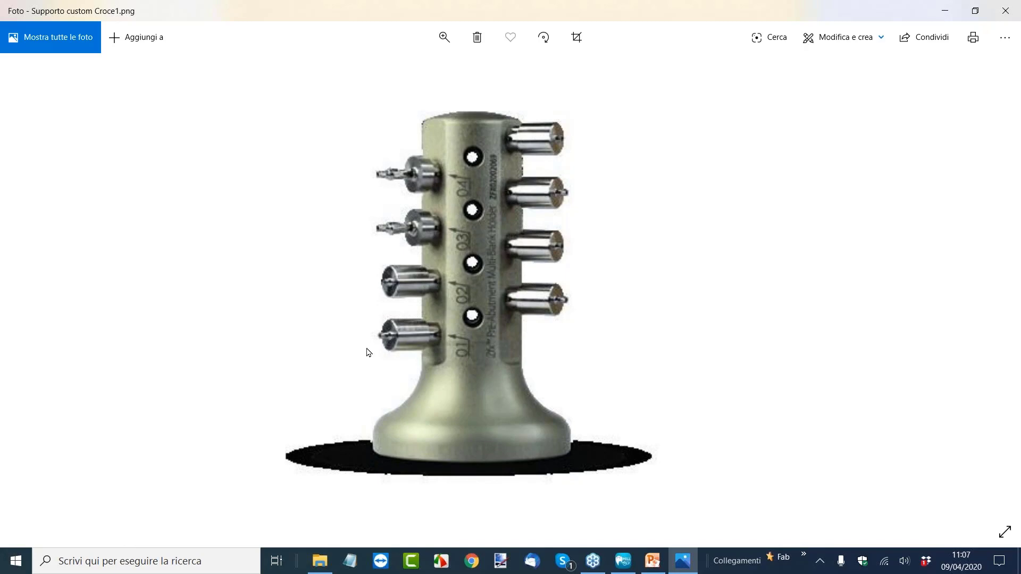
- View the custom cross-shaped holder in Supporto custom Croce.png, and close the image and its folder
click(1005, 14)
click(580, 228)
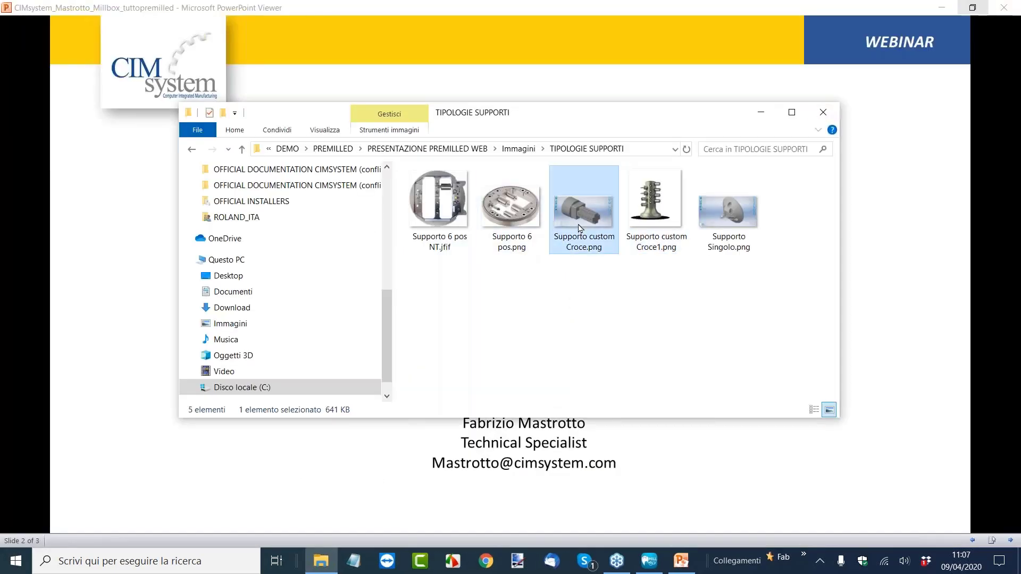
double_click(579, 227)
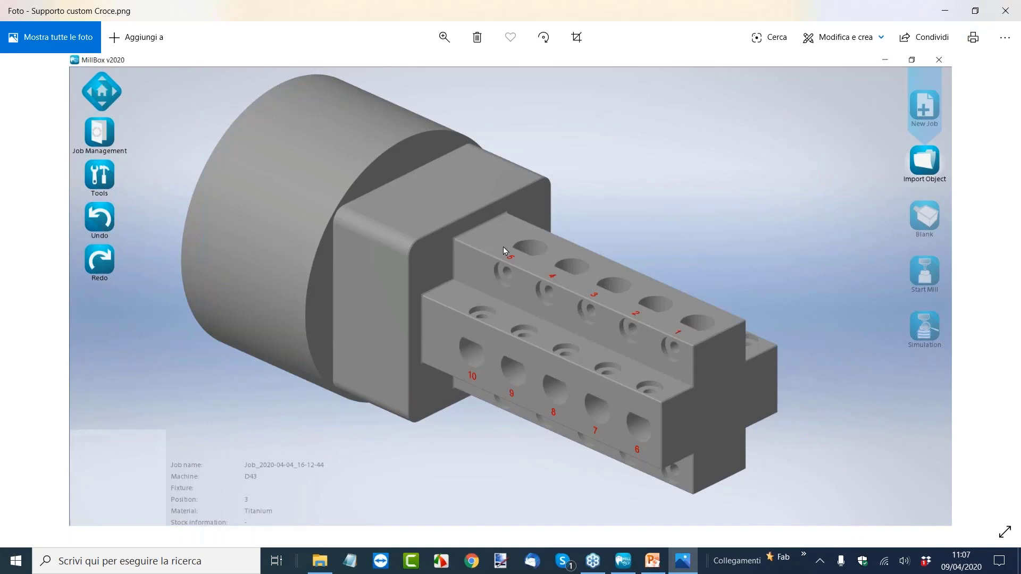
click(1008, 17)
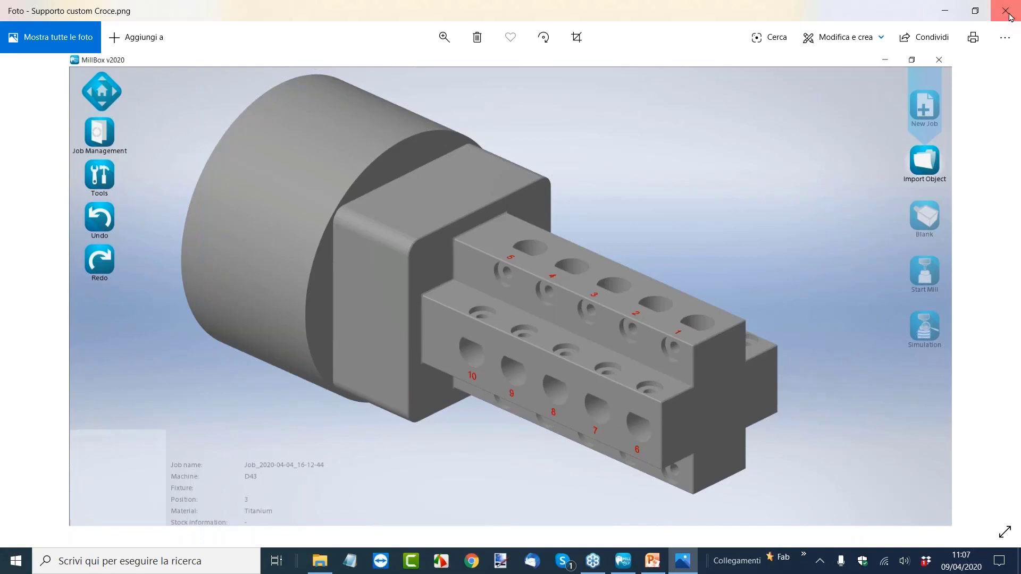
click(864, 159)
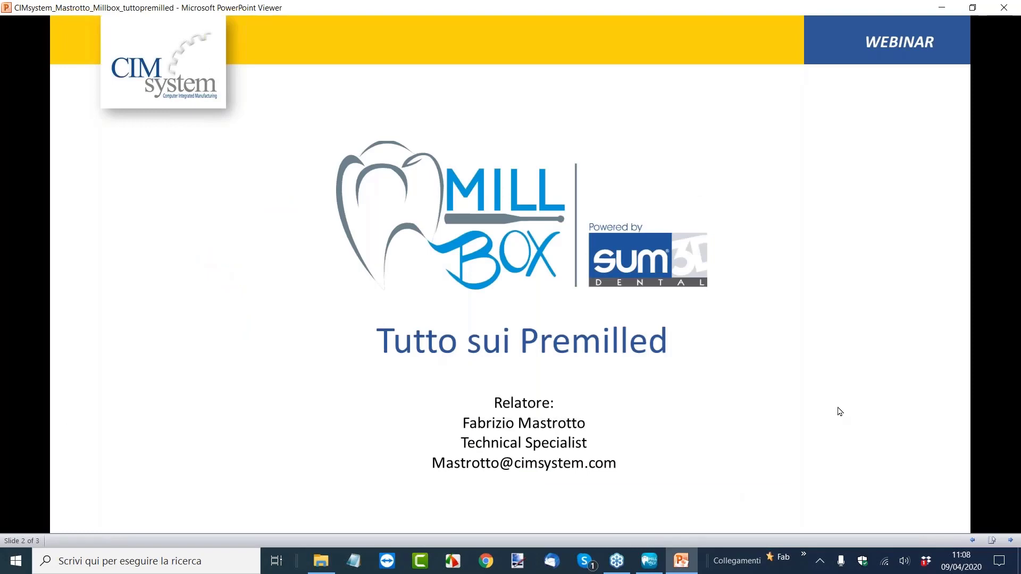
- Switch to MillBox and start a new job with the CIMSYSTEM machine and Titanio as the material
click(647, 563)
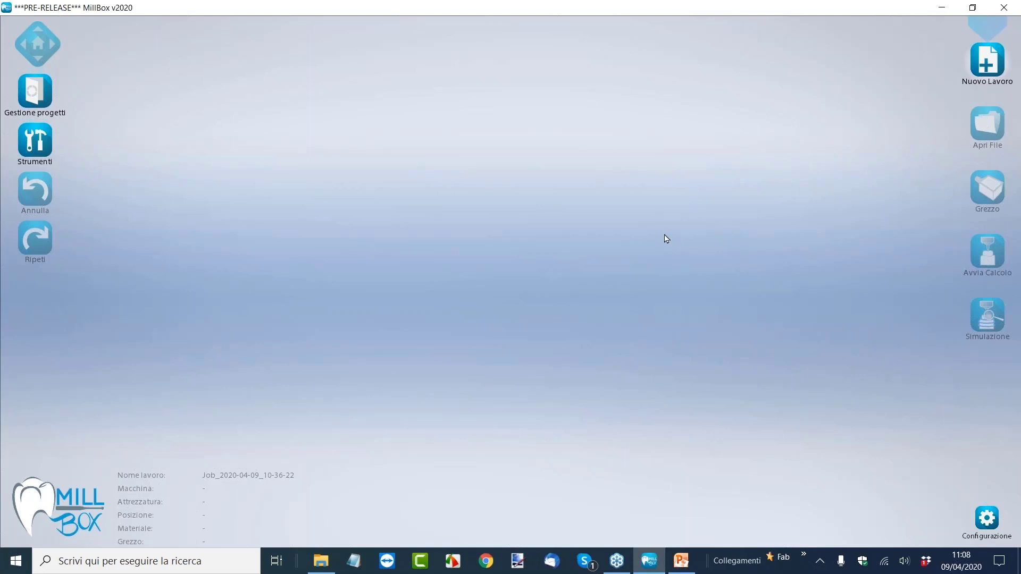
click(983, 80)
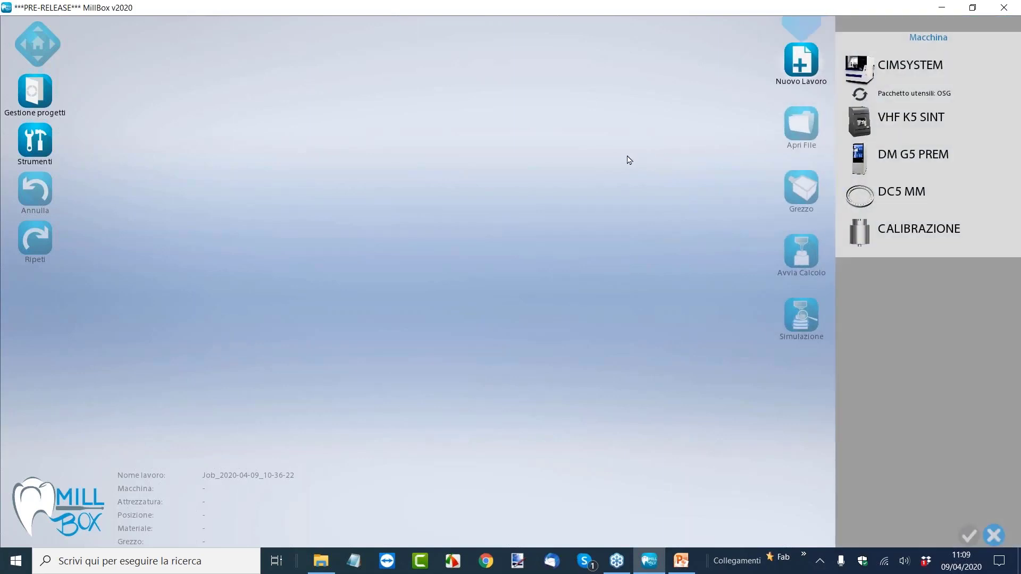
click(872, 80)
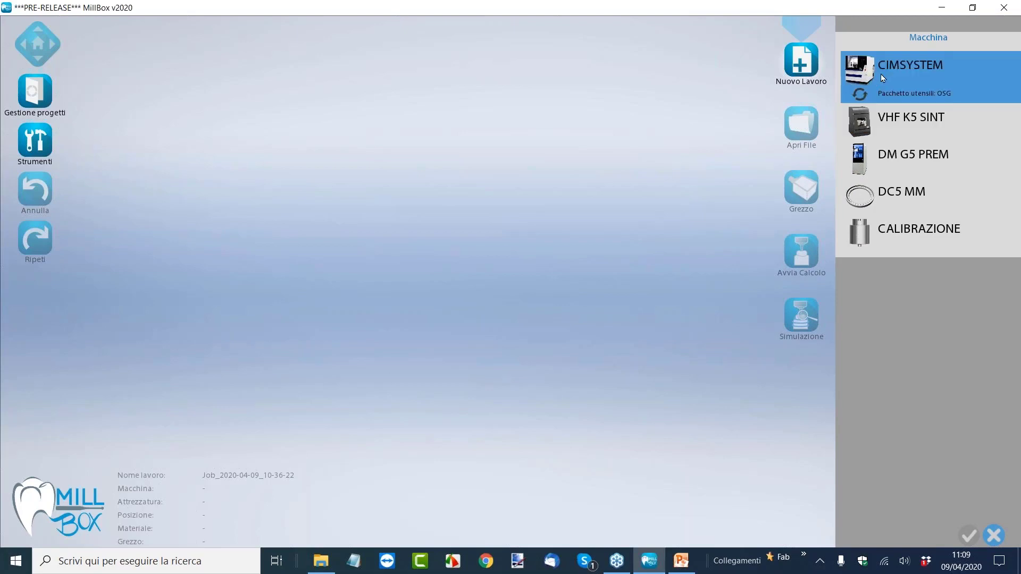
click(876, 75)
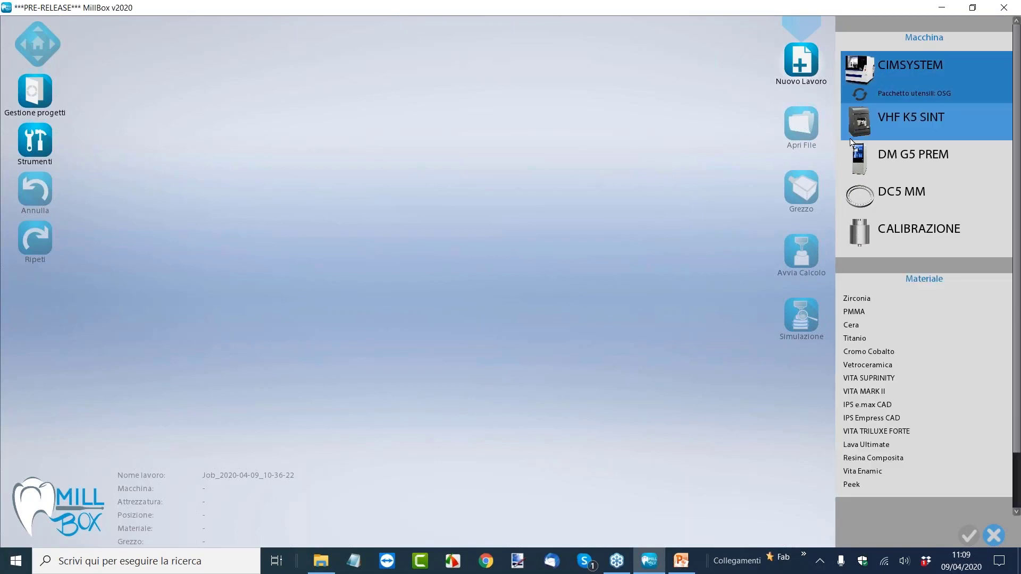
click(881, 338)
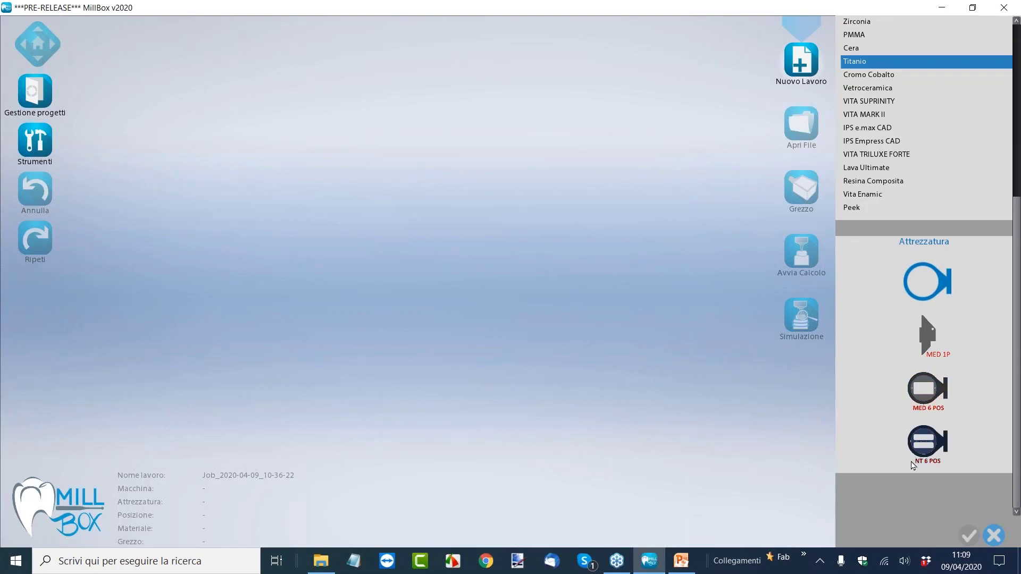
- Choose the MED 6 POS fixture and position 1 for the new job
click(934, 394)
drag(1018, 319, 1019, 410)
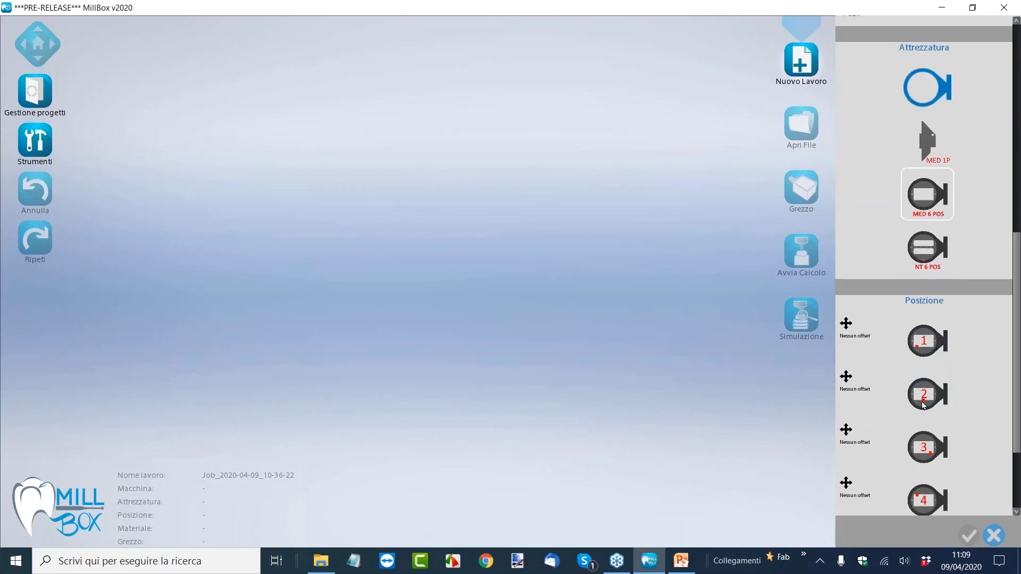
click(925, 353)
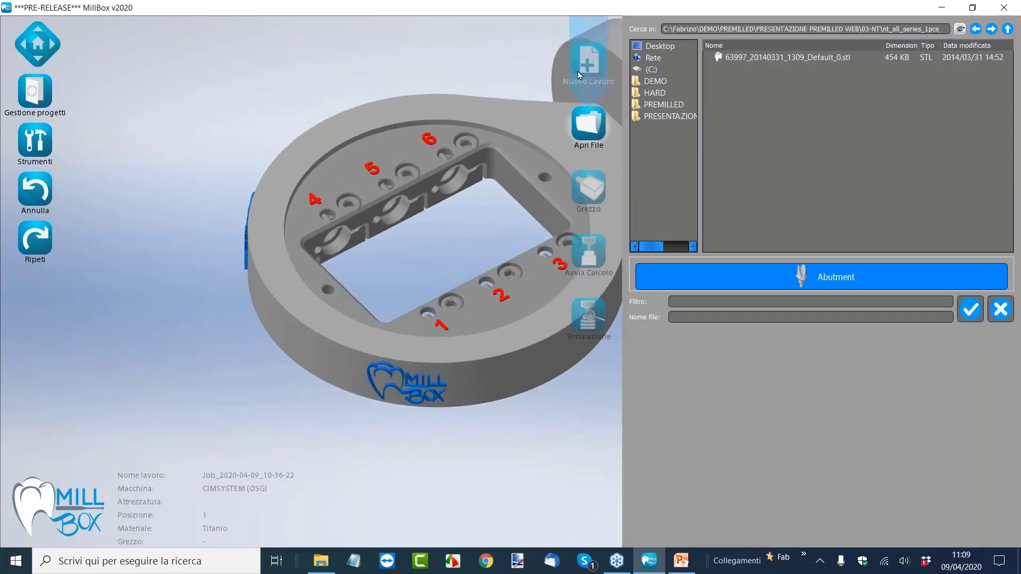
- Browse to the 01-MEDENTIKA\Exocad\1 folder inside PRESENTAZIONE PREMILLED WEB to find the abutment file
click(817, 59)
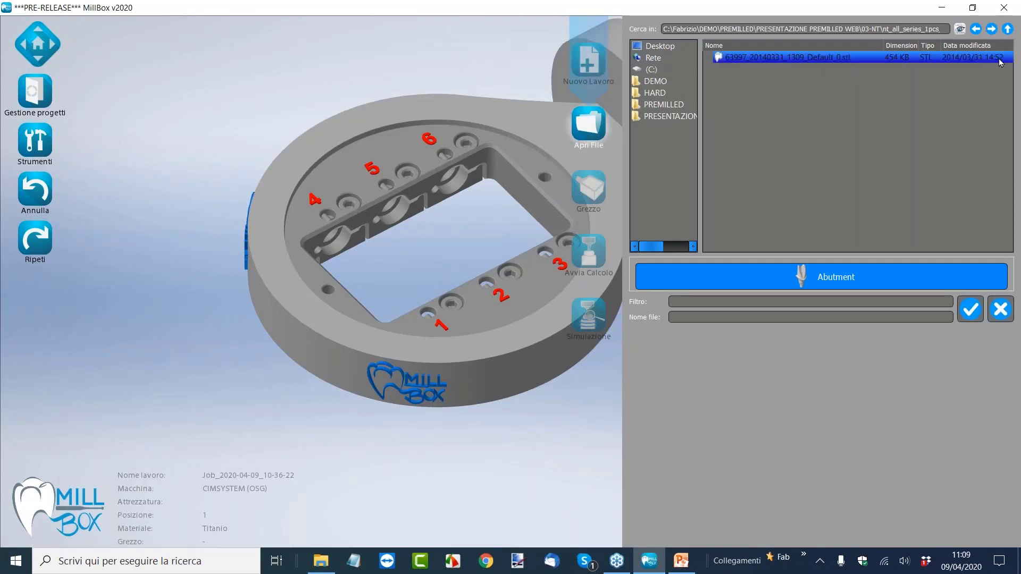
click(674, 120)
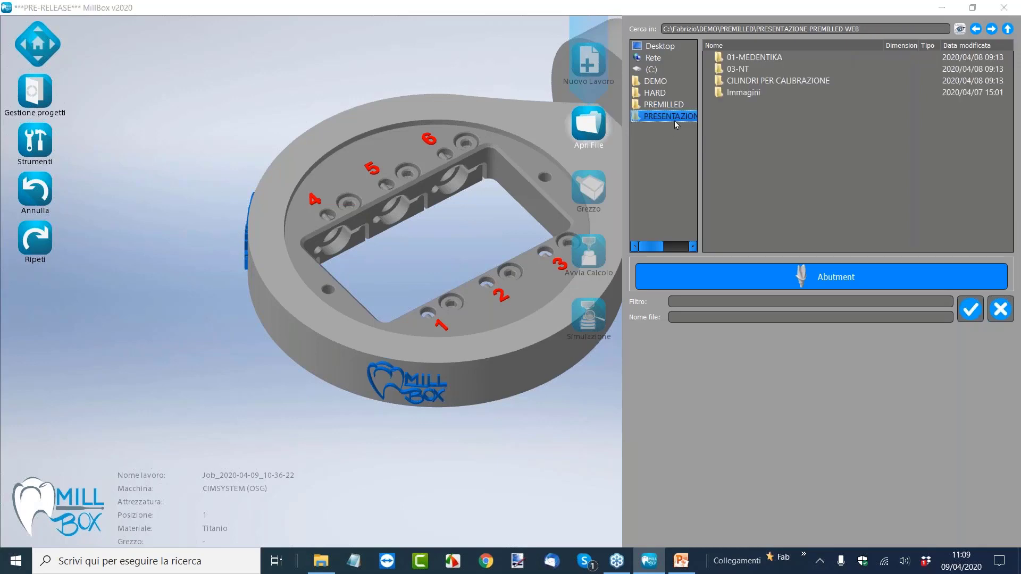
click(769, 59)
double_click(767, 59)
double_click(742, 70)
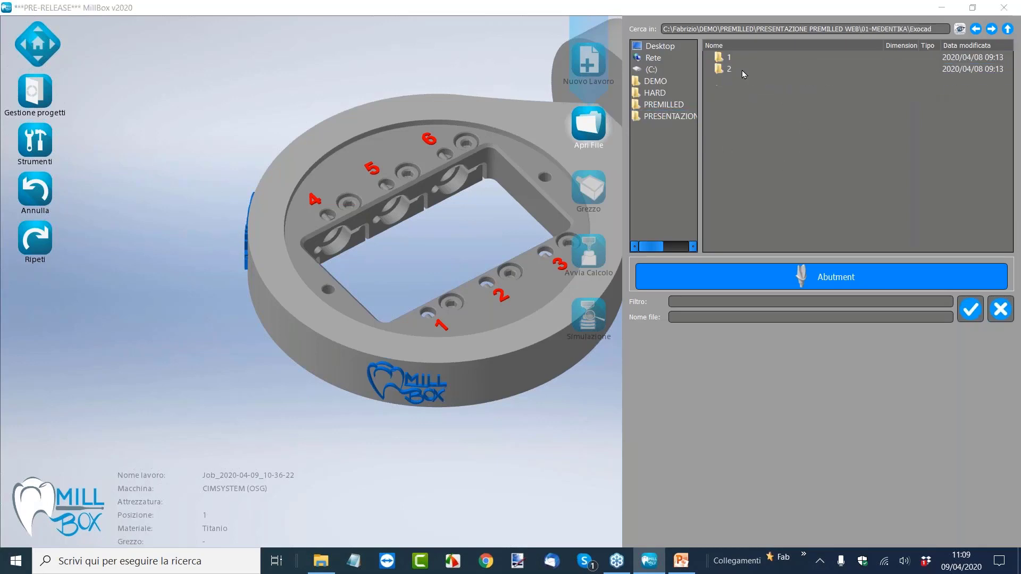
double_click(733, 62)
click(776, 60)
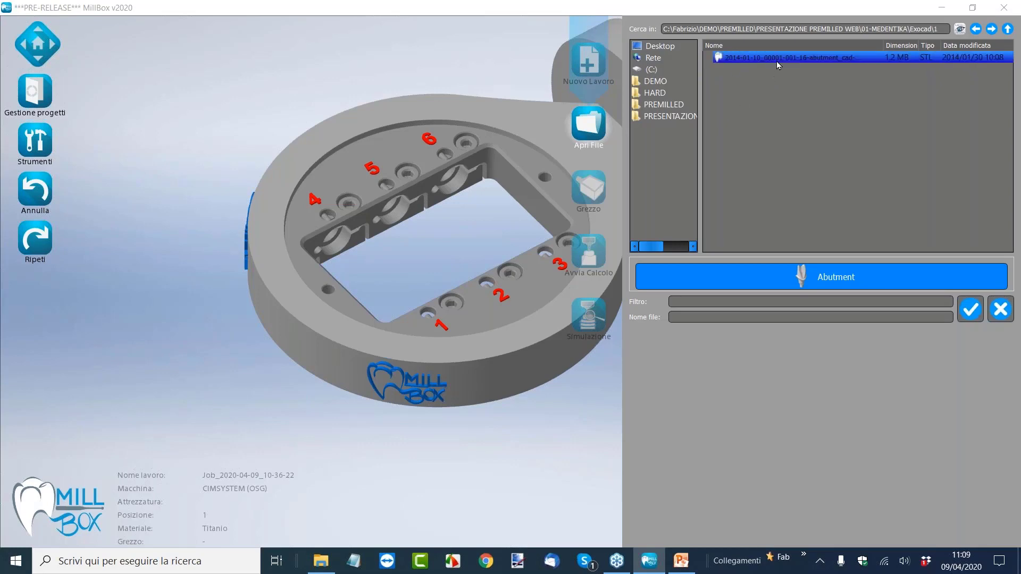
double_click(777, 58)
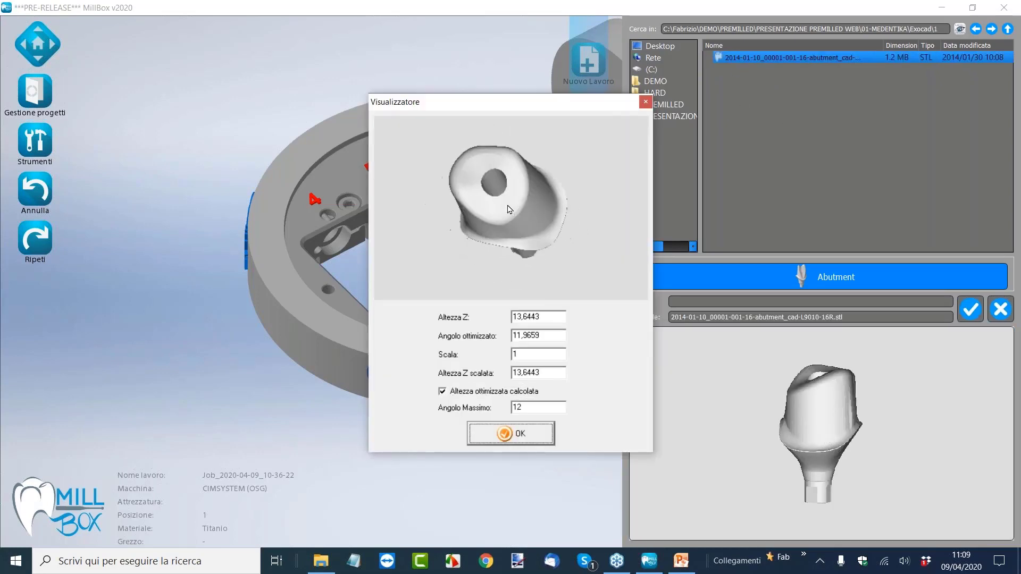
click(646, 101)
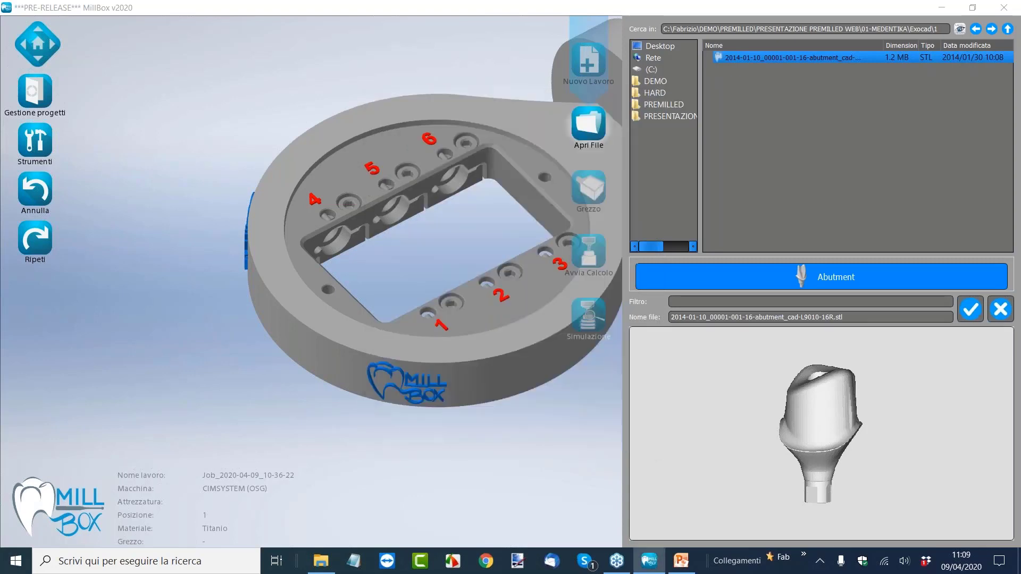
click(970, 317)
- Assign the _L9010-16R.blk blank from the MEDENTIKA stock to the imported abutment
click(601, 379)
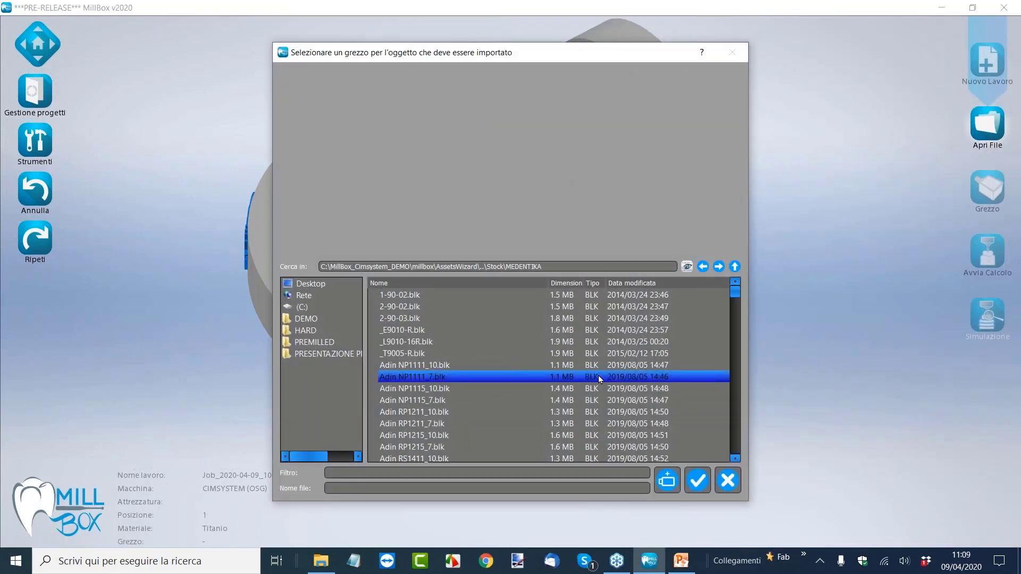
drag(601, 378, 428, 343)
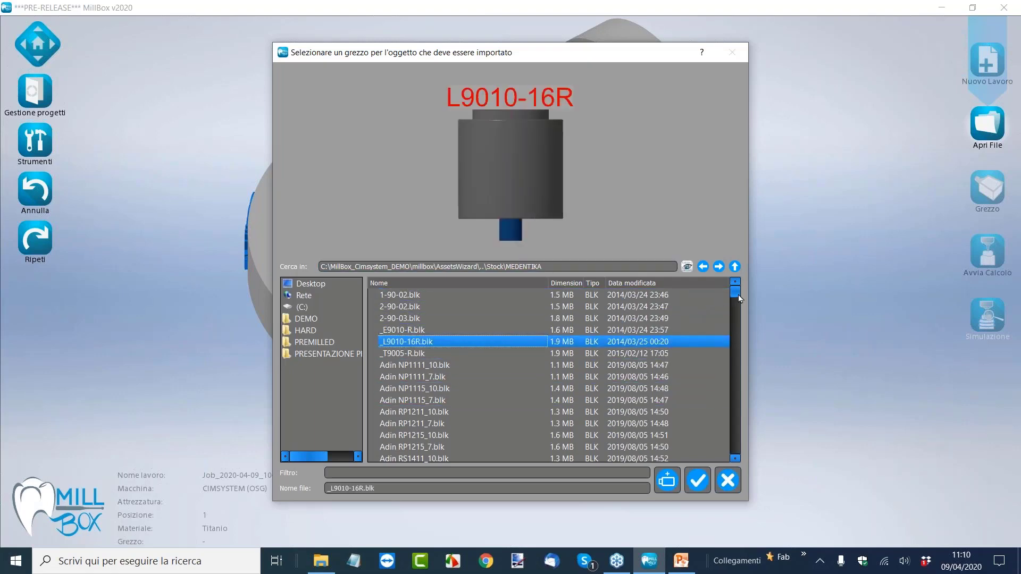
scroll(718, 404, down, 20)
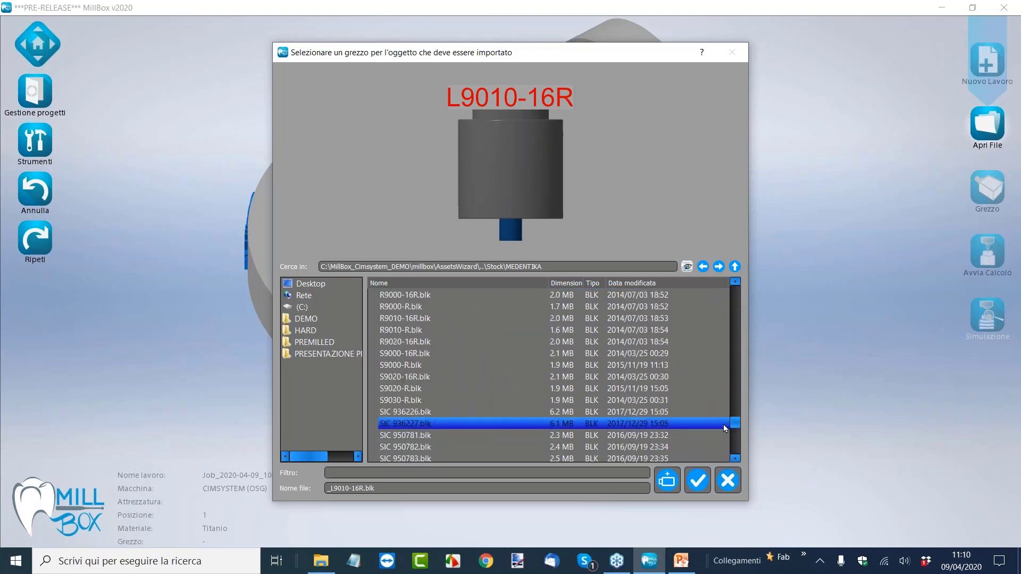
scroll(723, 424, up, 20)
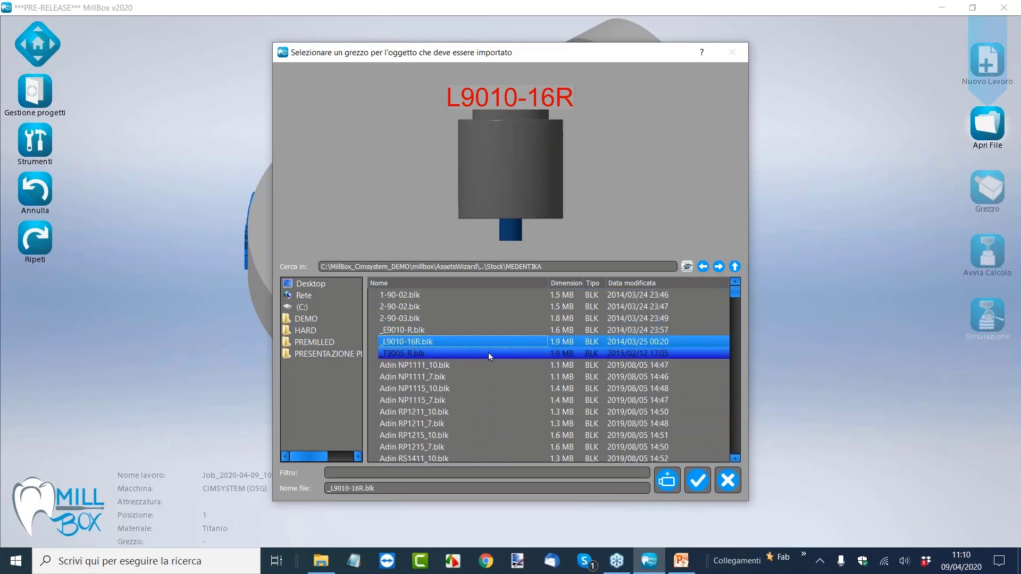
click(697, 480)
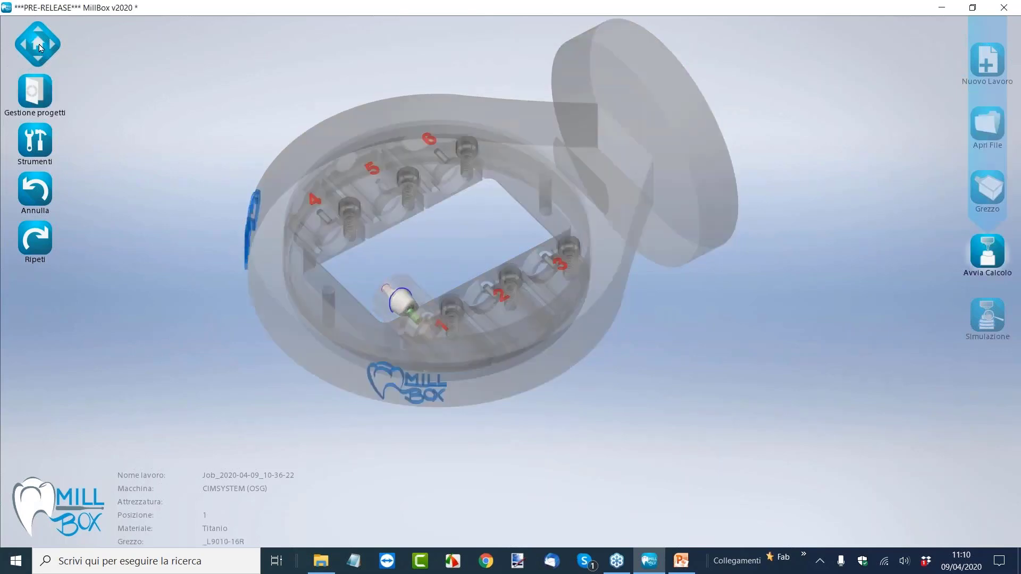
- Examine from above how the abutment and its connection sit within the premilled blank at position 1
click(39, 44)
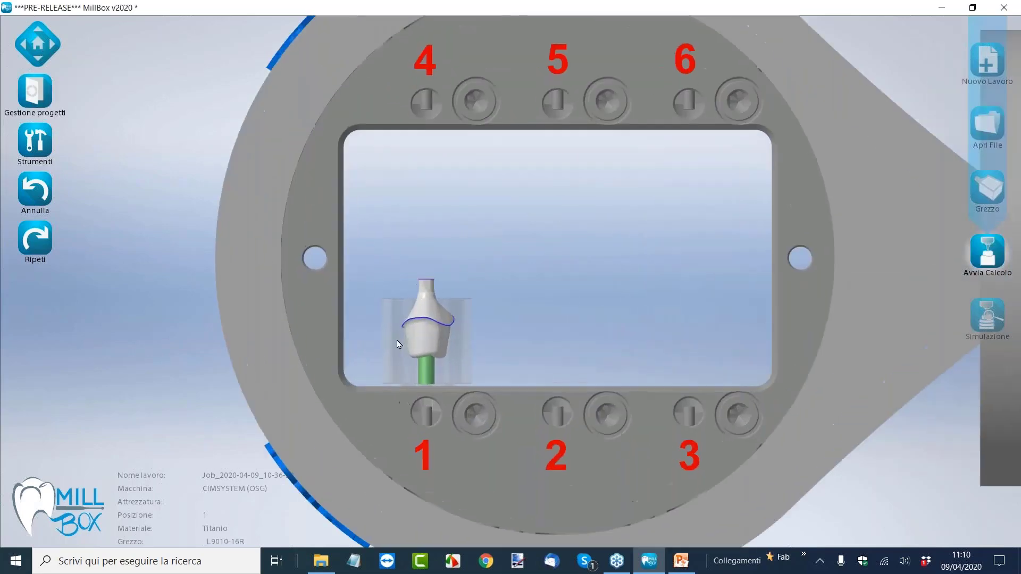
scroll(399, 345, up, 3)
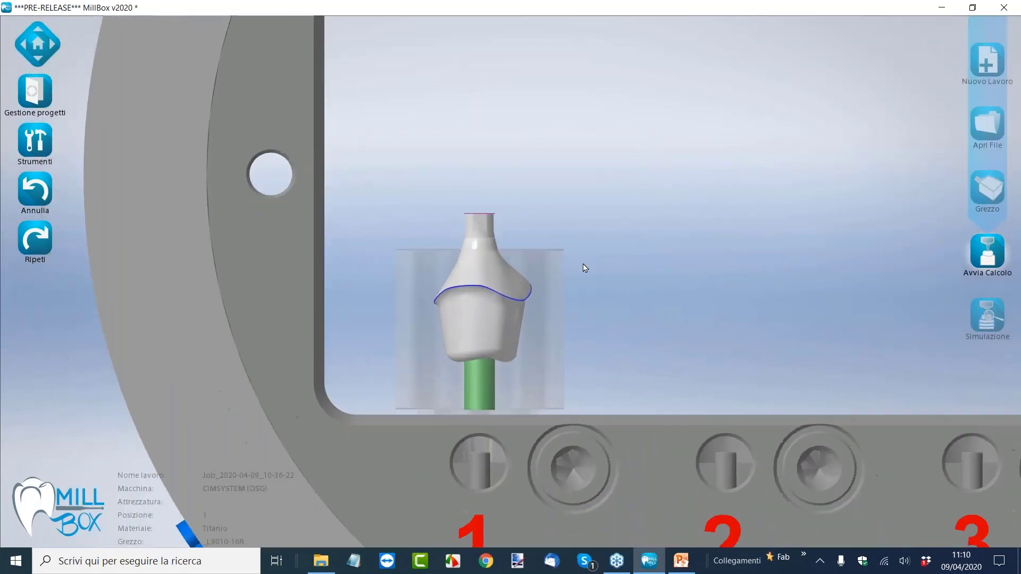
scroll(574, 282, up, 3)
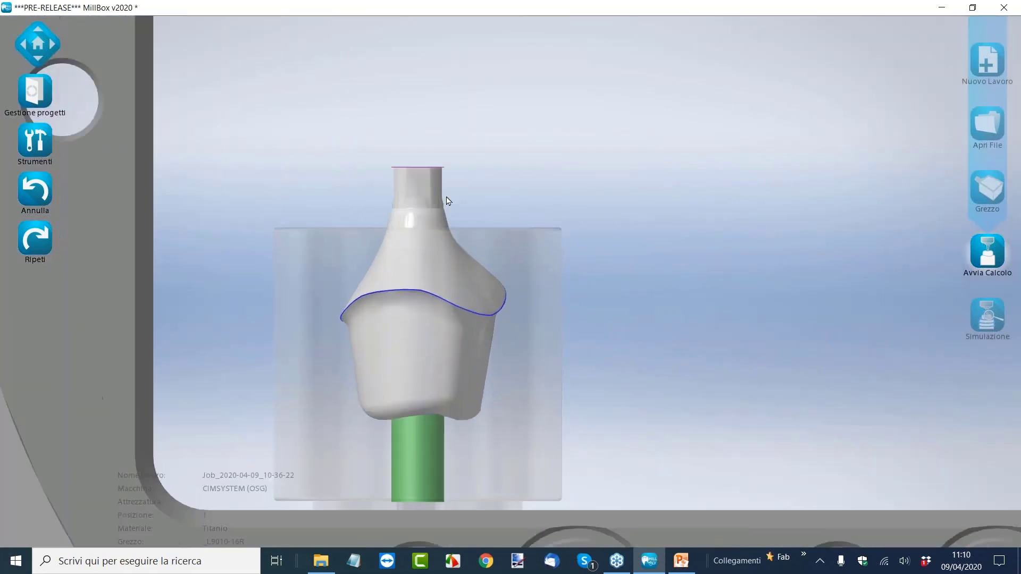
scroll(447, 200, up, 3)
scroll(394, 217, up, 3)
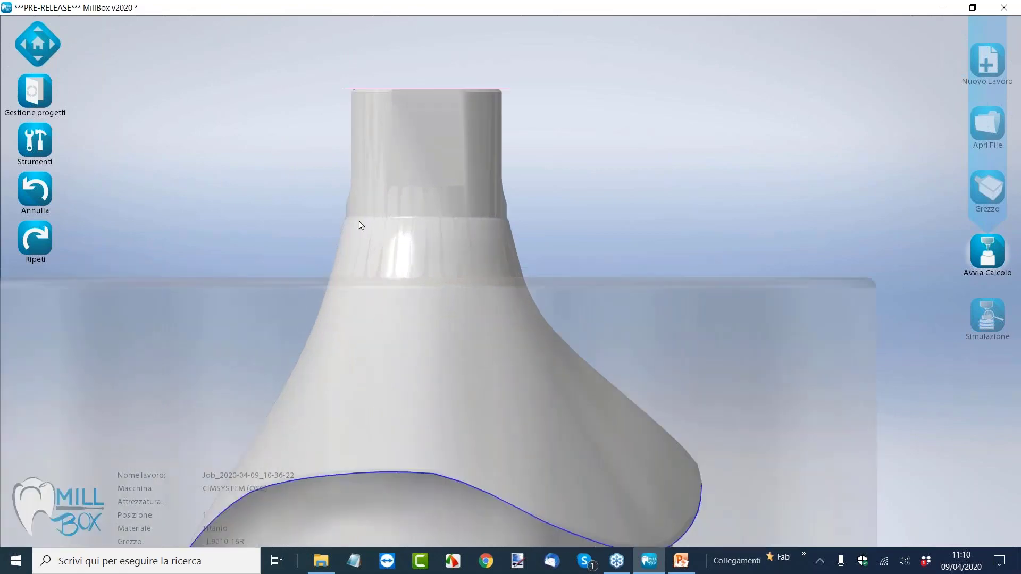
scroll(526, 262, down, 2)
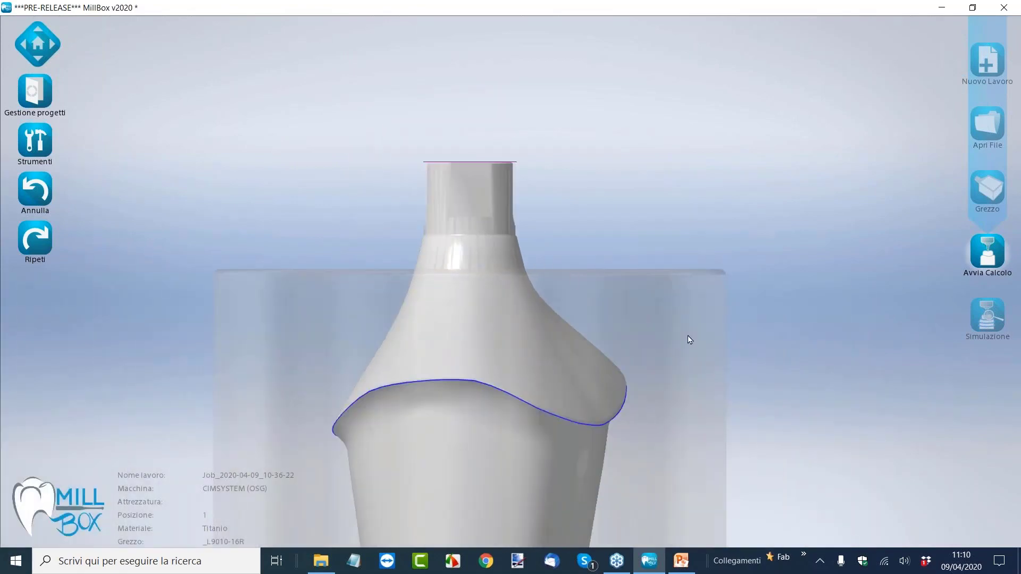
scroll(455, 212, up, 2)
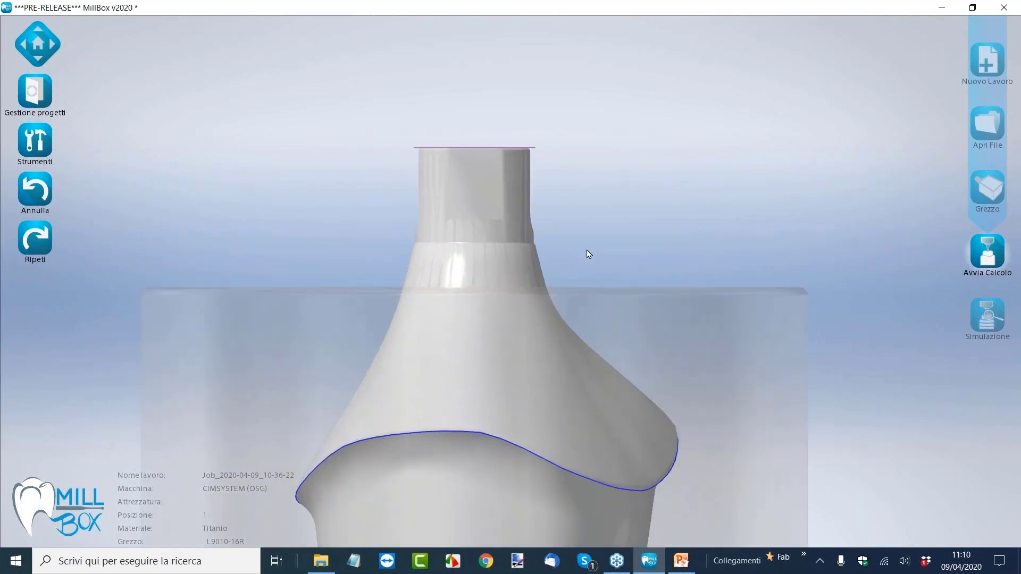
- Inspect the abutment's screw channel, margin line and blank in 3D, along with the whole six-position fixture
middle_drag(583, 256, 565, 256)
scroll(468, 205, down, 3)
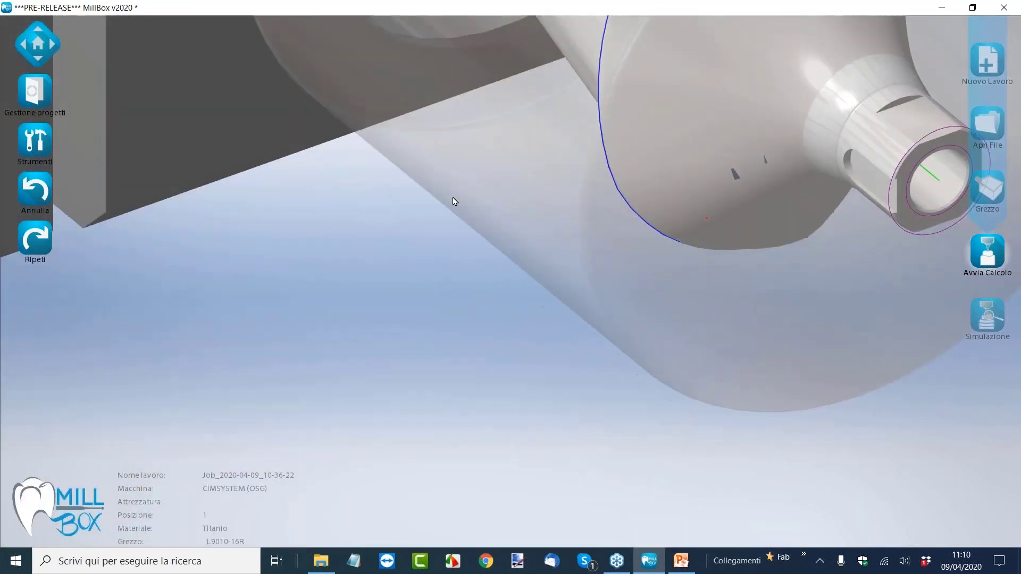
middle_drag(454, 201, 575, 266)
scroll(547, 281, down, 6)
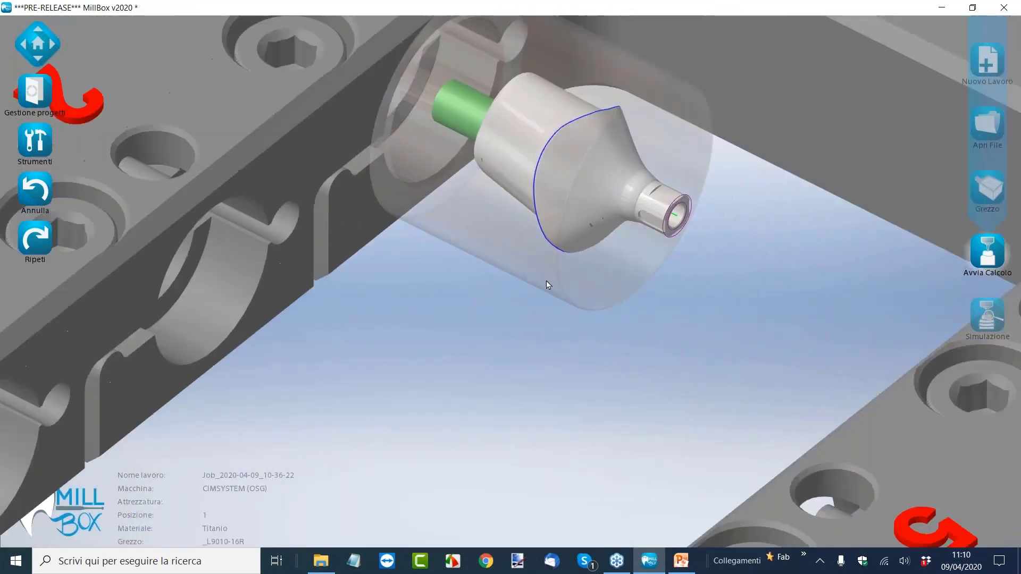
scroll(465, 322, down, 2)
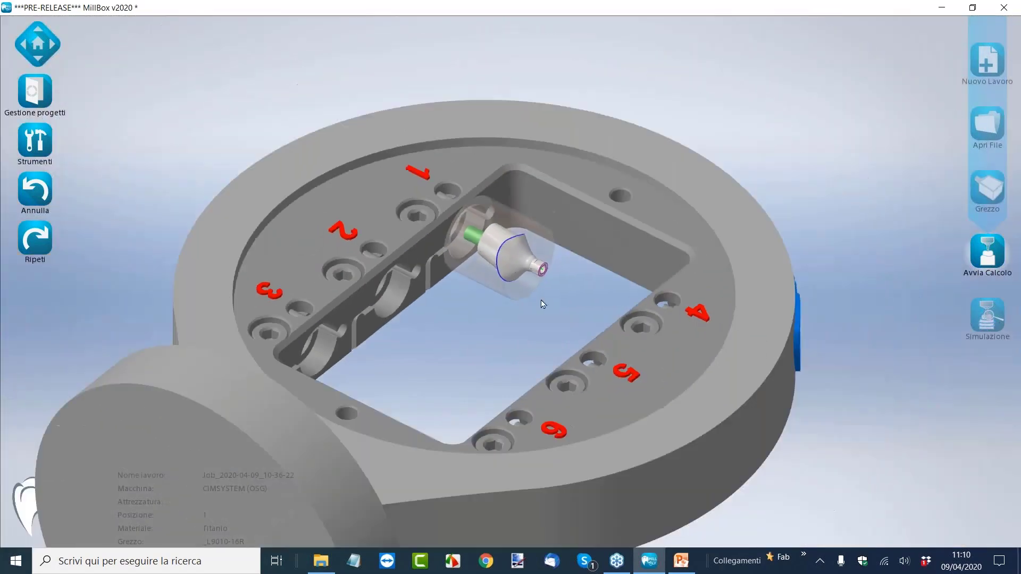
middle_drag(464, 322, 558, 290)
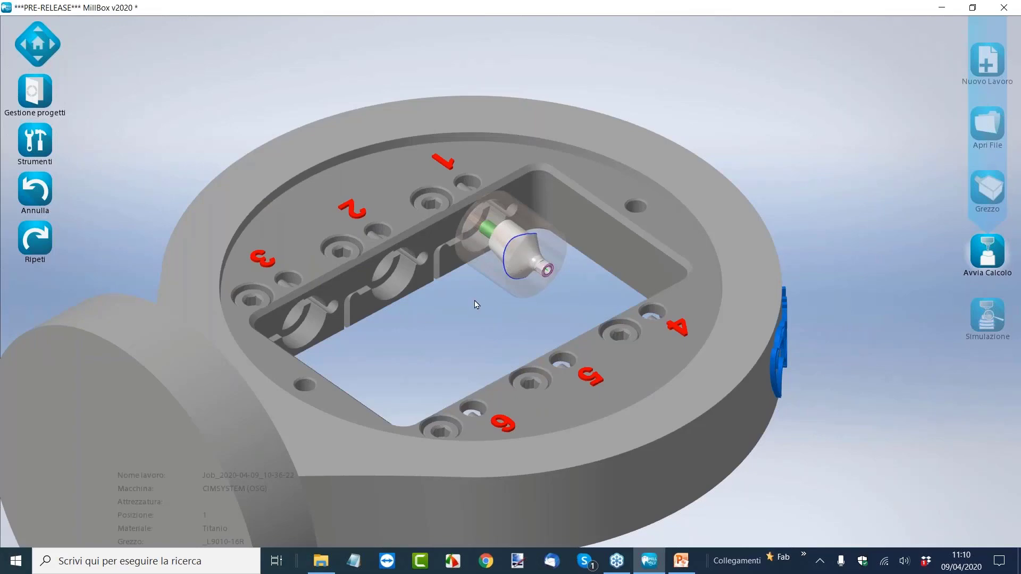
scroll(479, 304, down, 2)
mouse_move(480, 304)
middle_down()
mouse_move(499, 272)
mouse_move(494, 291)
middle_up()
scroll(464, 293, down, 2)
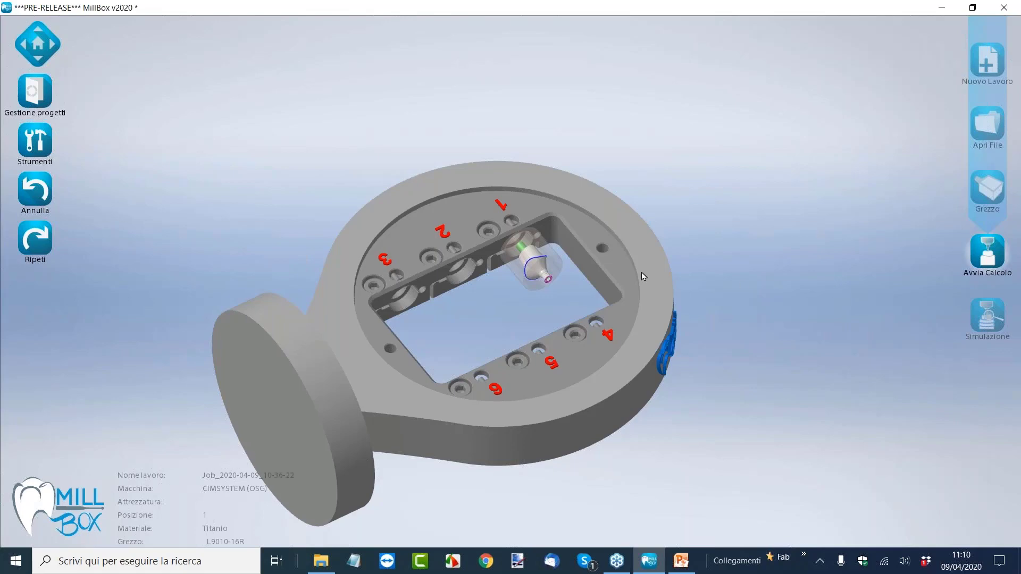
- Start opening another abutment file and choose position 2 of the fixture for it
middle_drag(520, 269, 832, 223)
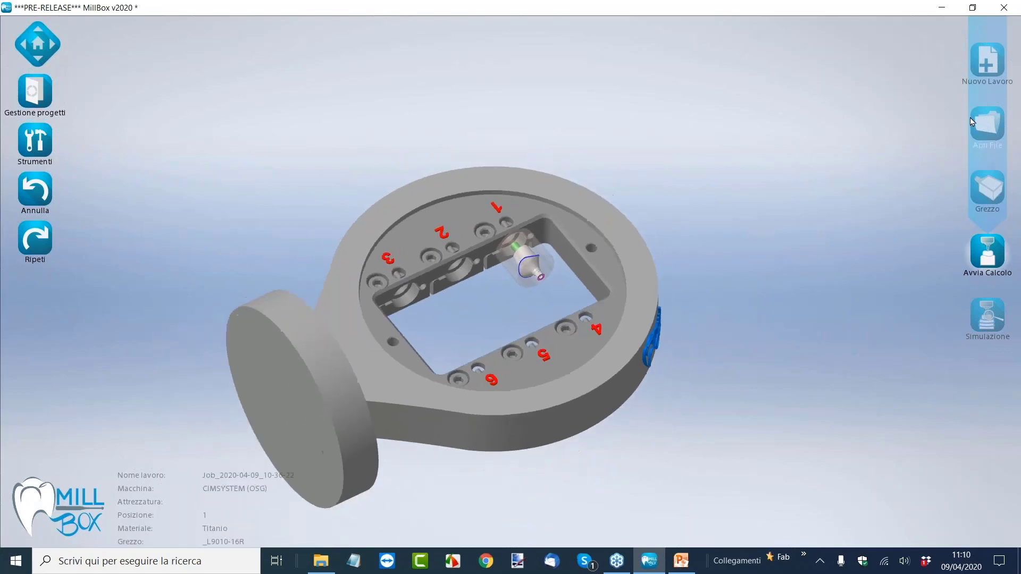
click(975, 128)
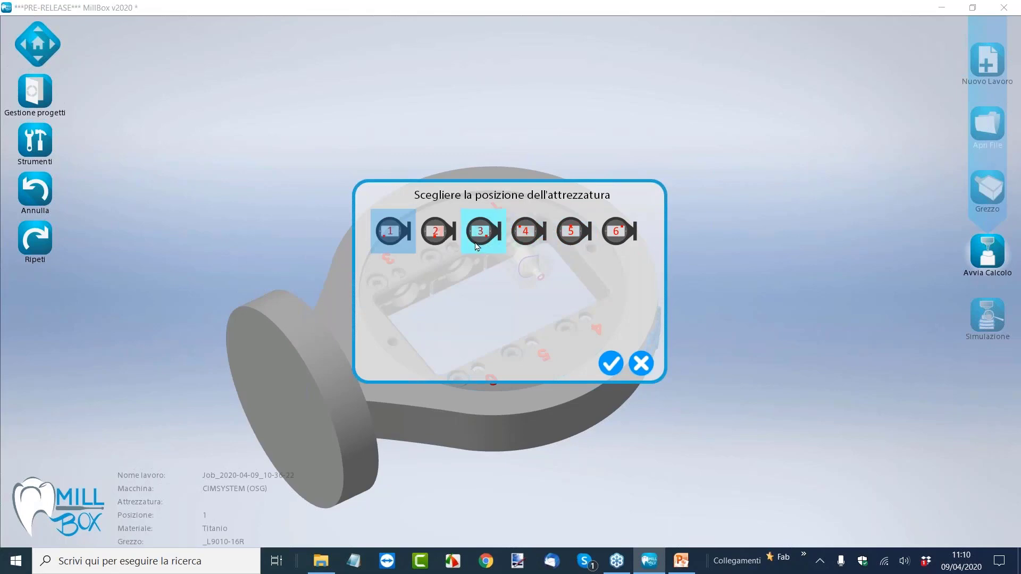
click(435, 232)
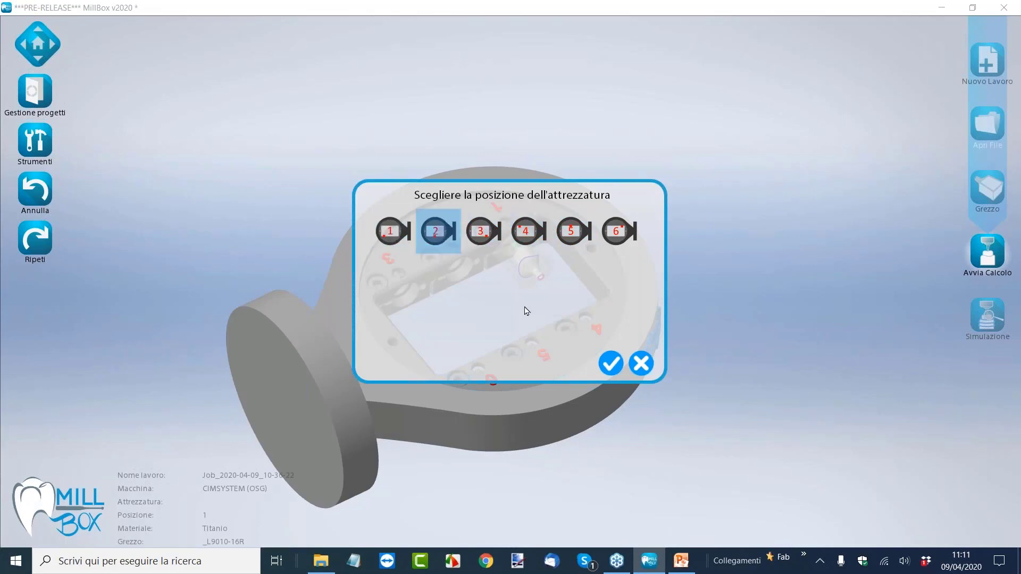
click(610, 363)
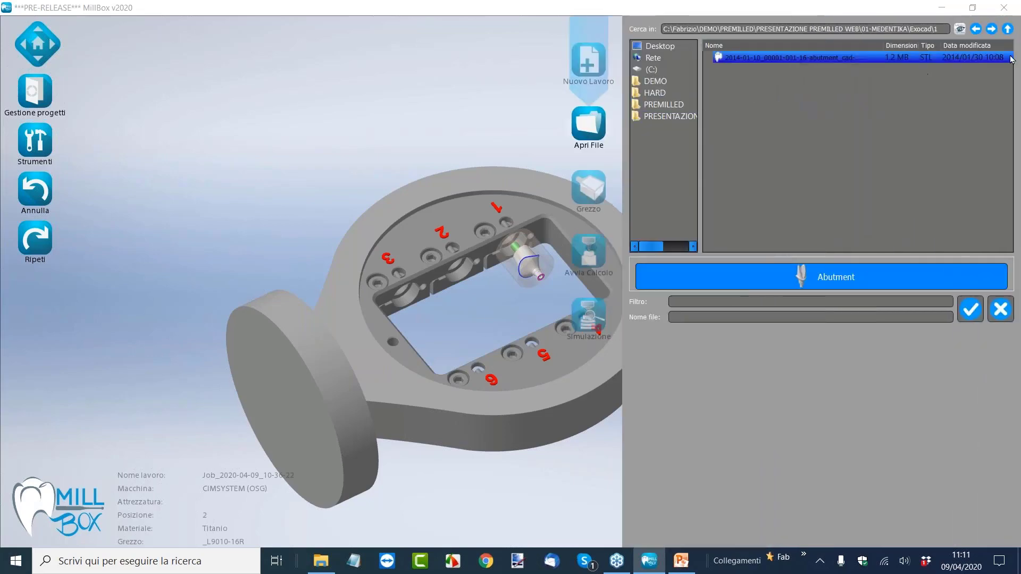
key(BackSpace)
double_click(735, 71)
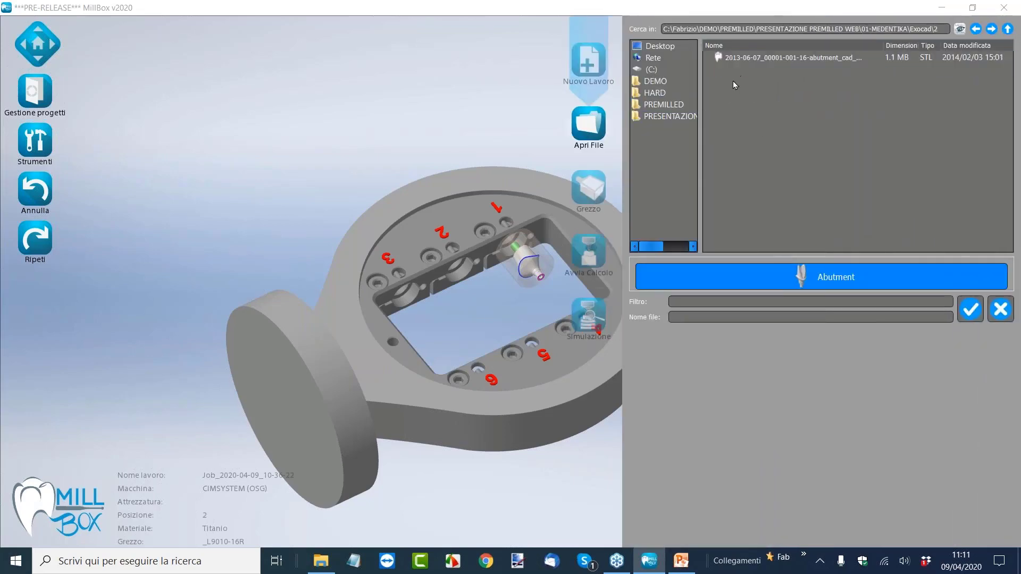
click(768, 58)
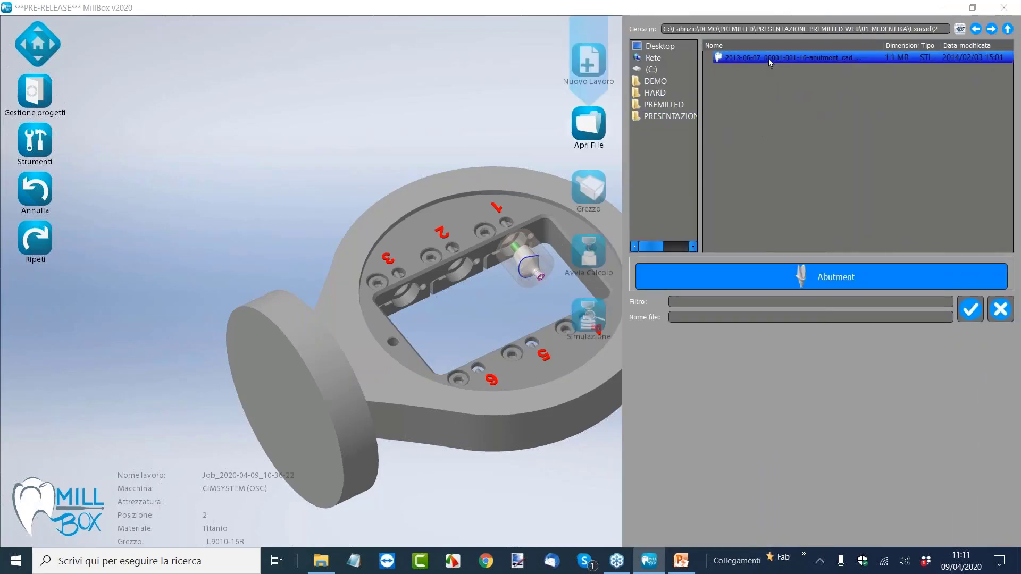
double_click(816, 468)
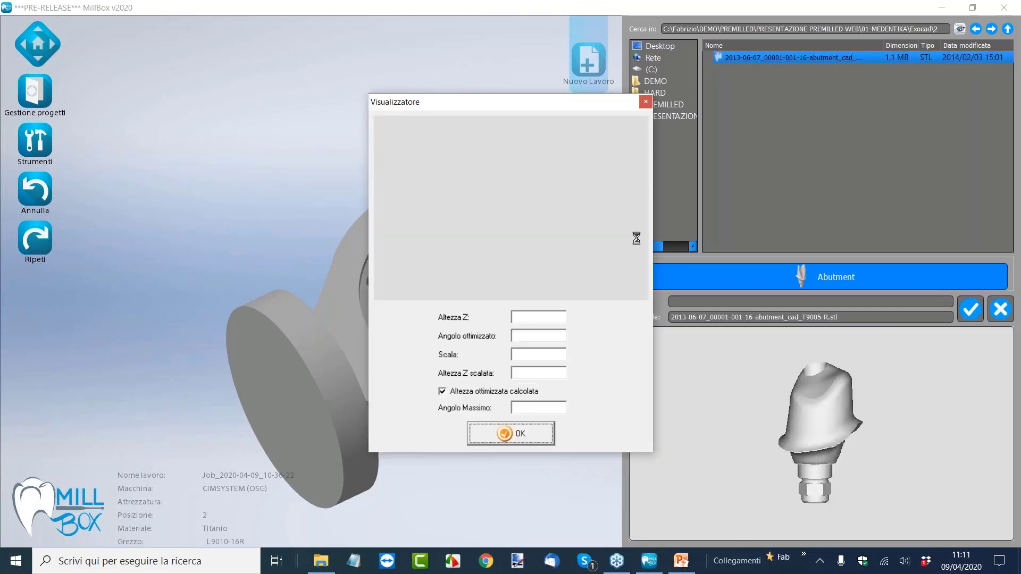
drag(537, 224, 511, 183)
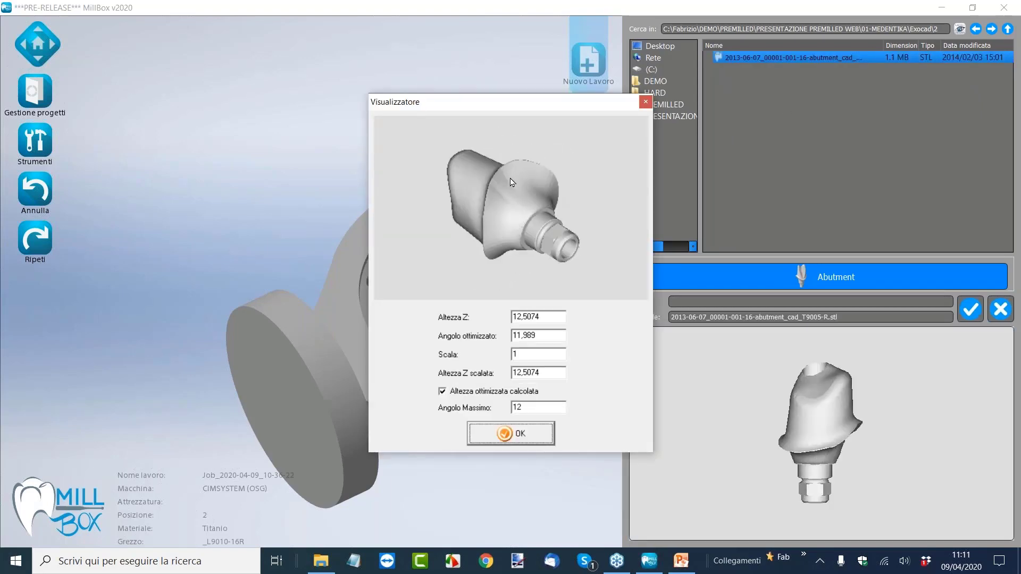
click(642, 106)
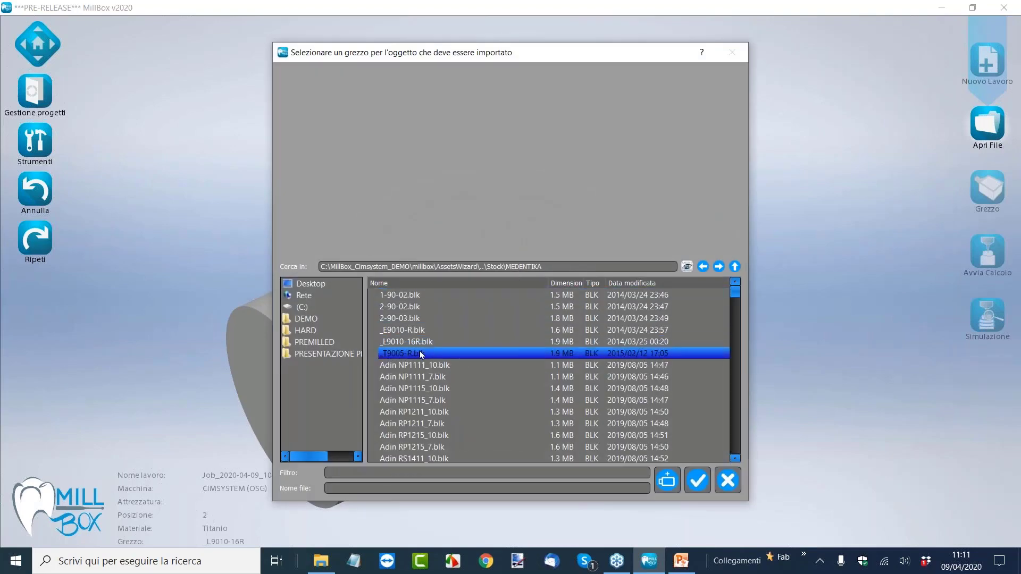
- Assign the _T9005-R.blk blank from the MEDENTIKA stock to the imported abutment and check its seating from above
click(422, 354)
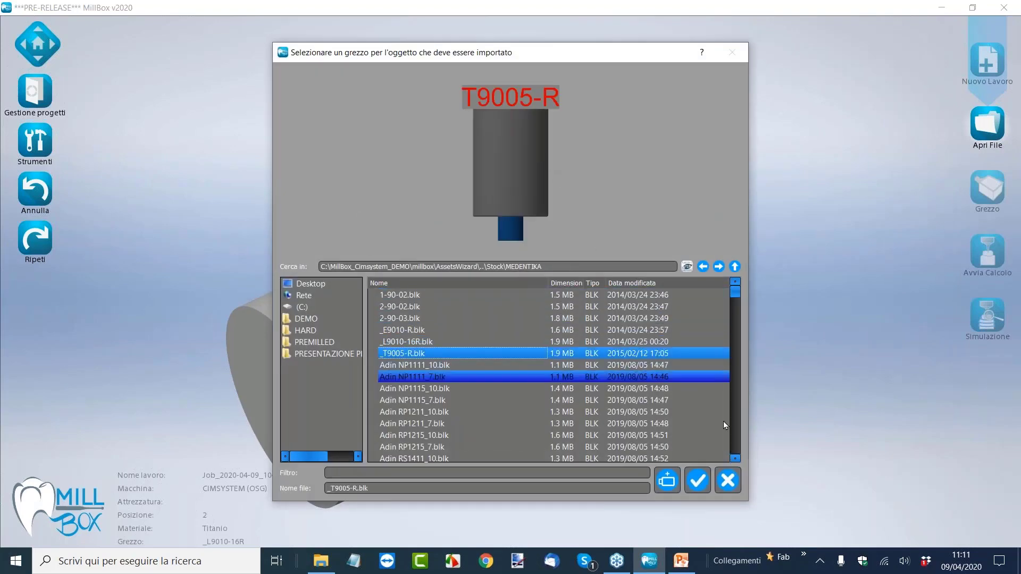
click(697, 481)
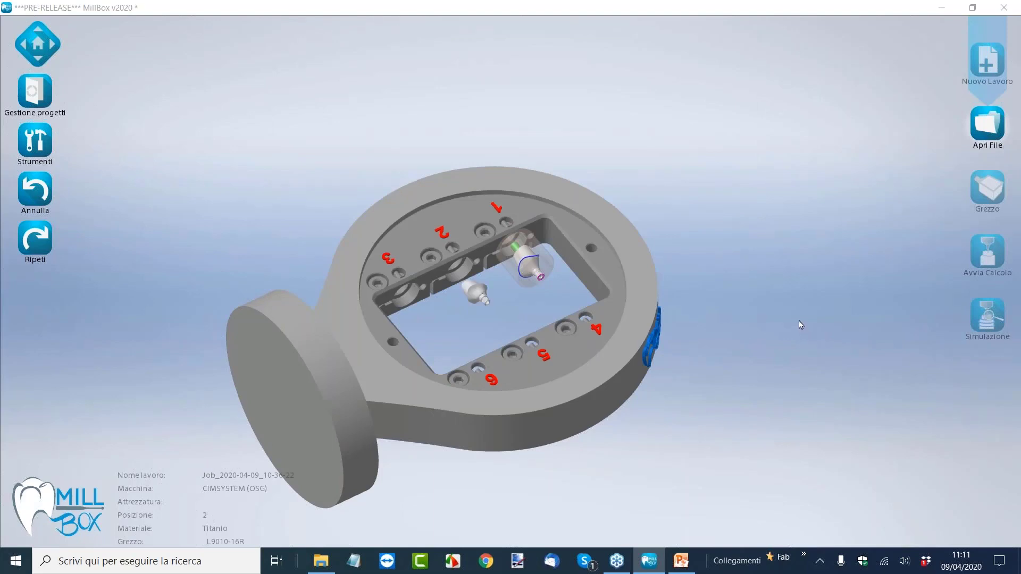
click(38, 53)
scroll(553, 327, up, 5)
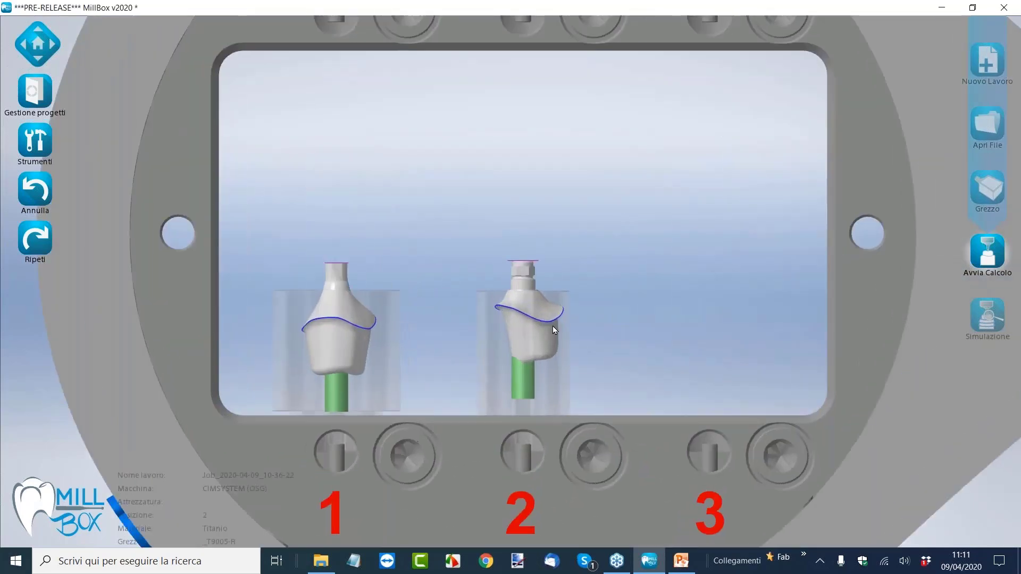
- Inspect the abutments at positions 1 and 2 in 3D, including their blanks, screw channels, margin lines and fixture seats
scroll(554, 327, down, 5)
mouse_move(611, 320)
middle_down()
mouse_move(664, 279)
mouse_move(628, 325)
middle_up()
scroll(629, 325, up, 3)
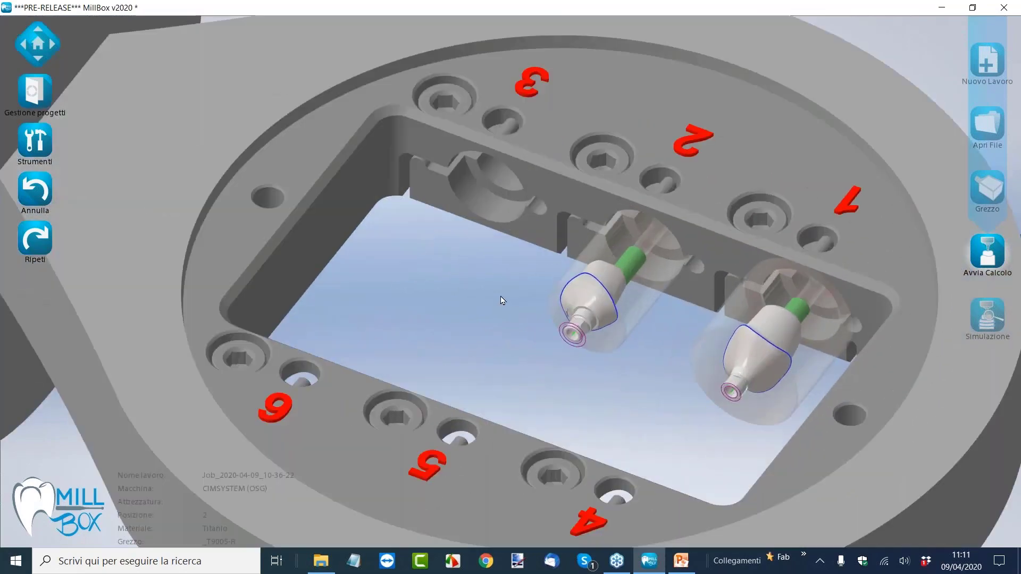
scroll(490, 299, down, 4)
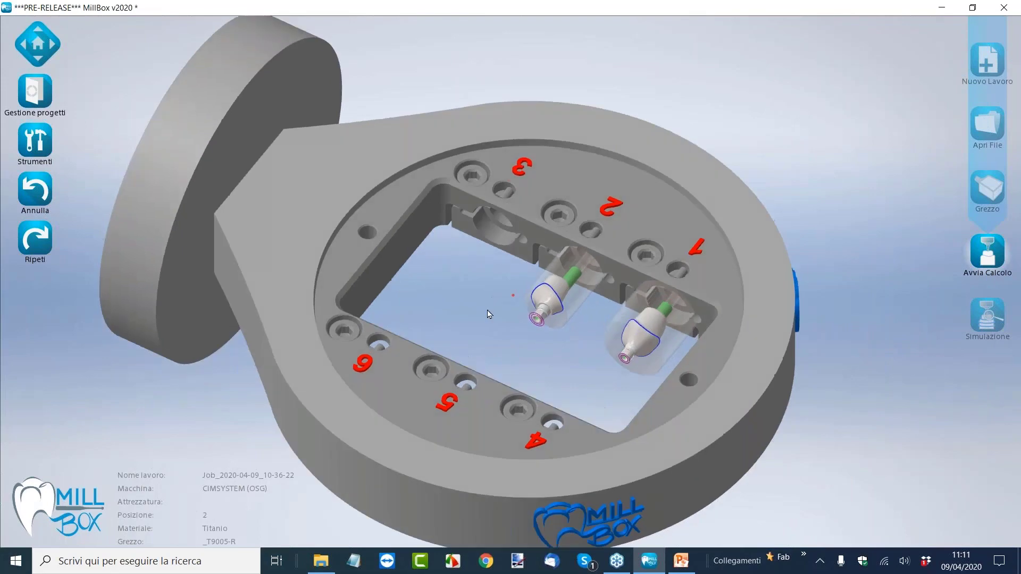
middle_drag(490, 314, 585, 319)
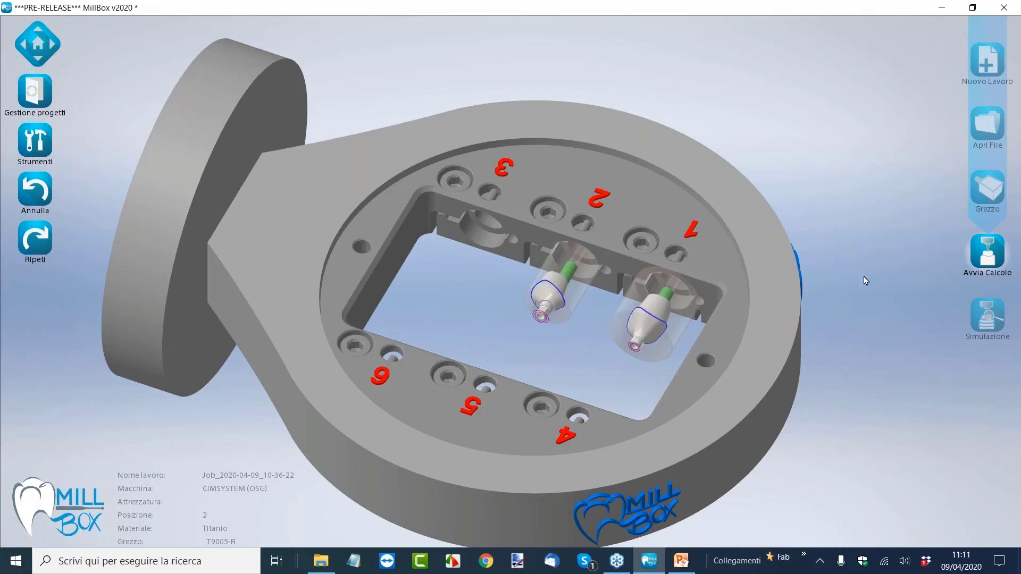
middle_drag(865, 281, 596, 250)
scroll(595, 250, down, 2)
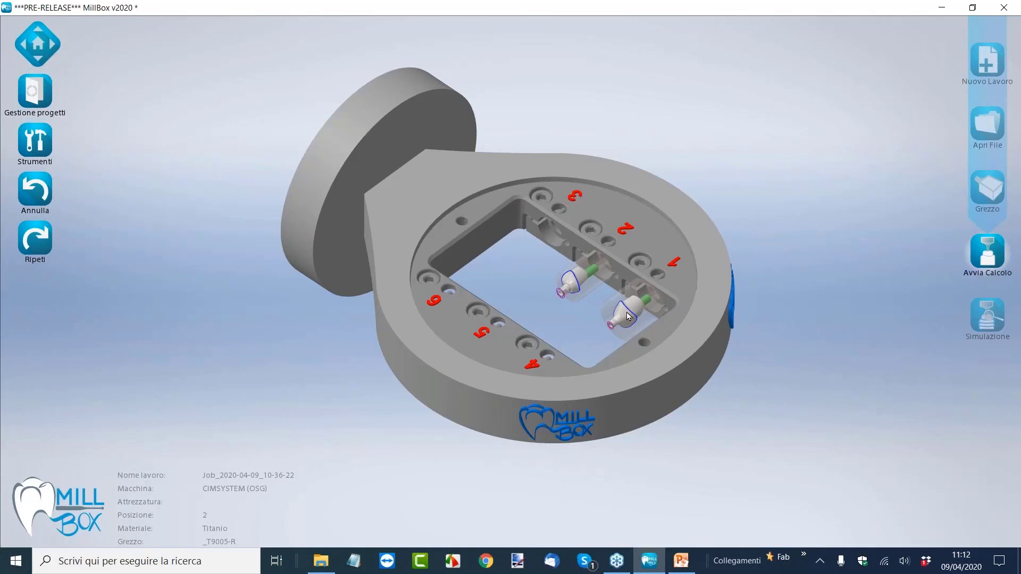
scroll(588, 288, up, 3)
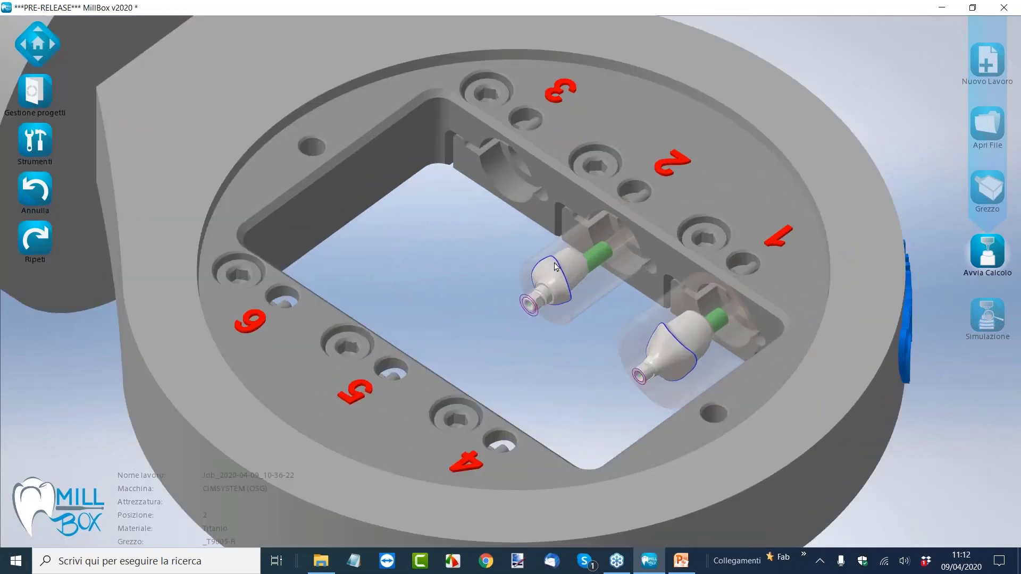
scroll(557, 269, down, 1)
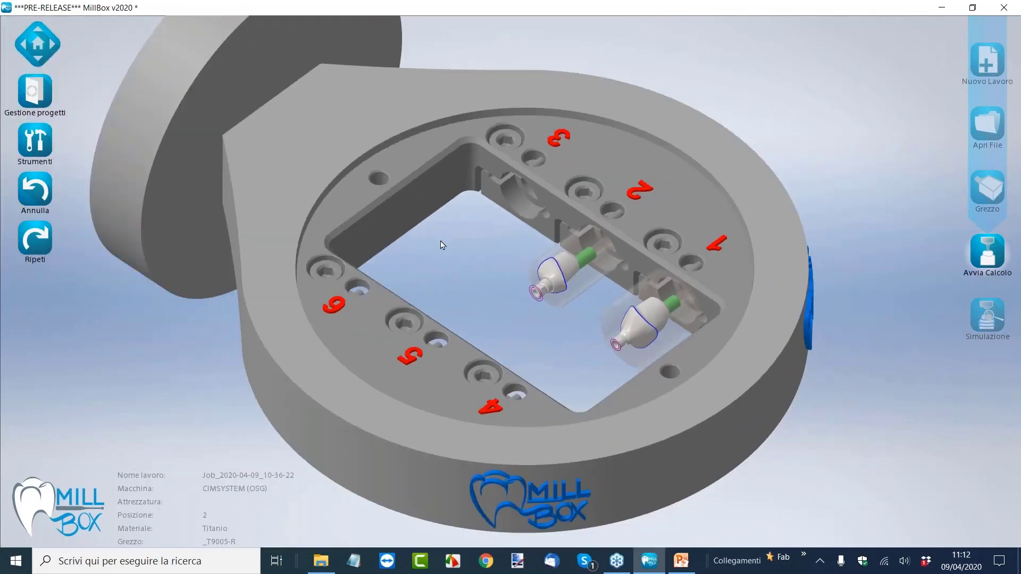
scroll(441, 245, down, 2)
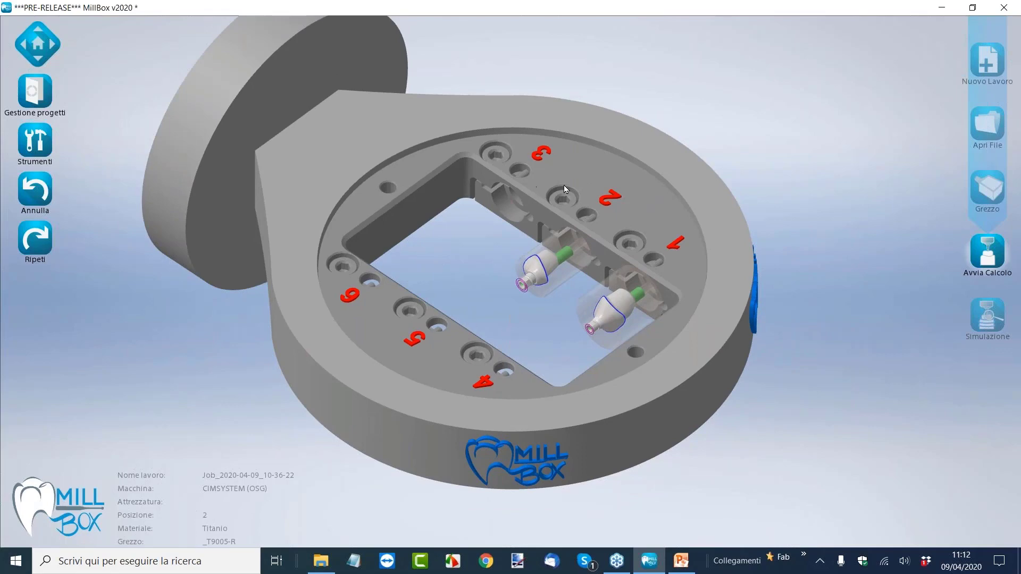
- Calculate the toolpath in the background for only the position 2 abutment, using Seleziona oggetti and the Finitura 3 assi 0-180 option
click(988, 254)
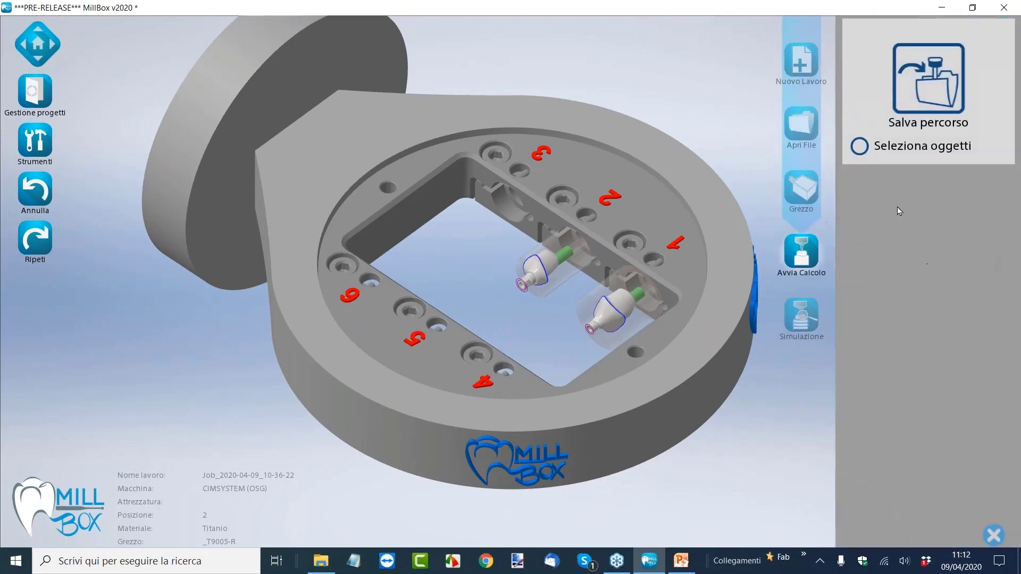
click(862, 149)
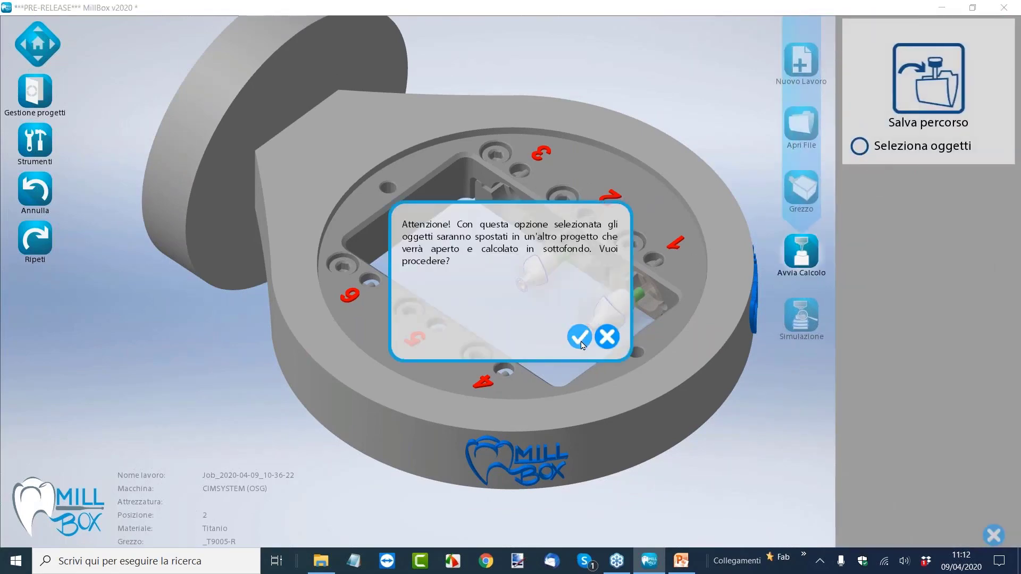
click(580, 336)
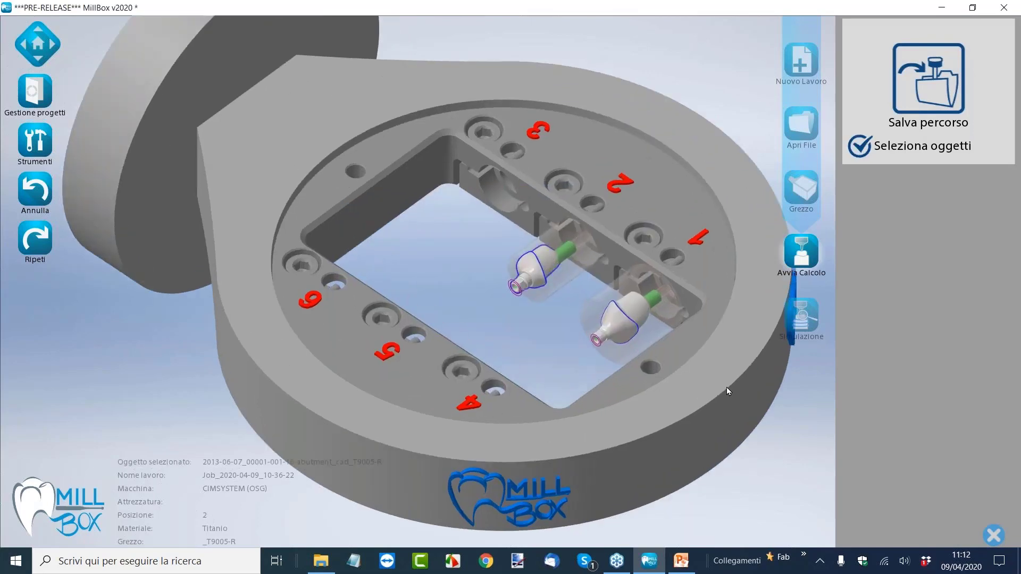
click(925, 105)
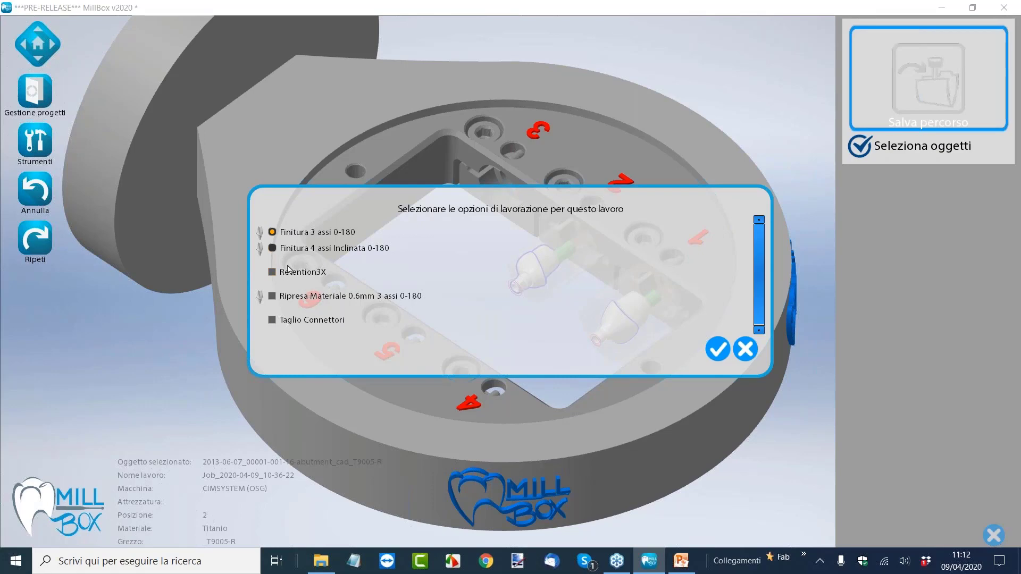
click(717, 351)
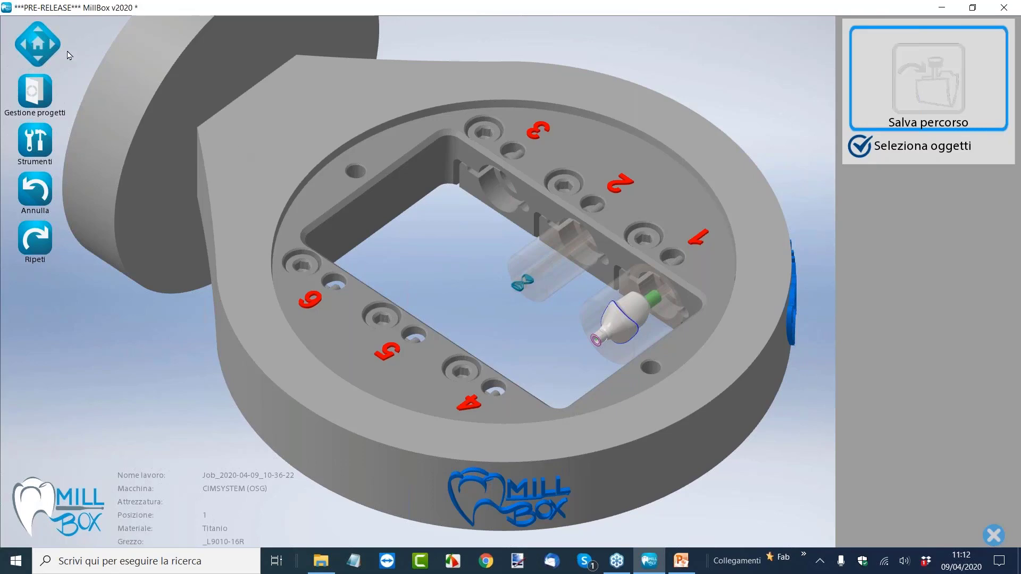
- Start opening a further abutment file and choose position 6 of the fixture for it
click(38, 44)
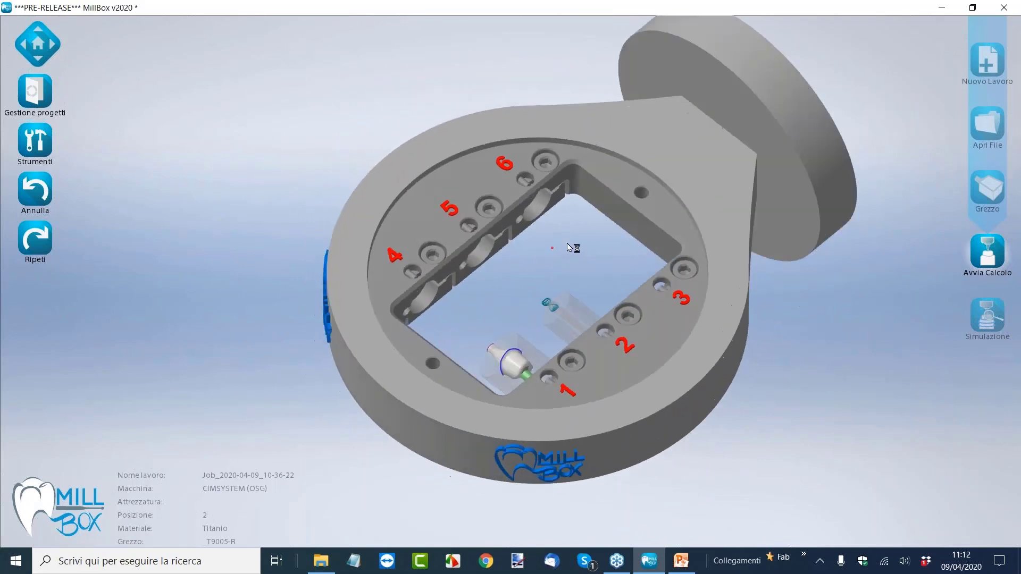
click(975, 129)
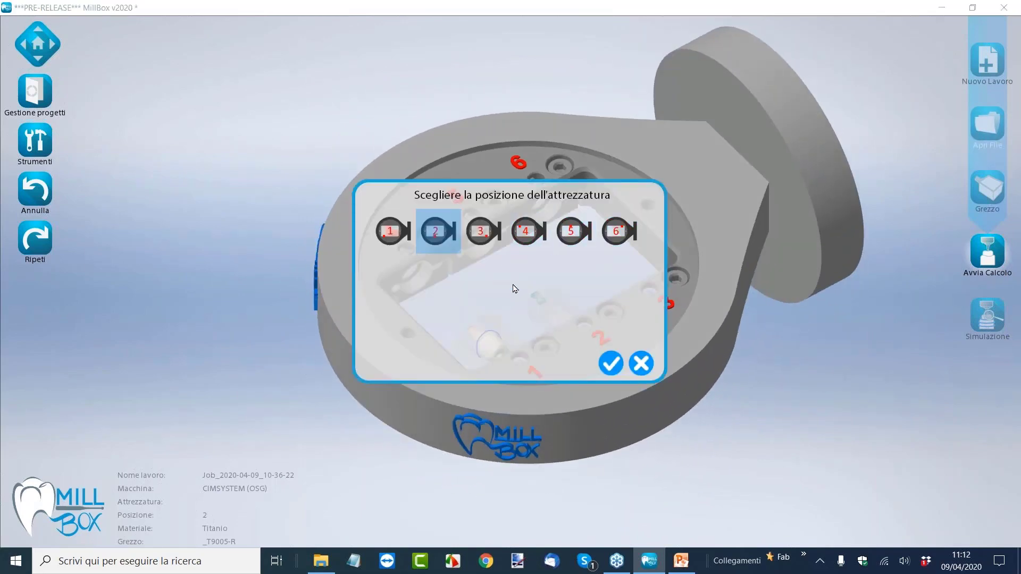
click(613, 233)
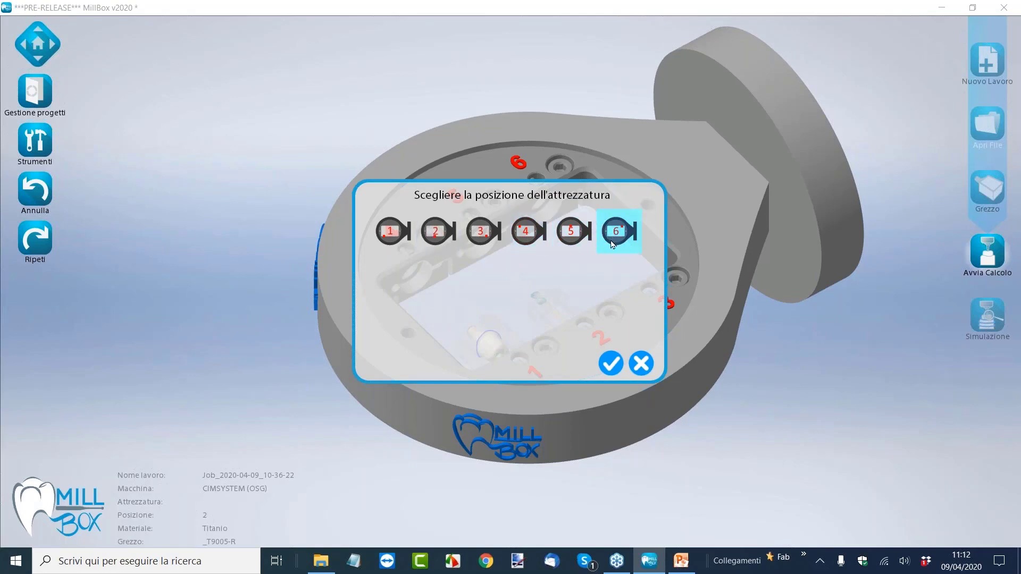
click(611, 364)
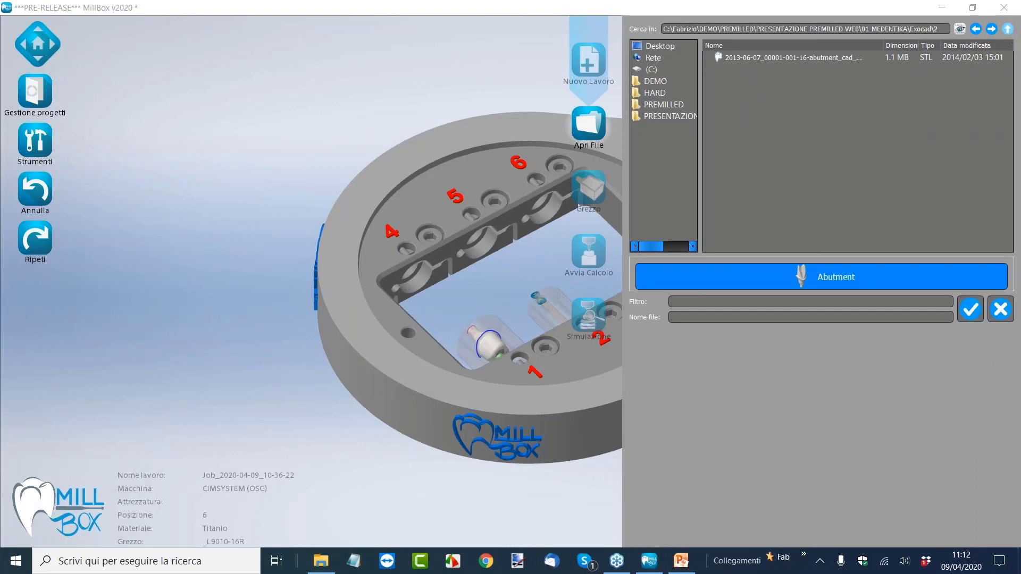
- Preview test_24_01_2014_0-E9010-R.stl from the 3Shape\2 folder and import it as an Abutment
click(1008, 29)
click(1008, 29)
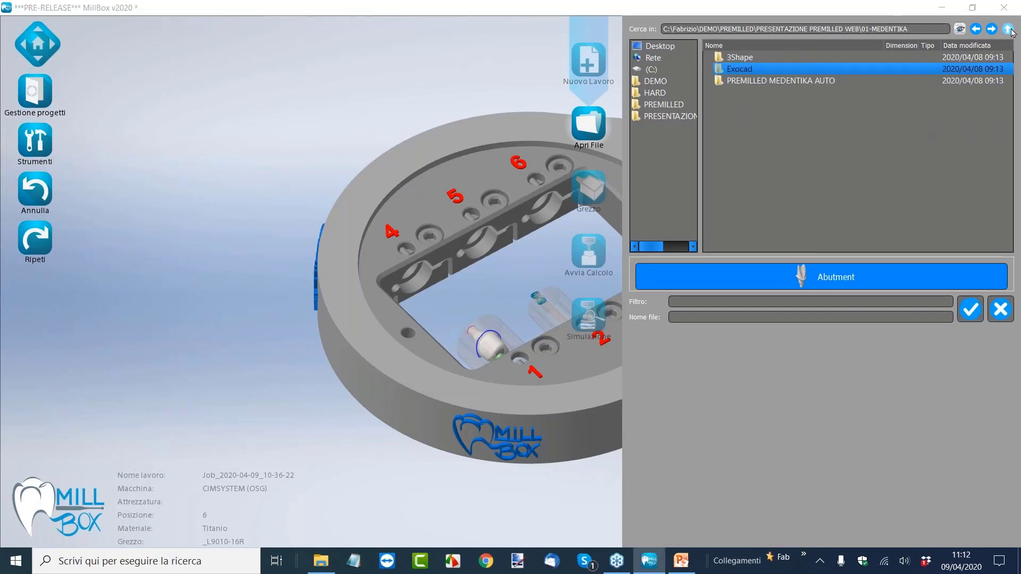
double_click(752, 57)
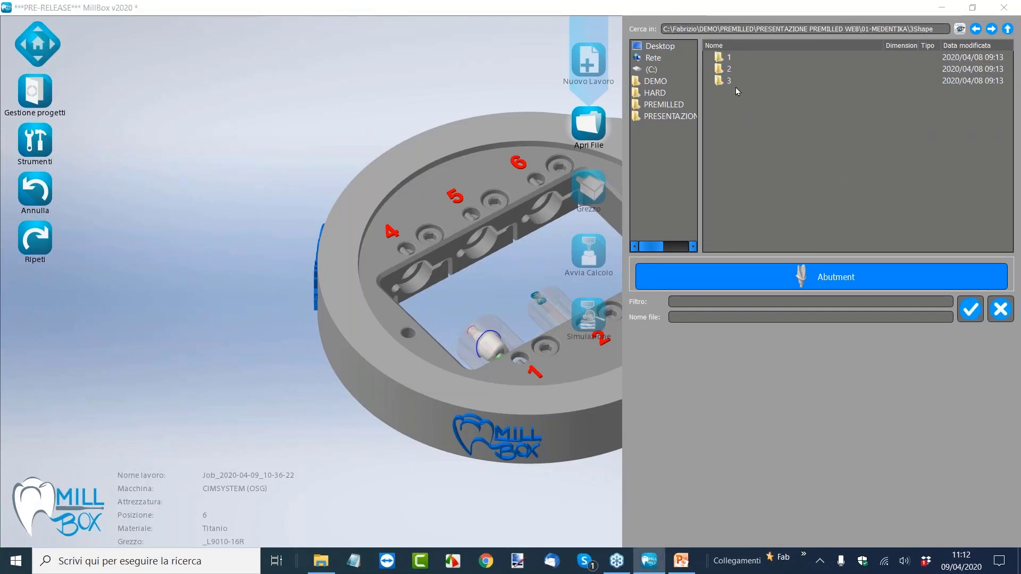
click(734, 73)
double_click(737, 73)
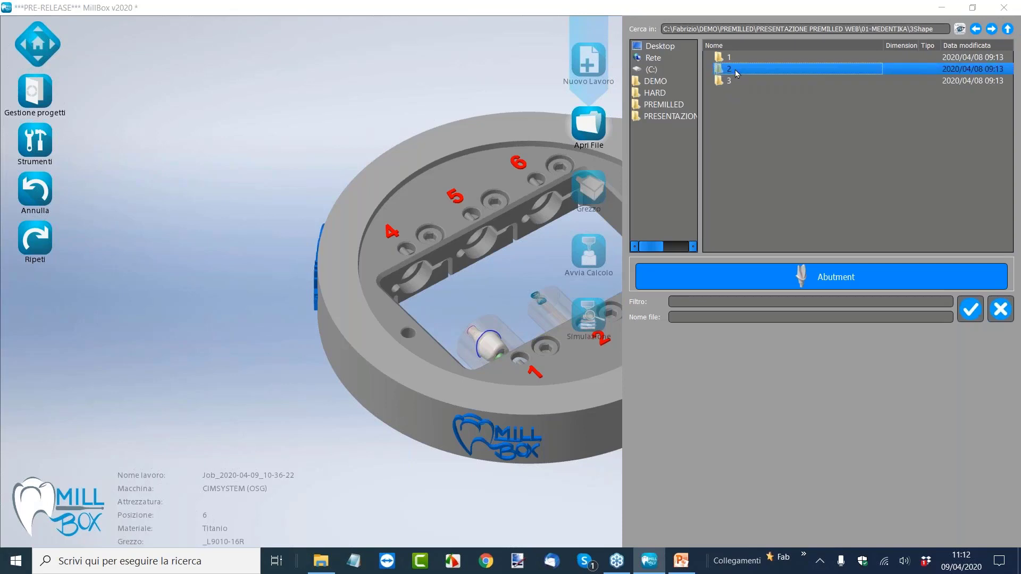
click(776, 57)
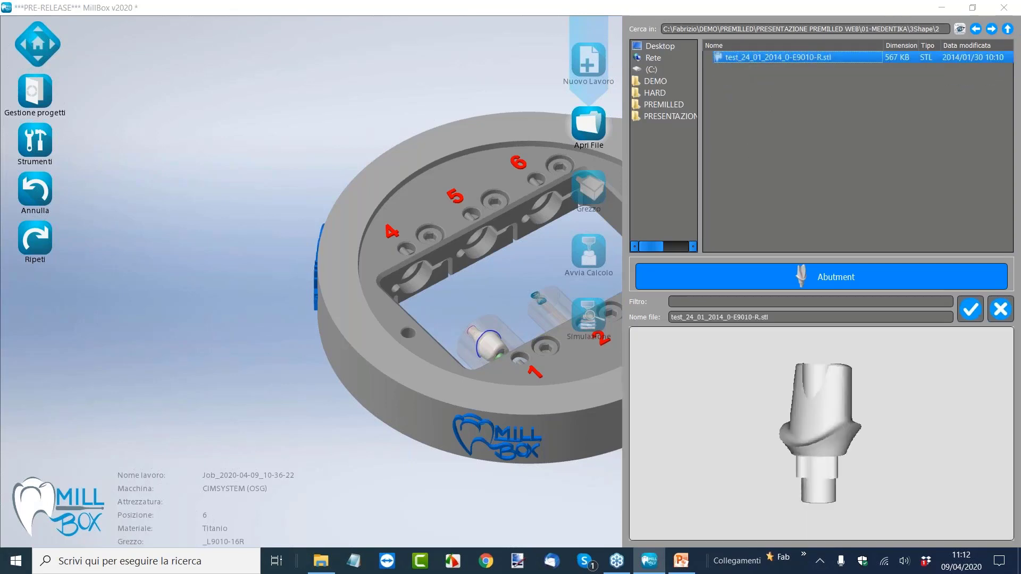
double_click(825, 429)
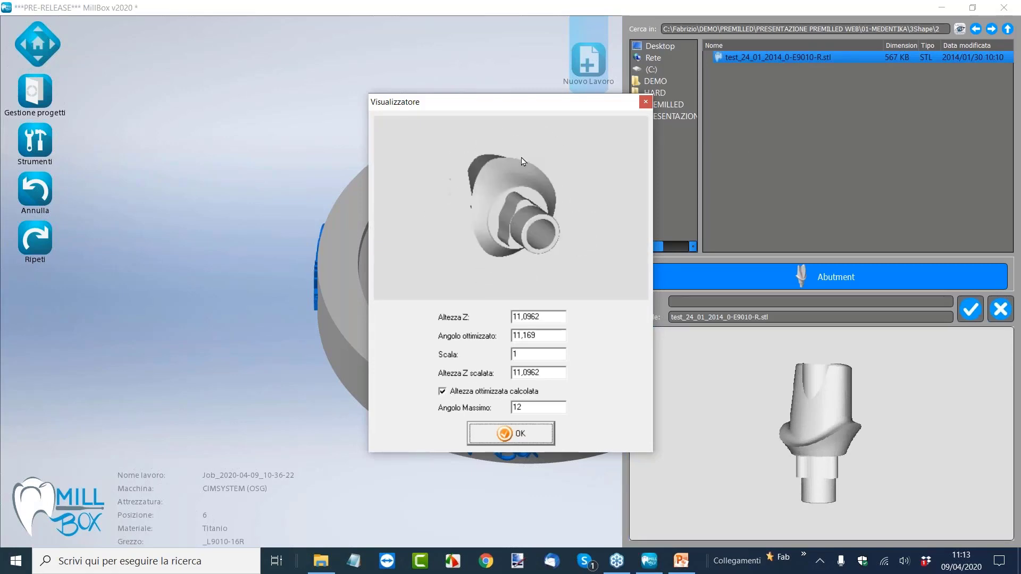
click(521, 440)
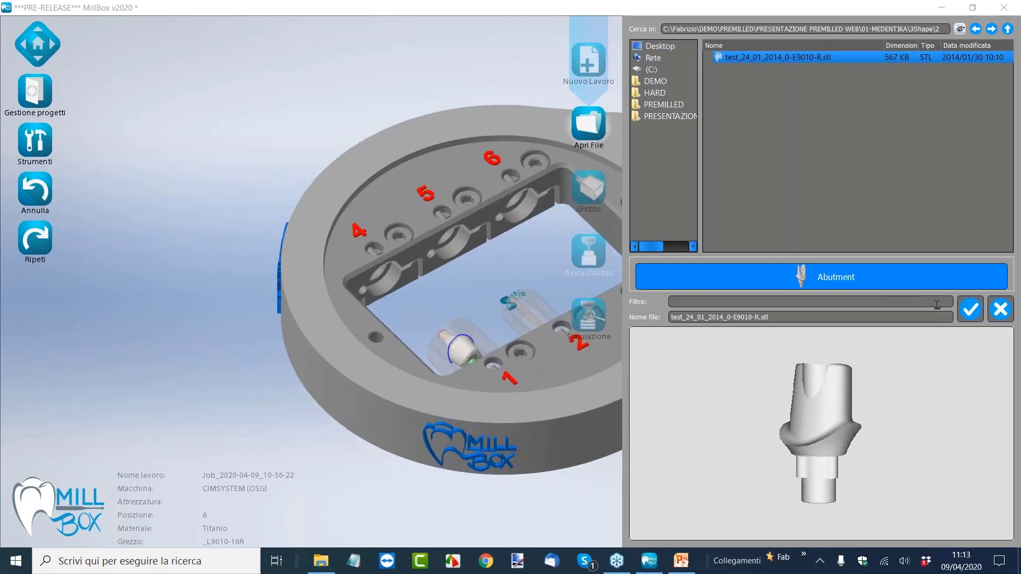
click(969, 313)
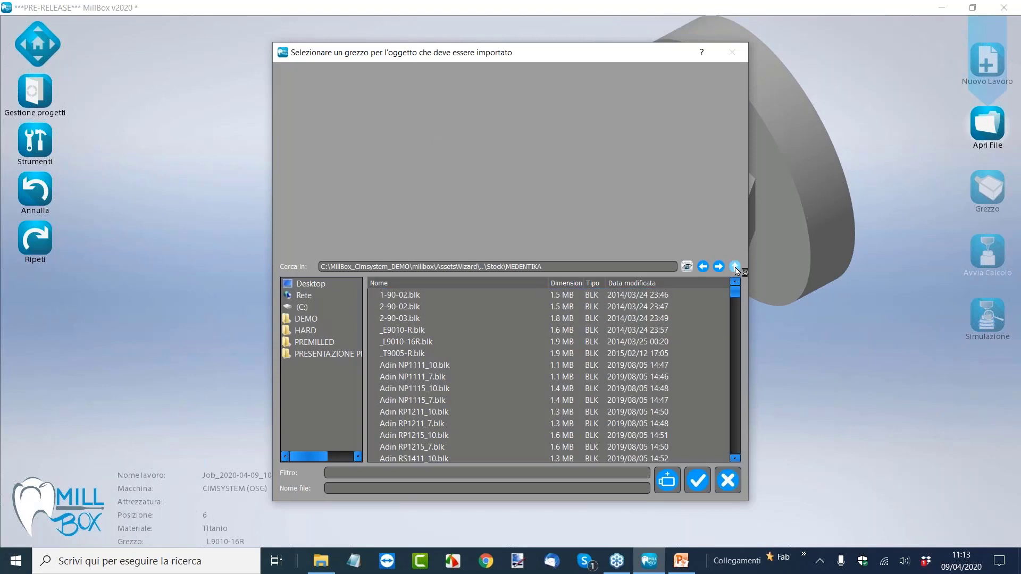
click(735, 267)
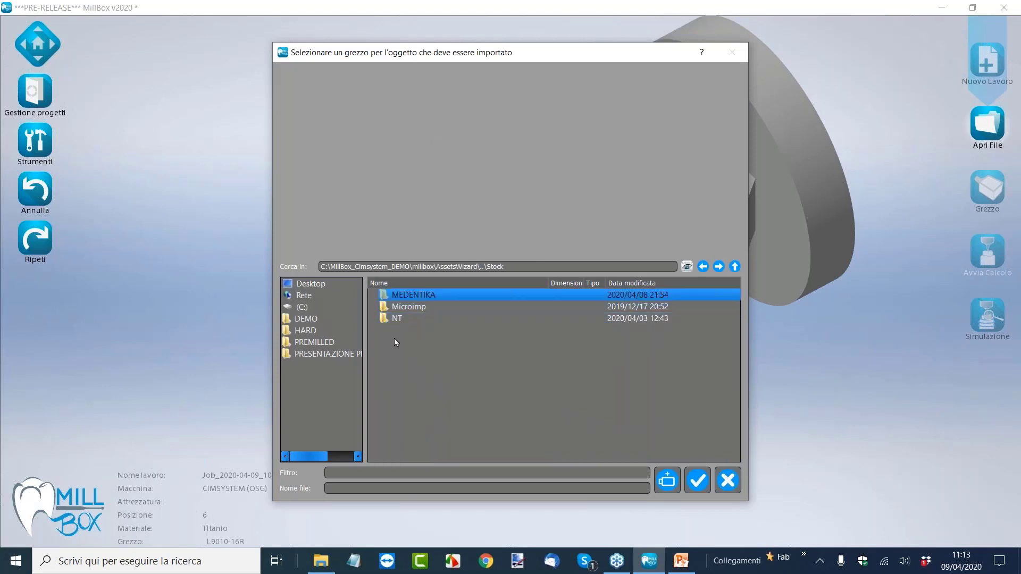
double_click(423, 307)
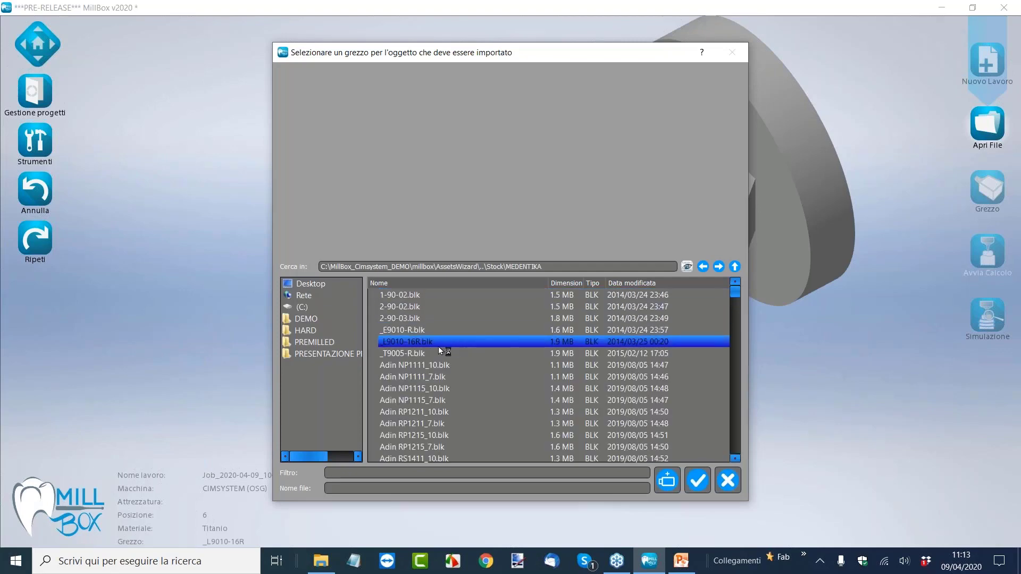
click(727, 482)
click(616, 294)
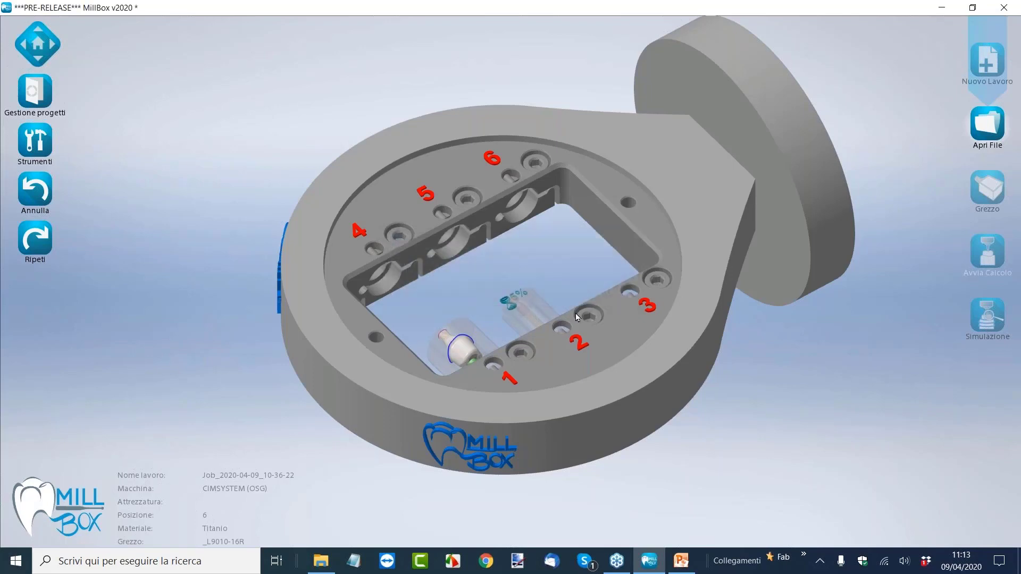
- Import test_24_01_2014_0-E9010-R.stl from the 3Shape\2 folder as an Abutment at position 6, using the _E9010-R.blk blank from the MEDENTIKA stock
click(787, 58)
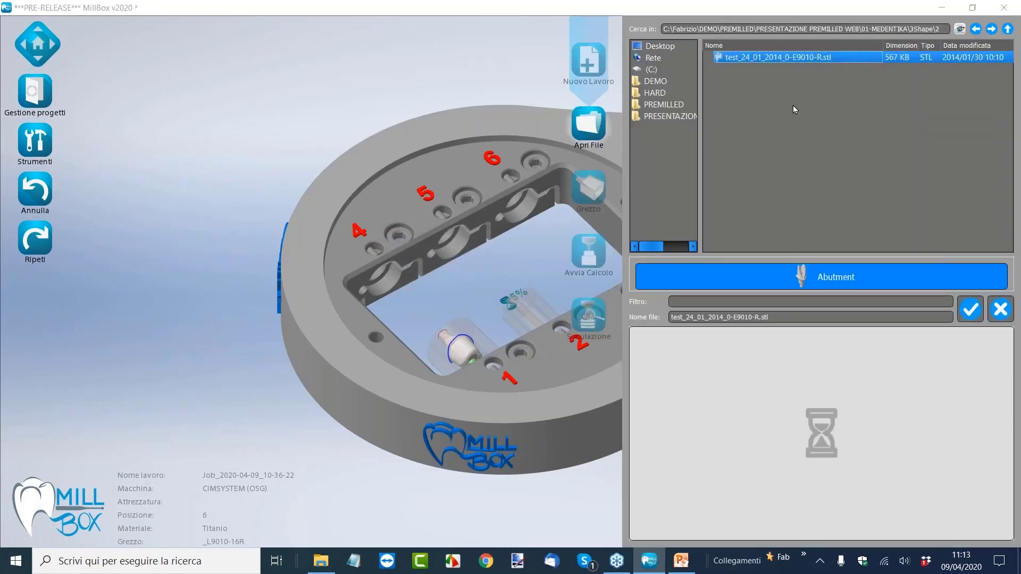
click(971, 314)
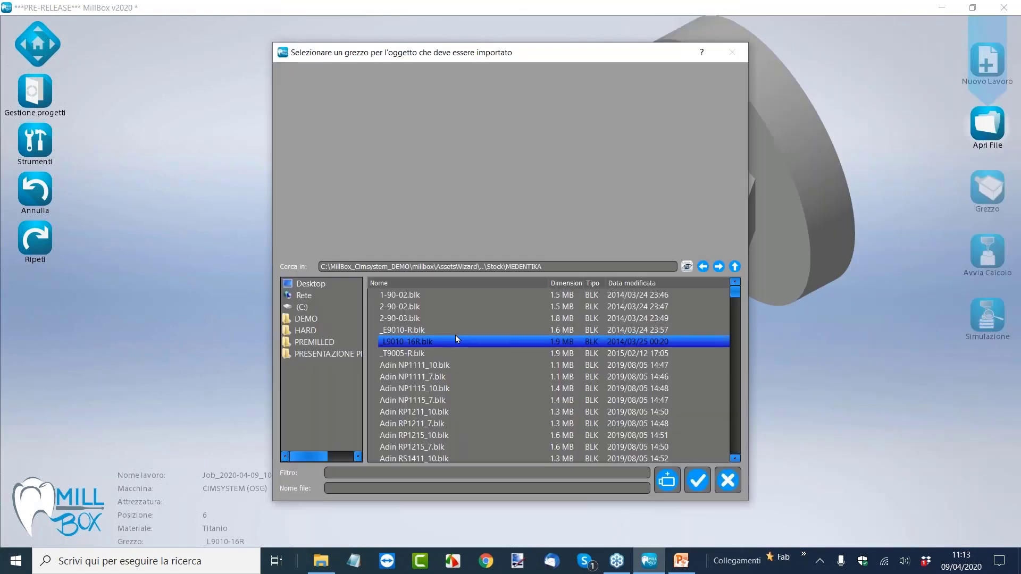
click(455, 331)
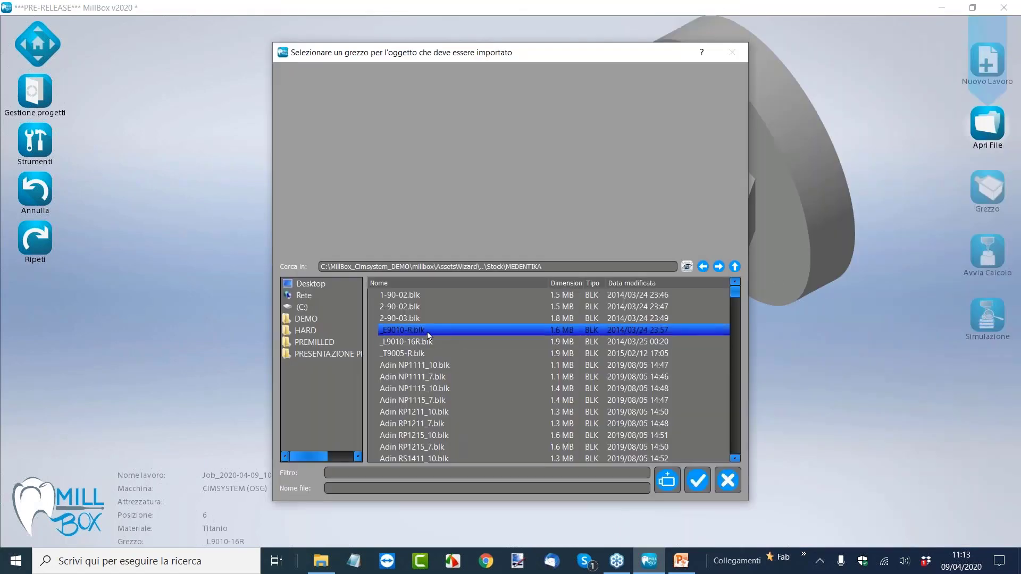
click(420, 354)
click(415, 342)
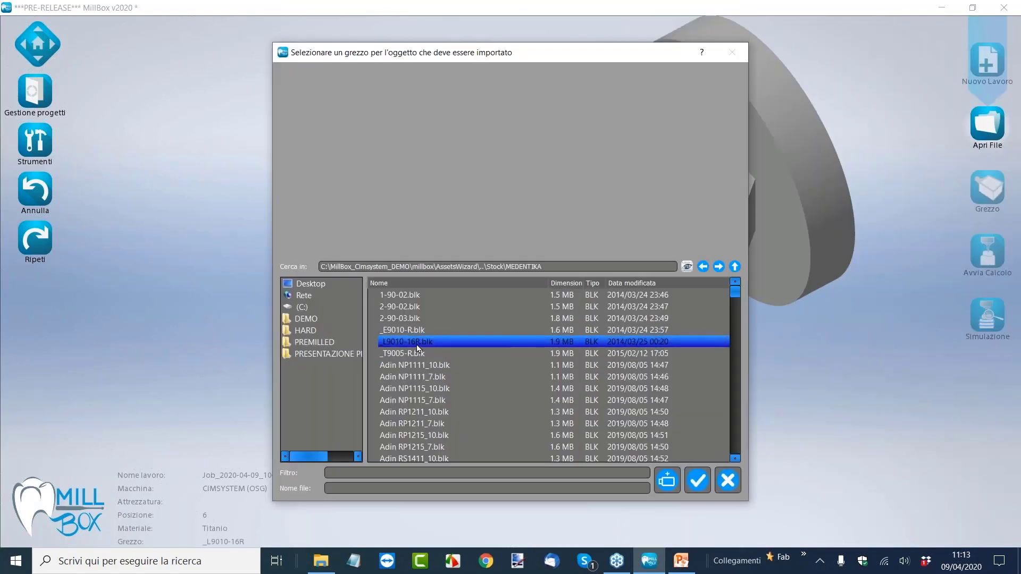
click(414, 330)
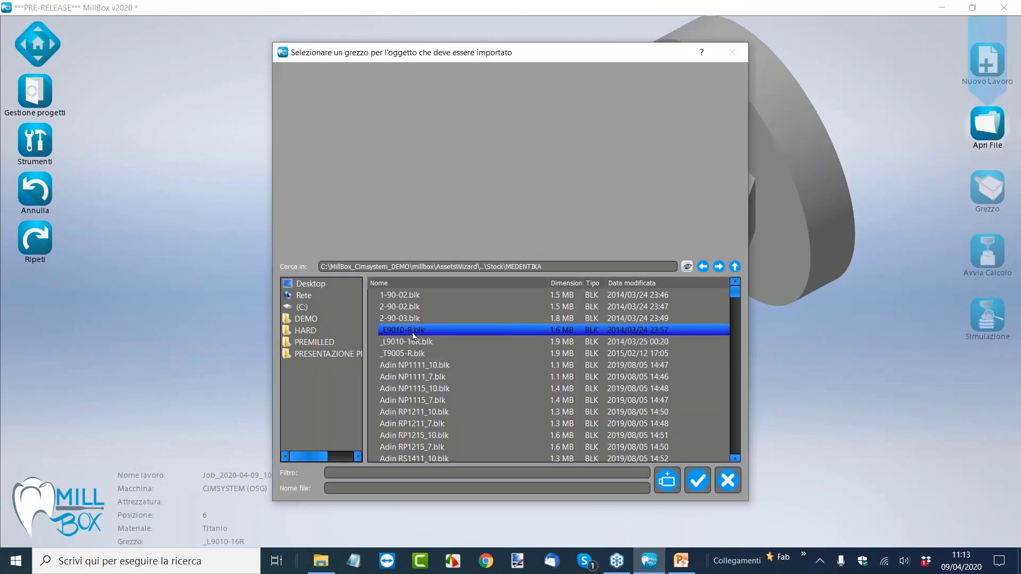
click(698, 480)
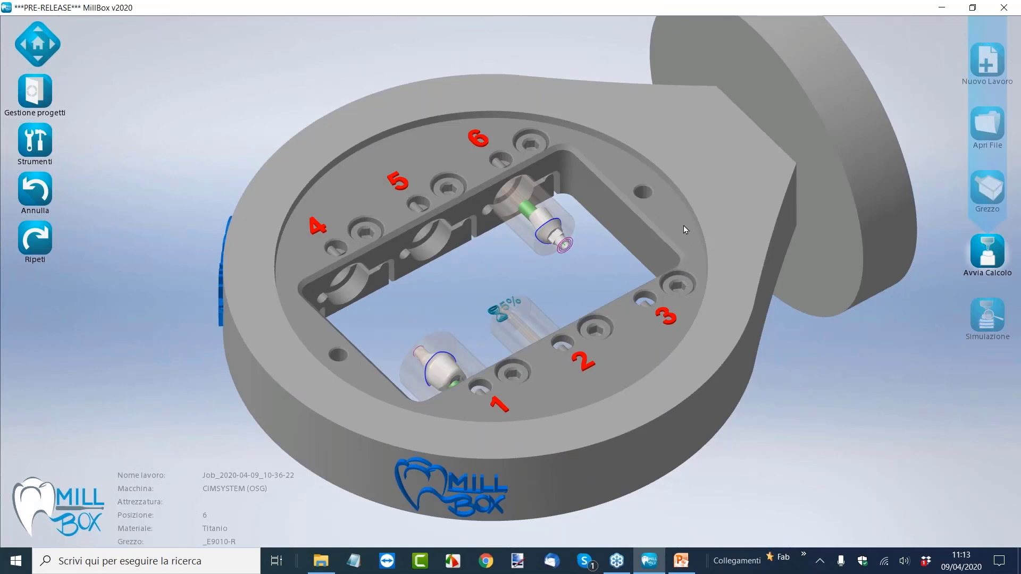
- Start opening a further abutment file for fixture position 4 and browse to the PREMILLED MEDENTIKA AUTO folder
scroll(530, 221, up, 4)
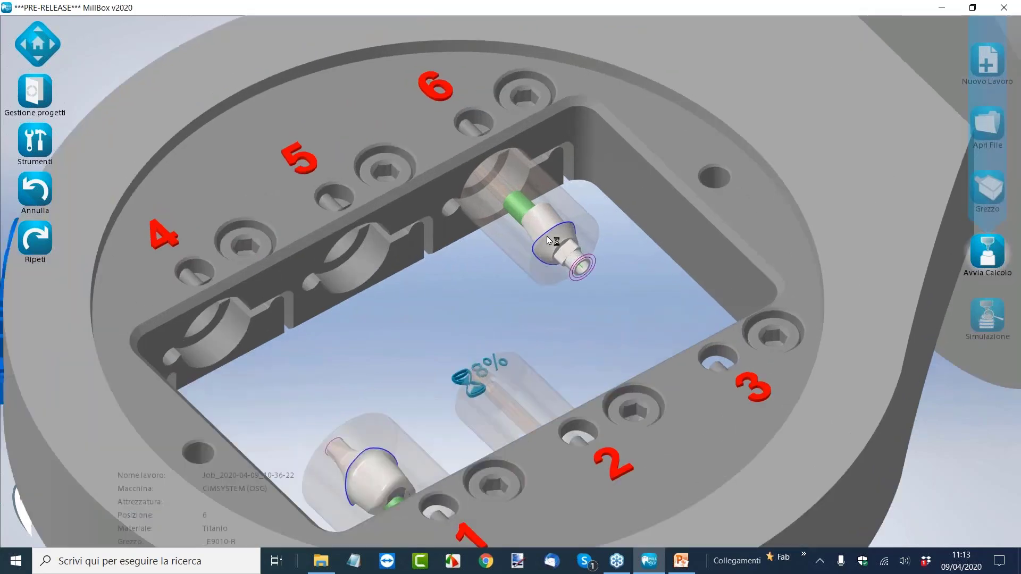
scroll(551, 233, down, 2)
scroll(552, 231, down, 3)
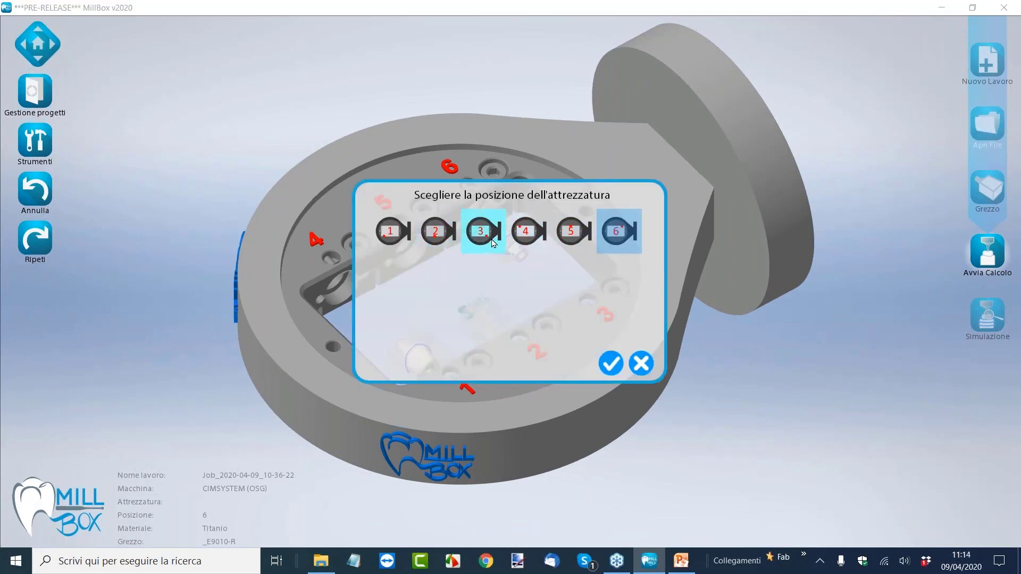
click(524, 241)
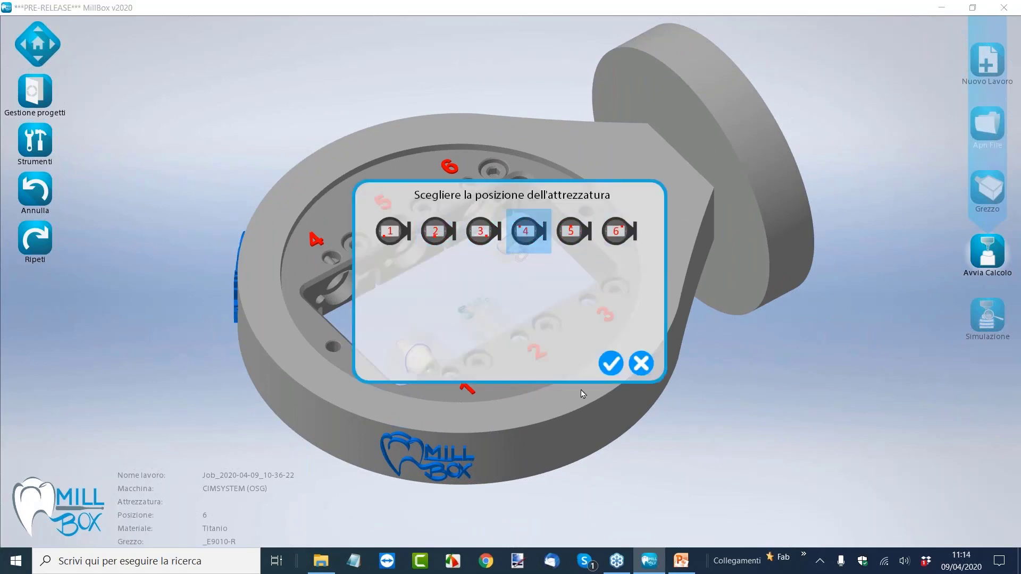
click(609, 364)
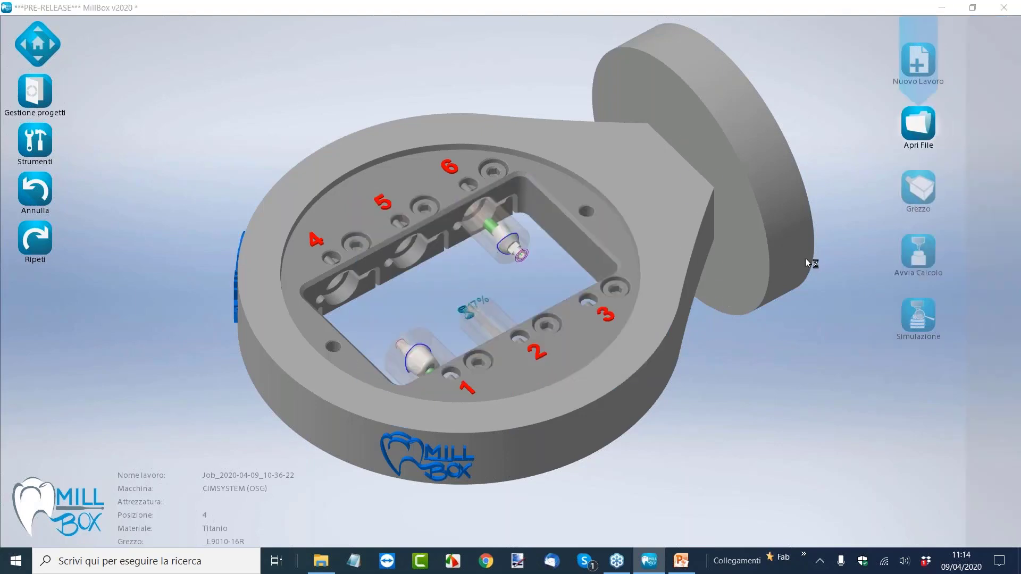
click(1008, 29)
click(1008, 29)
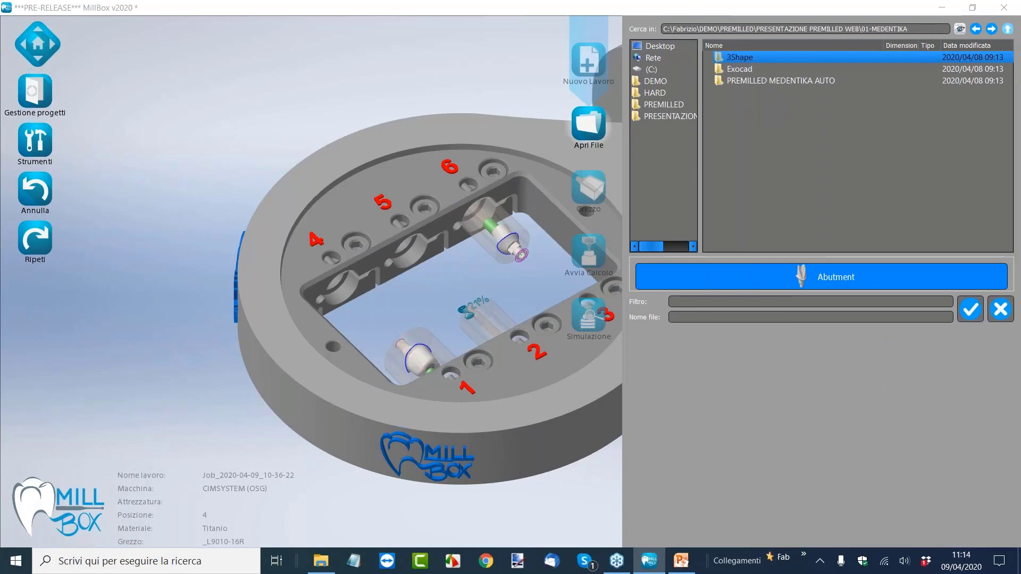
click(809, 81)
double_click(810, 81)
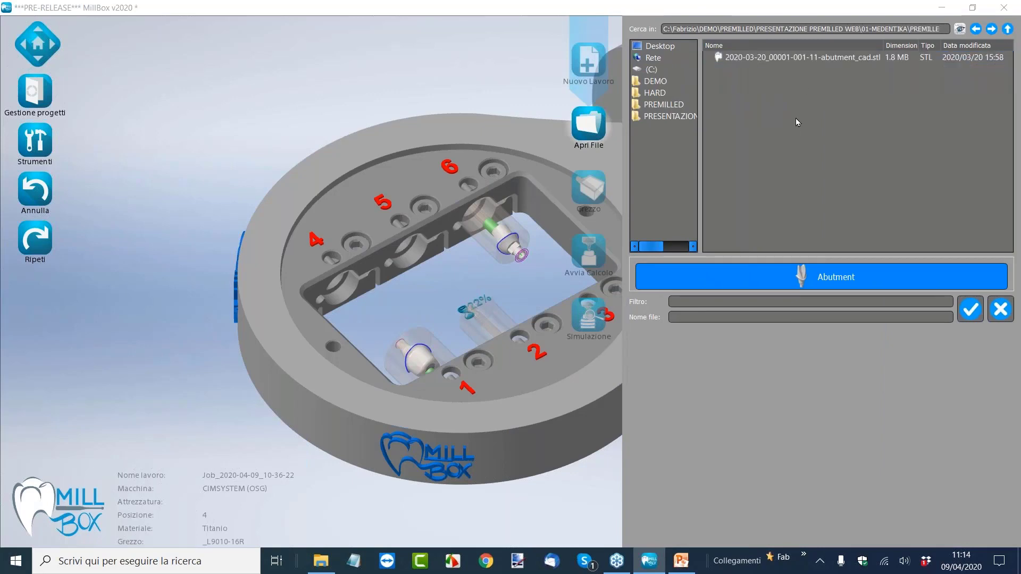
- Check the PREMILLED MEDENTIKA AUTO folder in File Explorer for the 2020-03-20_00001-001.constructionInfo file beside the abutment STL, and close it
right_click(805, 37)
click(832, 38)
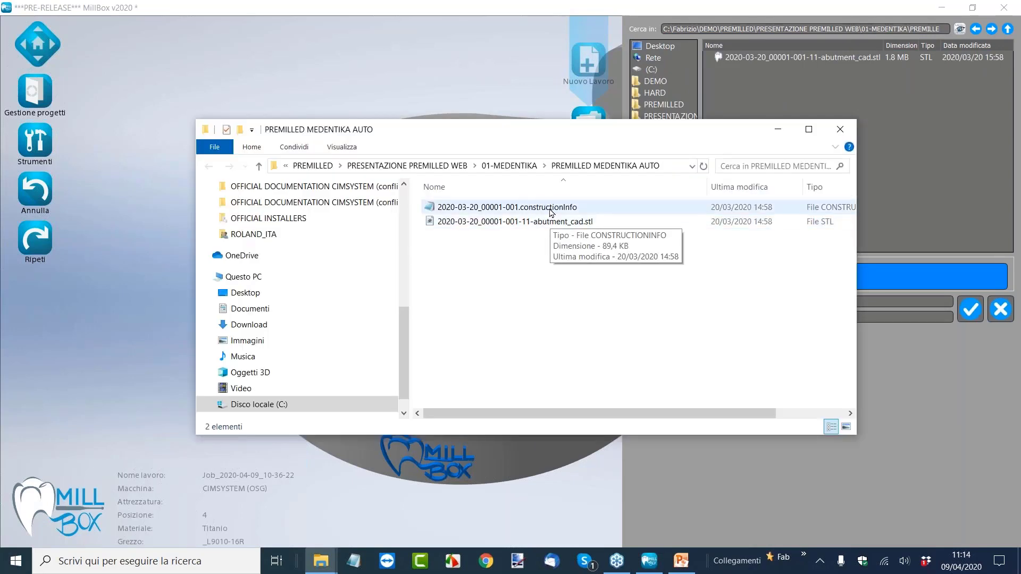
double_click(545, 212)
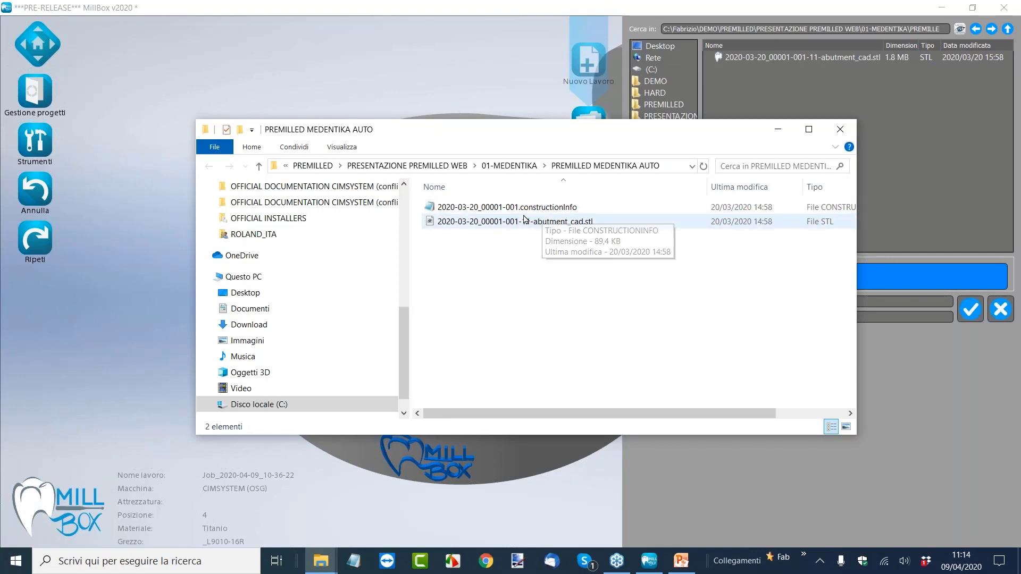
click(839, 132)
click(825, 58)
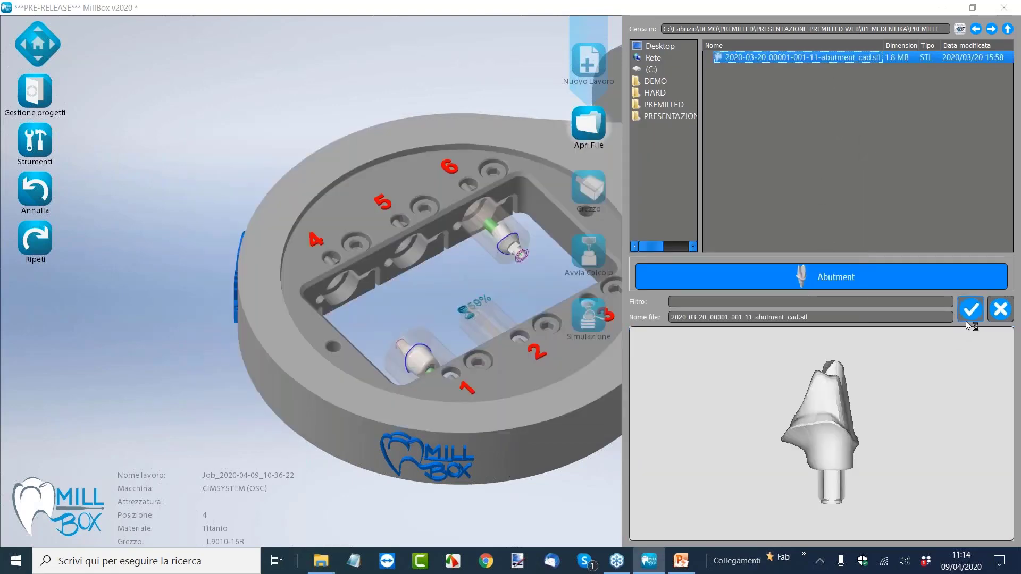
click(967, 315)
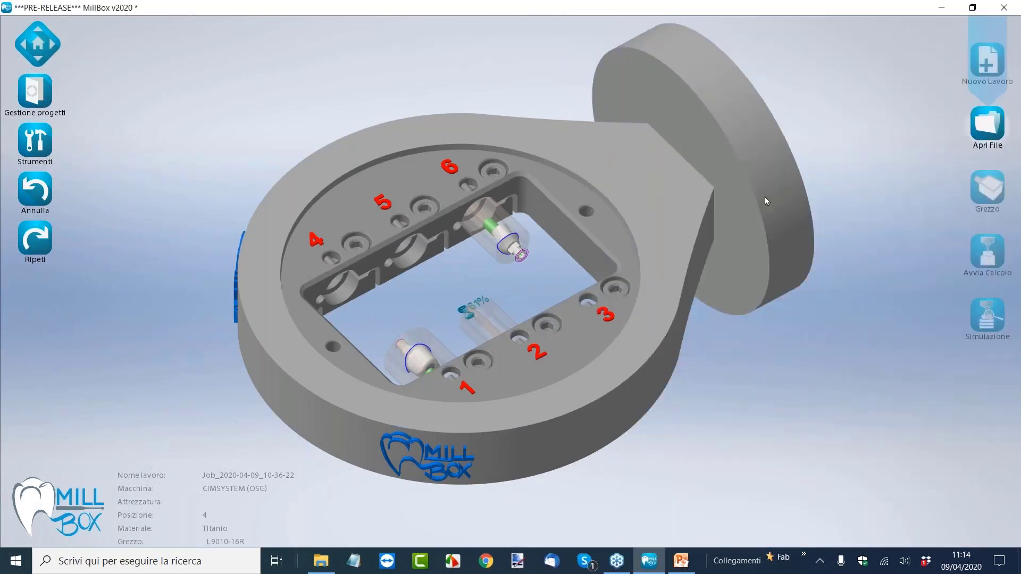
key(Return)
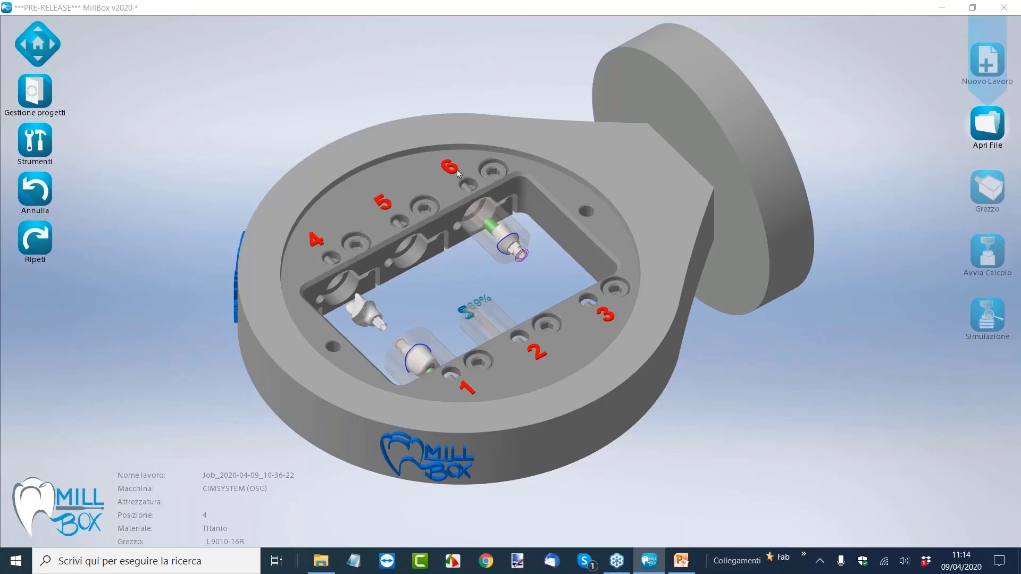
- Inspect the abutments at positions 1, 4 and 6 and the calculation status at position 2, from above and in 3D
click(38, 49)
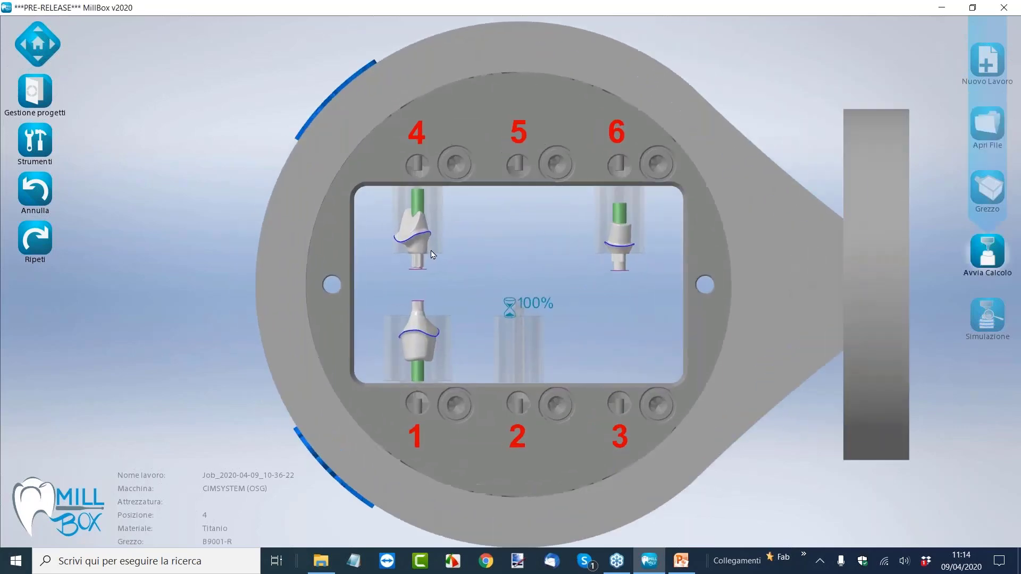
scroll(433, 254, up, 2)
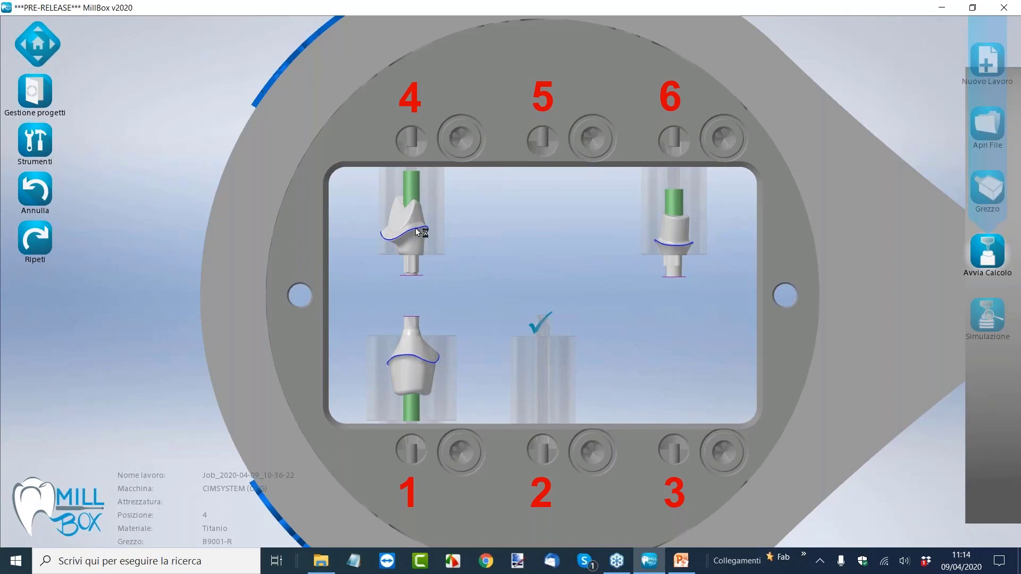
scroll(417, 233, up, 2)
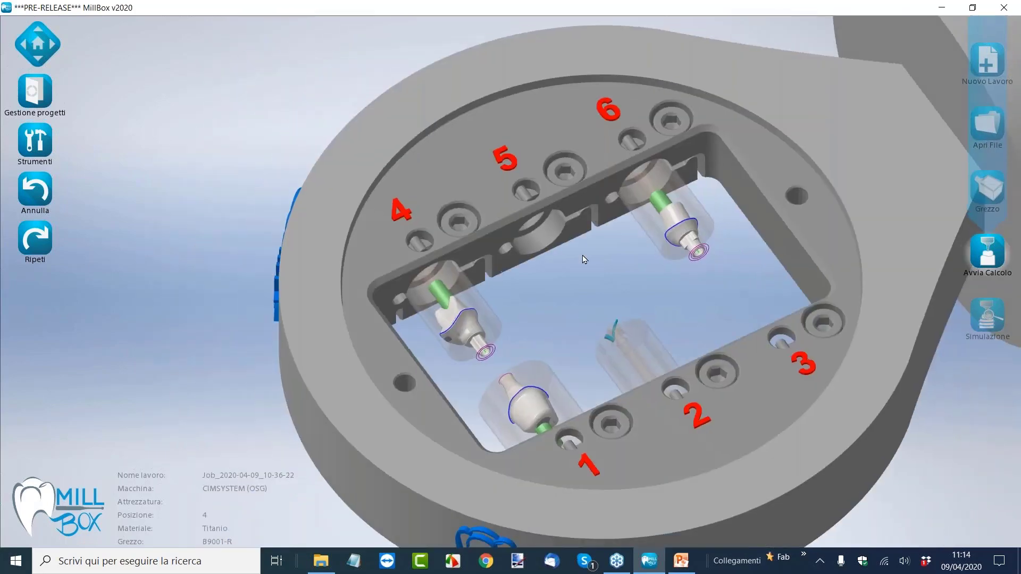
scroll(598, 311, up, 3)
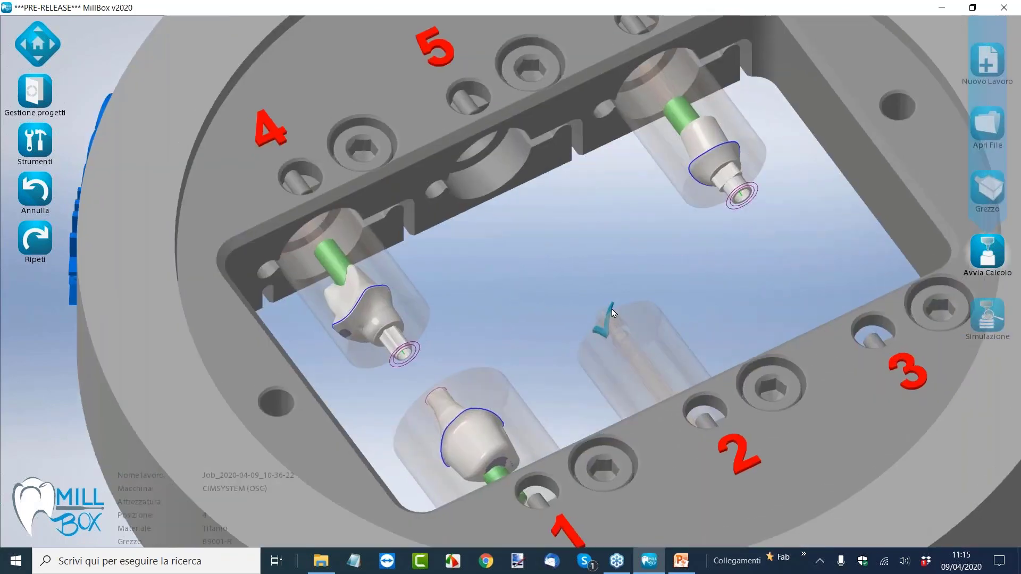
scroll(611, 309, up, 1)
scroll(593, 256, down, 1)
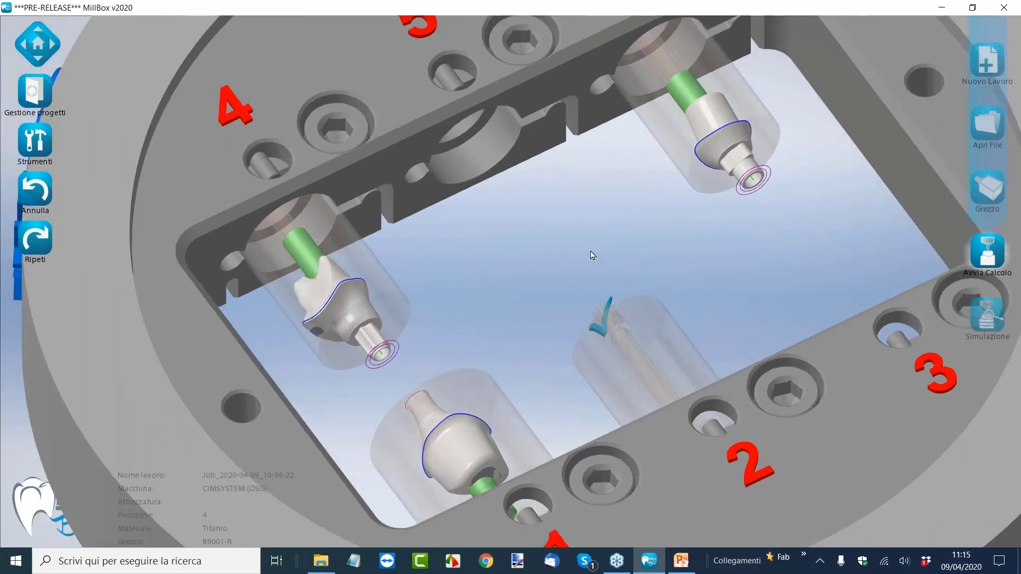
scroll(593, 255, down, 2)
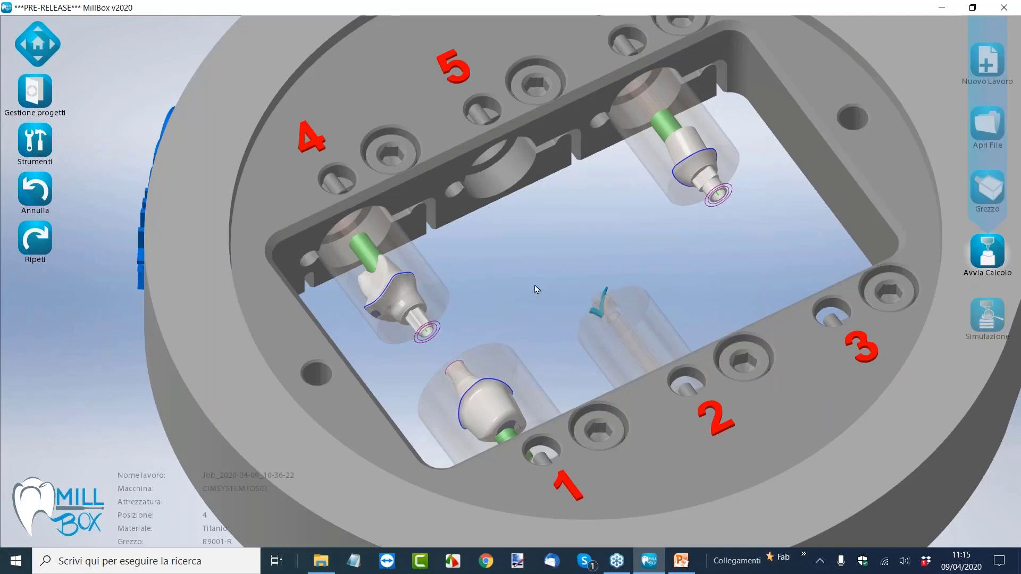
middle_drag(544, 285, 549, 264)
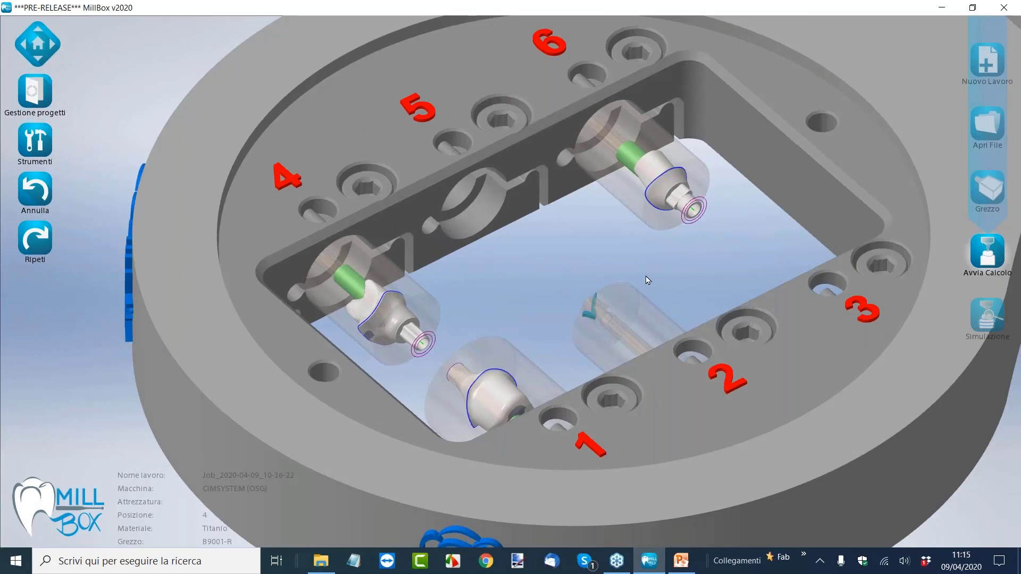
middle_drag(647, 282, 488, 337)
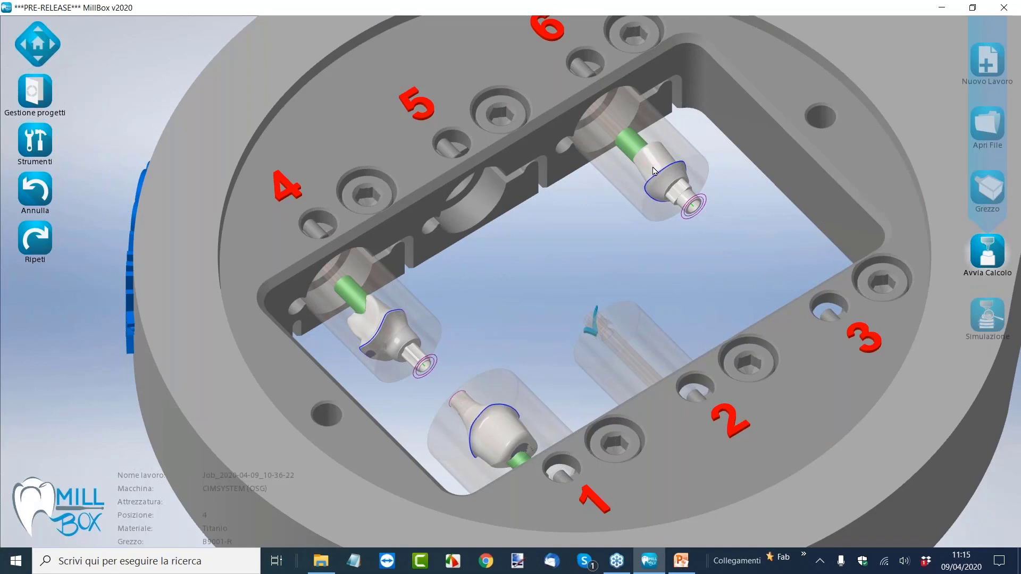
- Examine the dark areas on the position 4 abutment and rotate that abutment by 60 degrees in its blank
click(698, 169)
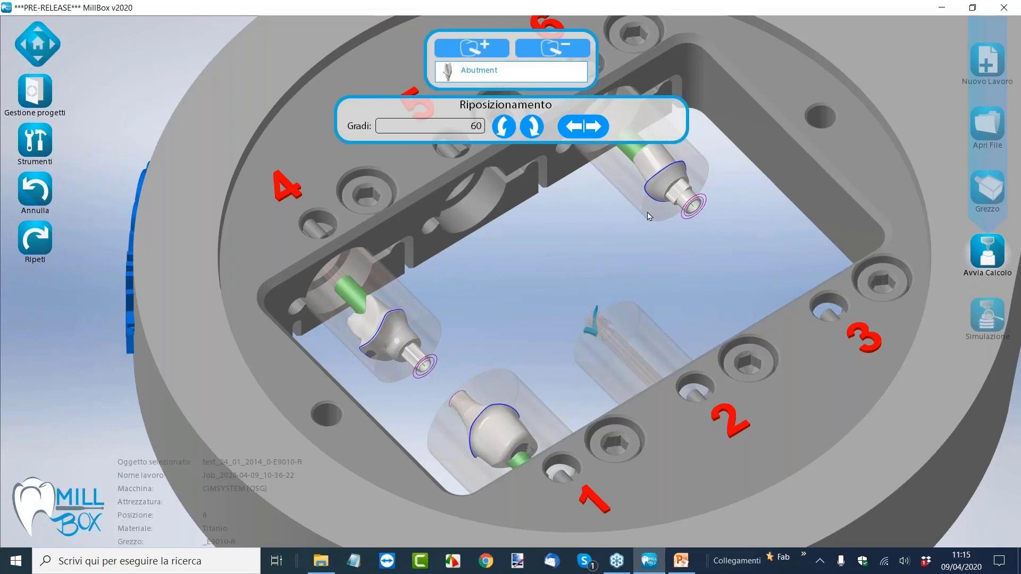
scroll(690, 236, down, 1)
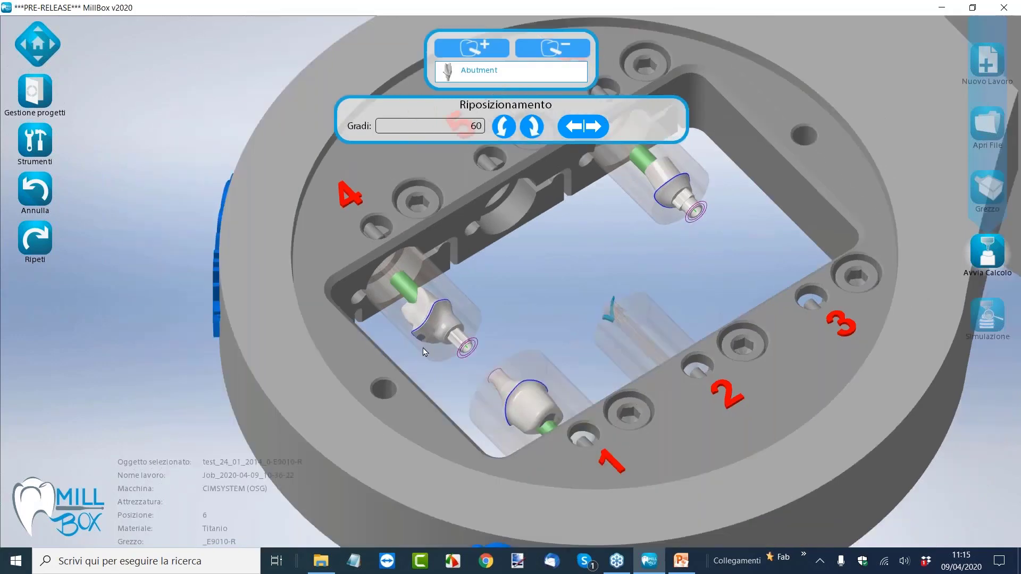
scroll(420, 345, up, 5)
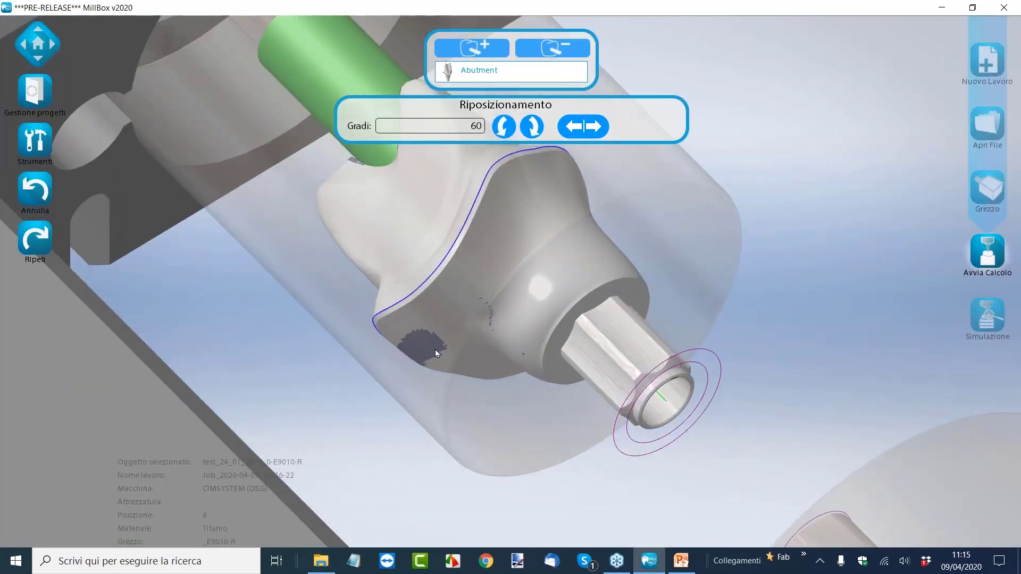
middle_drag(442, 342, 421, 352)
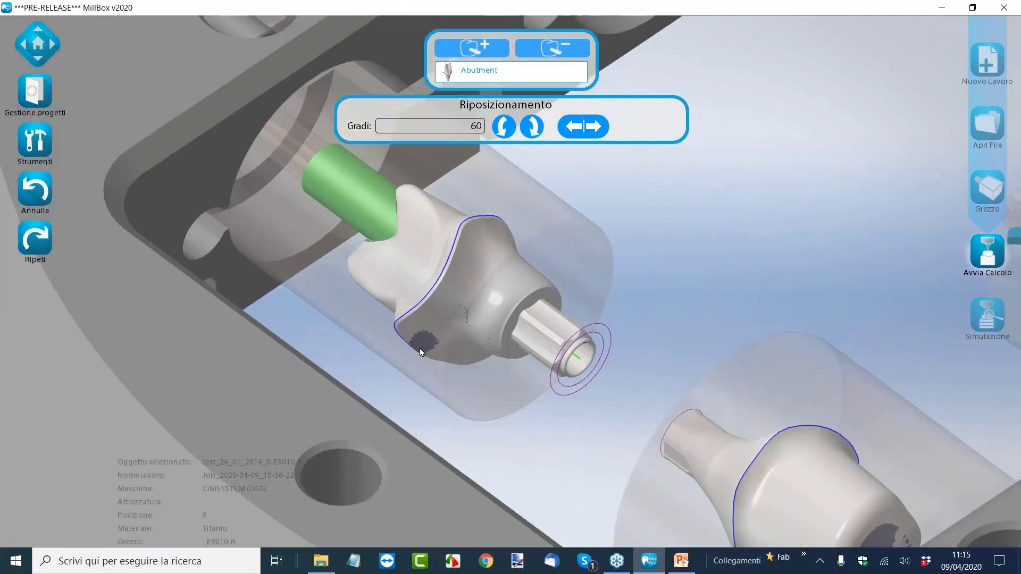
middle_drag(668, 264, 670, 255)
click(649, 252)
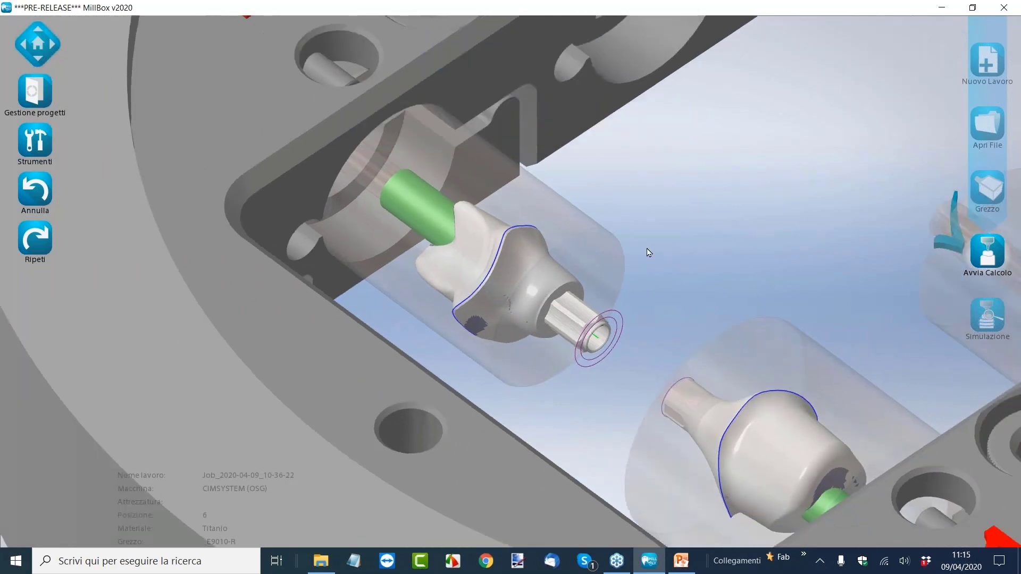
click(535, 266)
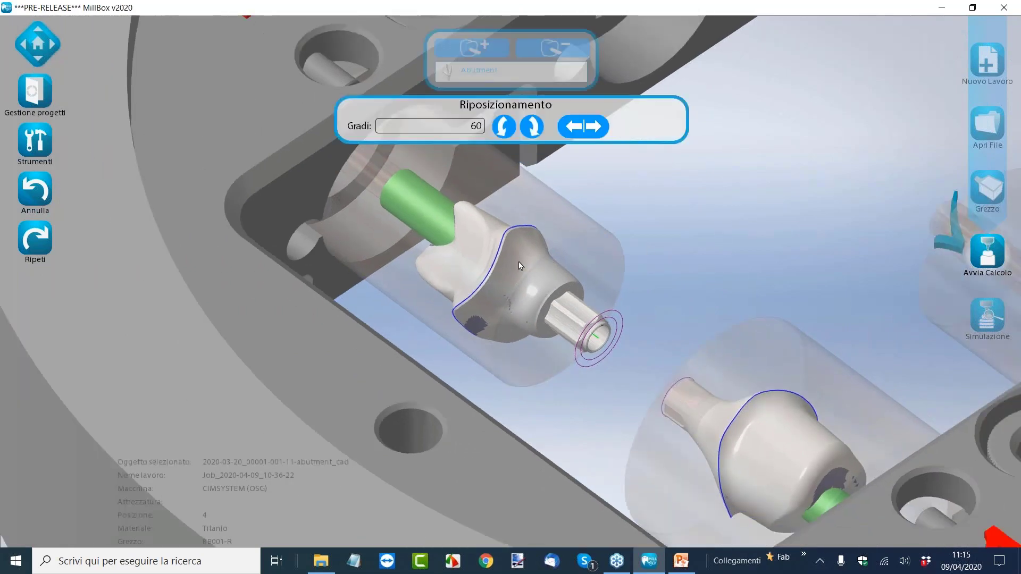
click(503, 128)
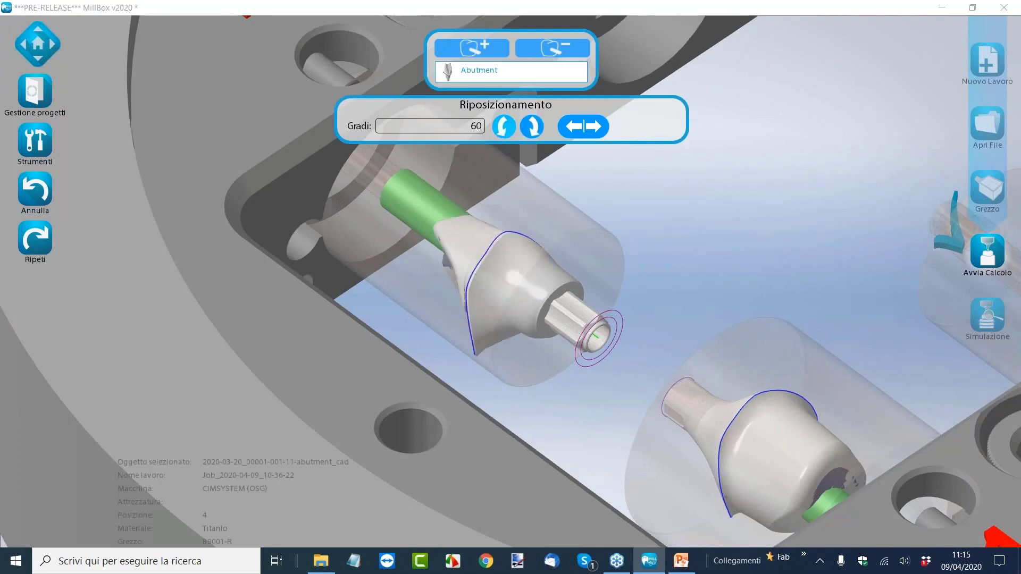
- Rotate the position 4 abutment twice more in its blank, by 60 degrees each time
click(503, 128)
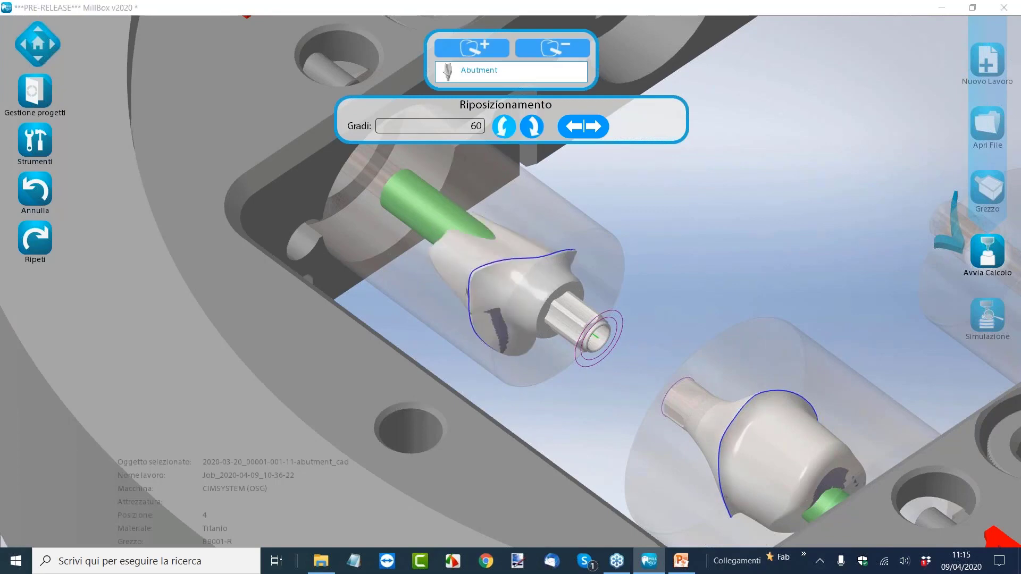
click(503, 128)
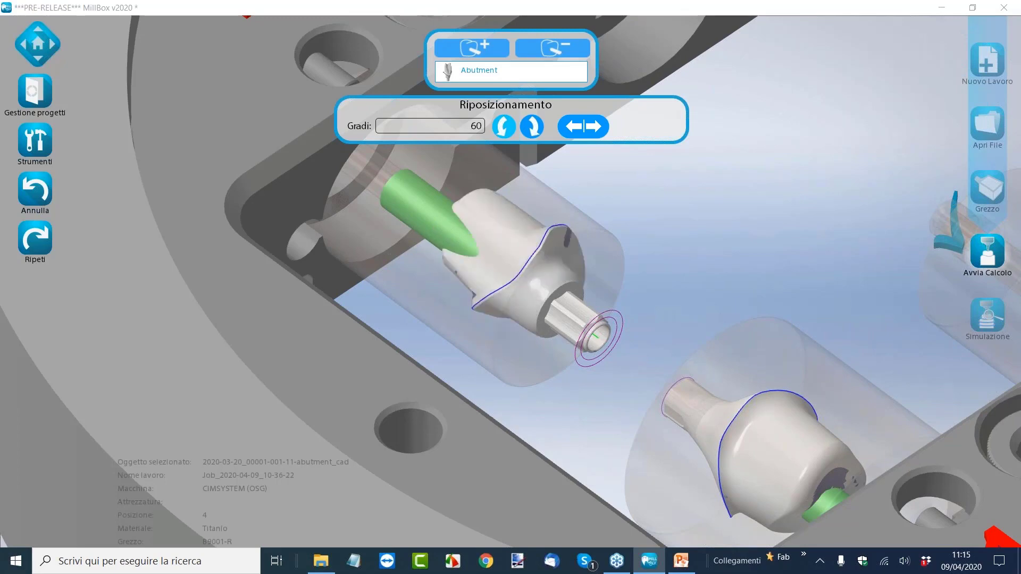
scroll(520, 289, down, 5)
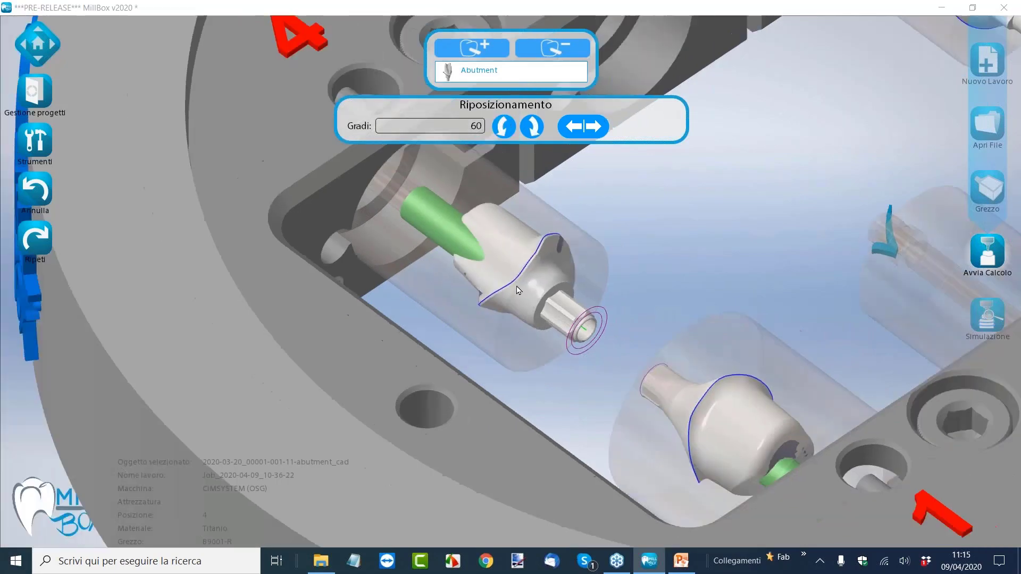
scroll(608, 274, down, 2)
- Rotate the position 6 abutment by 120 degrees in its blank
scroll(773, 163, up, 8)
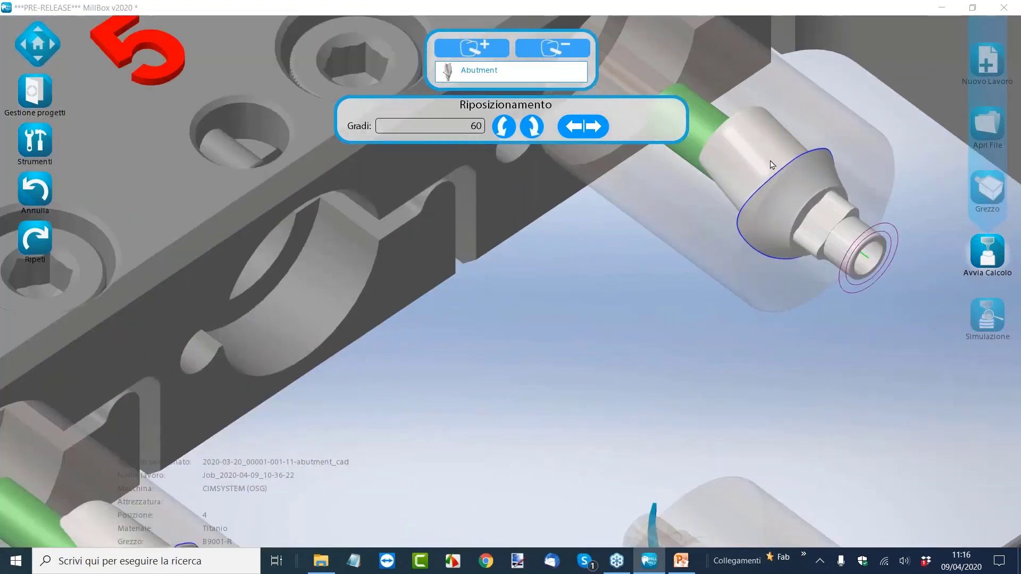
click(591, 293)
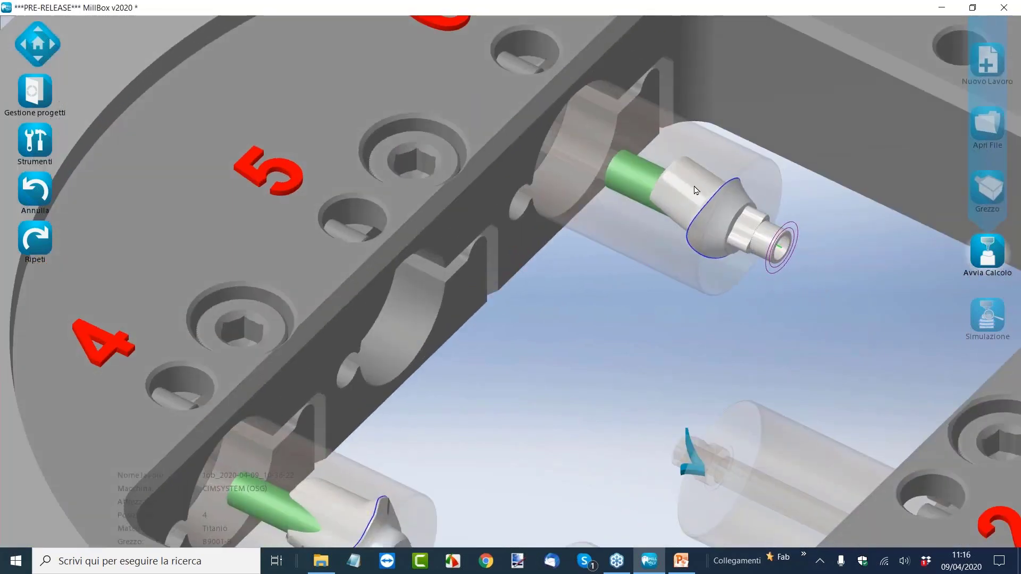
scroll(686, 201, up, 3)
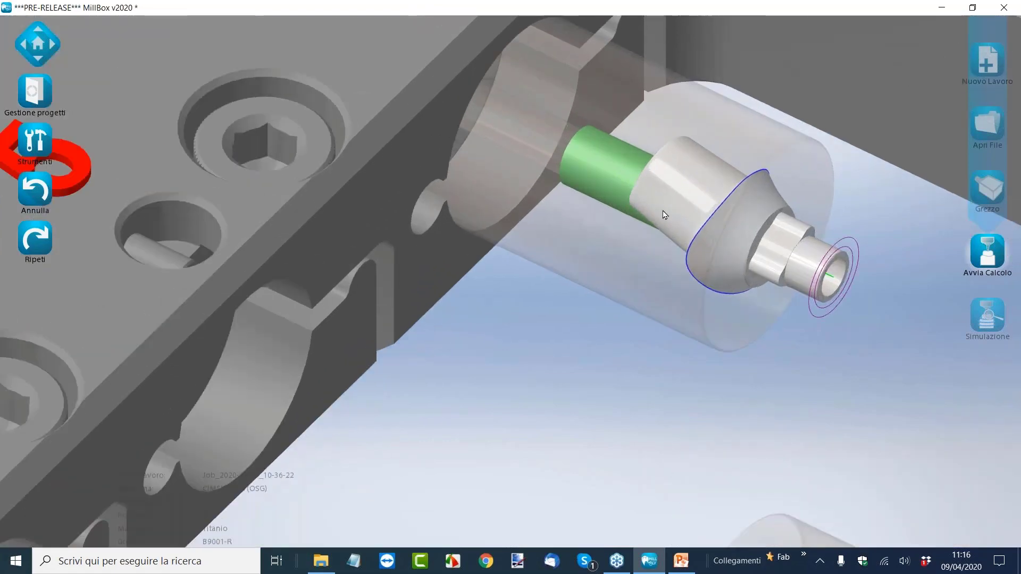
click(665, 213)
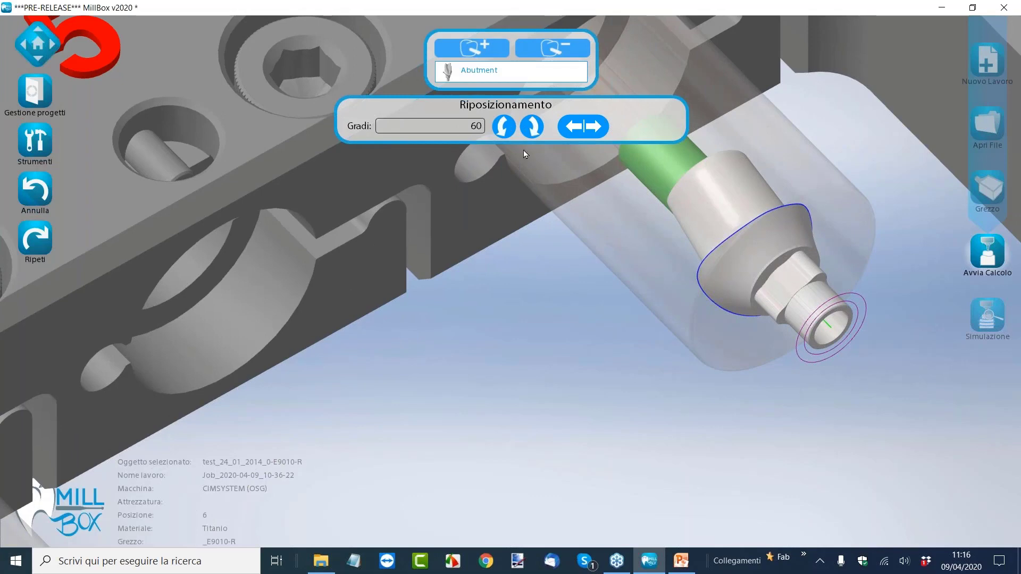
click(467, 127)
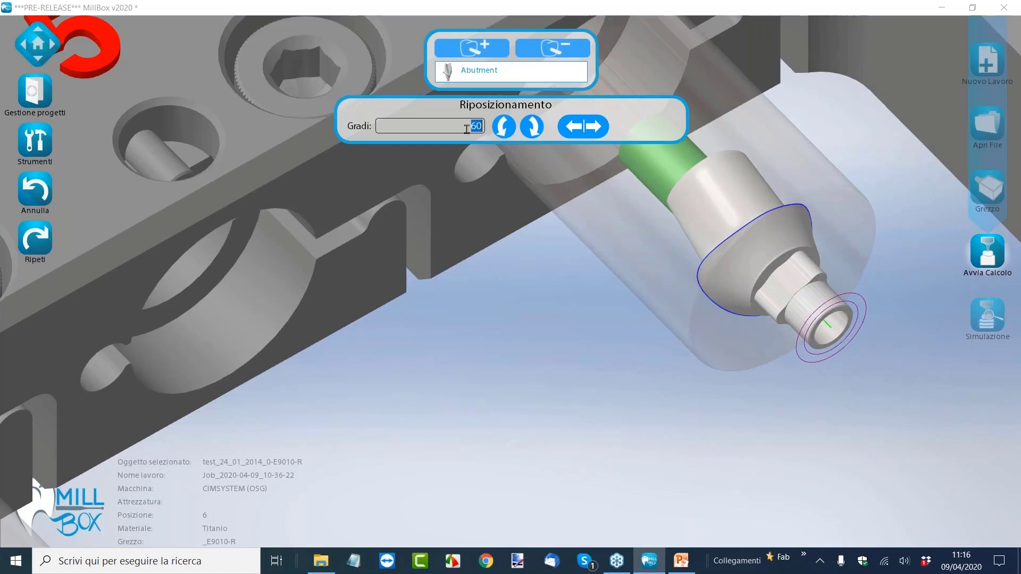
text(12)
click(530, 130)
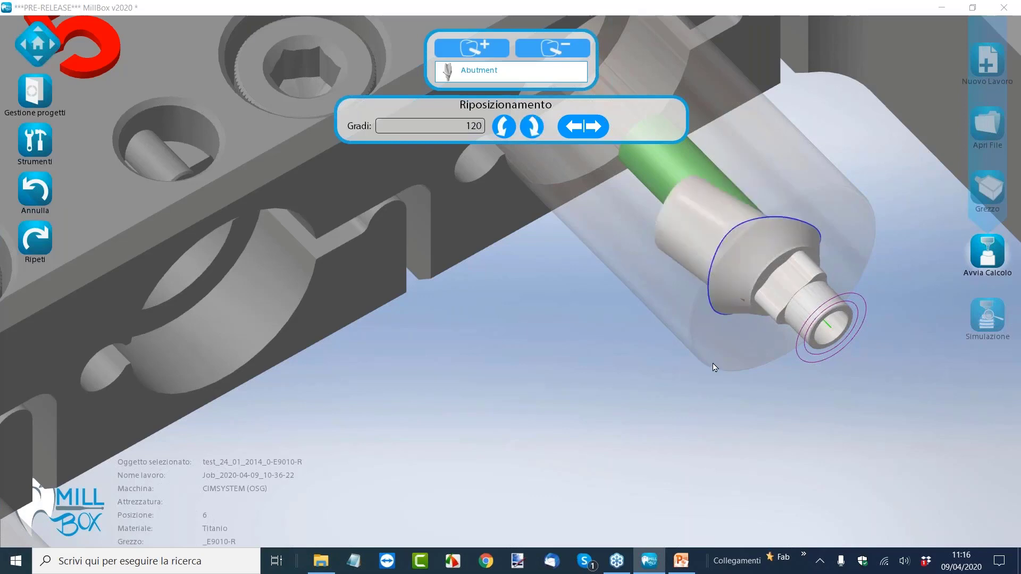
- Inspect how the position 6 abutment and its connecting pin sit relative to the blank's screw channel, in 3D and from above
scroll(713, 365, up, 1)
scroll(713, 365, down, 3)
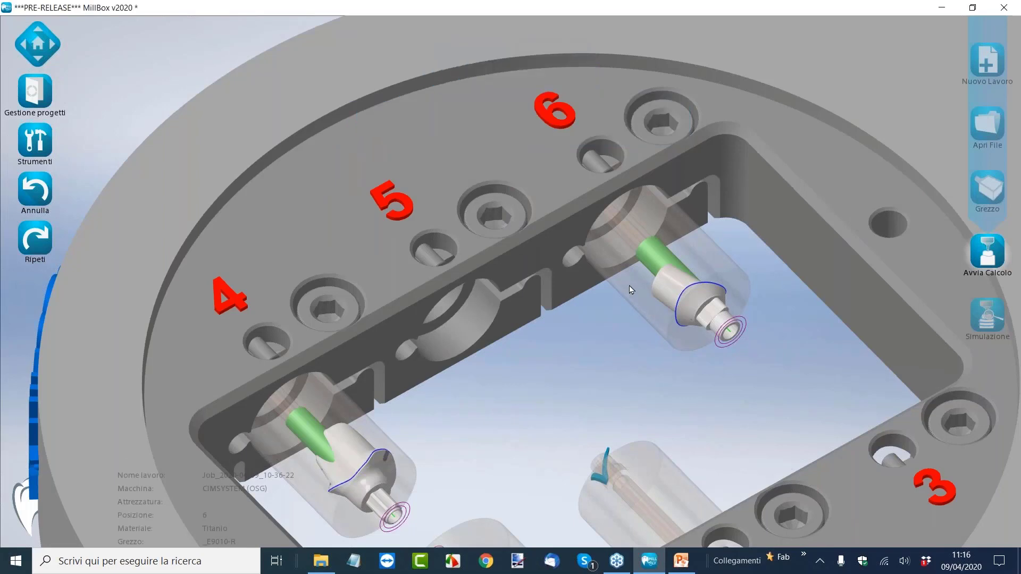
scroll(686, 296, up, 2)
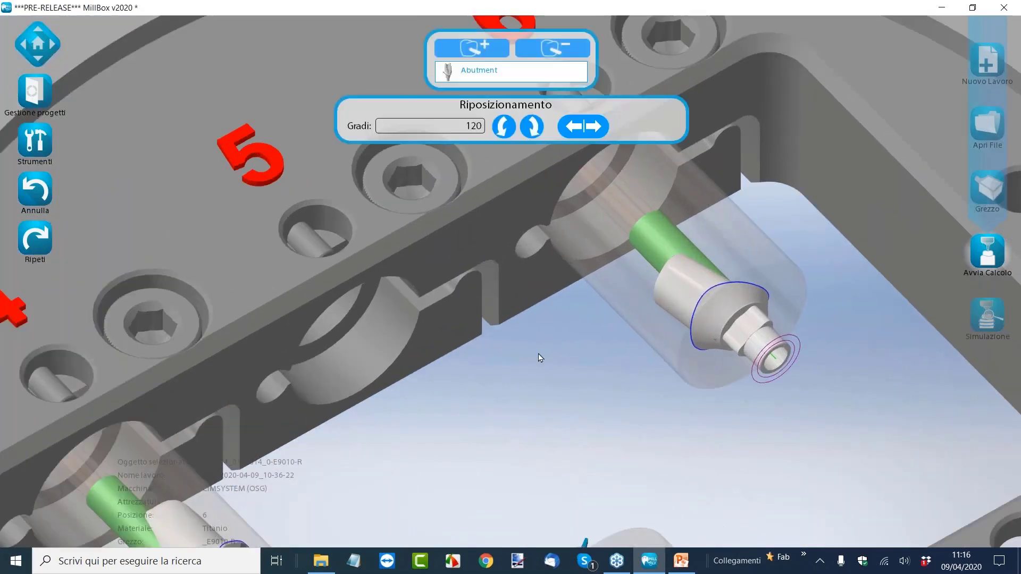
drag(554, 367, 507, 250)
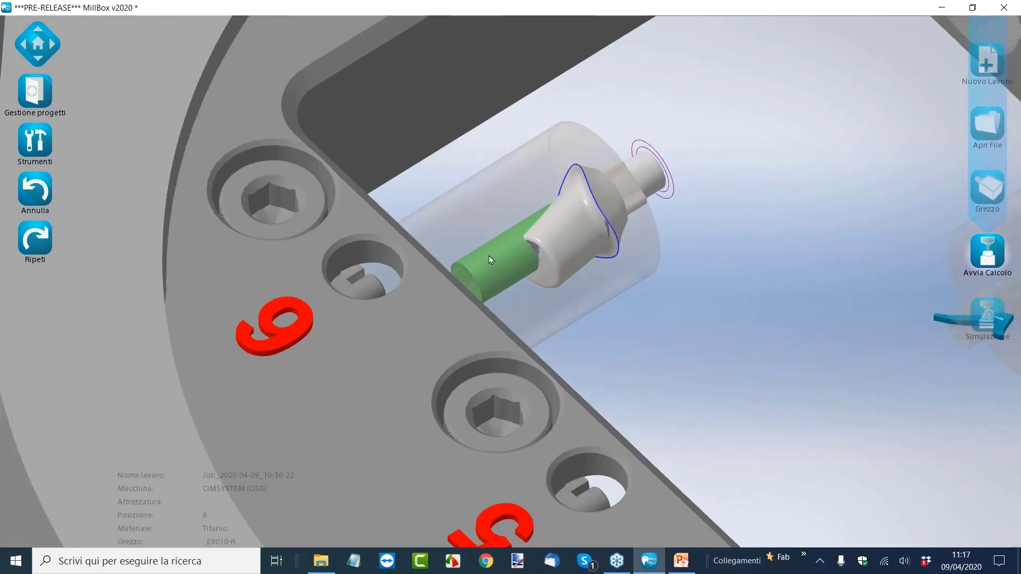
drag(650, 276, 657, 287)
click(37, 43)
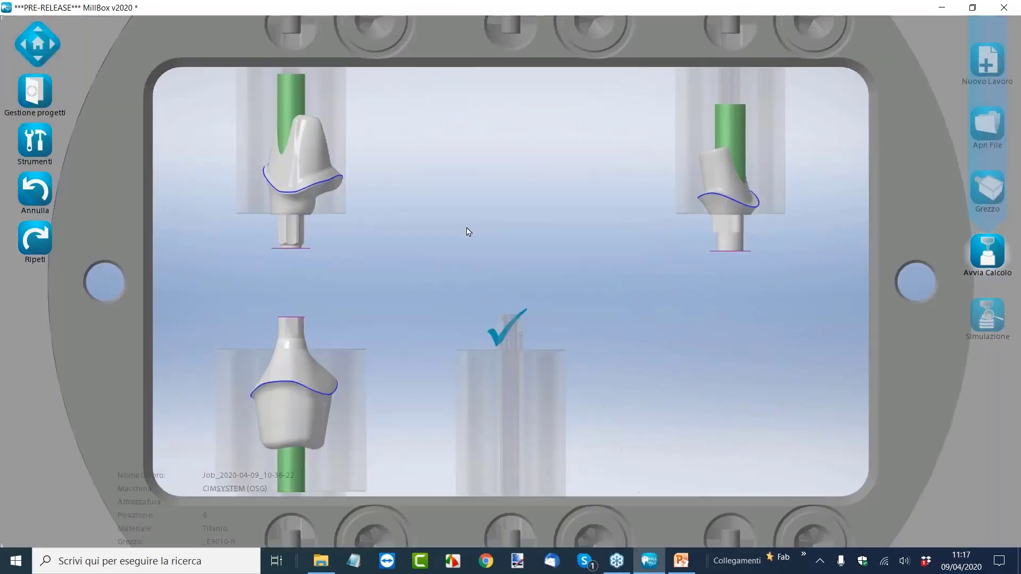
scroll(640, 233, up, 3)
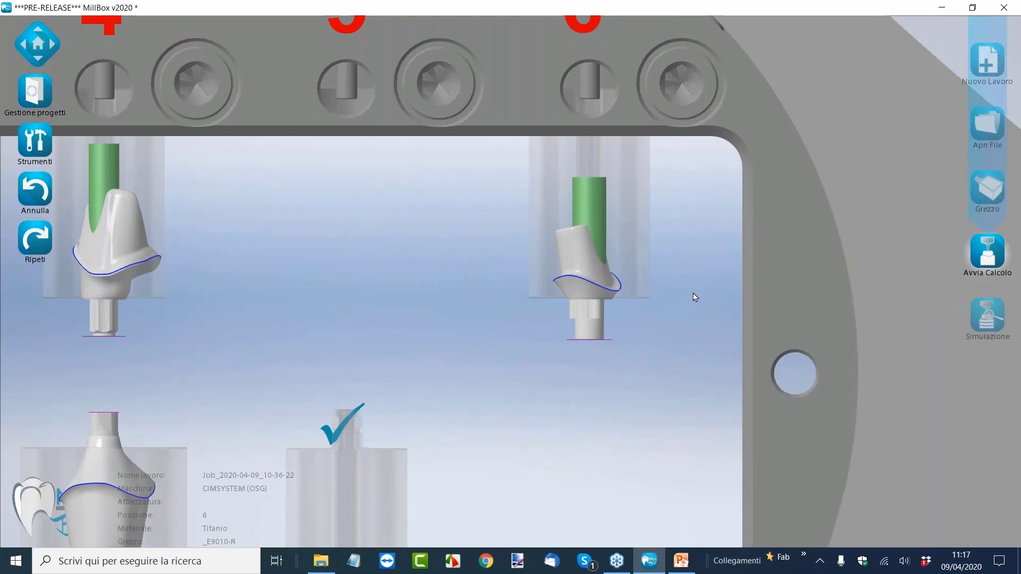
scroll(602, 234, up, 4)
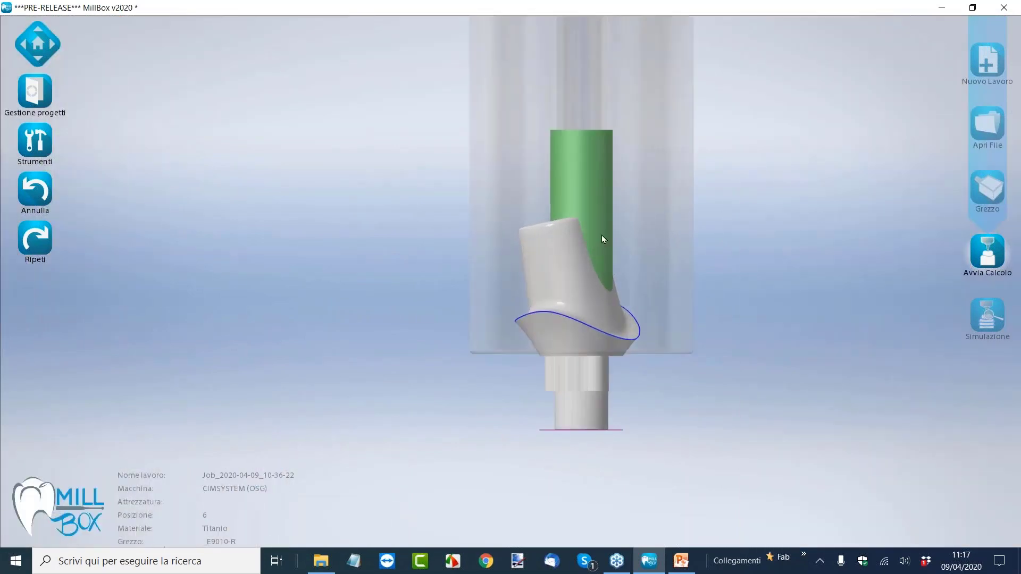
scroll(602, 230, up, 3)
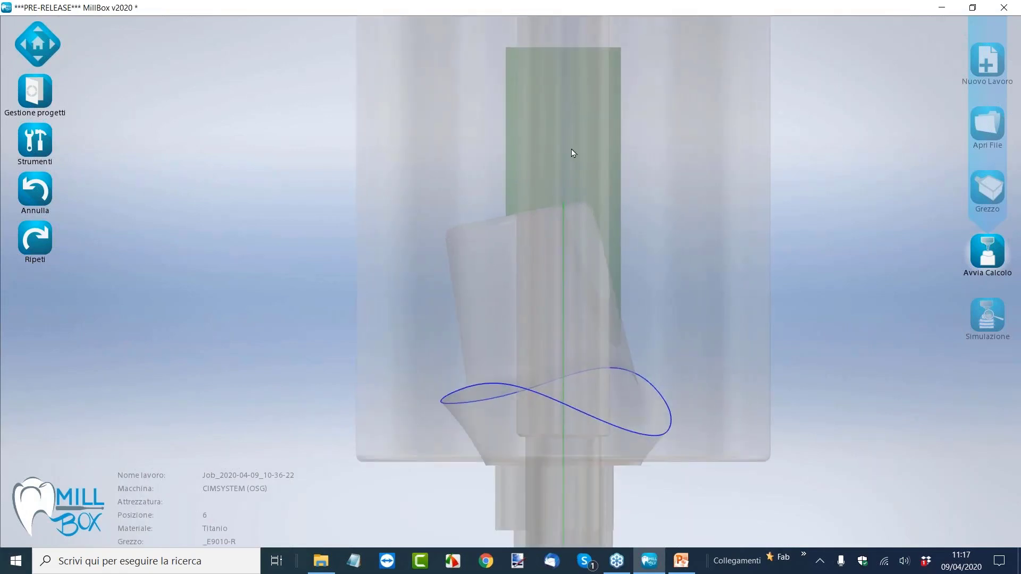
scroll(579, 222, down, 5)
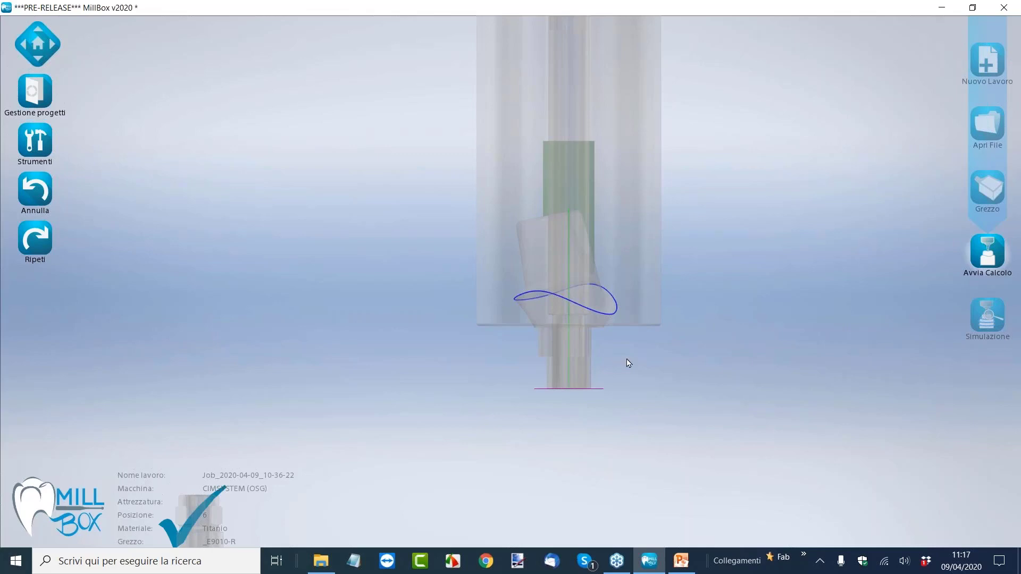
- Delete the 3.2 mm connecting pin from the position 6 abutment
mouse_move(677, 365)
middle_down()
mouse_move(698, 346)
mouse_move(558, 326)
middle_up()
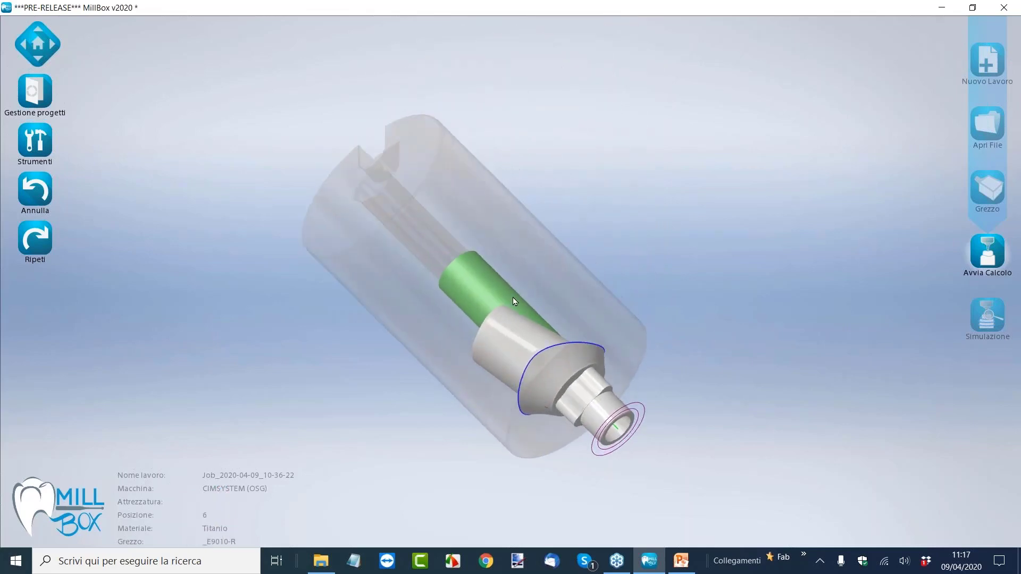
middle_drag(512, 298, 603, 296)
click(598, 306)
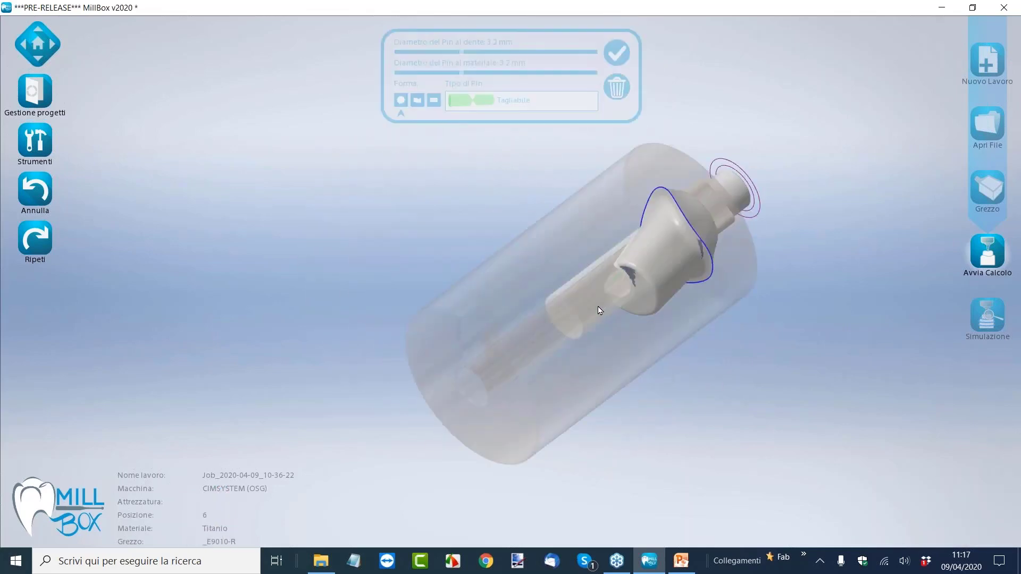
click(624, 98)
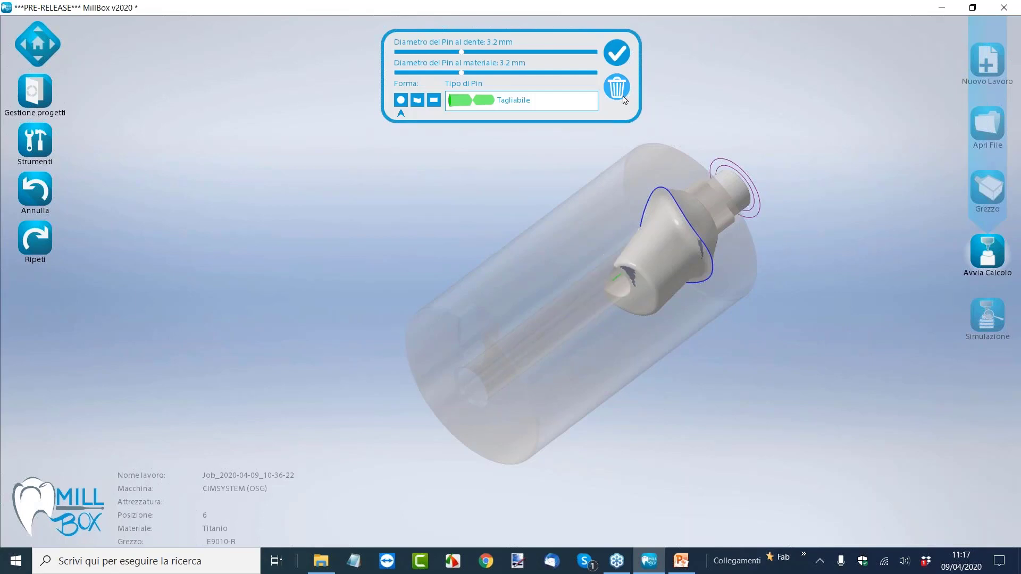
- Add a round Tagliabile pin, 2 mm in diameter at both tooth and material, to the side of the position 6 abutment
click(652, 278)
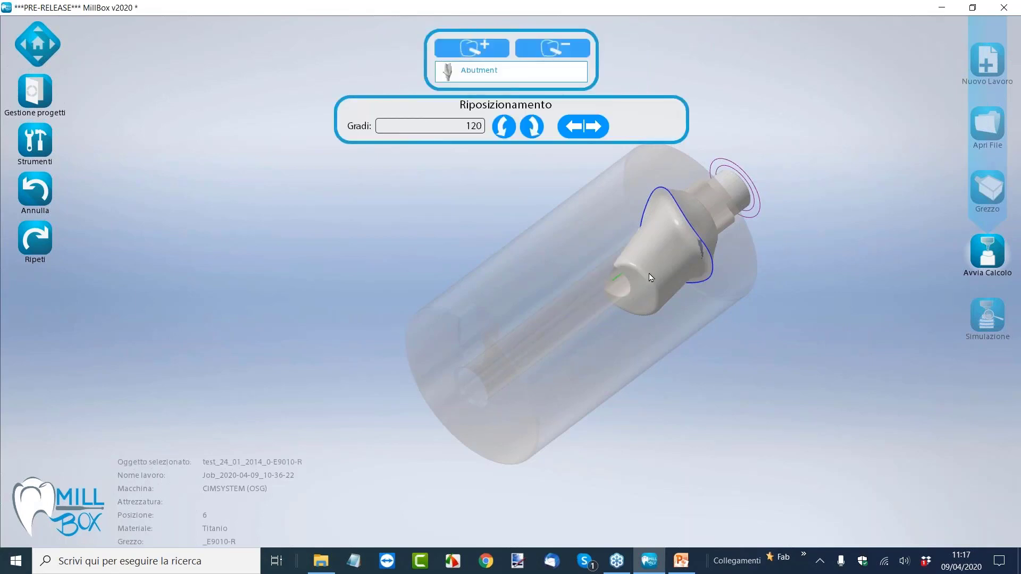
click(490, 53)
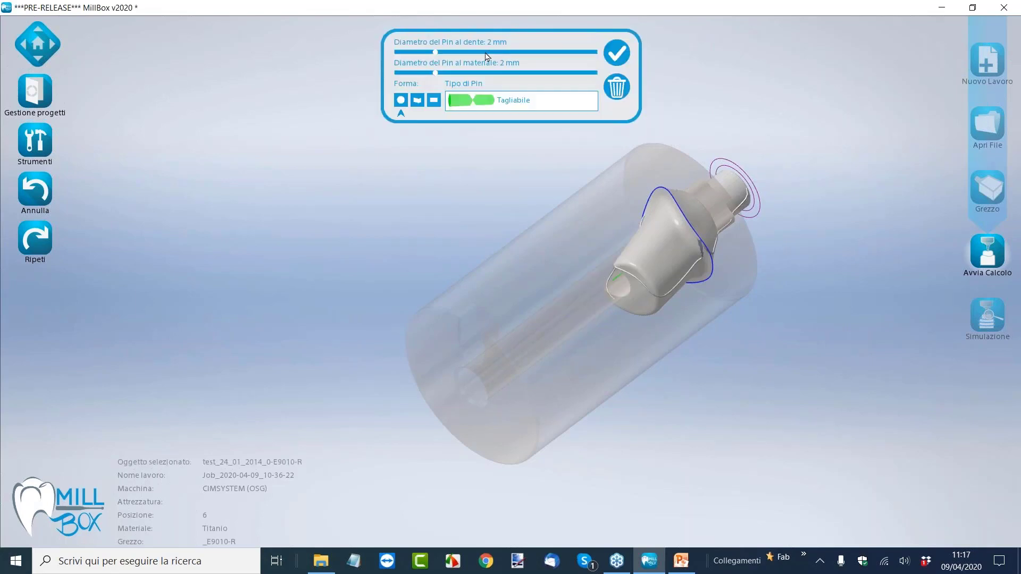
drag(619, 296, 661, 313)
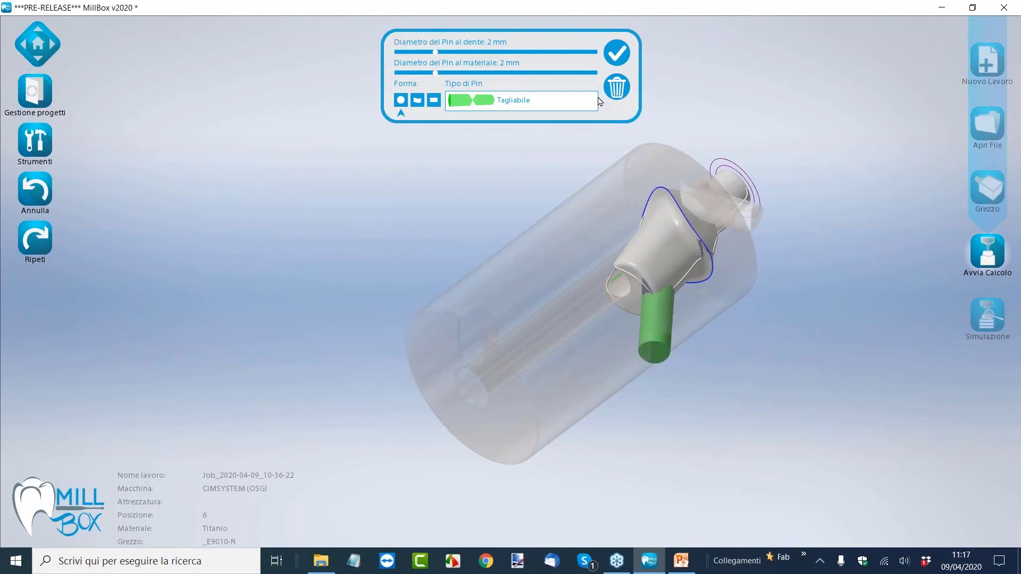
click(617, 53)
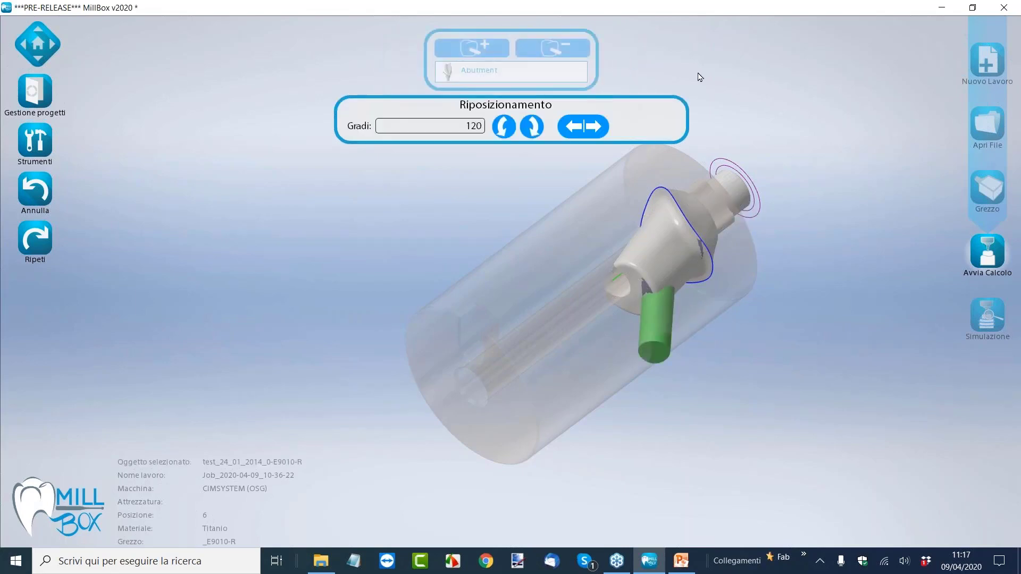
- Examine the orientation and pins of the abutments at positions 1, 4 and 6 on the whole fixture, from above and in 3D
scroll(518, 215, down, 3)
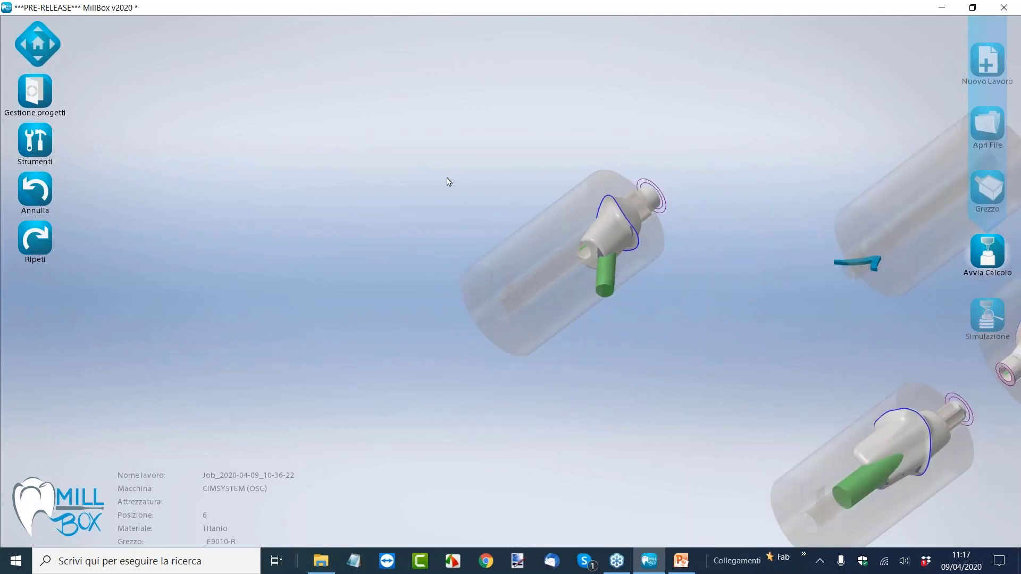
scroll(449, 182, down, 2)
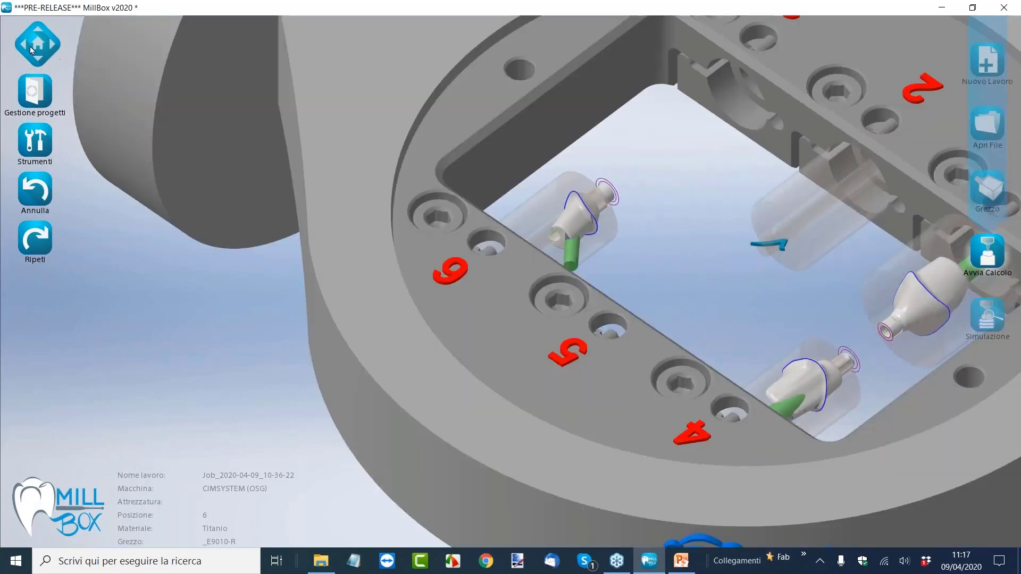
click(36, 46)
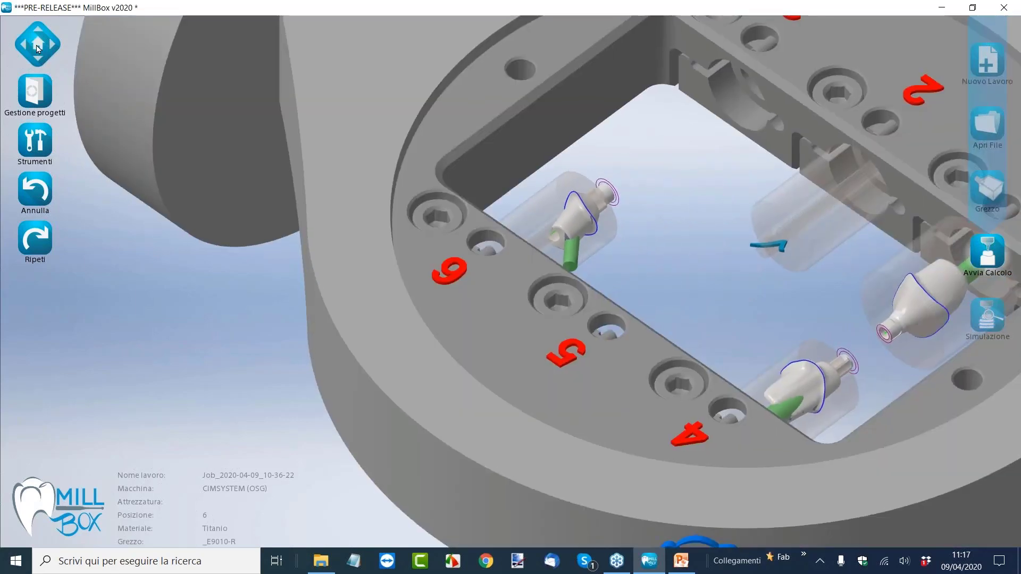
scroll(561, 229, up, 3)
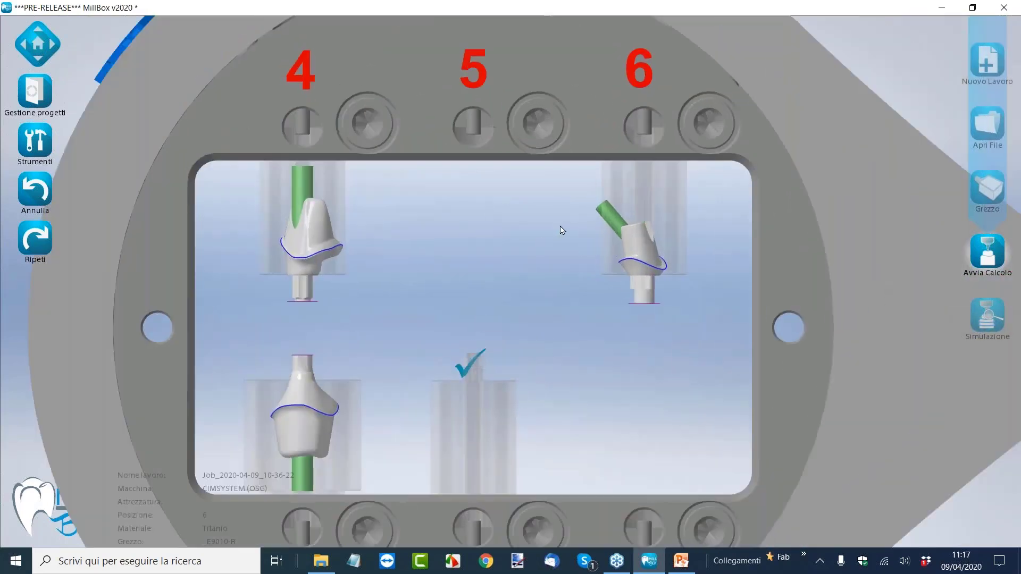
scroll(561, 229, down, 1)
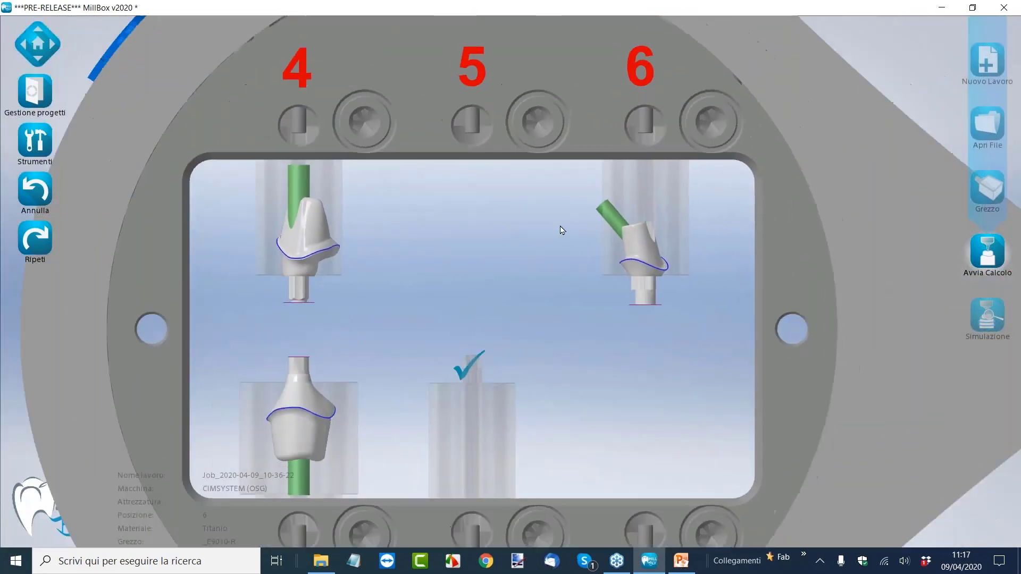
scroll(562, 229, down, 2)
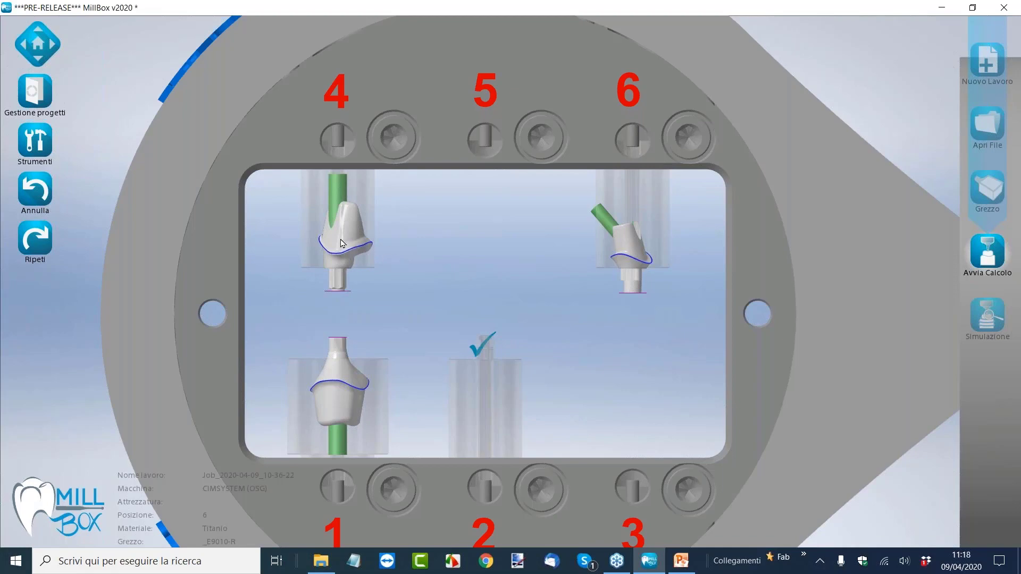
scroll(343, 242, up, 1)
scroll(343, 243, up, 1)
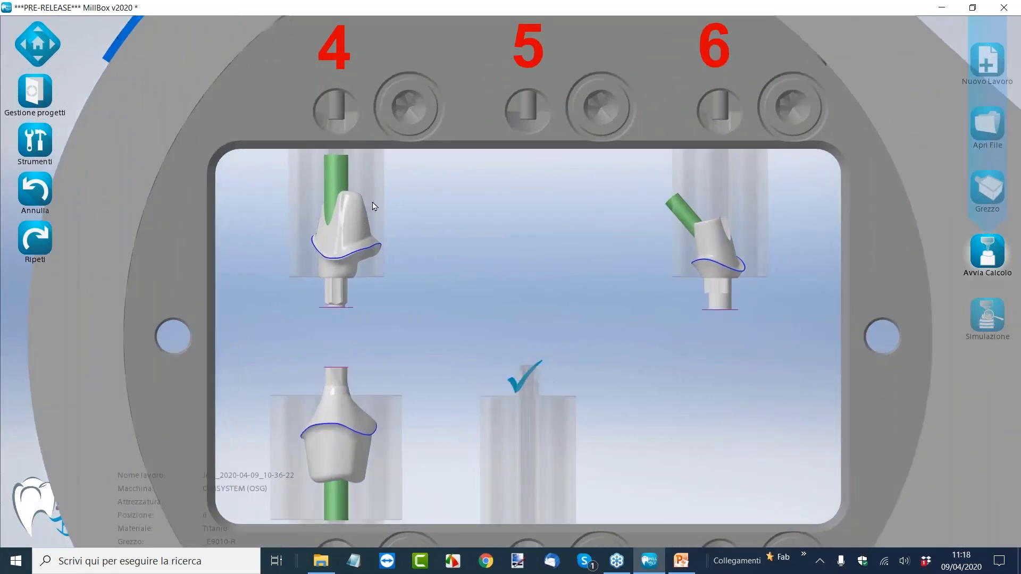
scroll(434, 251, down, 1)
right_drag(432, 251, 358, 373)
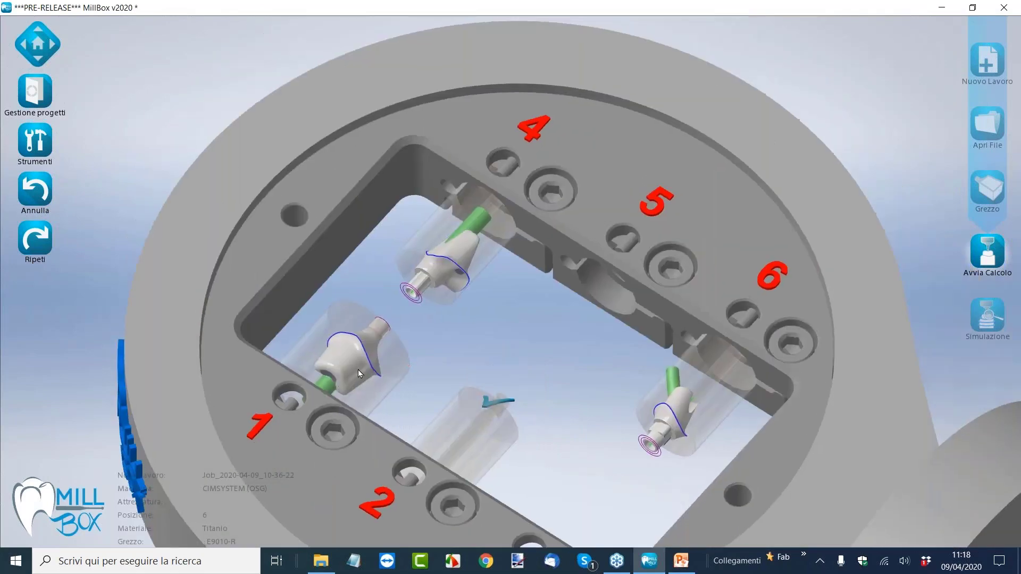
- Check the repositioning options of the position 1 abutment and return to the top view of the fixture
click(377, 321)
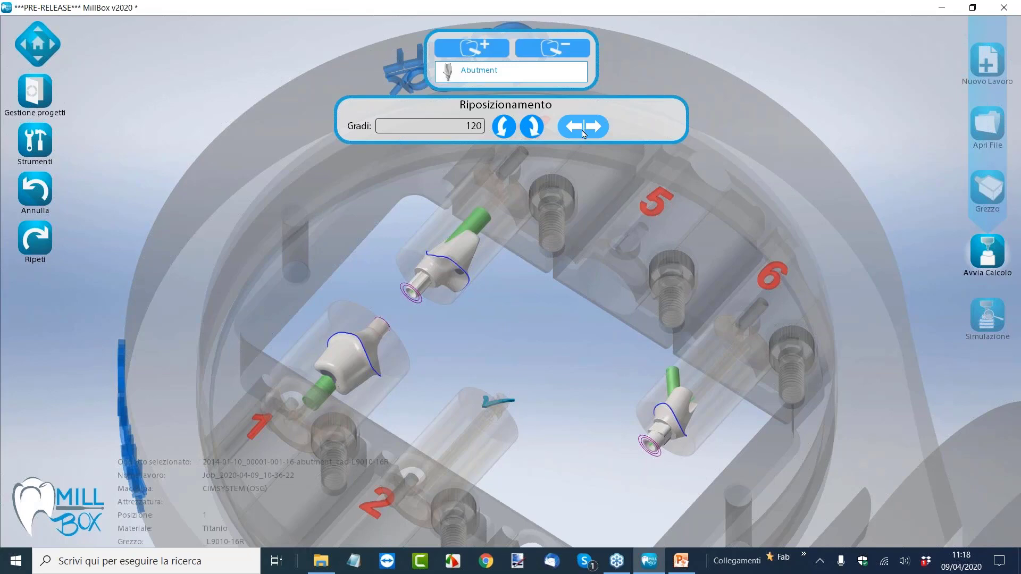
click(552, 341)
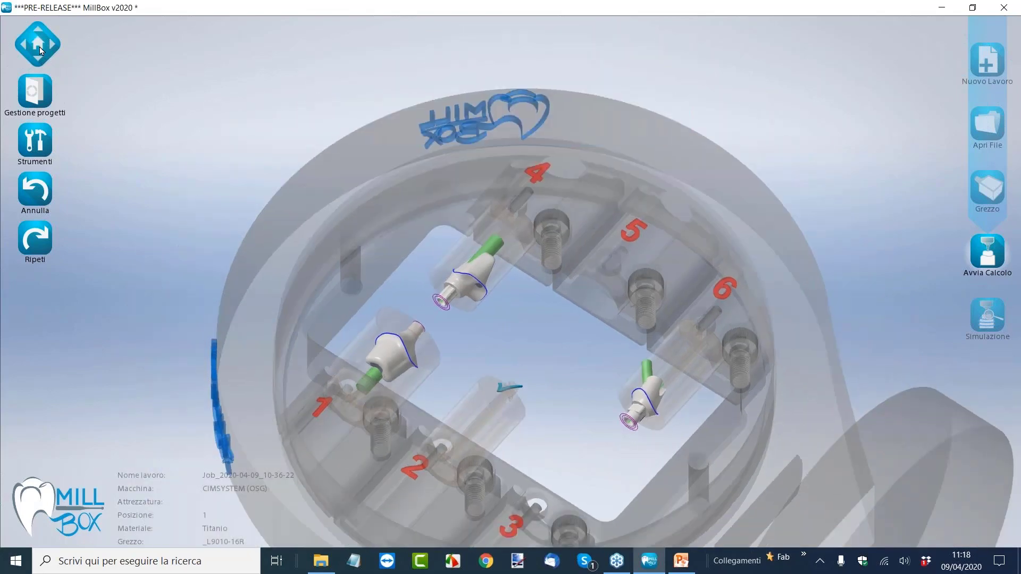
click(38, 45)
scroll(601, 245, up, 3)
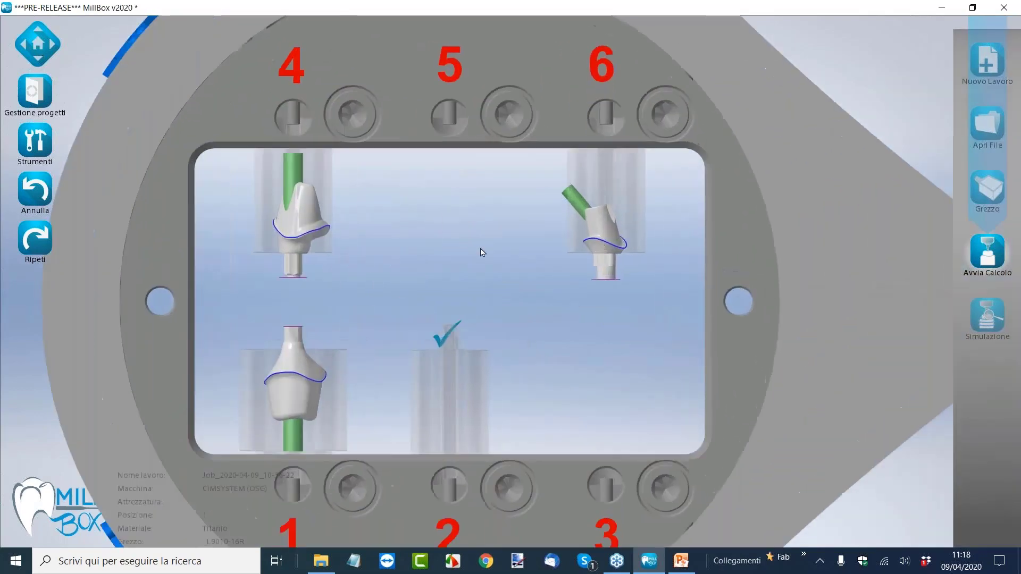
- Reposition the position 4 abutment by references, aligning the lower edge of its shoulder with the end face of the blank
scroll(353, 351, down, 3)
scroll(361, 180, up, 5)
scroll(362, 180, up, 5)
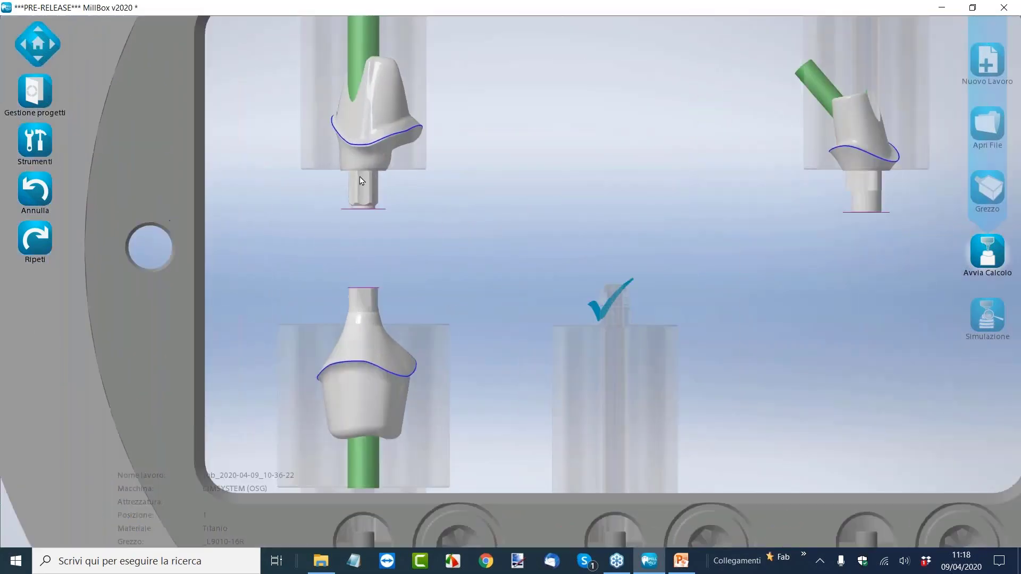
scroll(425, 182, up, 3)
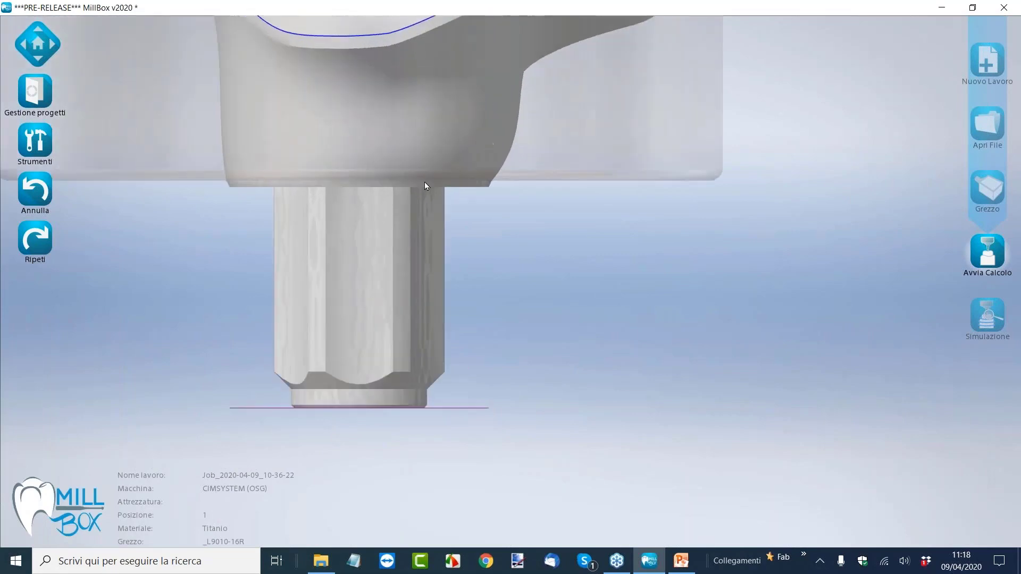
scroll(713, 278, down, 2)
scroll(717, 294, down, 1)
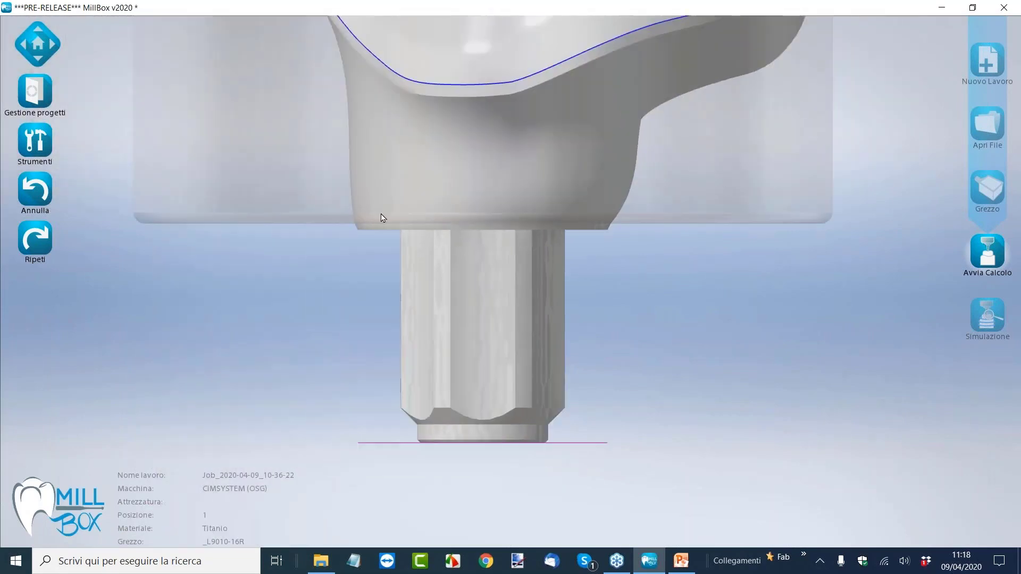
click(529, 283)
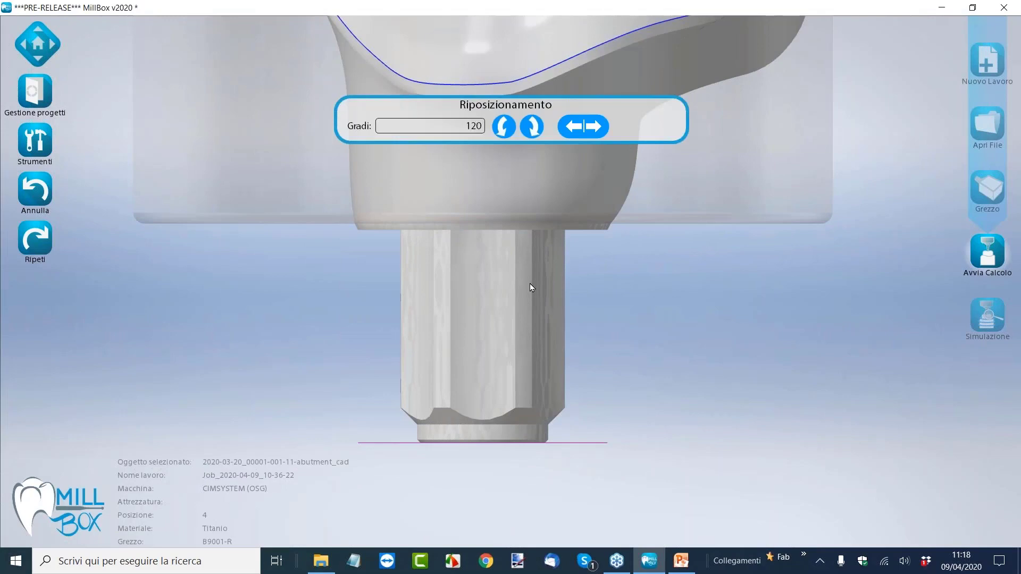
click(584, 133)
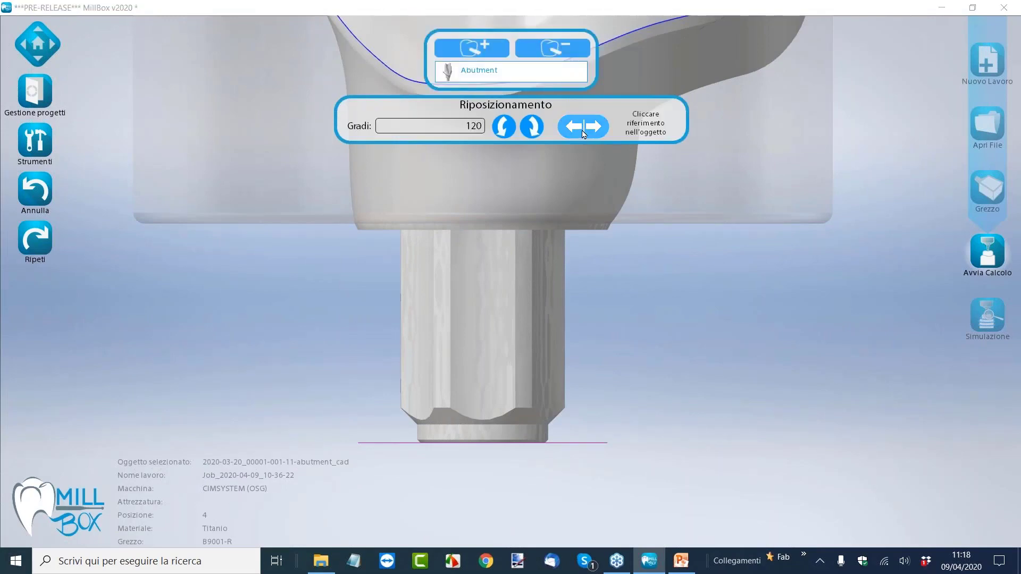
click(600, 230)
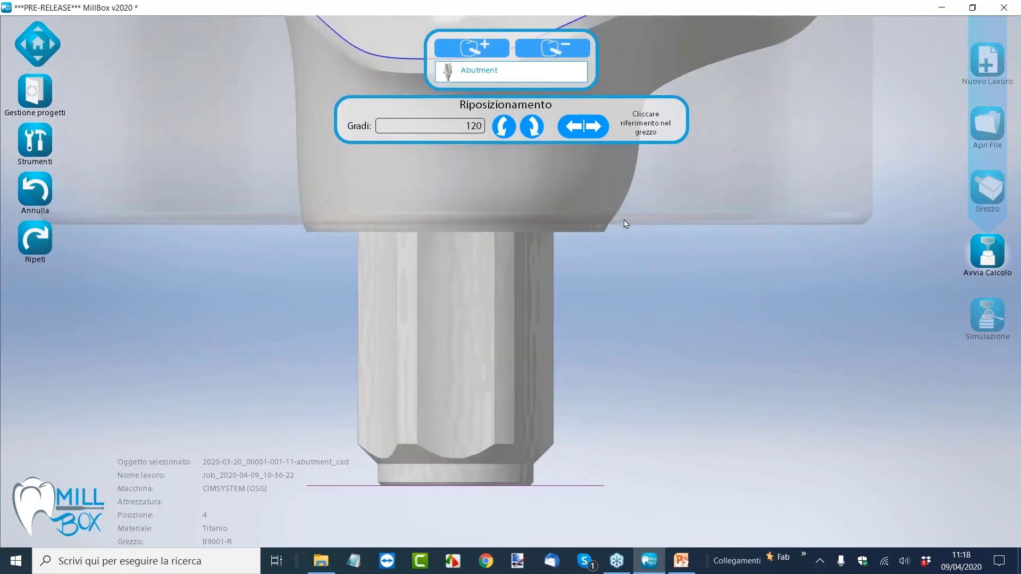
scroll(609, 229, up, 5)
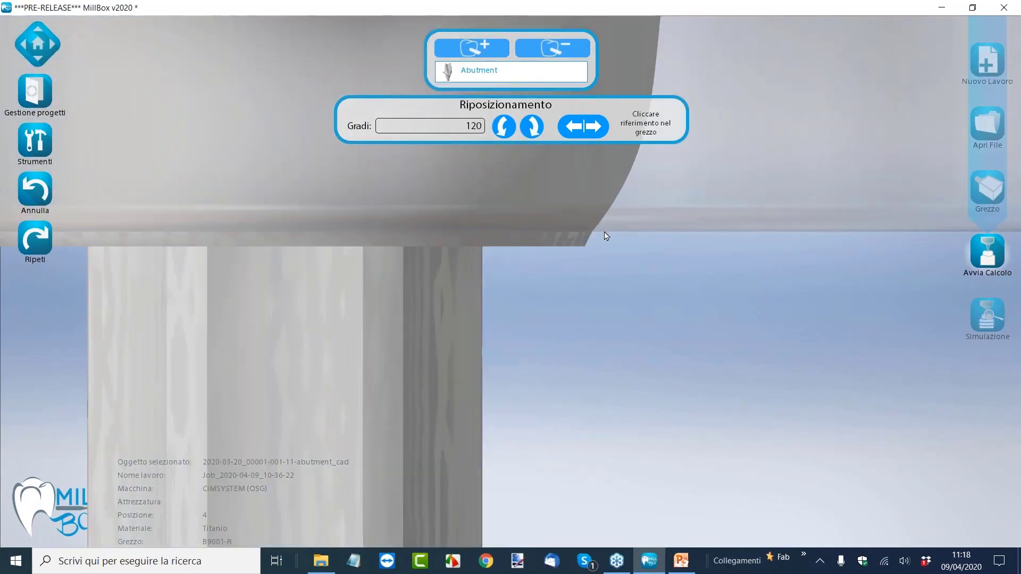
click(607, 236)
- Inspect the shoulder of the position 4 abutment against the blank's end face, and undo the repositioning
scroll(616, 278, down, 3)
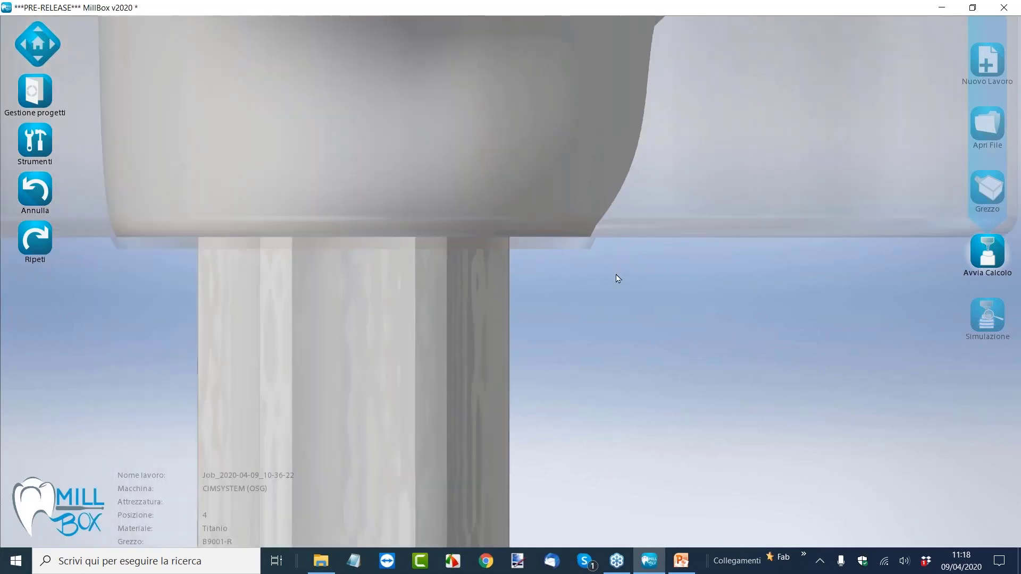
scroll(612, 250, up, 1)
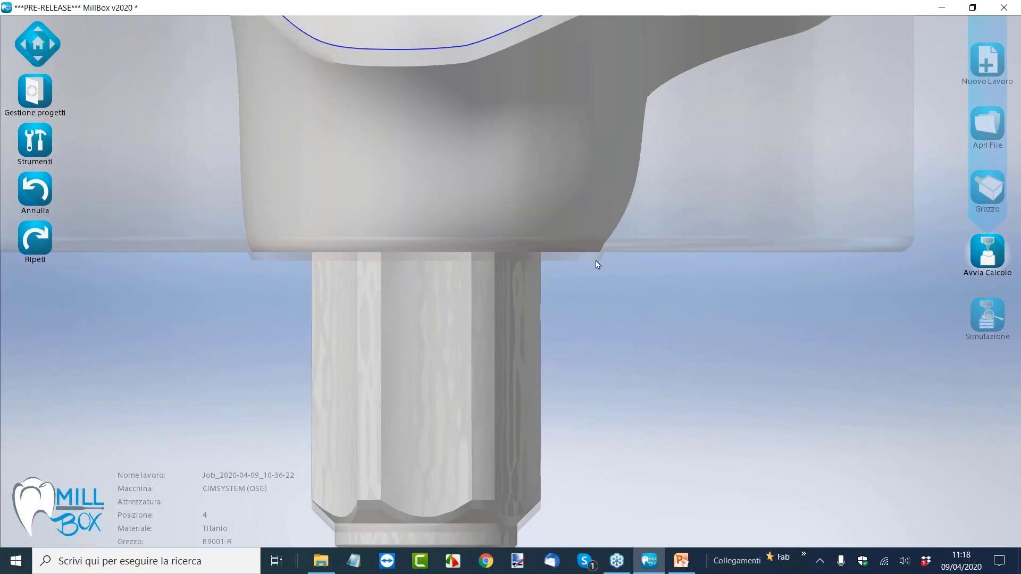
scroll(609, 272, down, 3)
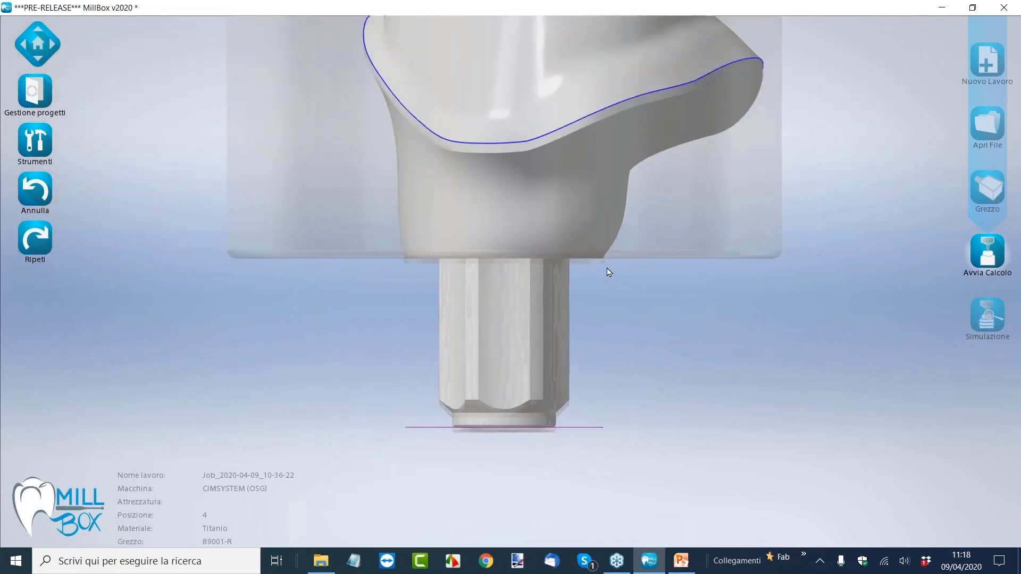
scroll(606, 266, up, 6)
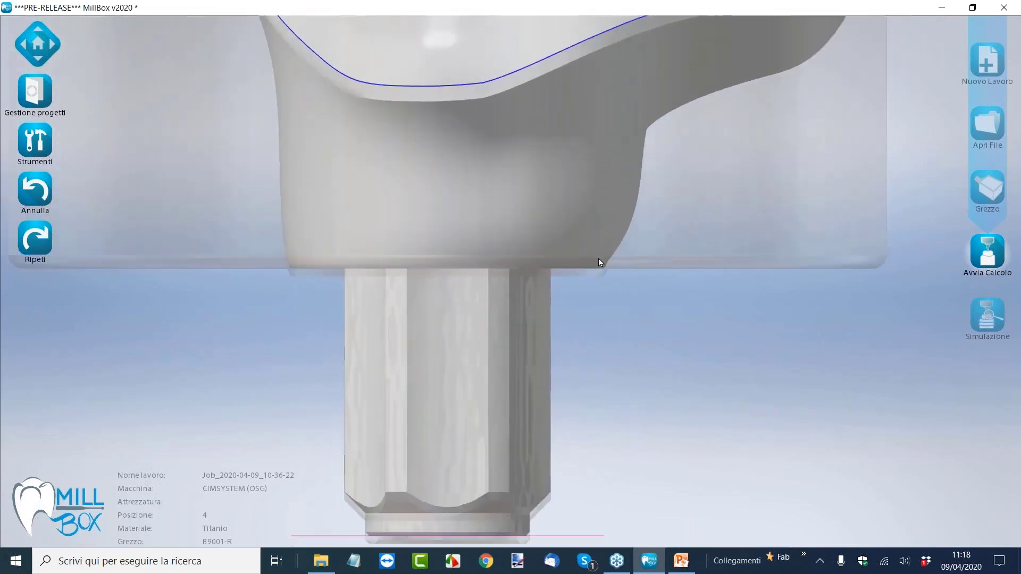
scroll(606, 271, up, 3)
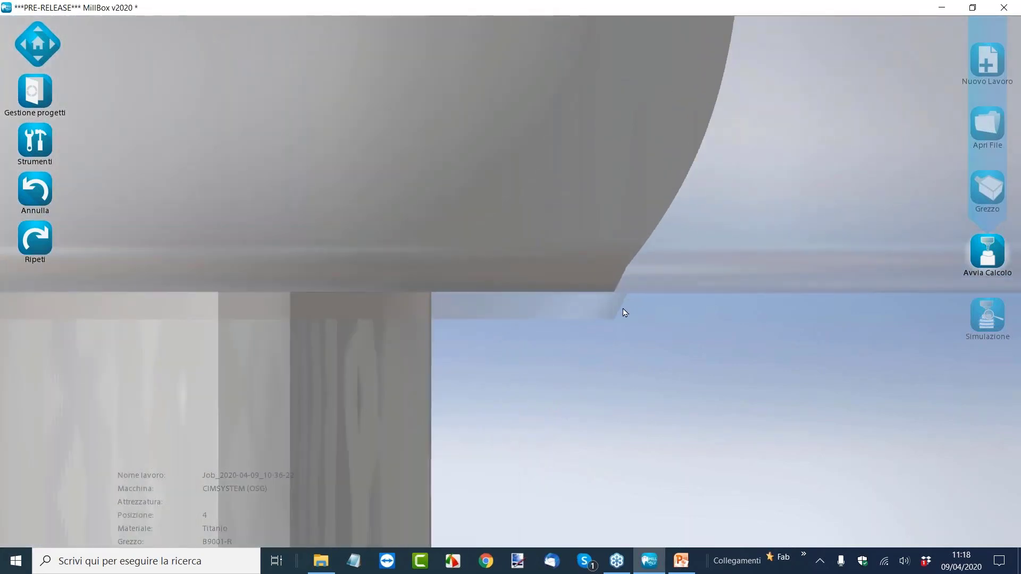
scroll(620, 278, down, 4)
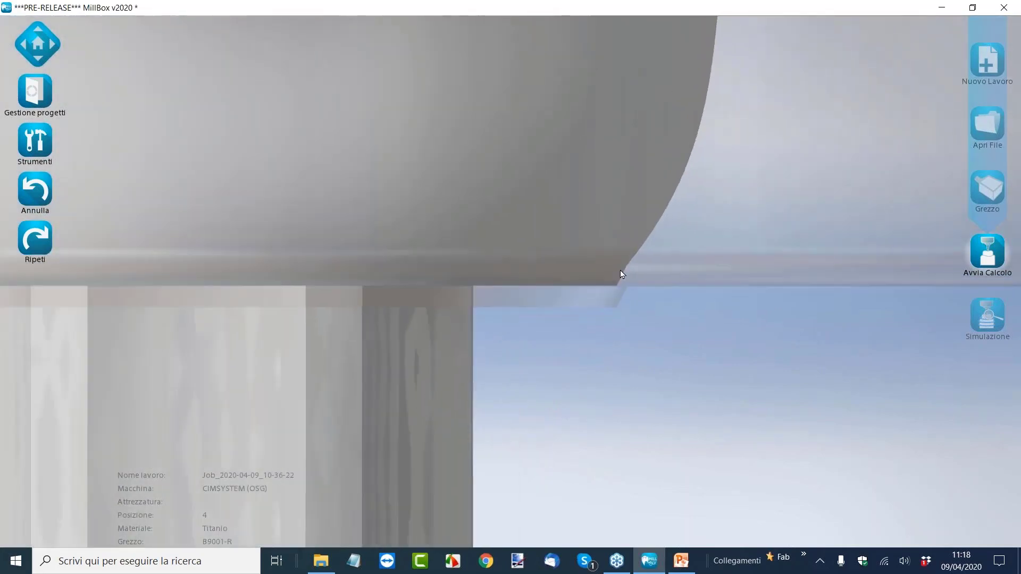
scroll(605, 299, down, 2)
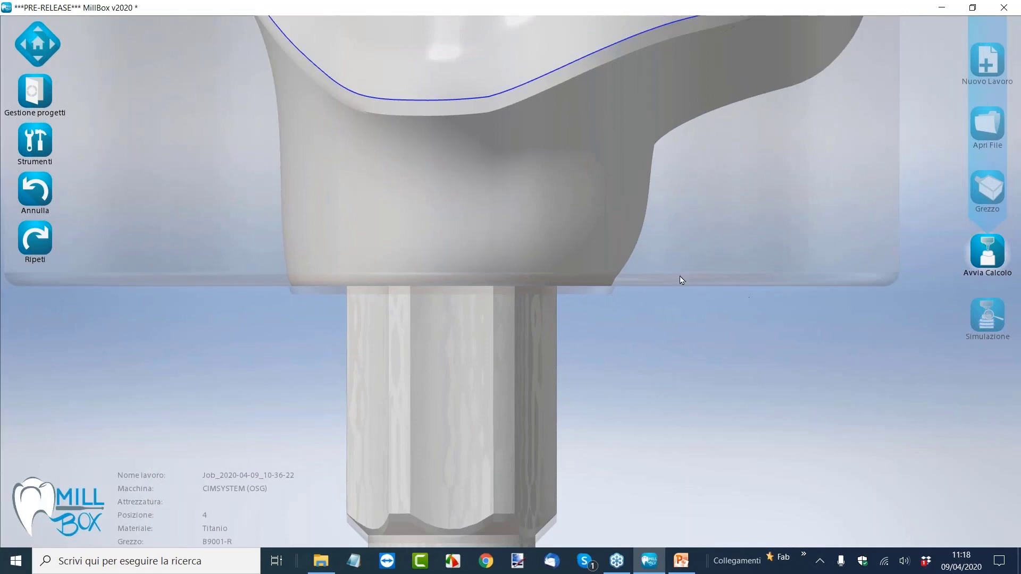
scroll(604, 289, up, 3)
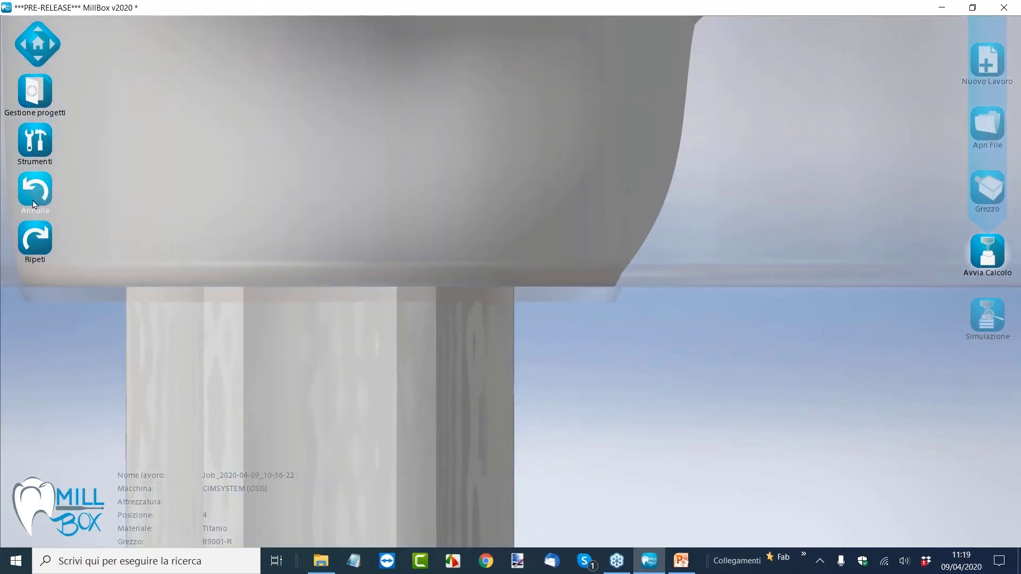
click(33, 196)
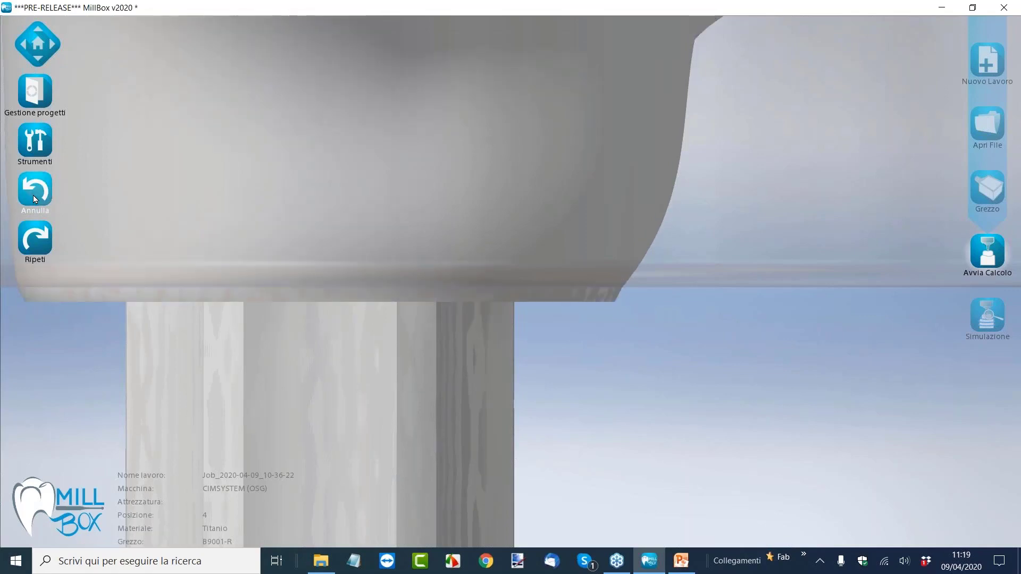
- Open the calculated job of the position 2 blank from the fixture view
scroll(567, 298, down, 5)
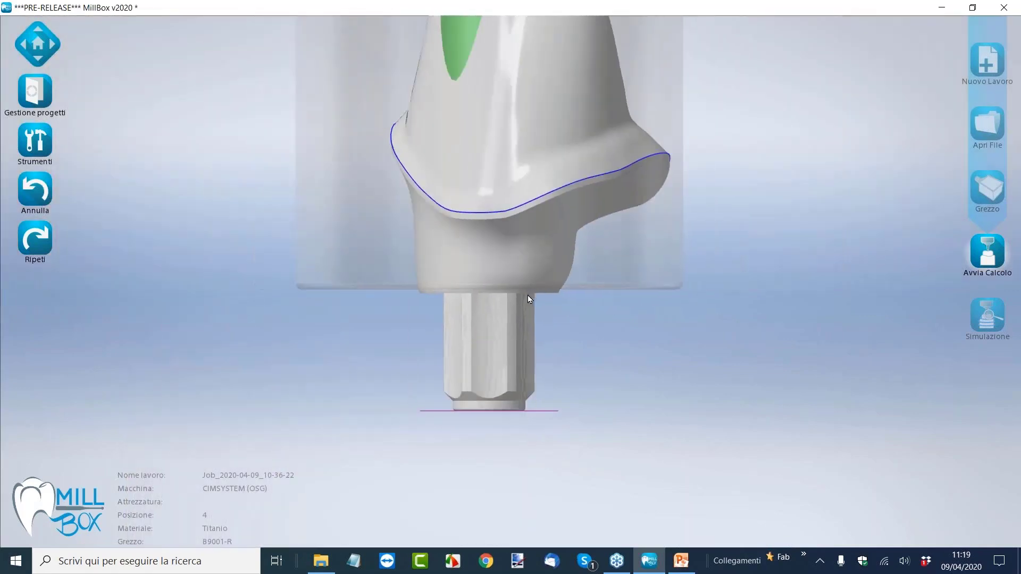
scroll(528, 294, down, 3)
middle_drag(527, 296, 506, 260)
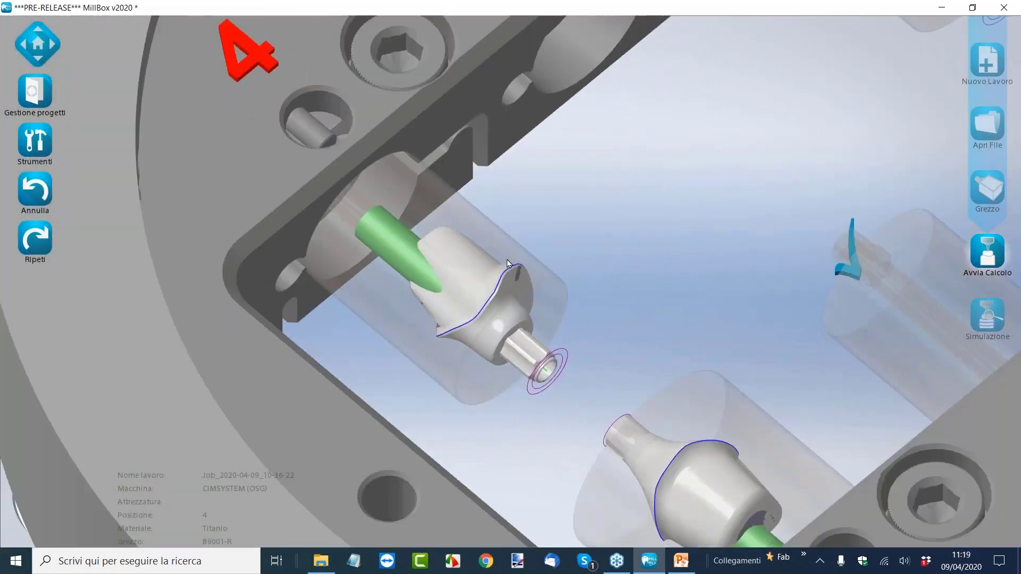
scroll(511, 254, down, 3)
scroll(532, 239, down, 2)
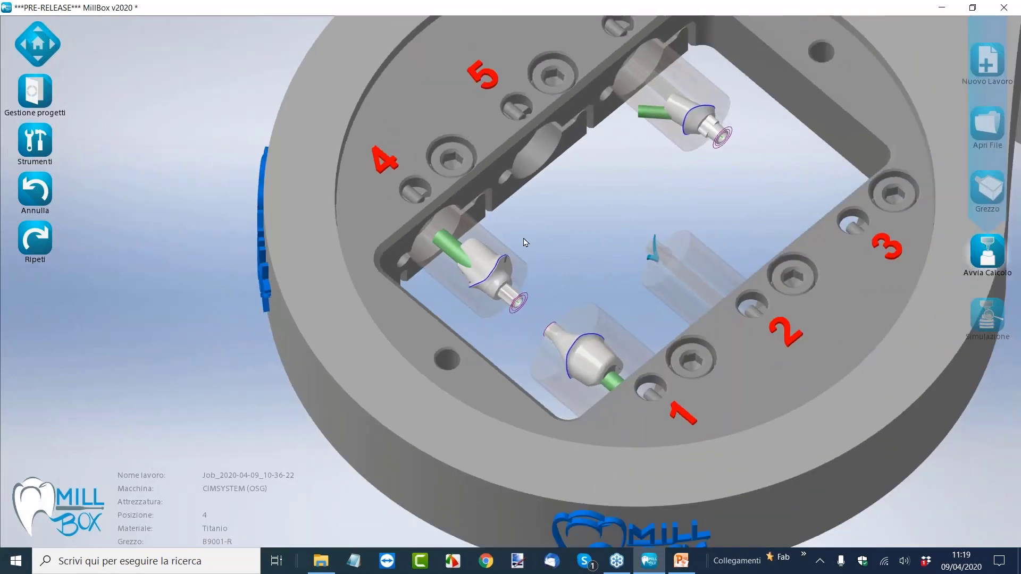
scroll(585, 255, down, 2)
scroll(630, 266, up, 4)
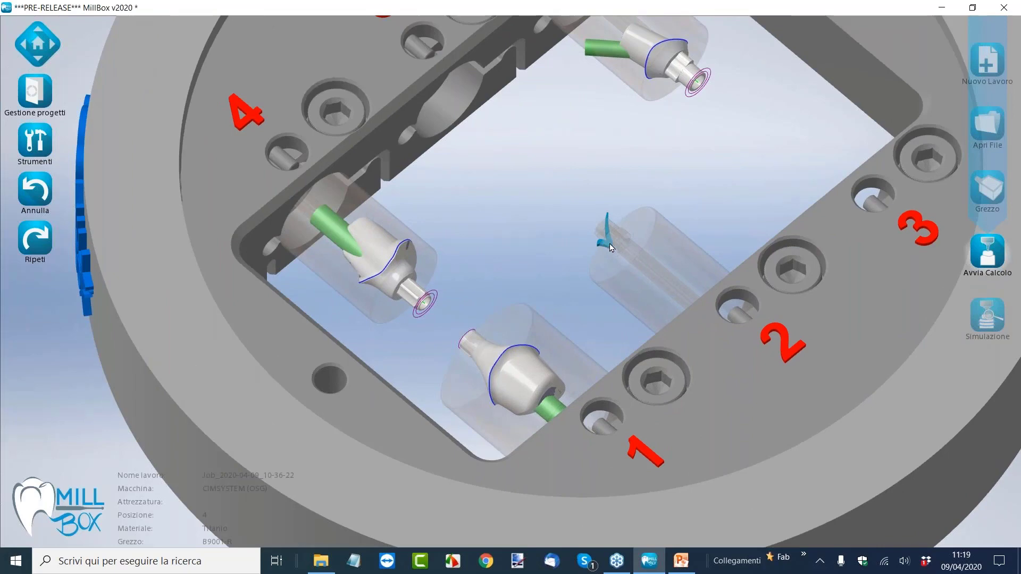
double_click(610, 247)
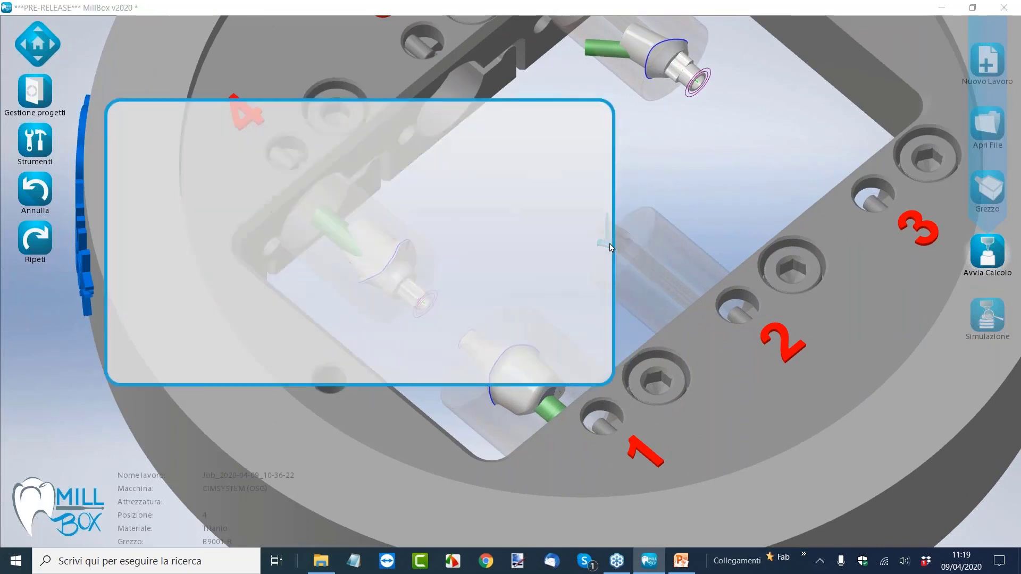
click(238, 342)
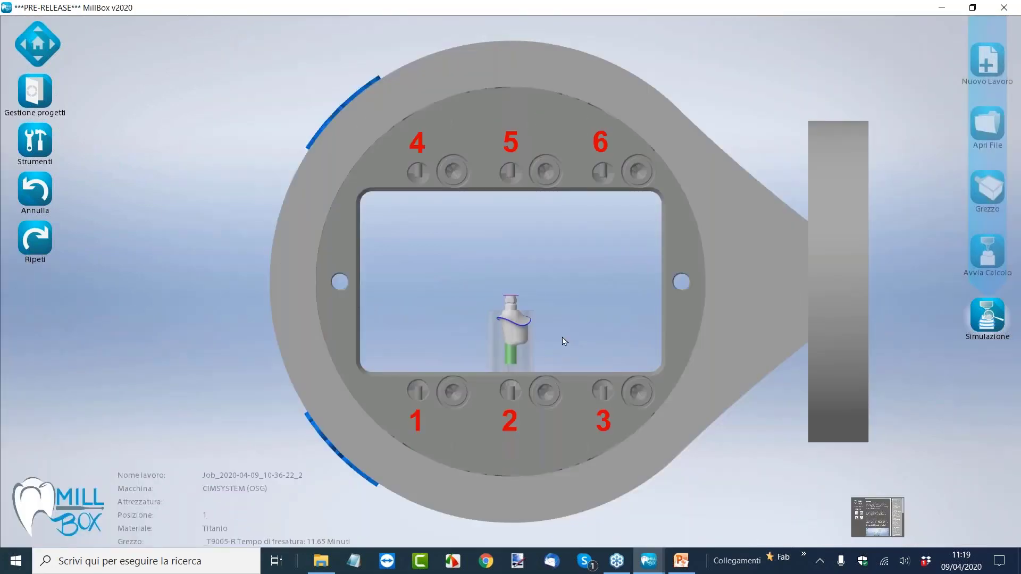
- Launch the milling simulation for the calculated position 2 abutment and maximize its window
scroll(564, 341, up, 3)
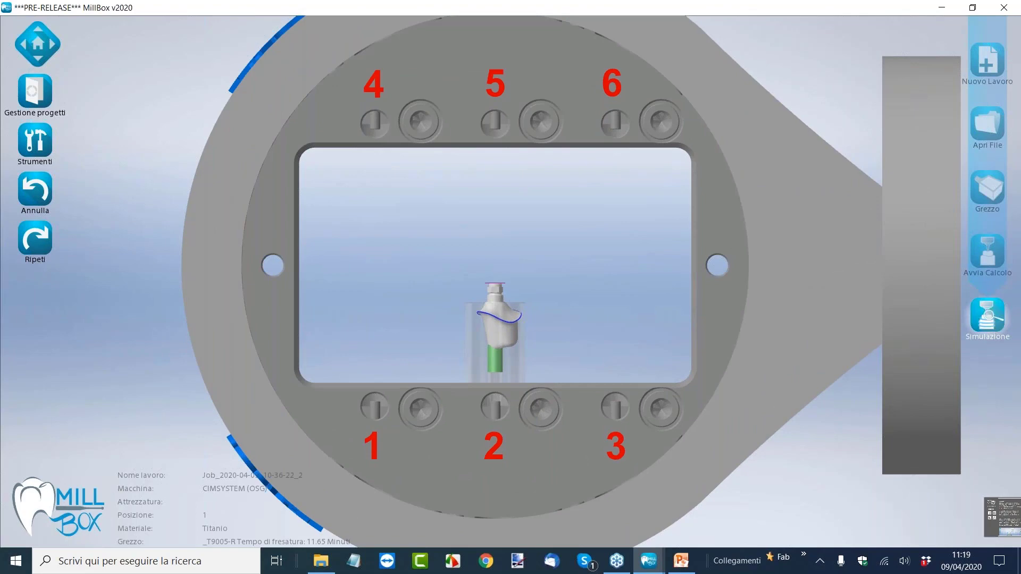
click(987, 319)
click(895, 320)
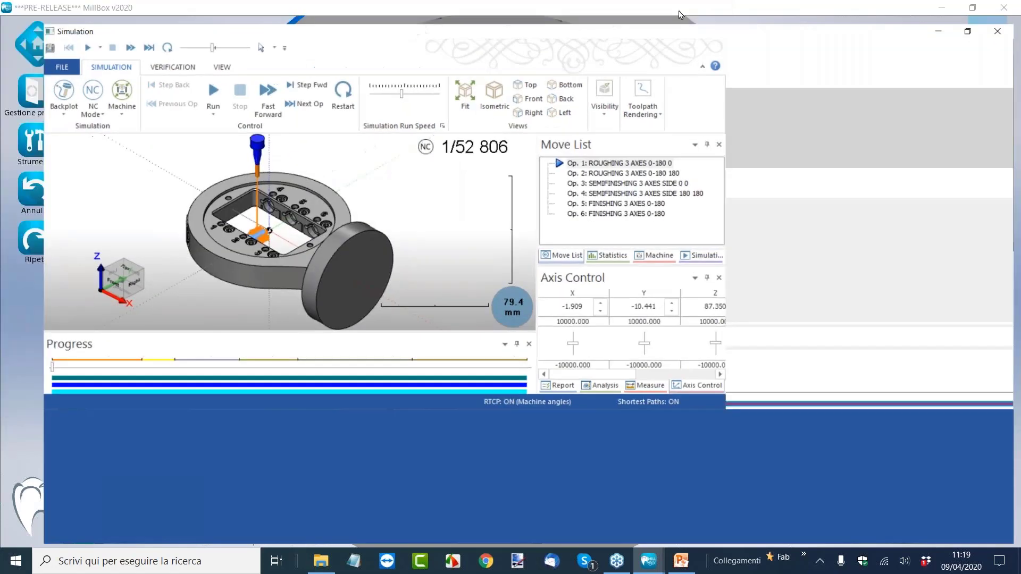
click(677, 11)
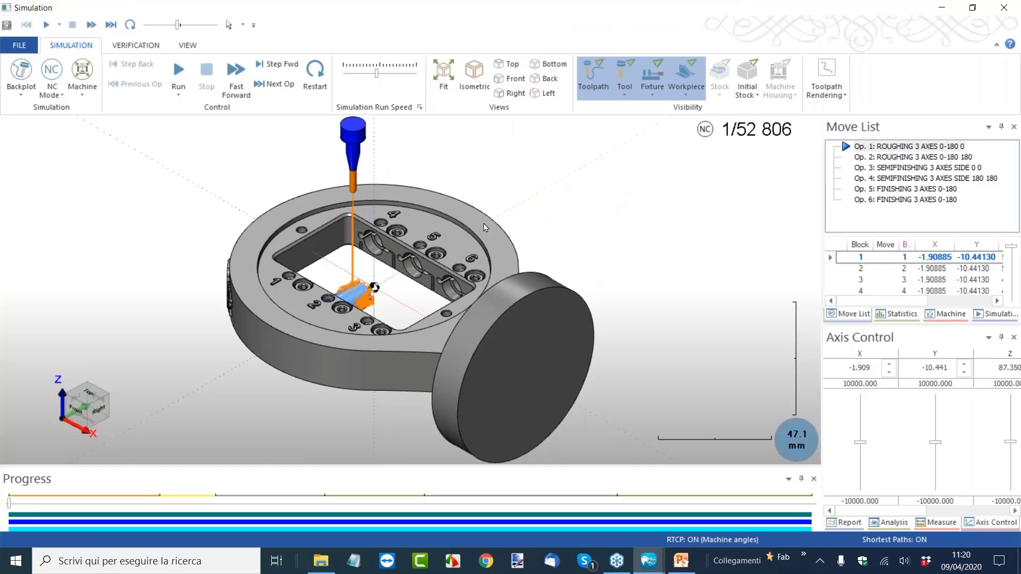
- Run the simulation of the first roughing operation at a slightly higher speed and watch the position 2 abutment from the opposite side
scroll(367, 295, up, 3)
scroll(401, 292, down, 2)
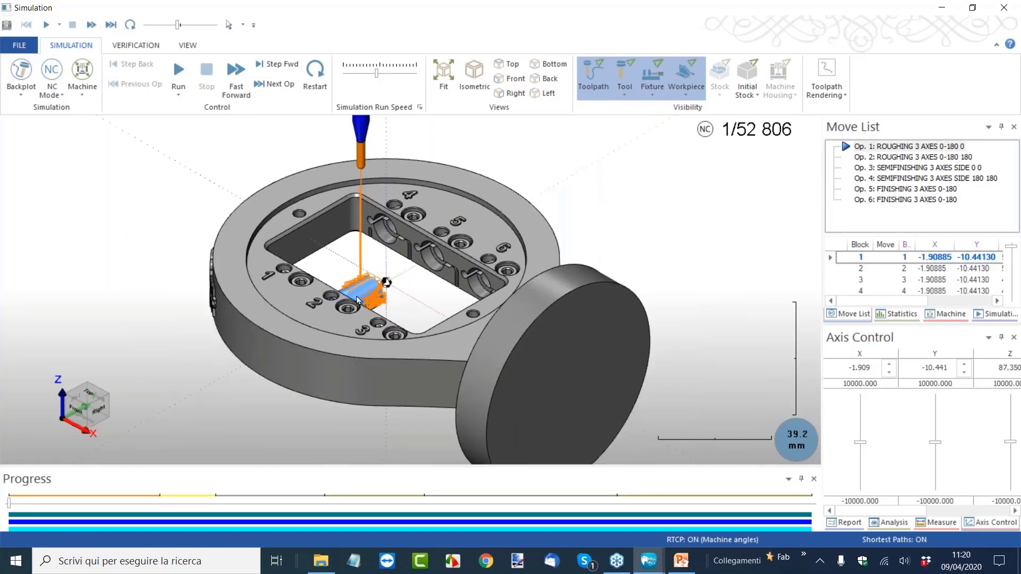
scroll(358, 300, up, 2)
scroll(370, 301, up, 1)
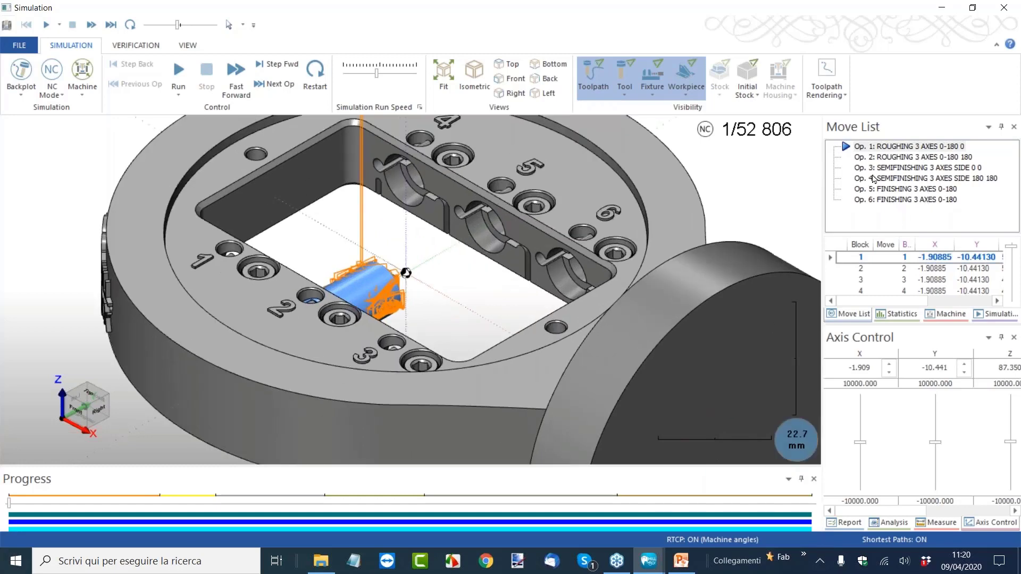
click(177, 71)
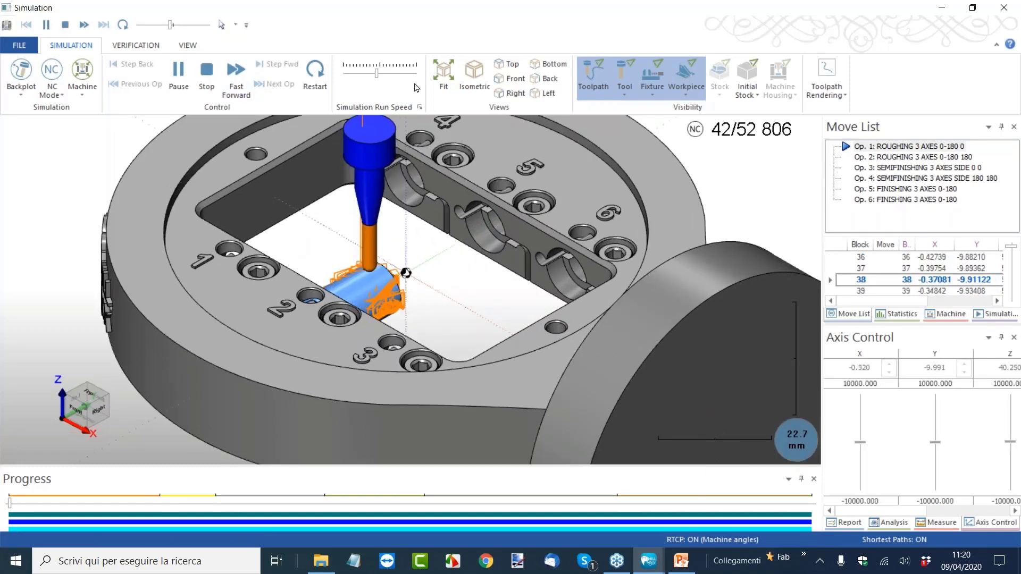
click(387, 74)
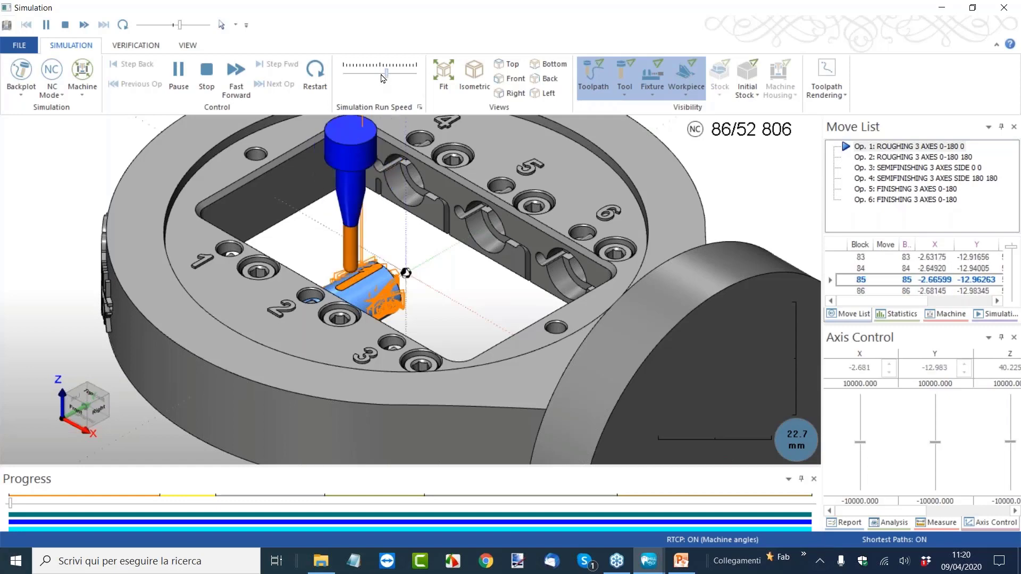
scroll(377, 285, up, 2)
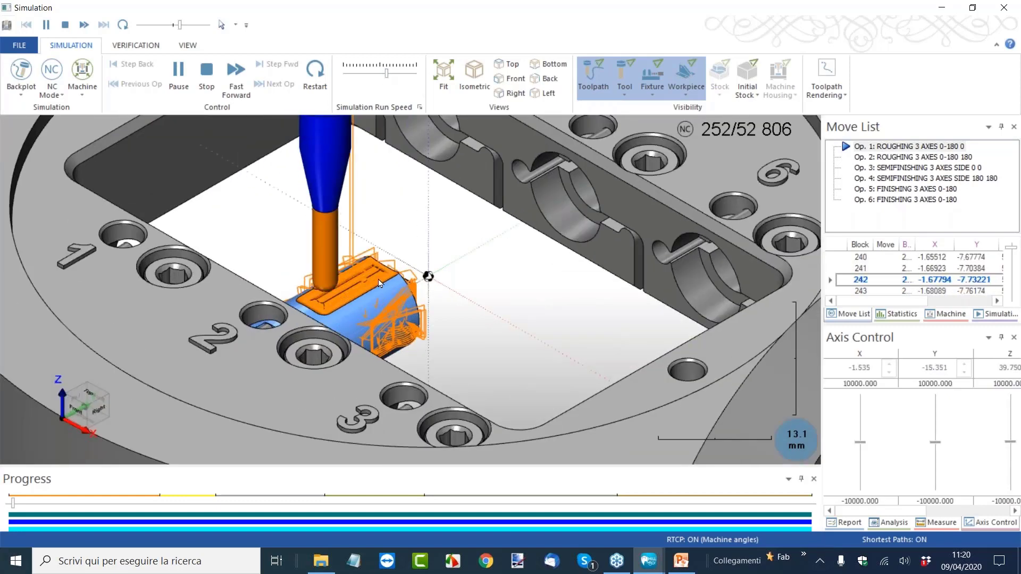
scroll(375, 285, down, 2)
middle_drag(372, 290, 419, 216)
scroll(419, 217, down, 2)
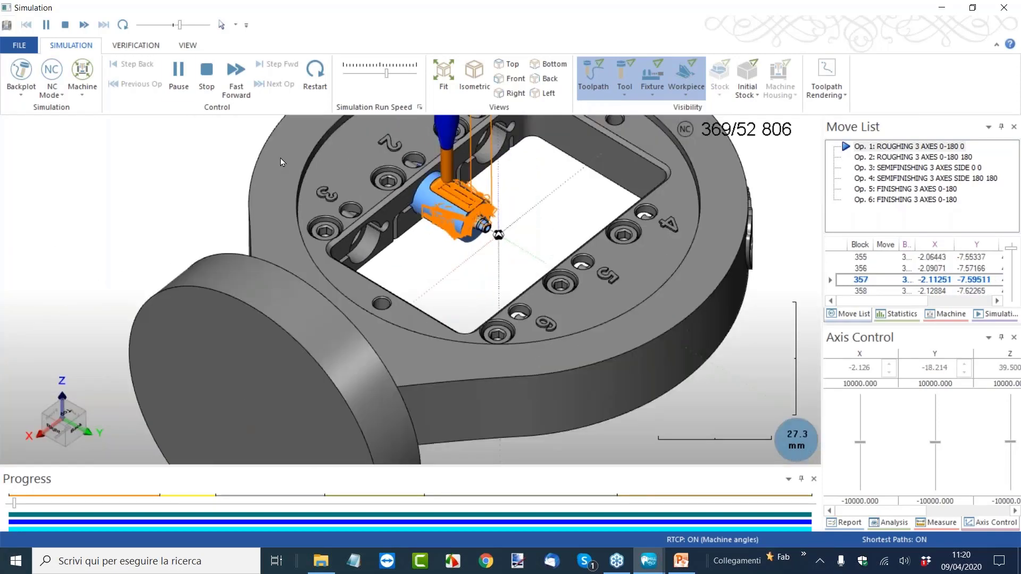
- Pause the simulation, skip ahead to Op. 3 SEMIFINISHING 3 AXES SIDE 0 0, and switch from machine to Workpiece / Stock display
click(179, 74)
click(275, 85)
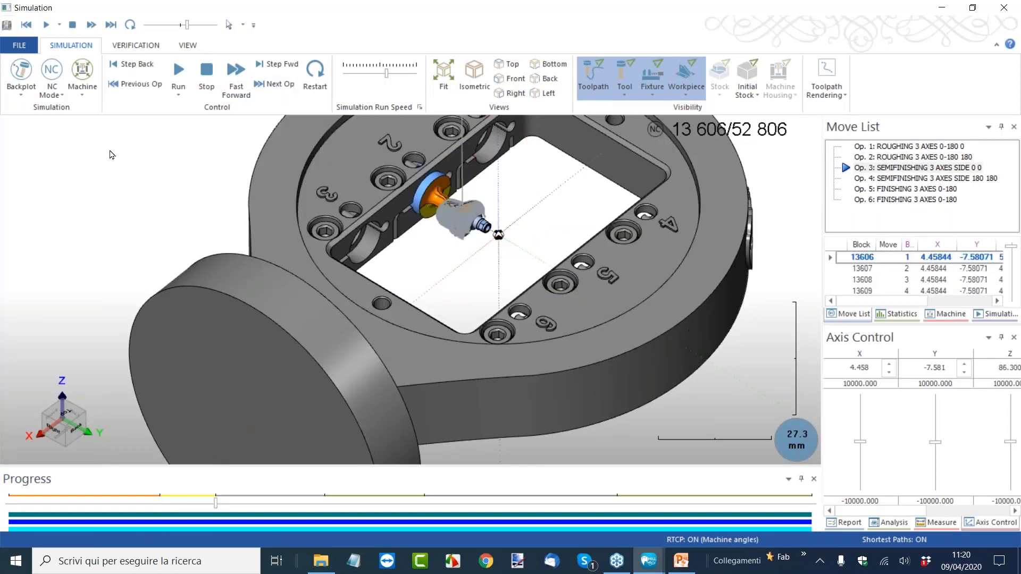
click(83, 96)
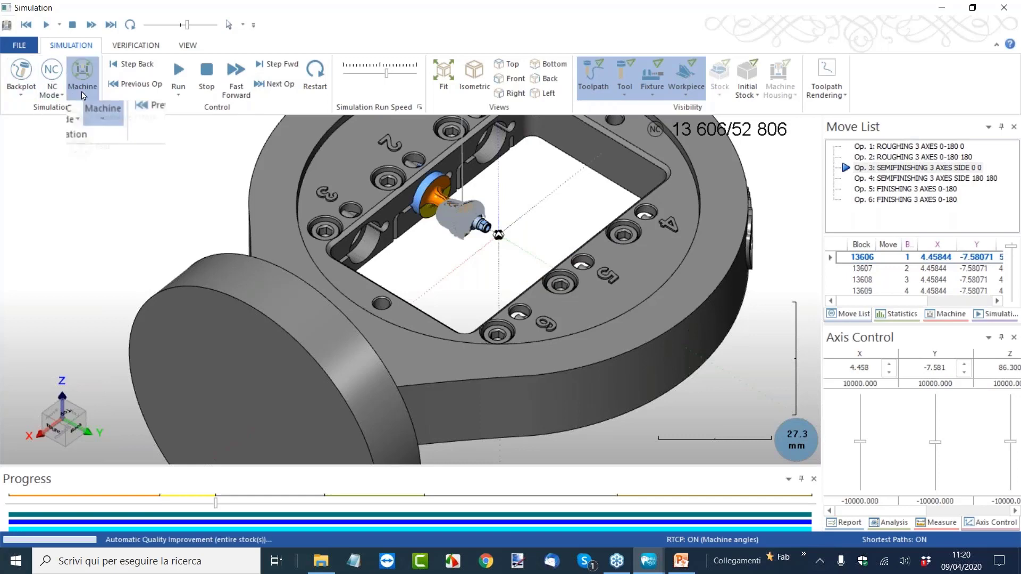
click(98, 127)
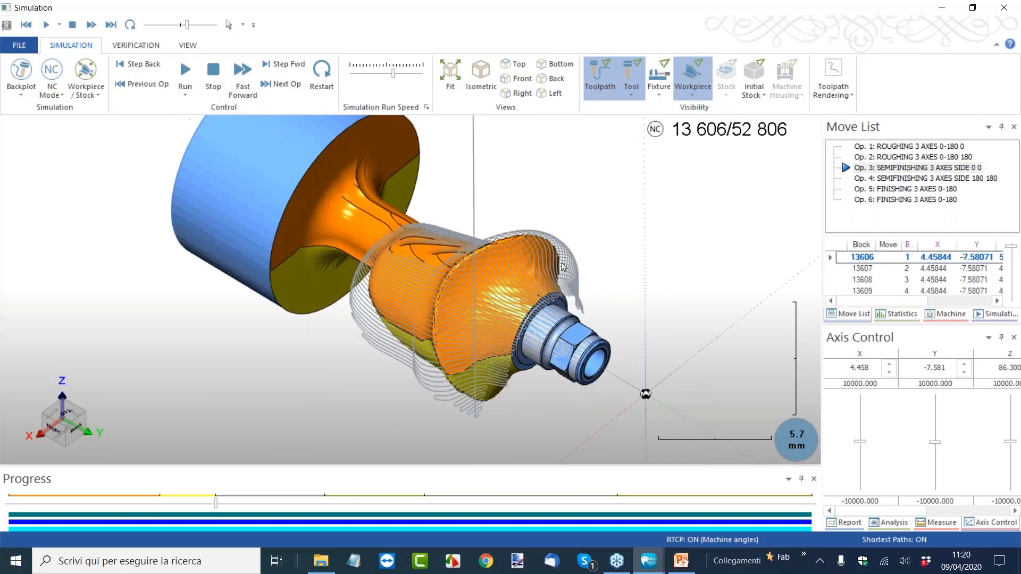
scroll(562, 265, down, 3)
scroll(486, 253, down, 2)
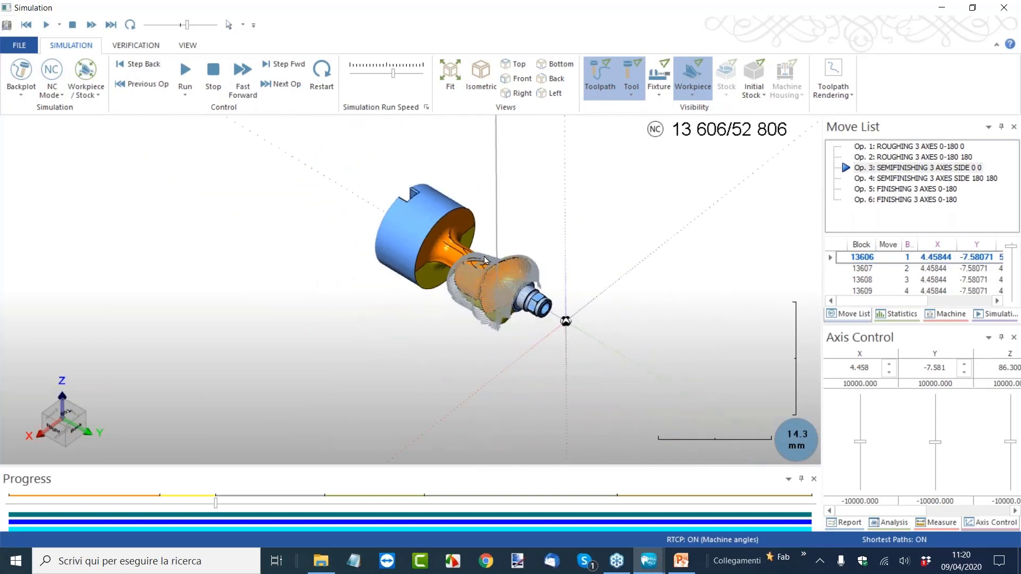
- Examine the Op. 3 semifinishing toolpath around the abutment and the approach of its tool, both close up and from farther away
scroll(484, 260, up, 5)
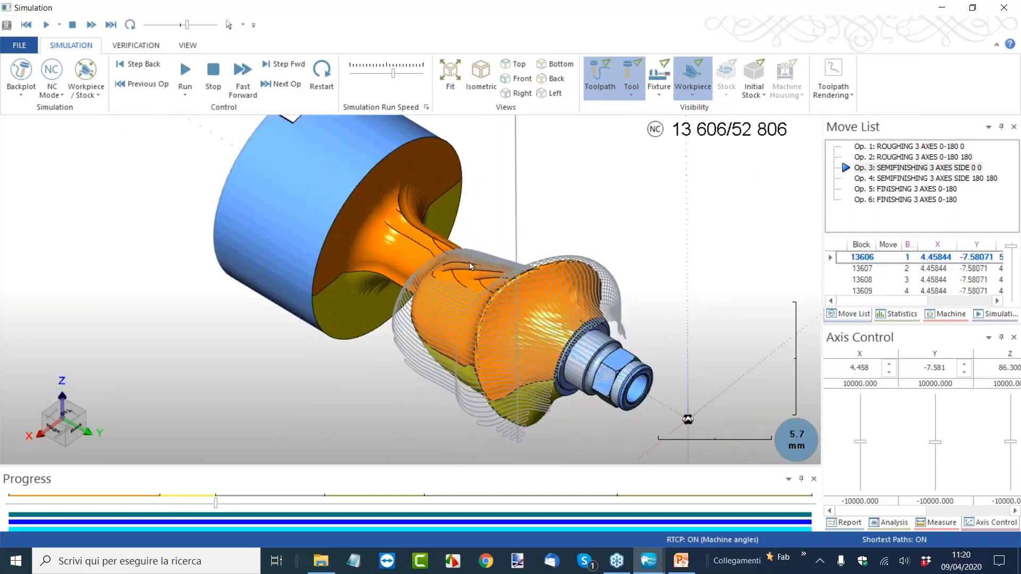
scroll(470, 266, down, 2)
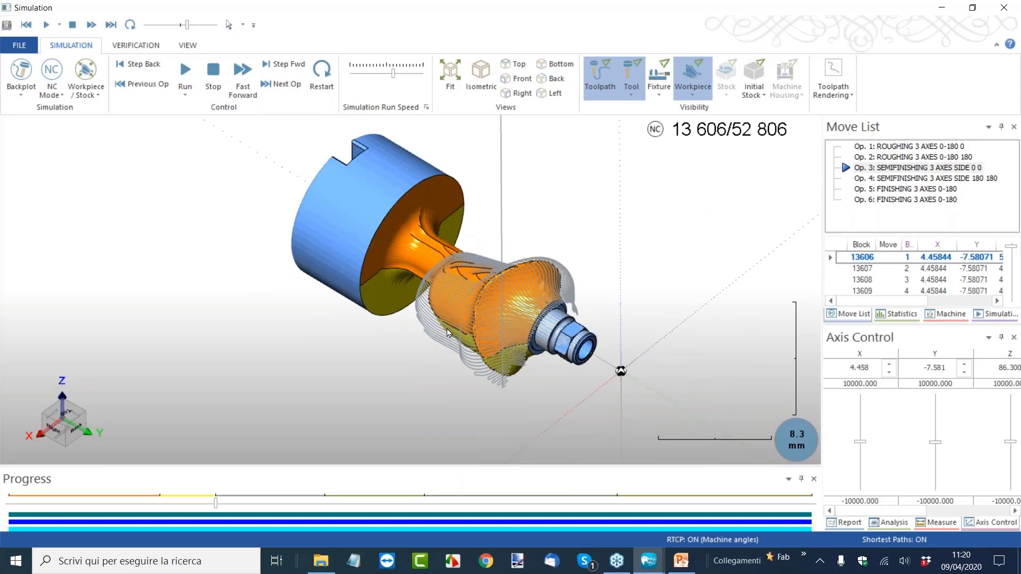
scroll(448, 319, up, 2)
scroll(448, 288, down, 5)
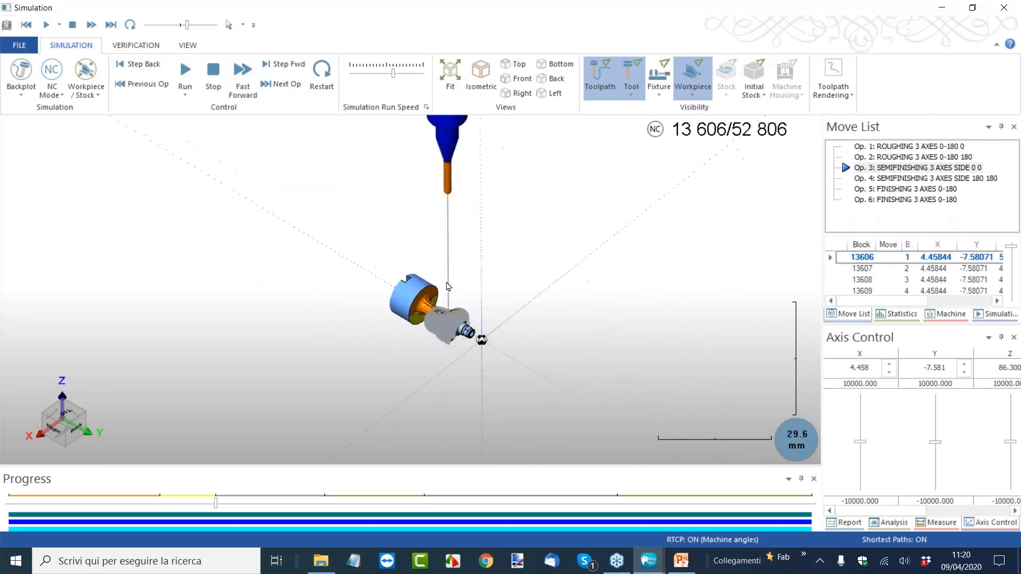
scroll(457, 176, up, 3)
scroll(457, 177, down, 2)
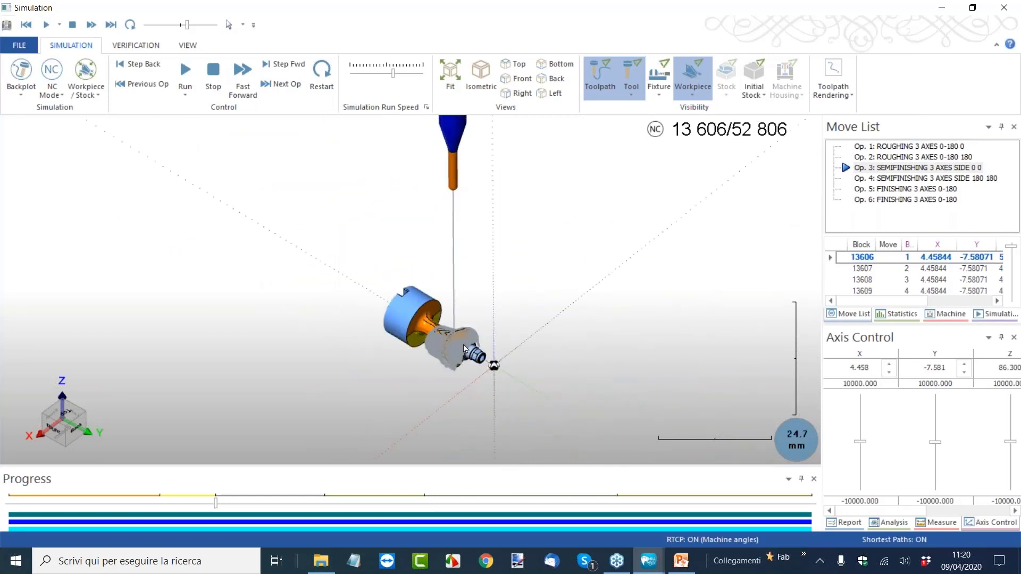
scroll(463, 343, up, 2)
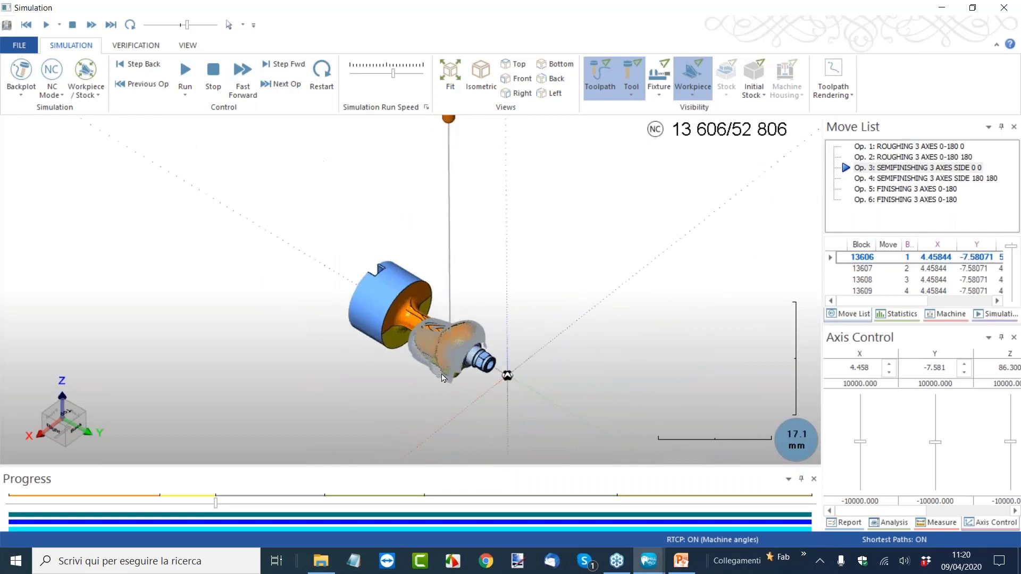
scroll(442, 373, up, 4)
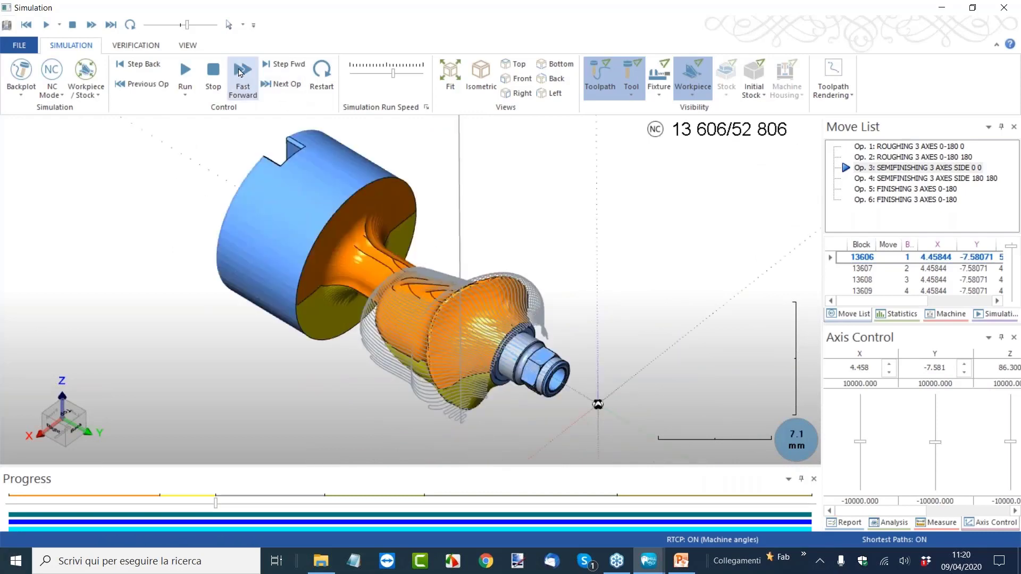
- Run a stretch of the Op. 3 semifinishing simulation, pause it, and skip ahead to Op. 5 FINISHING 3 AXES 0-180
click(183, 75)
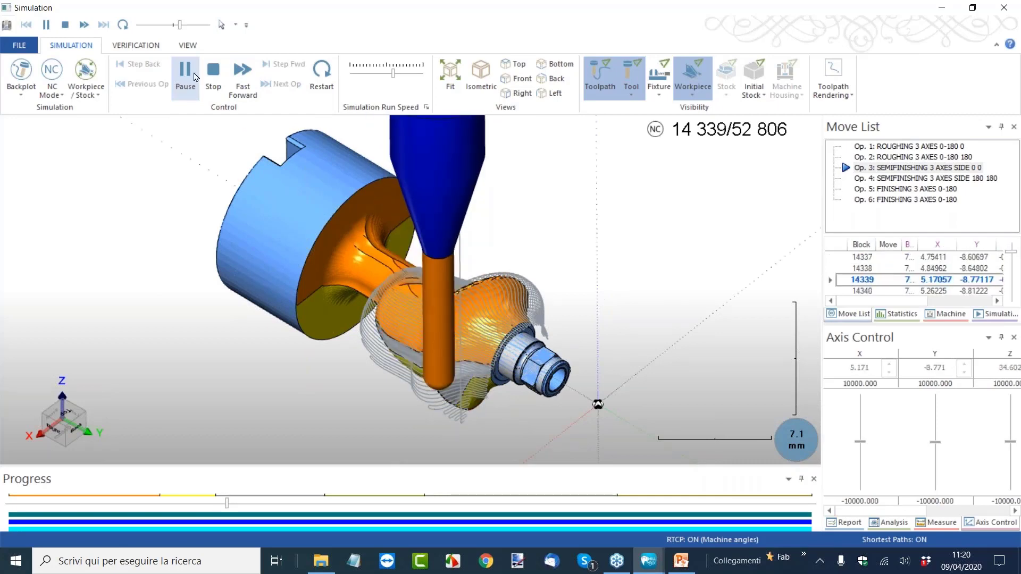
click(194, 77)
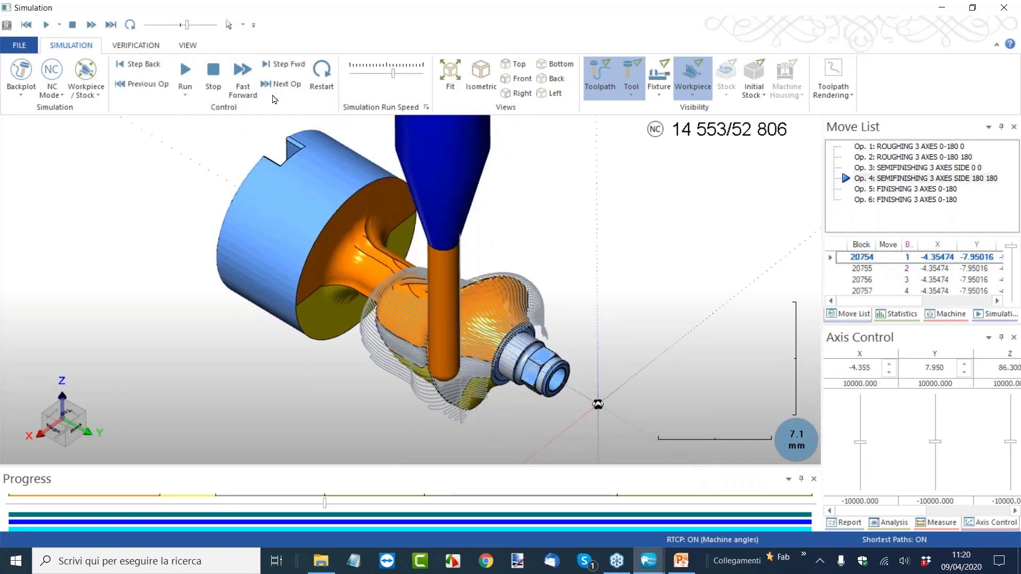
click(279, 86)
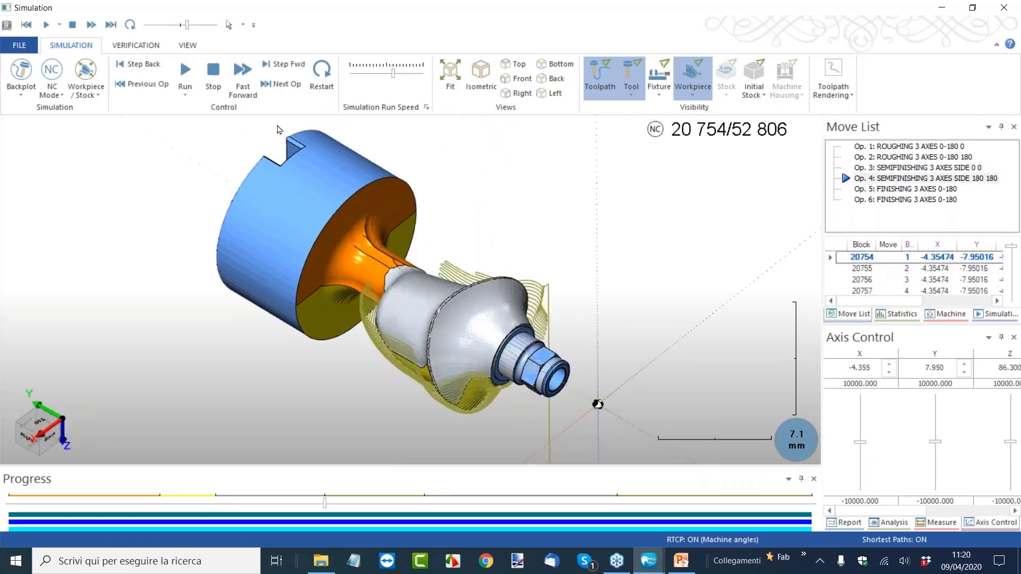
click(278, 92)
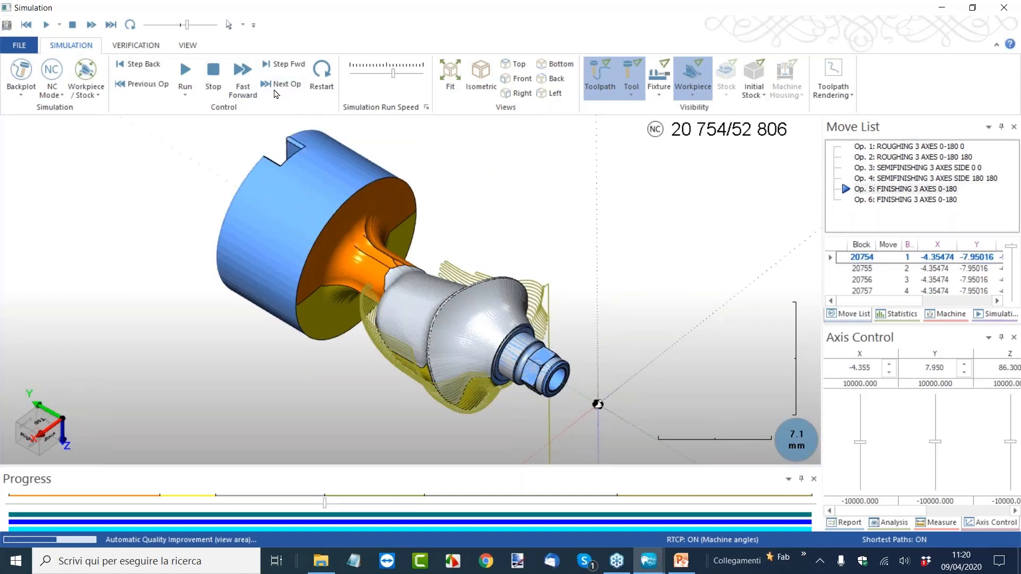
- Examine the Op. 5 finishing toolpath, the tool and the remaining stock from several sides of the abutment
scroll(479, 342, down, 5)
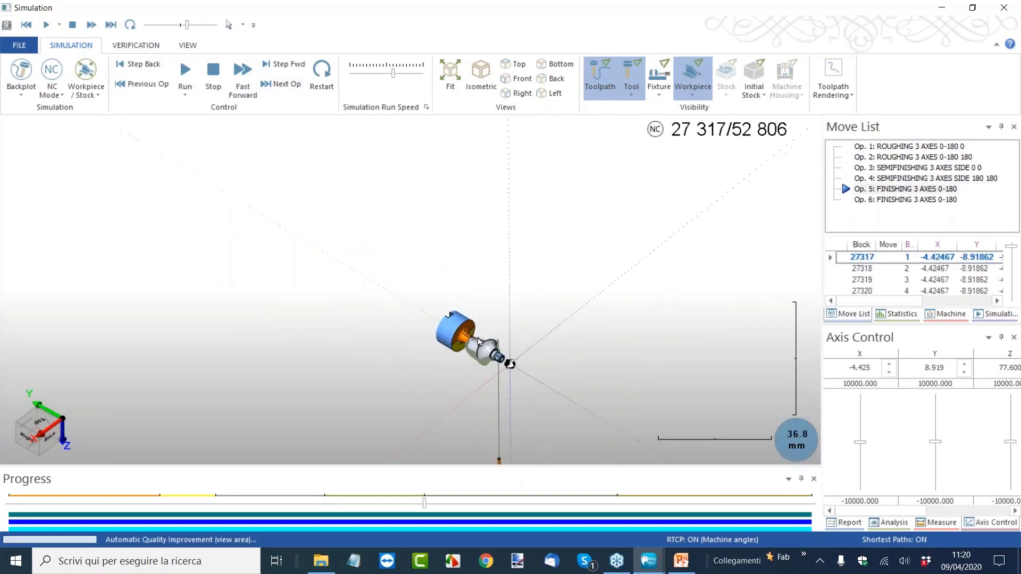
scroll(479, 342, down, 2)
scroll(481, 409, up, 5)
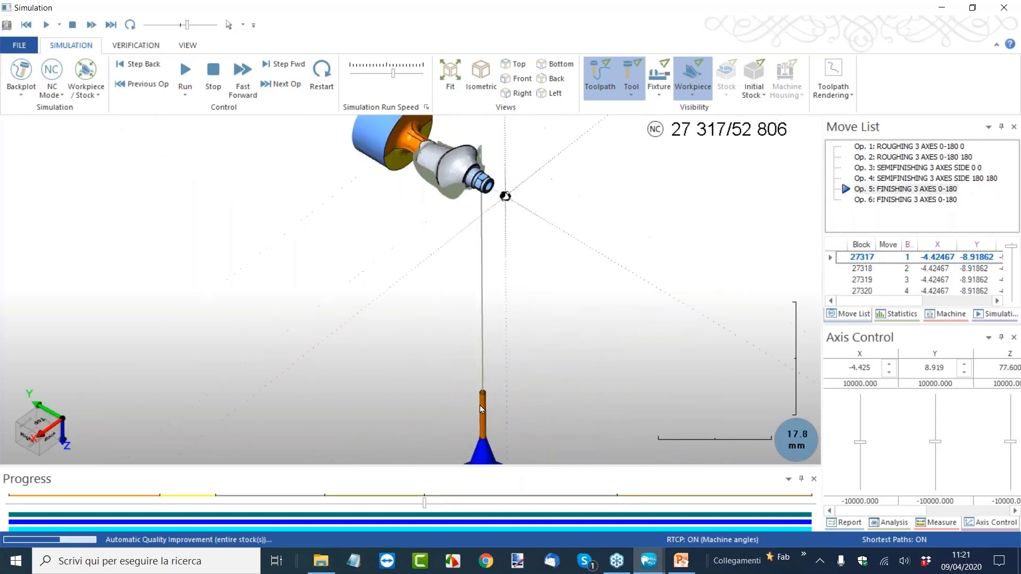
scroll(474, 361, up, 5)
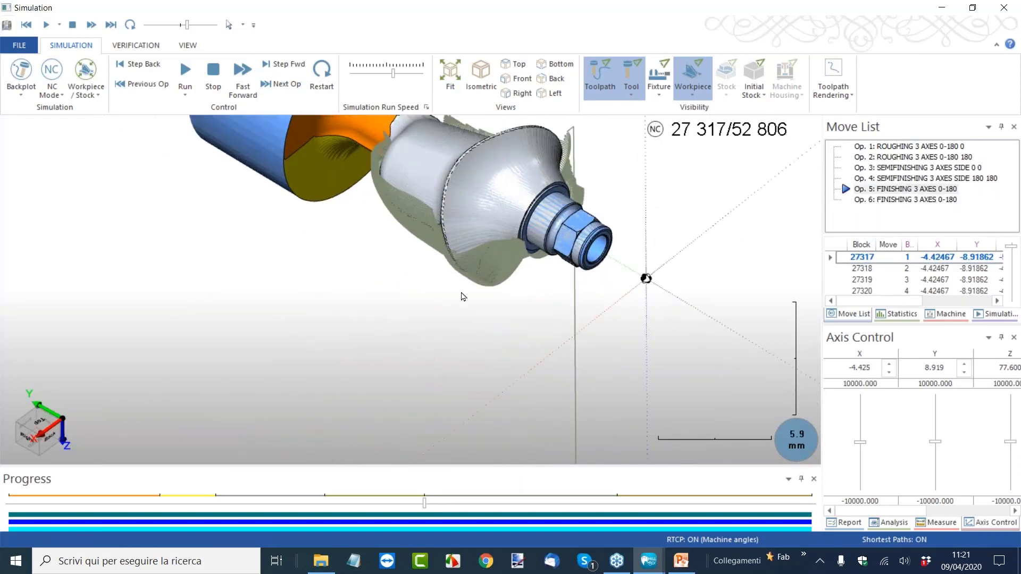
scroll(462, 296, down, 3)
middle_drag(462, 297, 533, 342)
scroll(563, 284, down, 3)
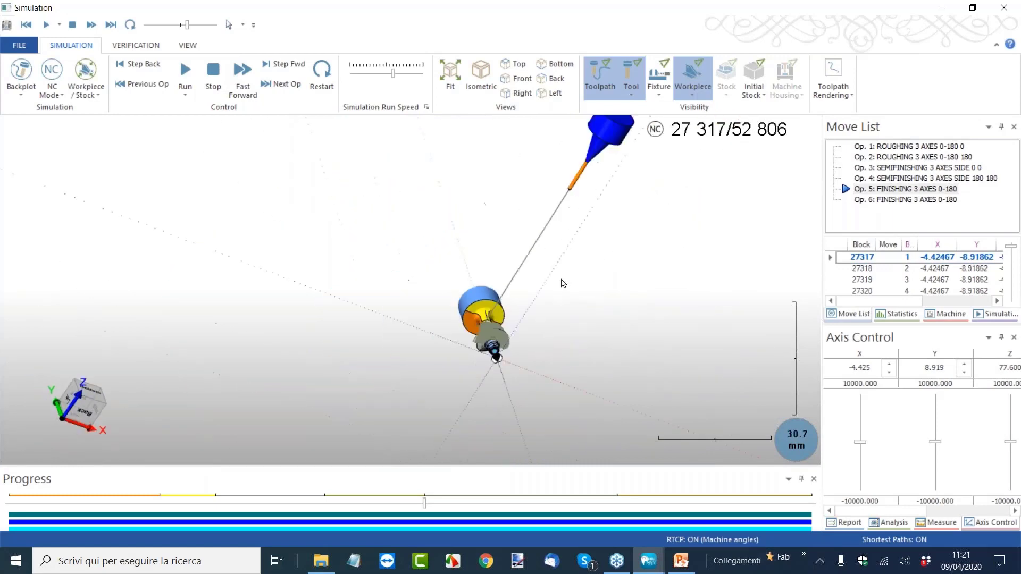
middle_drag(563, 284, 511, 326)
scroll(506, 301, up, 2)
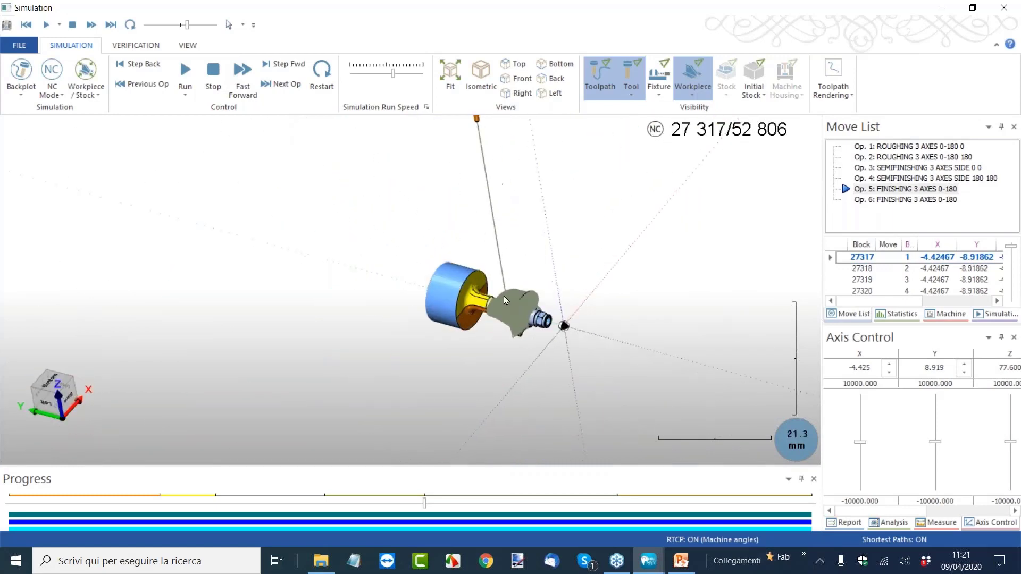
scroll(505, 300, up, 4)
scroll(468, 290, down, 1)
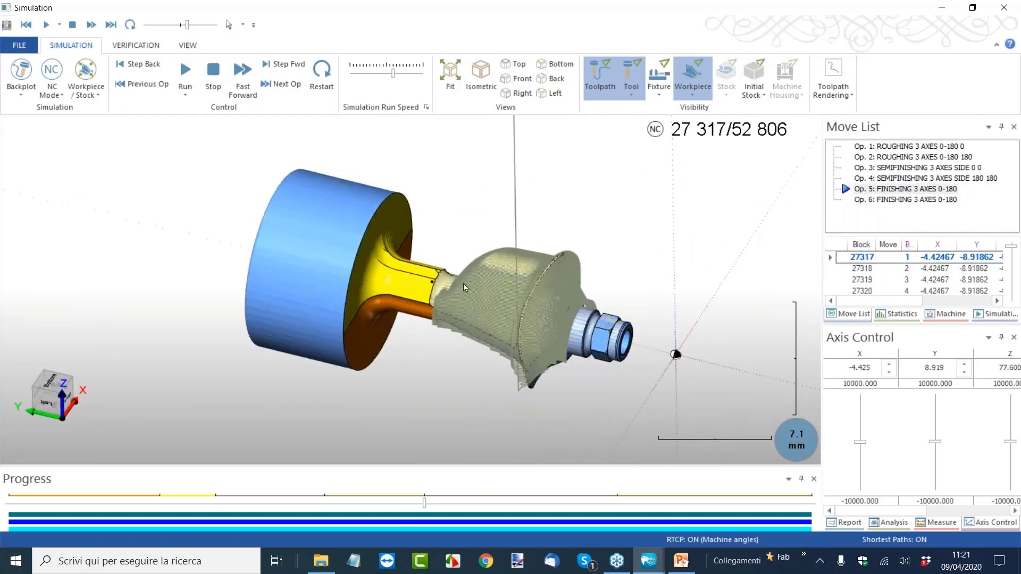
- Run the Op. 5 finishing simulation with the toolpath hidden, check the milled surface close up, and pause it
click(185, 71)
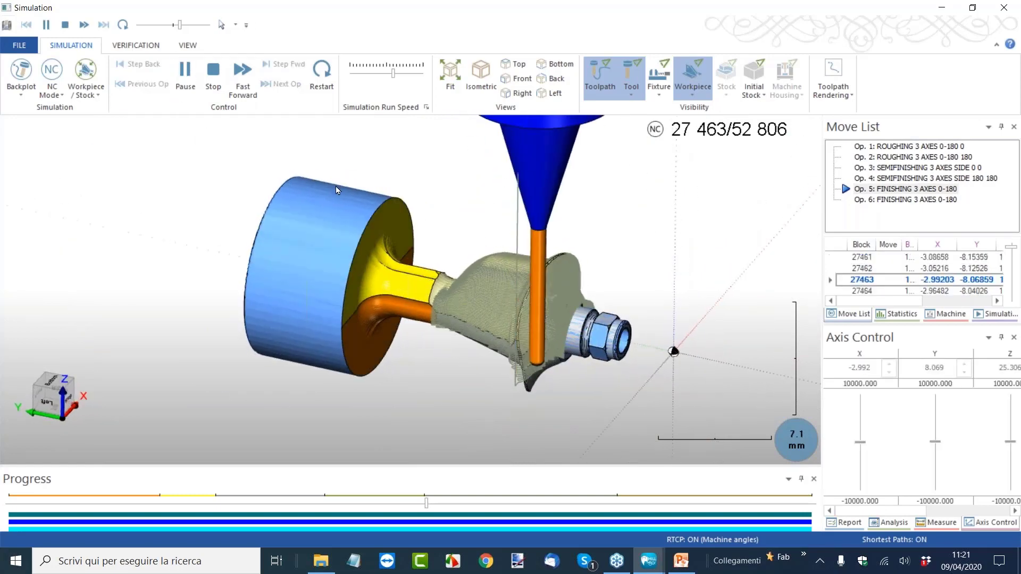
scroll(468, 159, up, 2)
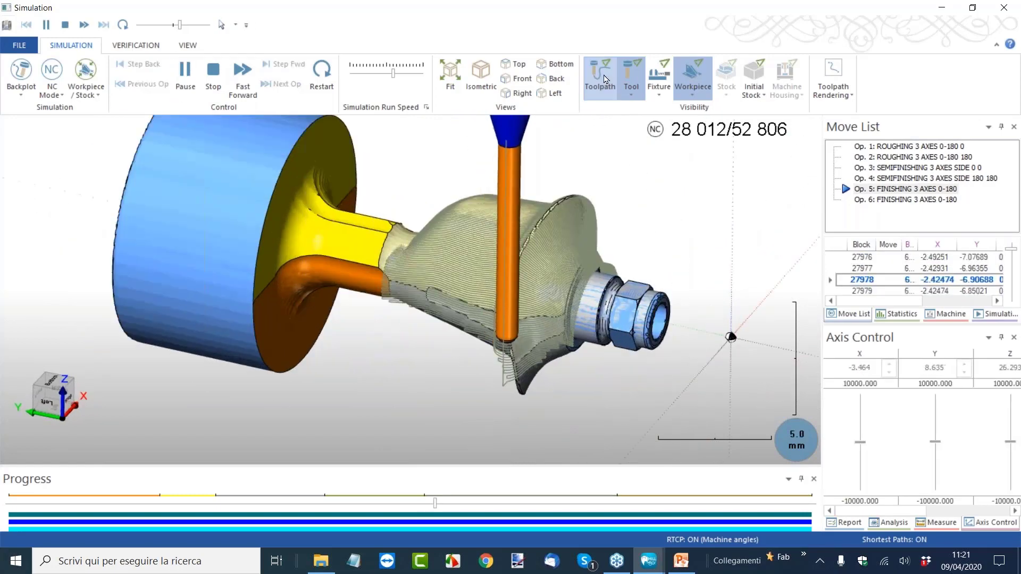
scroll(337, 366, up, 4)
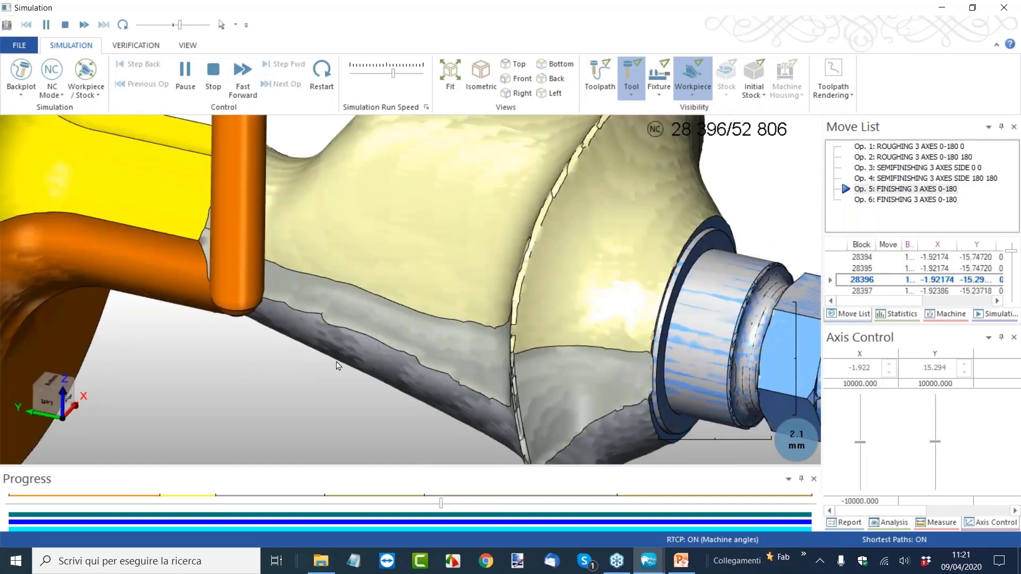
scroll(337, 365, down, 5)
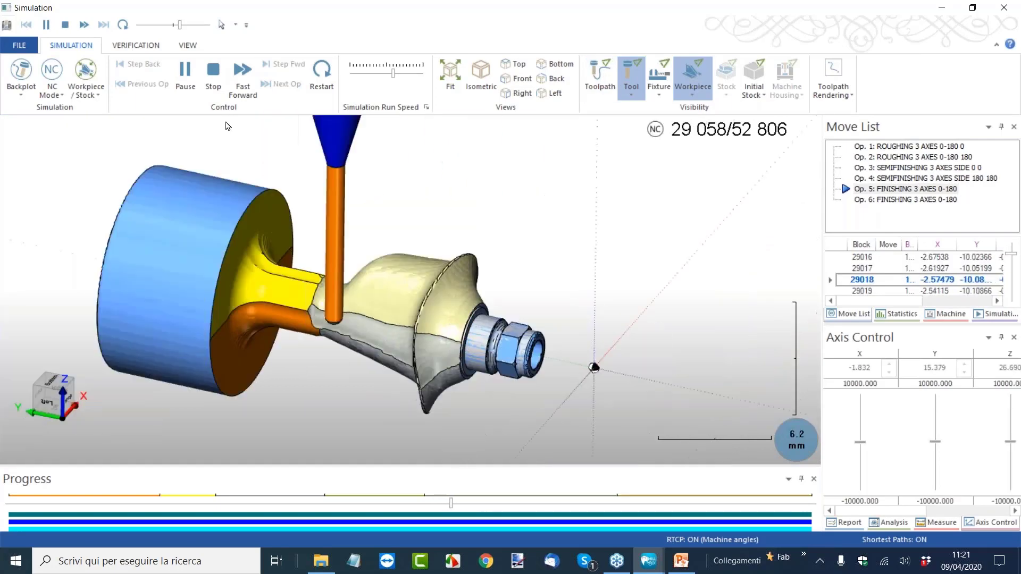
click(185, 72)
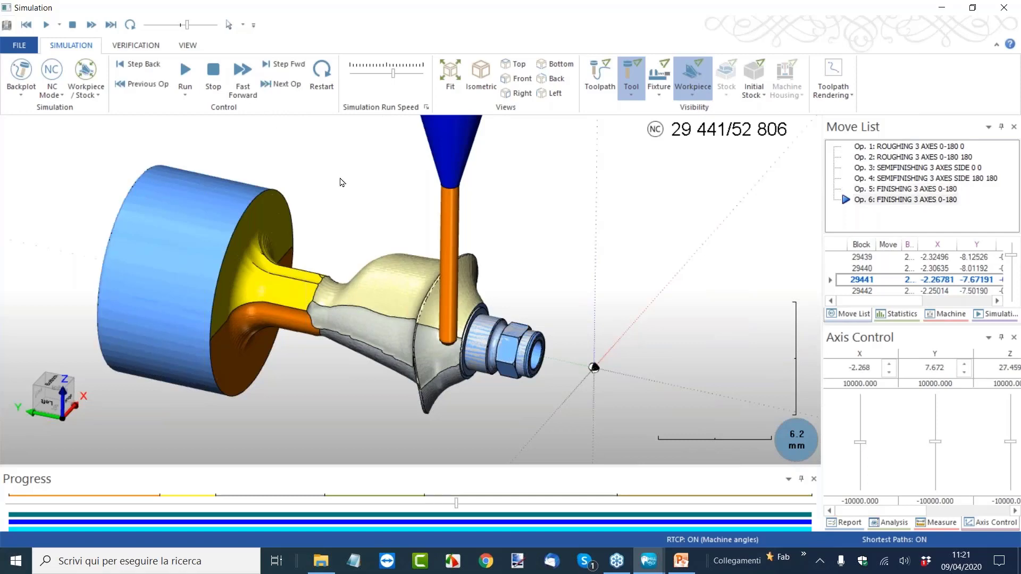
- Skip the simulation ahead to the end of Op. 6 FINISHING 3 AXES 0-180 and hide the tool completely
click(256, 90)
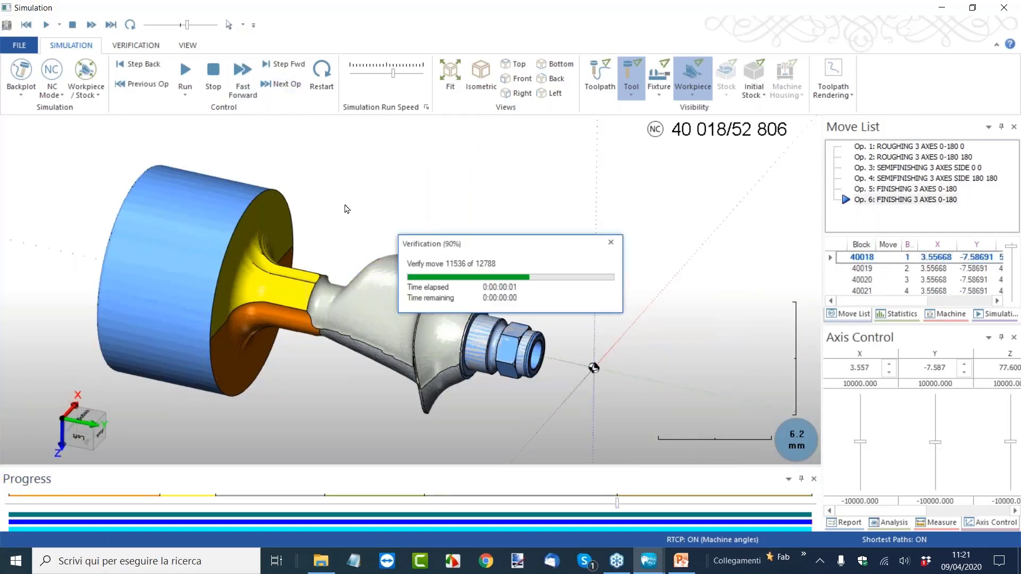
middle_drag(395, 287, 531, 139)
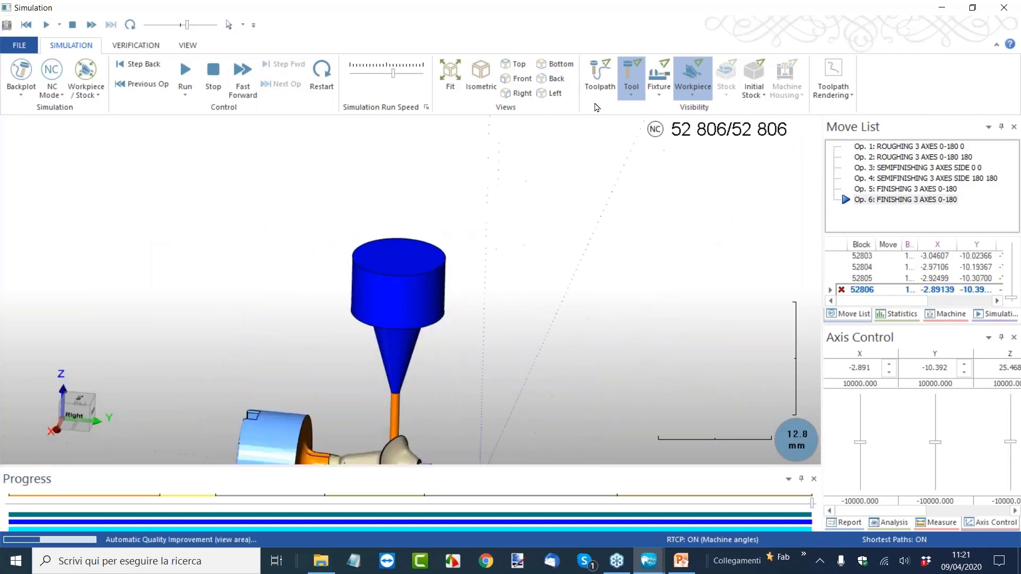
click(632, 76)
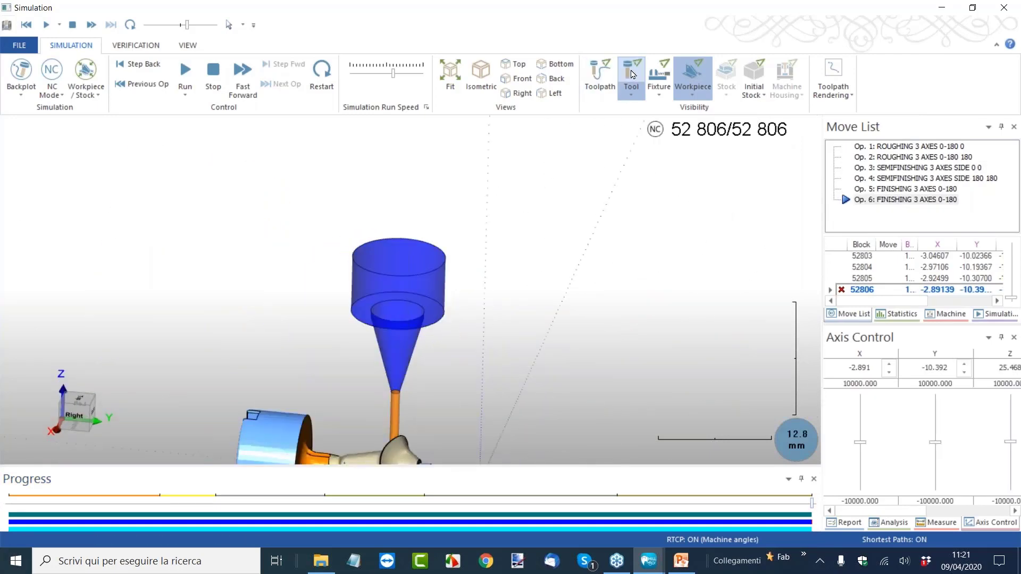
click(632, 75)
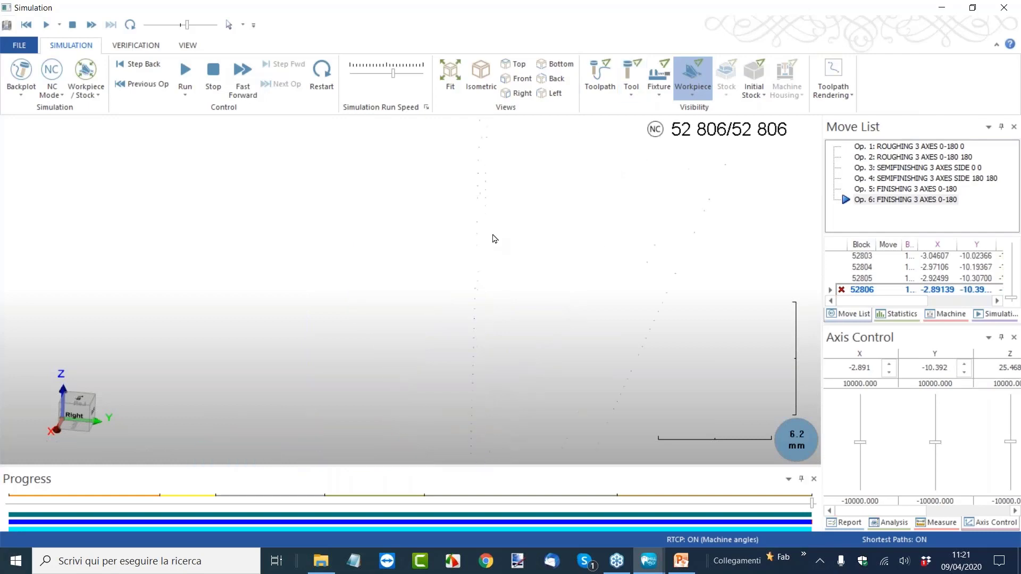
- Inspect the fully milled abutment and its implant connection from the side and the end, and return to the fixture view
scroll(495, 229, up, 10)
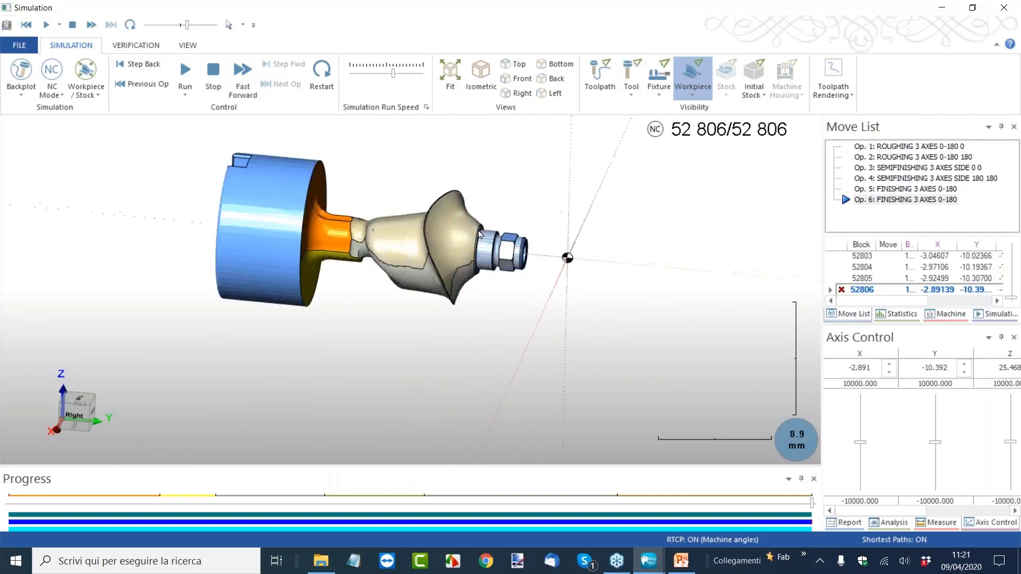
middle_drag(481, 232, 447, 237)
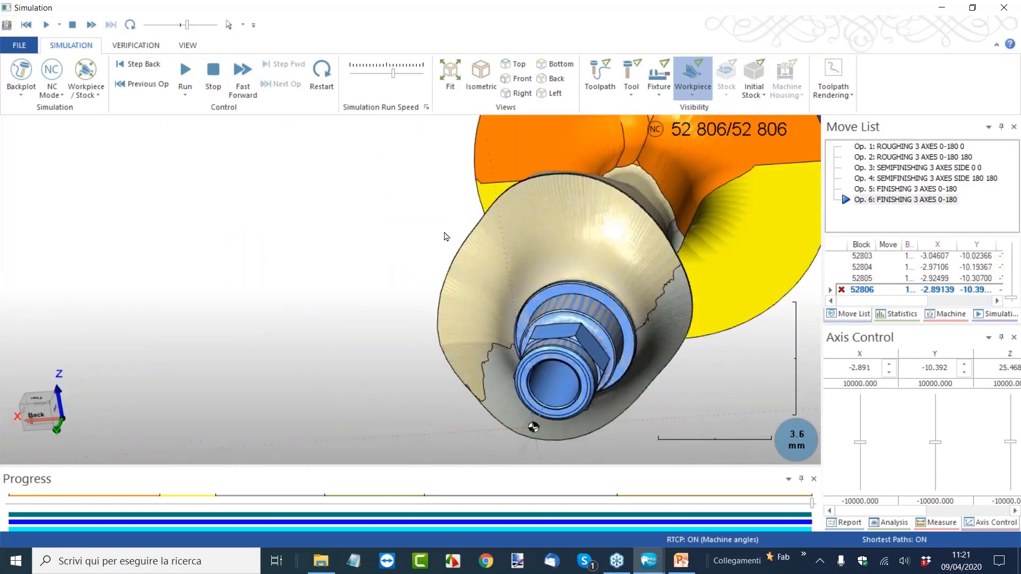
middle_drag(301, 286, 559, 308)
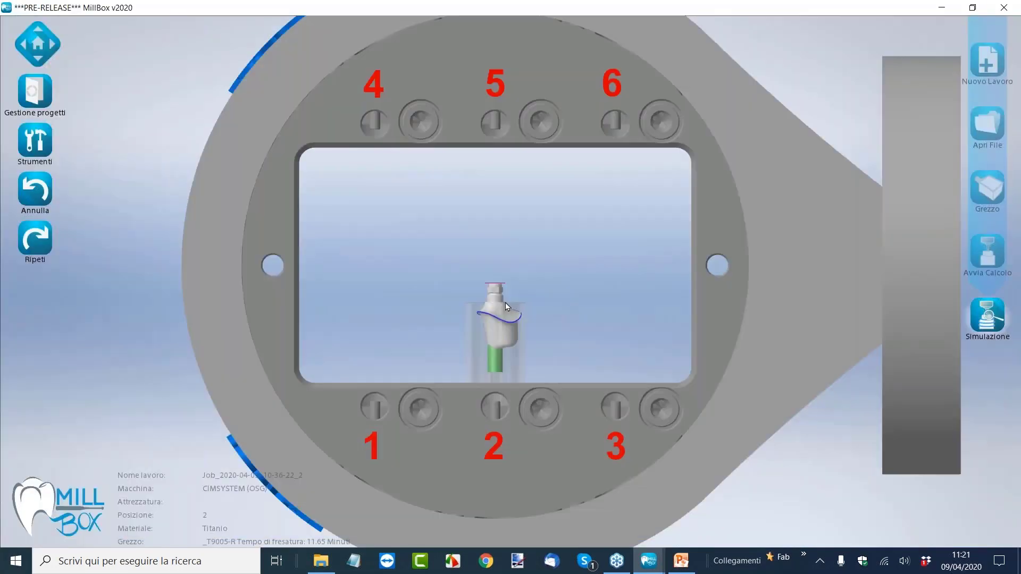
- Start the Salva percorso calculation for position 2 with Finitura 4 assi Inclinata 0-180 and Taglio Connettori, and accept the tool table
scroll(505, 302, up, 5)
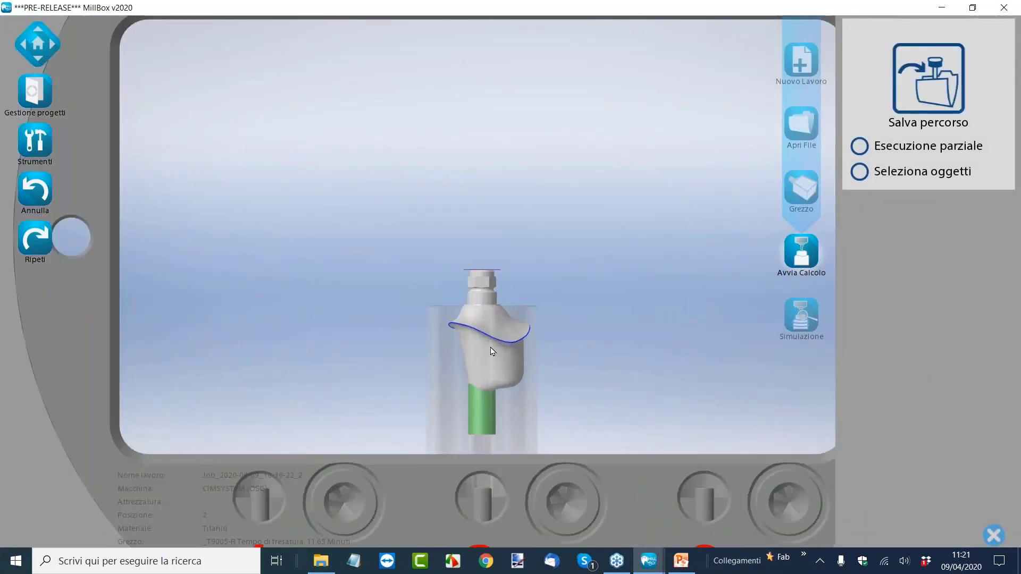
click(924, 104)
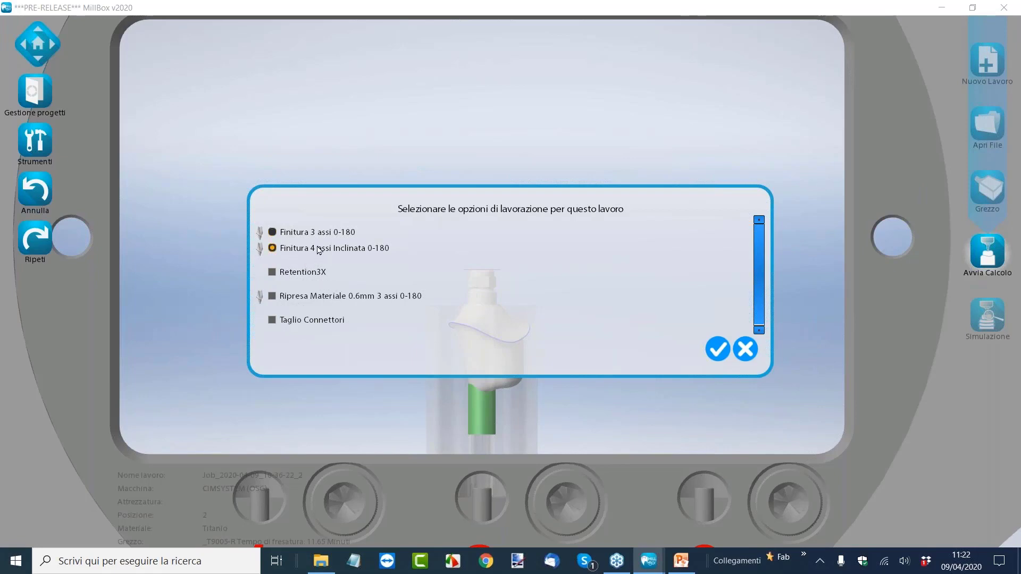
click(307, 323)
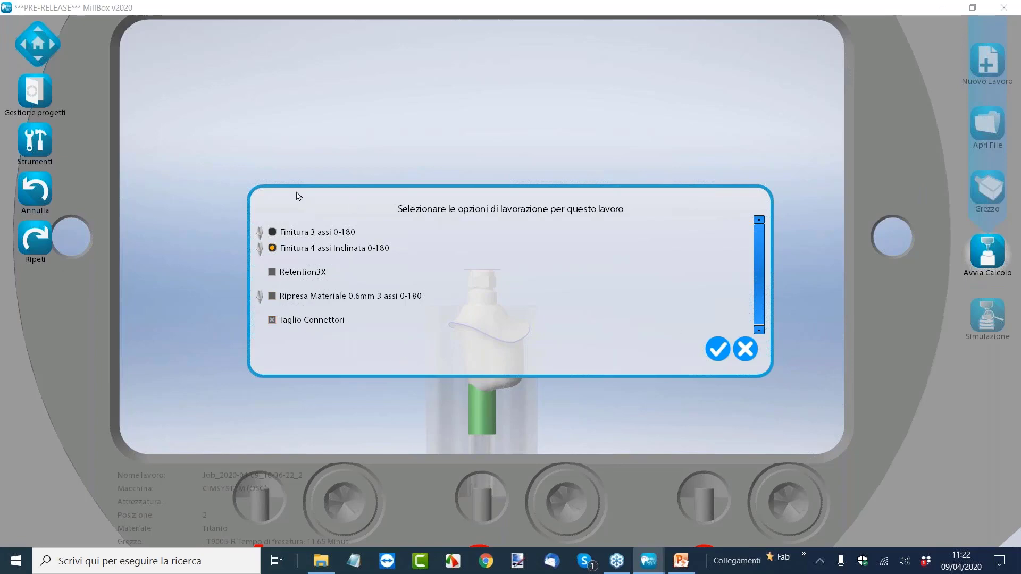
click(716, 350)
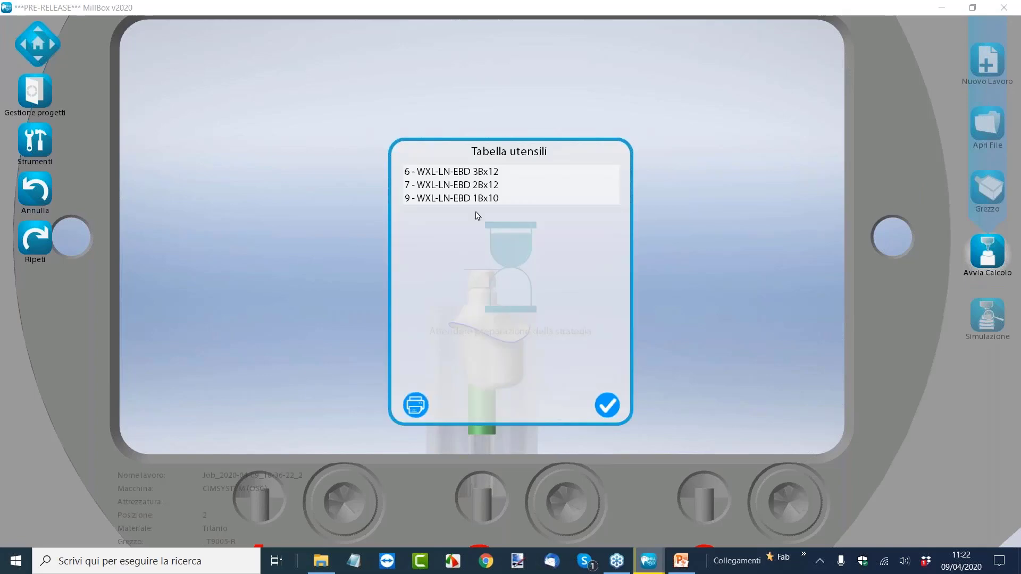
click(606, 404)
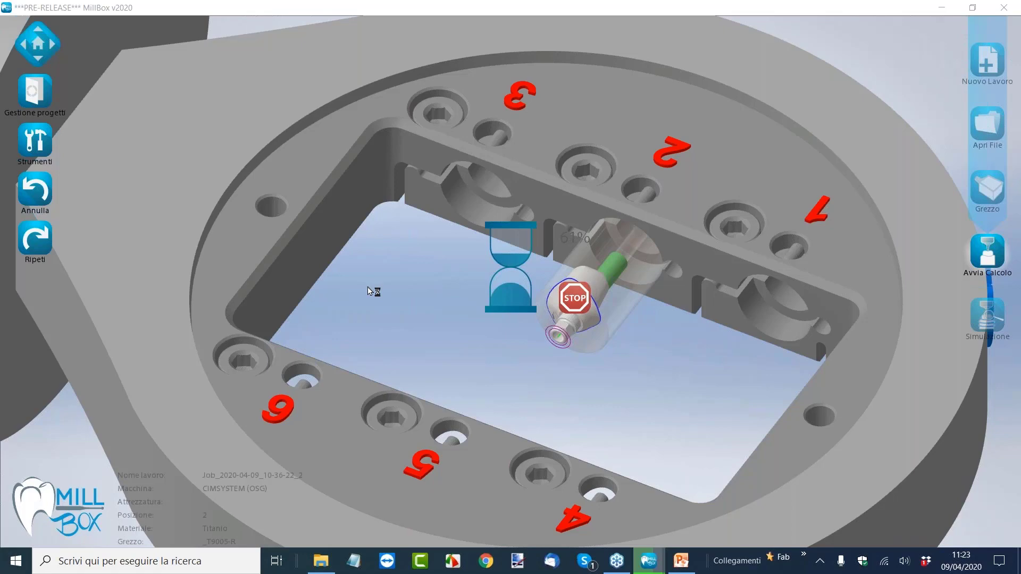
- Move the calculation progress indicator clear of the position 2 abutment and view the fixture at a slightly different angle
drag(516, 258, 422, 292)
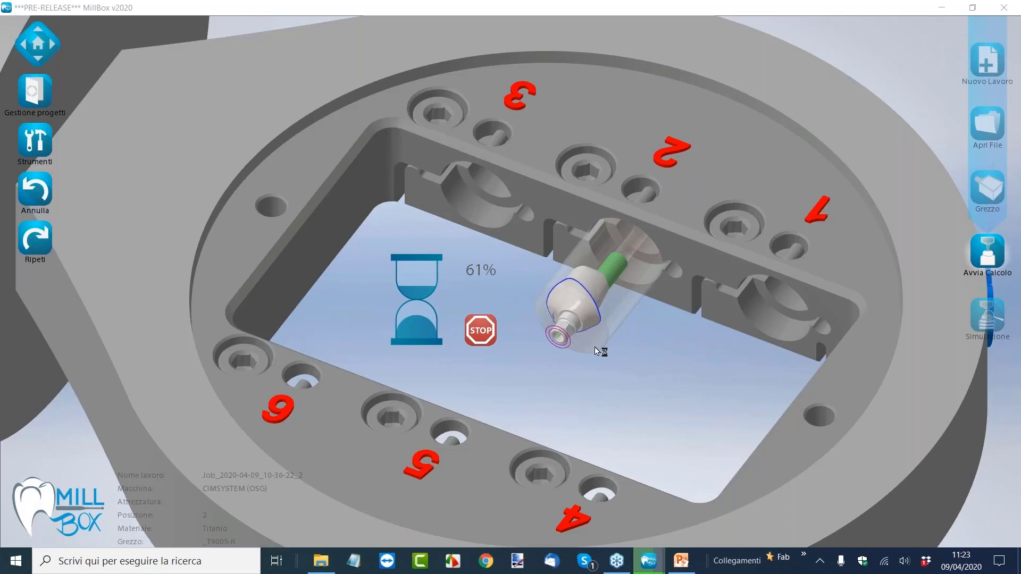
mouse_move(606, 370)
middle_down()
mouse_move(596, 394)
mouse_move(609, 377)
middle_up()
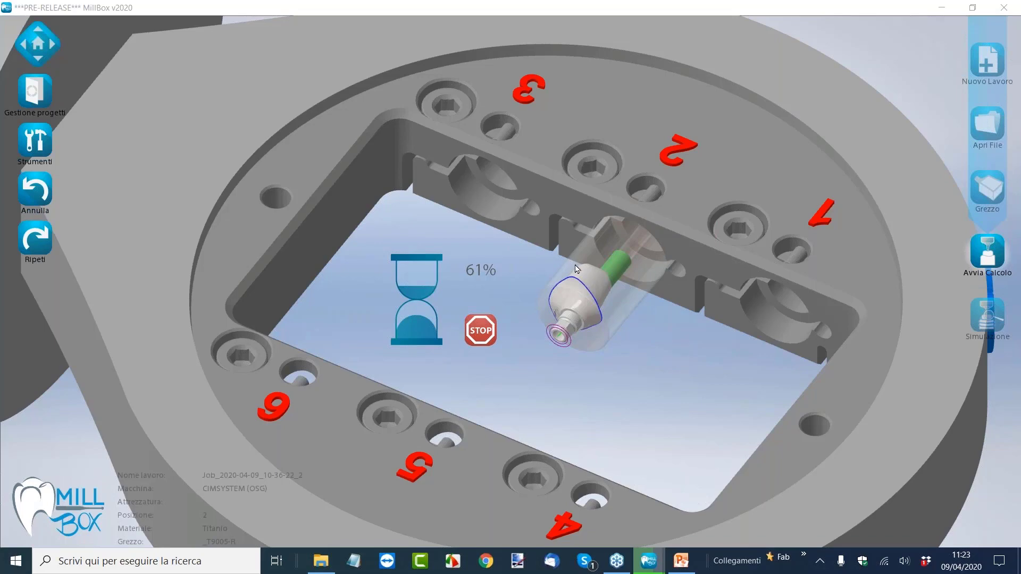
- Acknowledge the finished toolpath calculation for position 2 and open its simulation in a maximized window
scroll(574, 265, up, 1)
scroll(574, 264, down, 2)
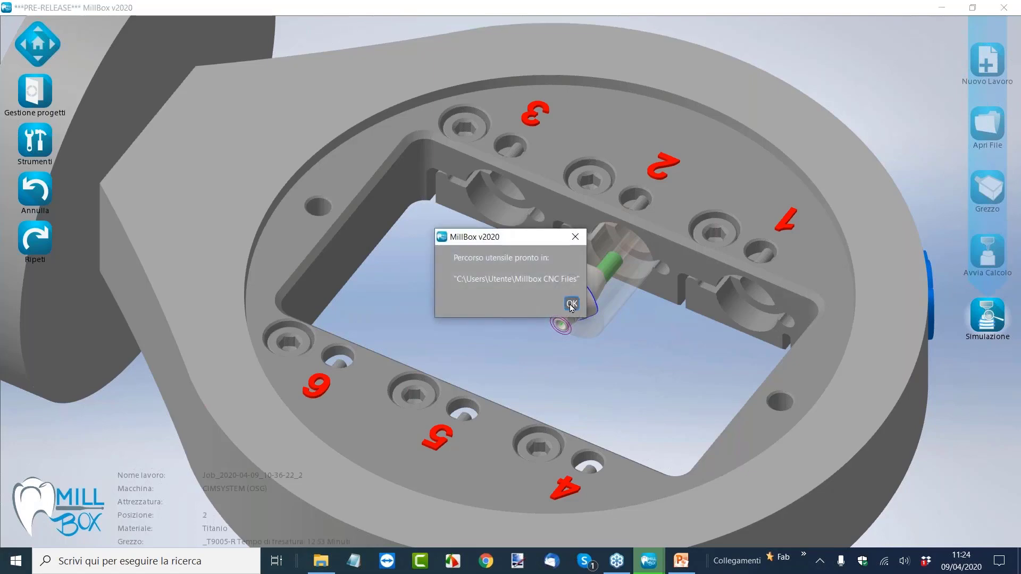
click(572, 304)
click(988, 319)
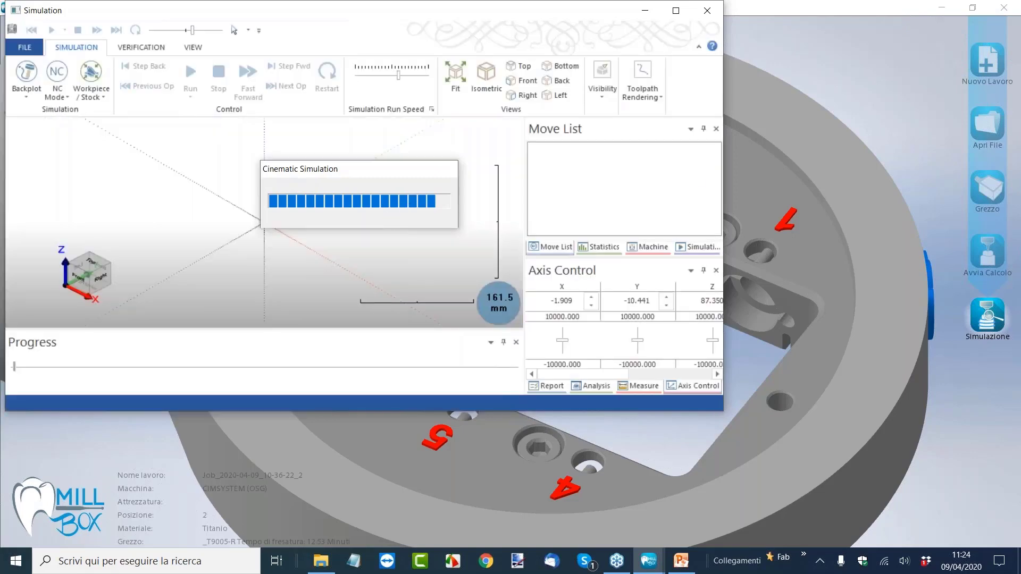
click(676, 11)
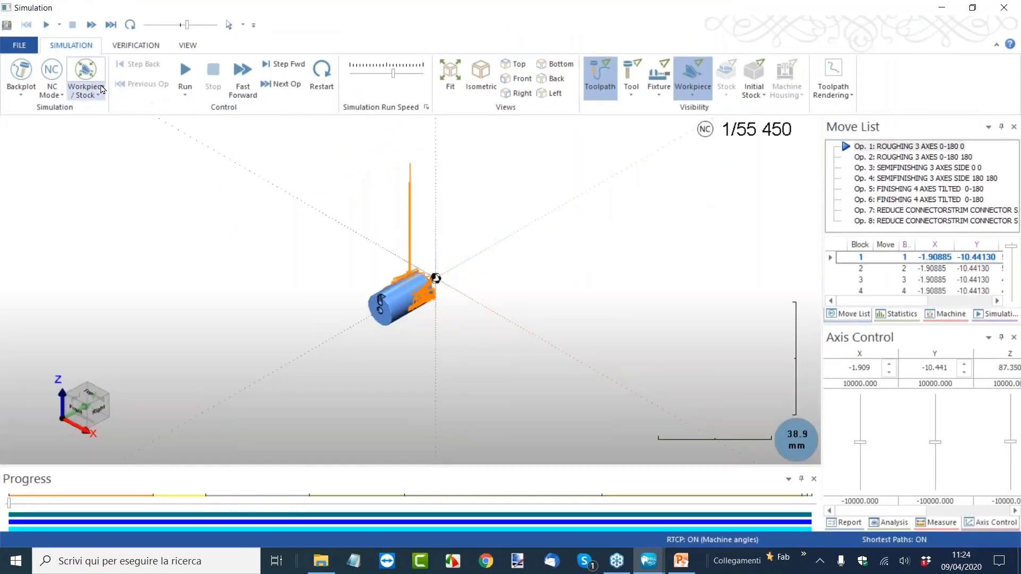
- Switch the simulation to Machine mode and view the position 2 blank in the fixture up close
click(78, 80)
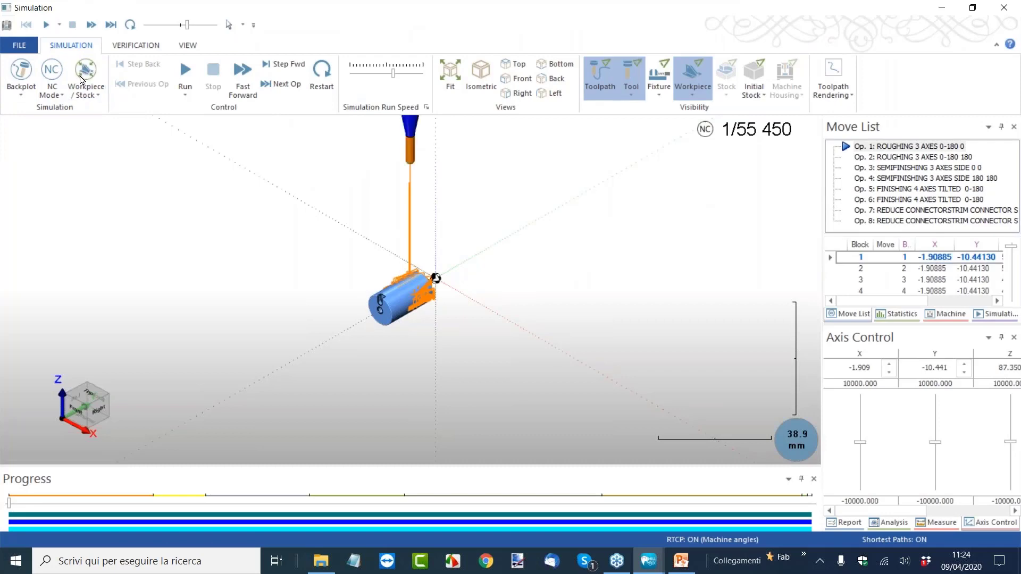
click(80, 96)
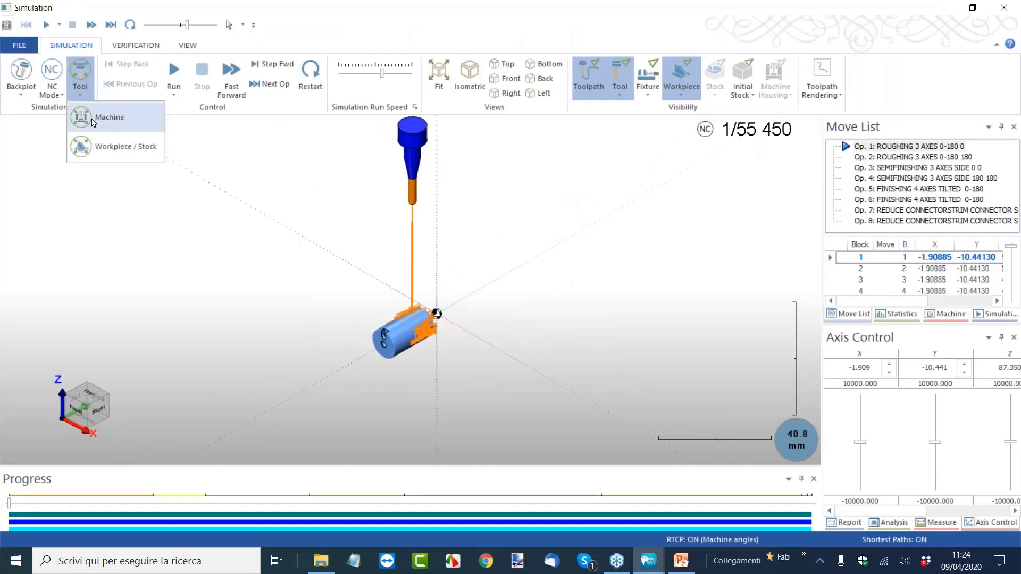
click(93, 122)
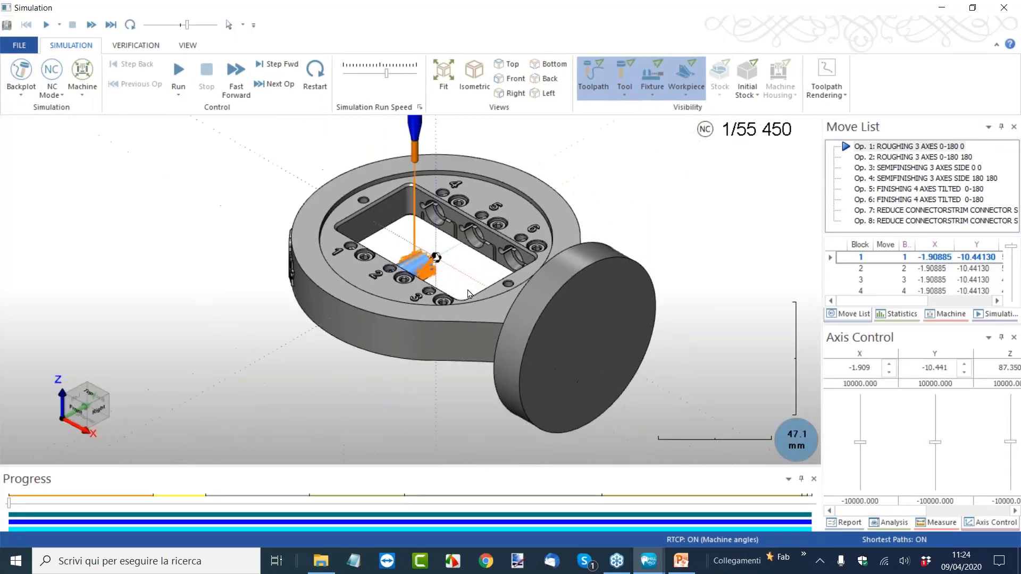
middle_drag(468, 294, 465, 242)
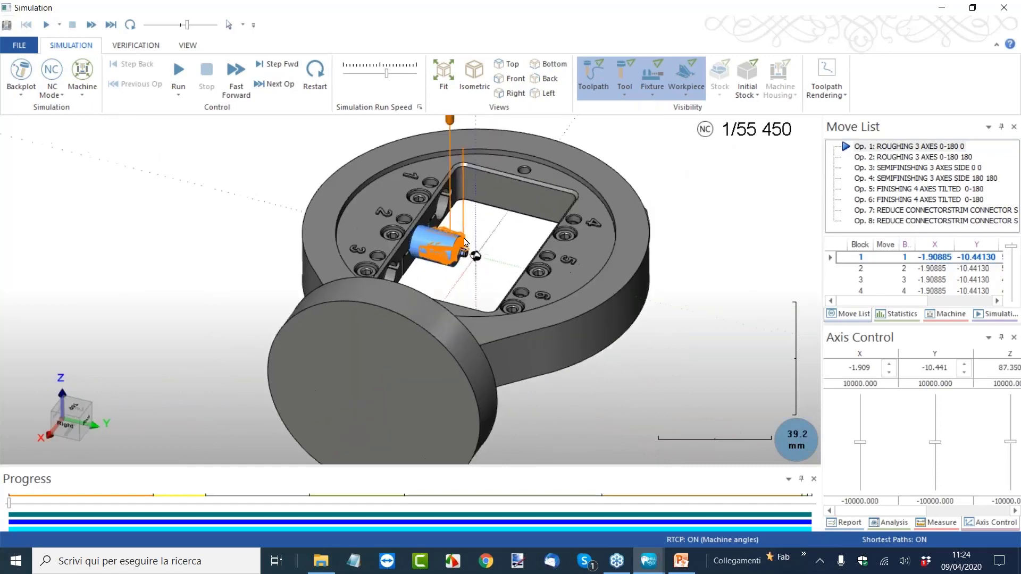
scroll(465, 242, up, 3)
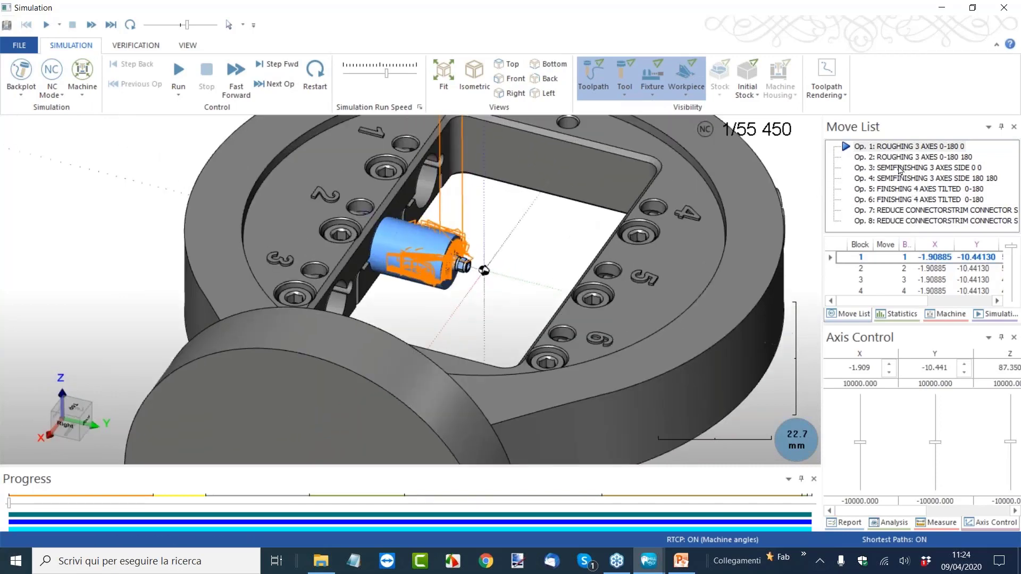
- Jump the simulation to the start of Op. 5 FINISHING 4 AXES TILTED 0-180 and bring the tool and fixture into view
double_click(897, 191)
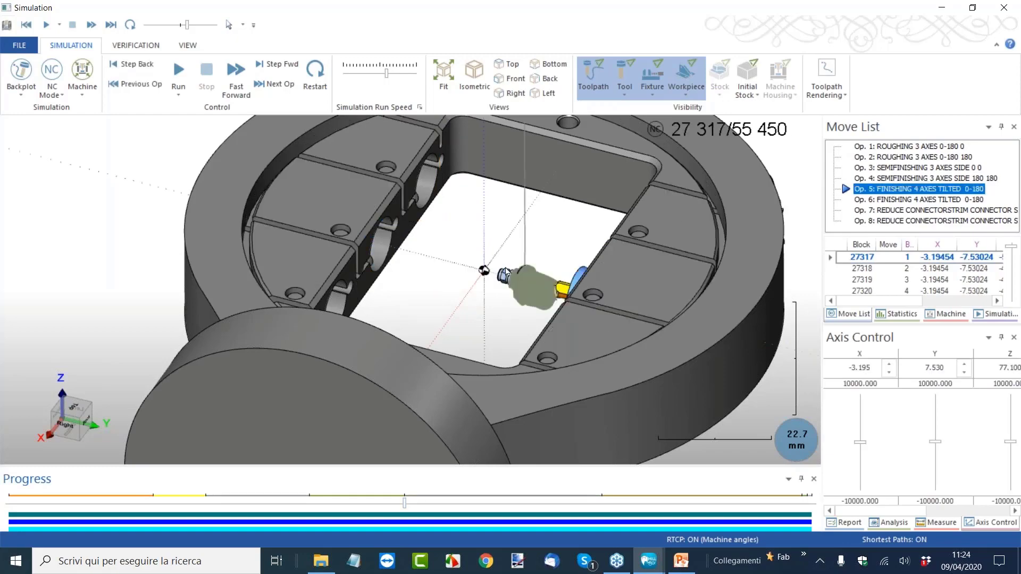
middle_drag(494, 266, 567, 181)
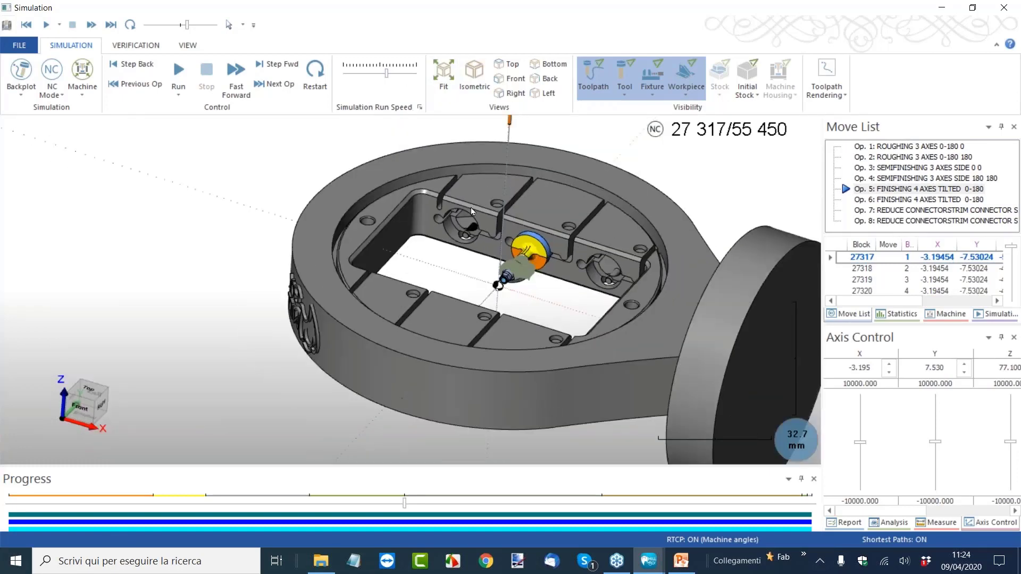
middle_drag(490, 274, 330, 134)
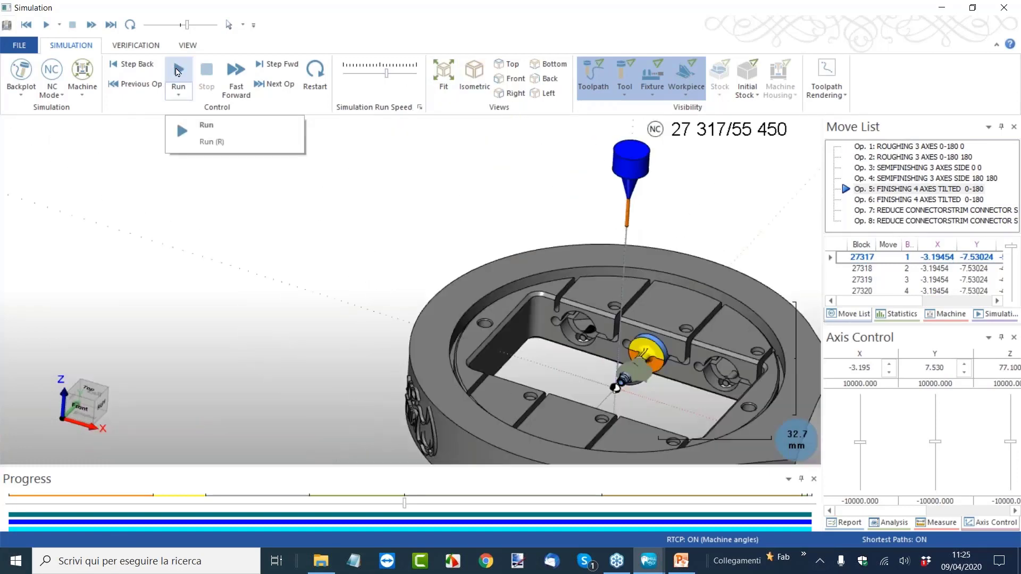
- Lower the simulation run speed slightly, run the tilted 4-axis finishing, and watch the tool at the abutment up close
drag(386, 73, 379, 73)
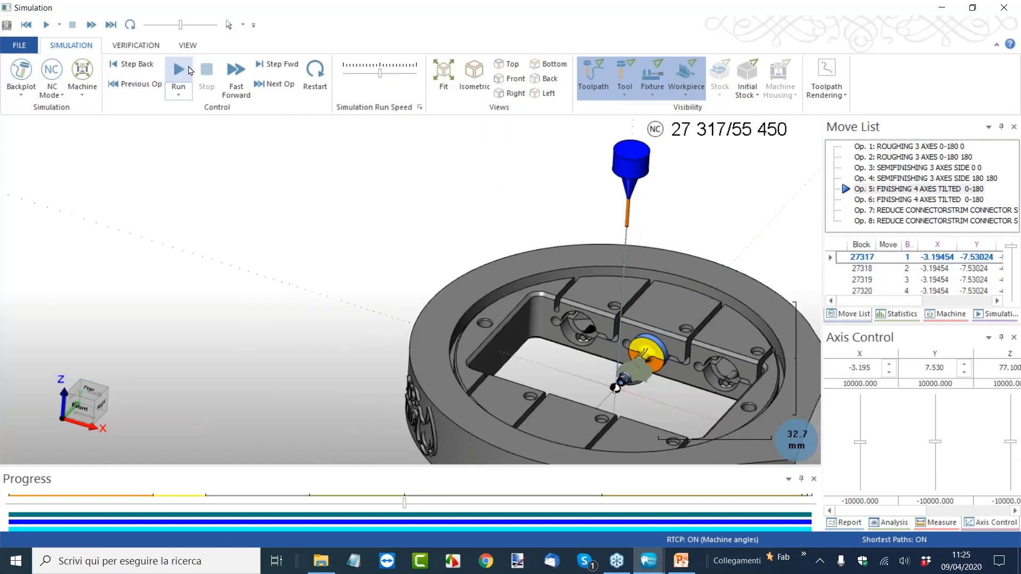
click(179, 70)
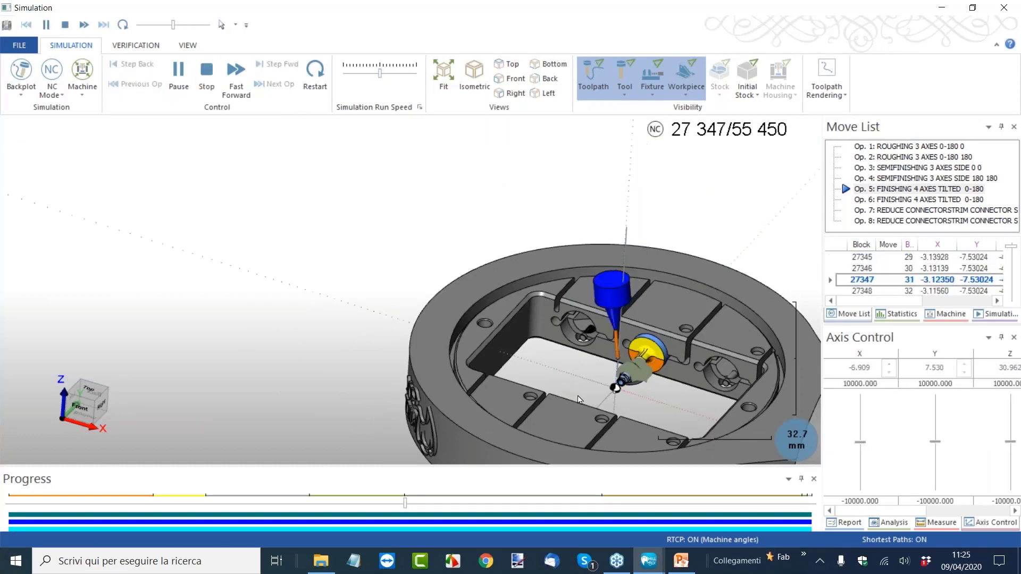
scroll(611, 387, up, 3)
middle_drag(604, 369, 637, 383)
scroll(637, 383, up, 2)
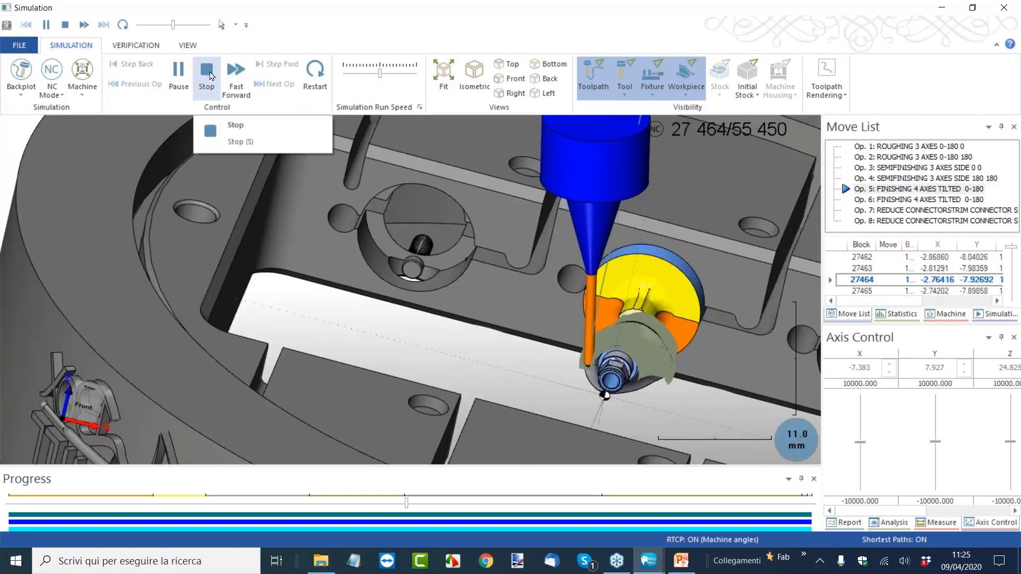
- Raise the run speed in stages during Op. 5 and watch the tilted tool on the abutment from a more sideways angle
mouse_move(180, 25)
mouse_down()
mouse_move(193, 25)
mouse_move(190, 37)
mouse_up()
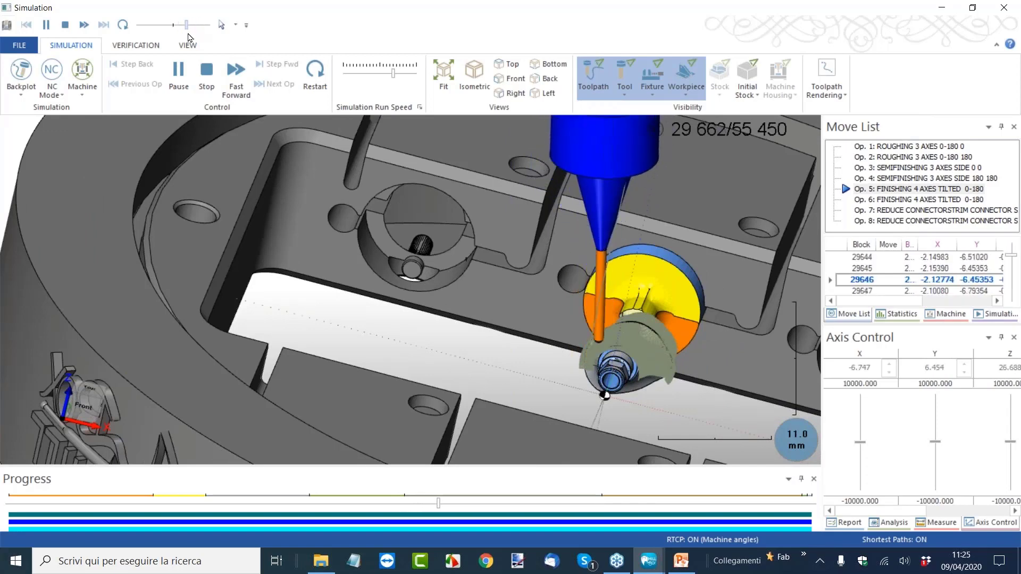
drag(182, 34, 189, 34)
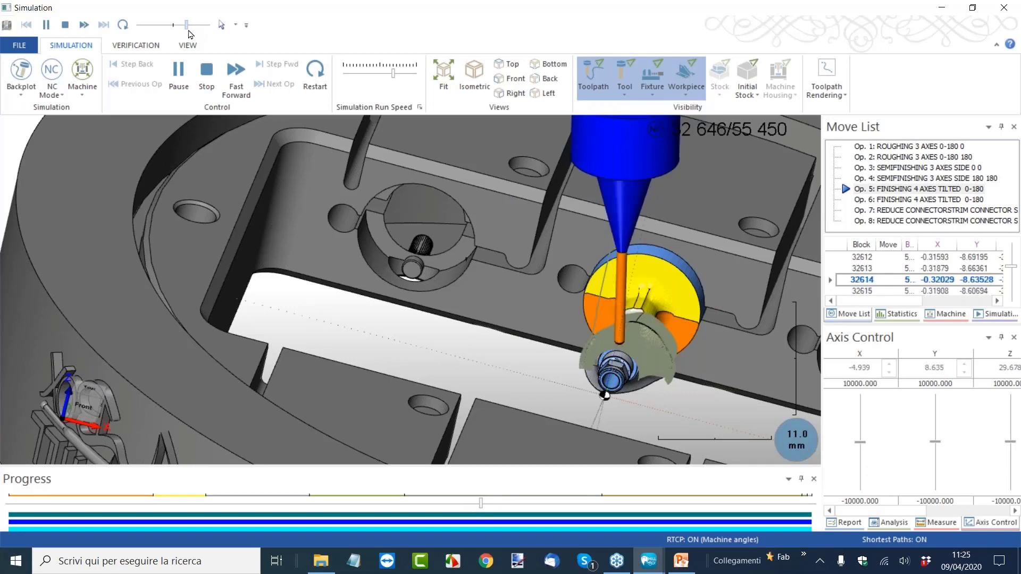
mouse_move(189, 33)
mouse_down()
mouse_move(179, 30)
mouse_move(199, 35)
mouse_up()
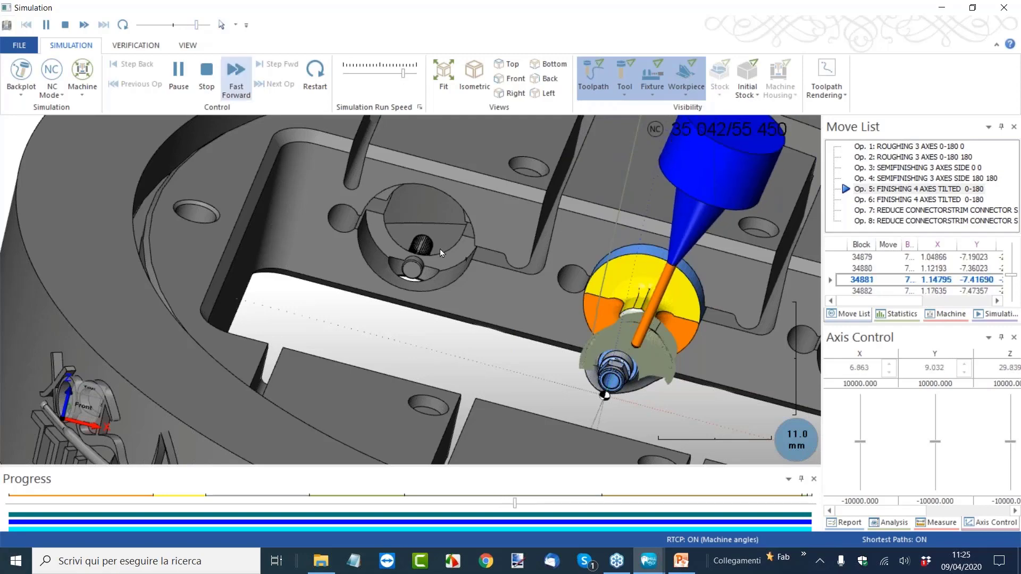
drag(405, 255, 450, 281)
scroll(450, 280, up, 1)
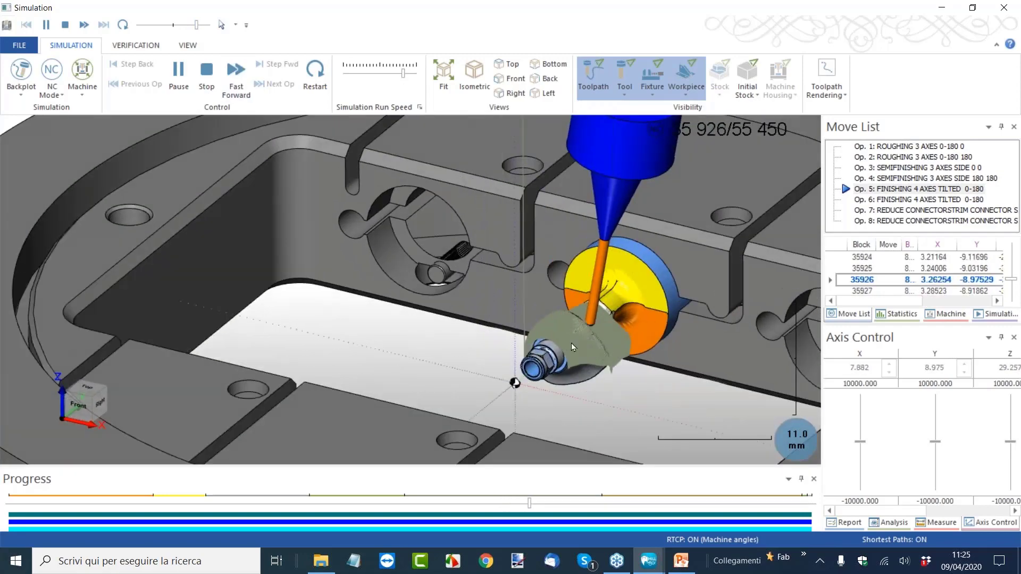
- Examine the running simulation of the tilted 4-axis finishing and connector-trimming operations around the abutment from several viewpoints
scroll(580, 351, up, 3)
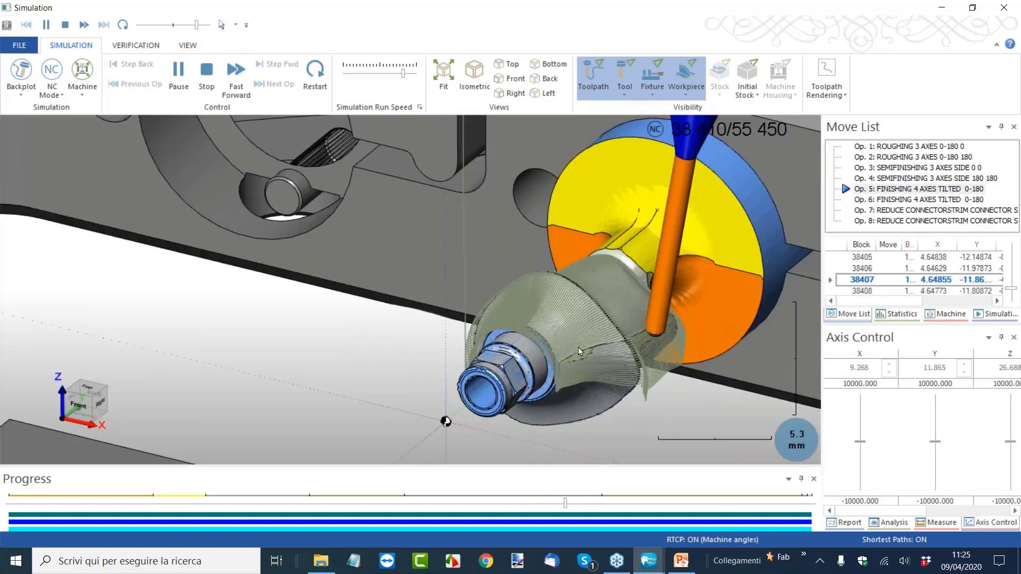
scroll(581, 349, down, 4)
scroll(582, 347, up, 2)
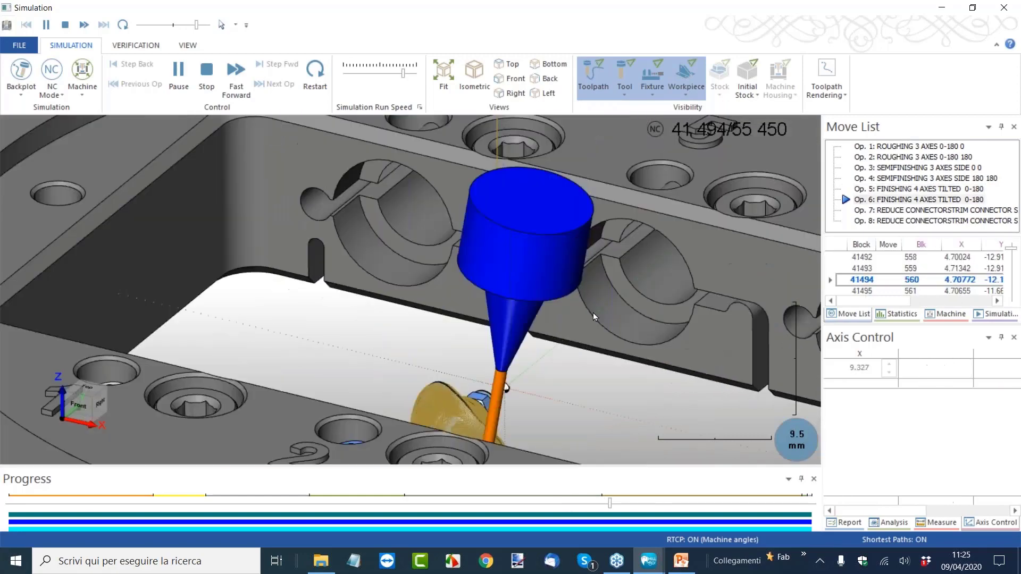
scroll(594, 317, down, 3)
middle_drag(595, 317, 686, 343)
scroll(484, 392, up, 1)
scroll(682, 310, up, 5)
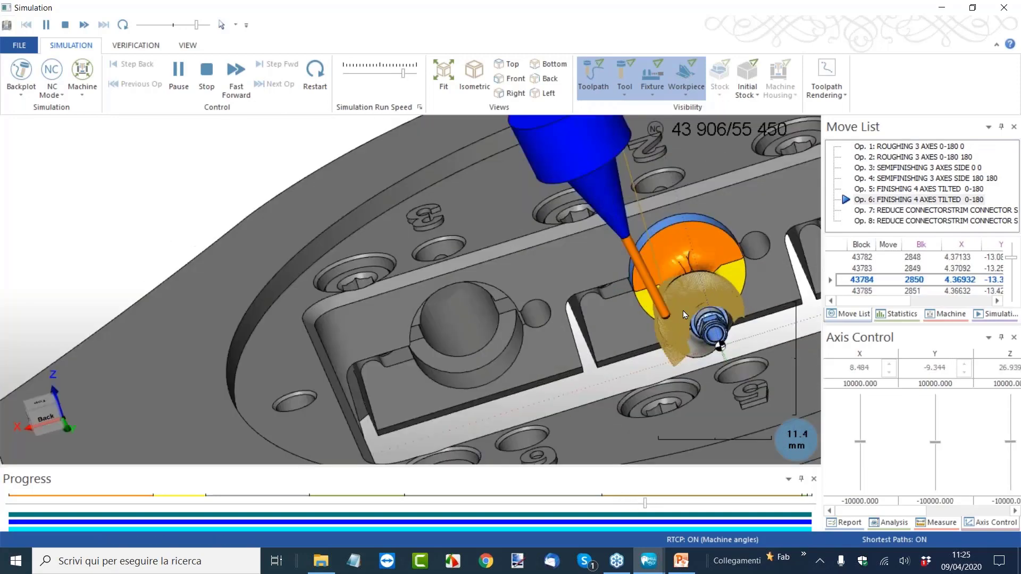
scroll(647, 321, down, 3)
scroll(653, 326, up, 2)
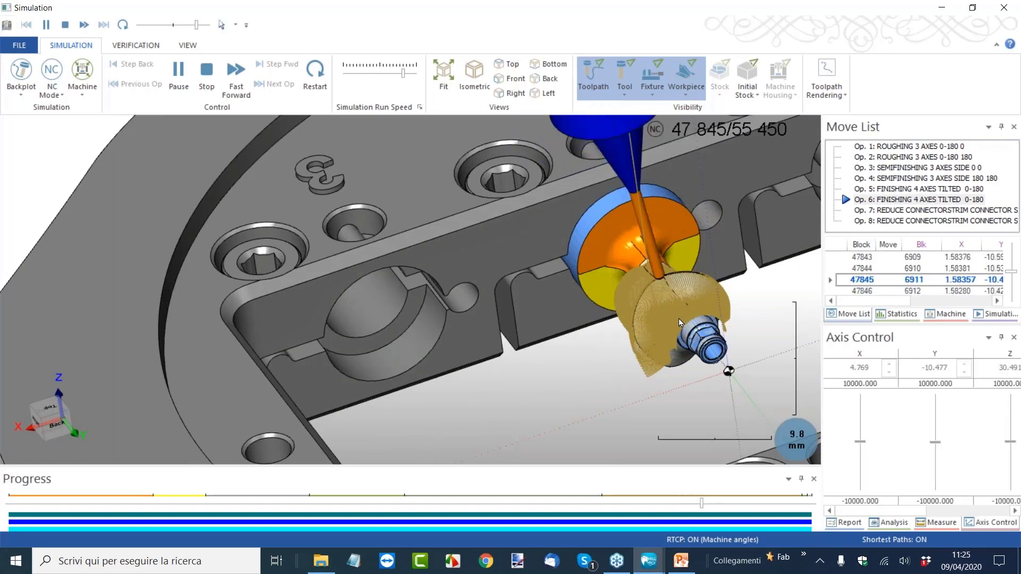
scroll(658, 313, down, 3)
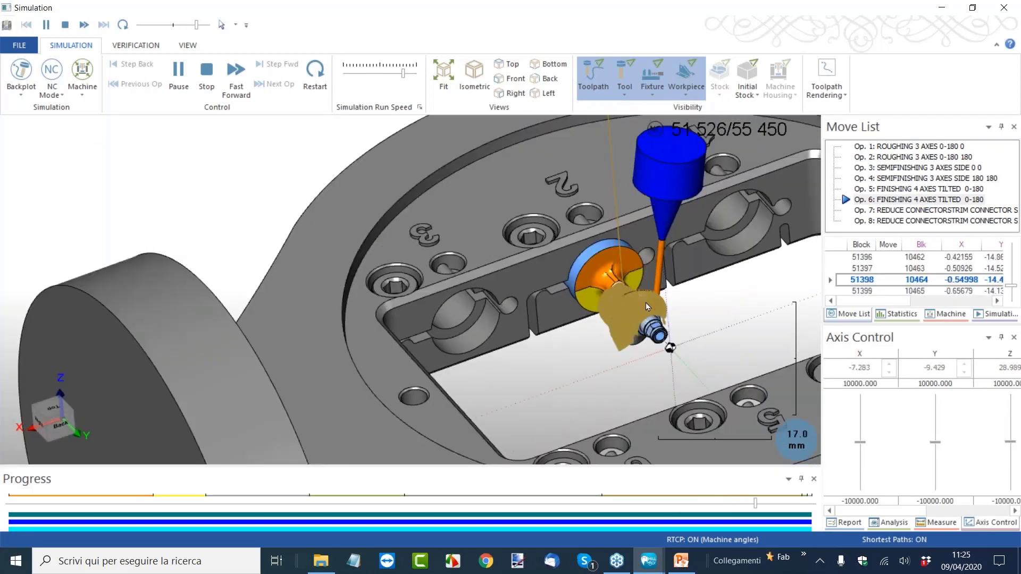
scroll(601, 319, up, 4)
scroll(612, 318, down, 4)
scroll(572, 346, up, 2)
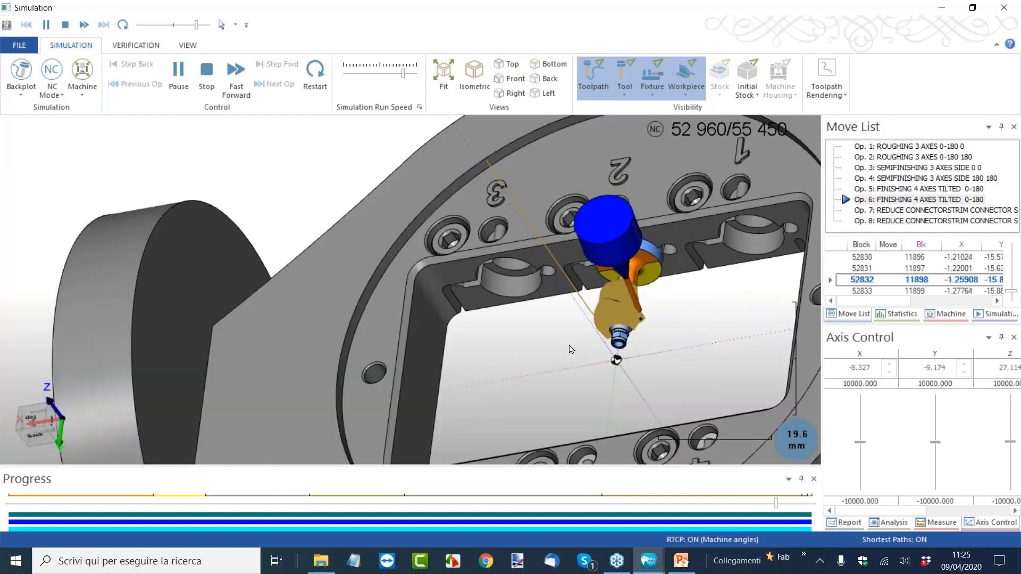
scroll(629, 327, up, 2)
middle_drag(629, 326, 670, 320)
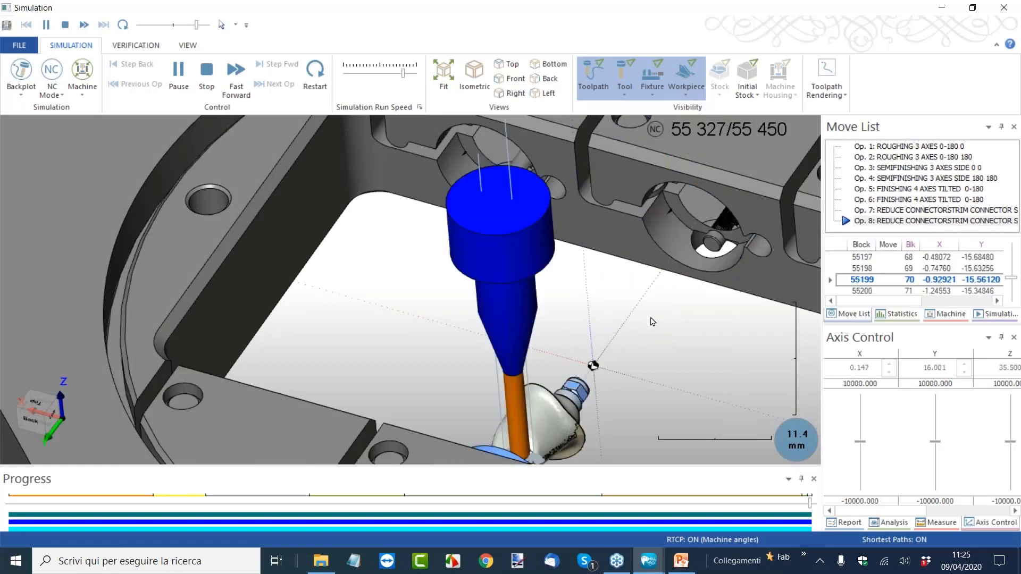
scroll(610, 310, down, 5)
scroll(596, 330, up, 4)
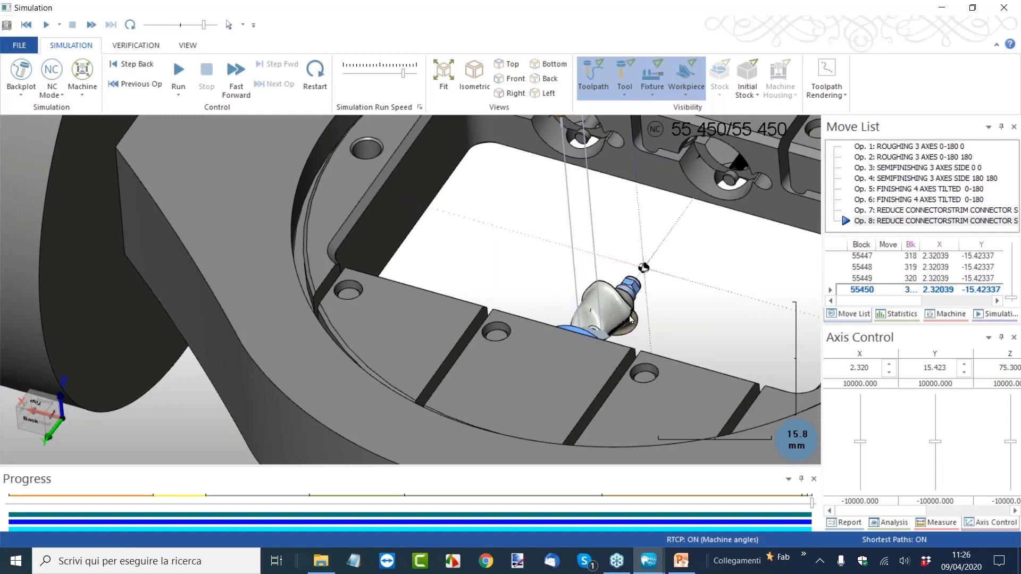
- Inspect the milled abutment and the cut at its connector in the finished simulation, and close the simulation
scroll(595, 346, down, 4)
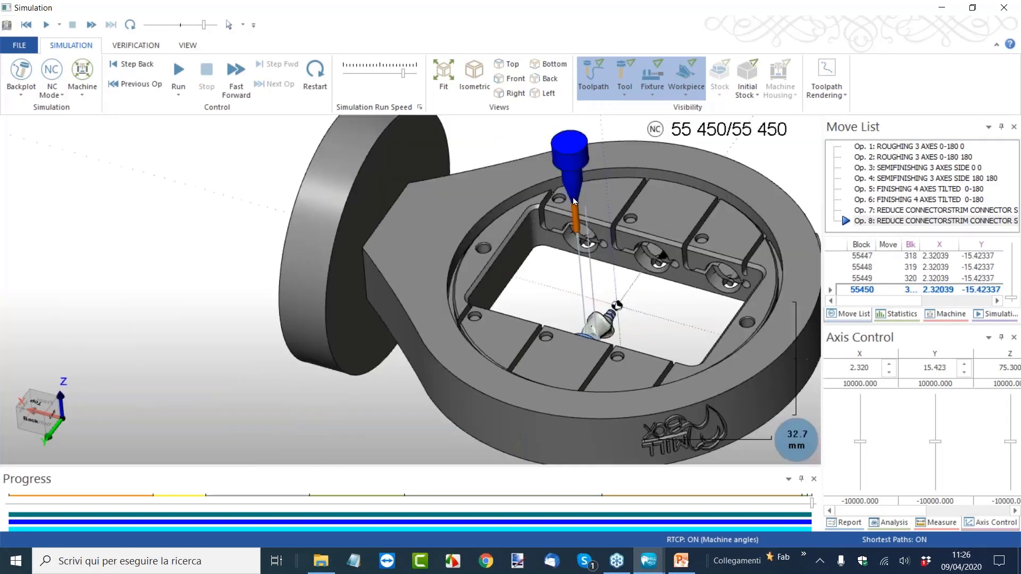
scroll(581, 232, up, 4)
scroll(582, 232, down, 2)
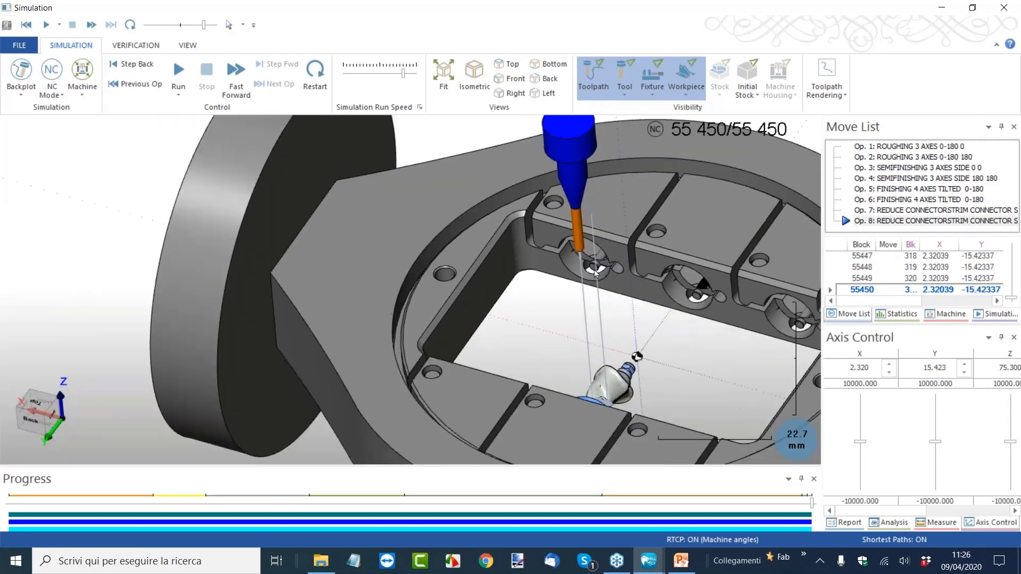
middle_drag(632, 338, 512, 378)
scroll(536, 361, up, 3)
scroll(484, 348, up, 5)
scroll(546, 233, down, 2)
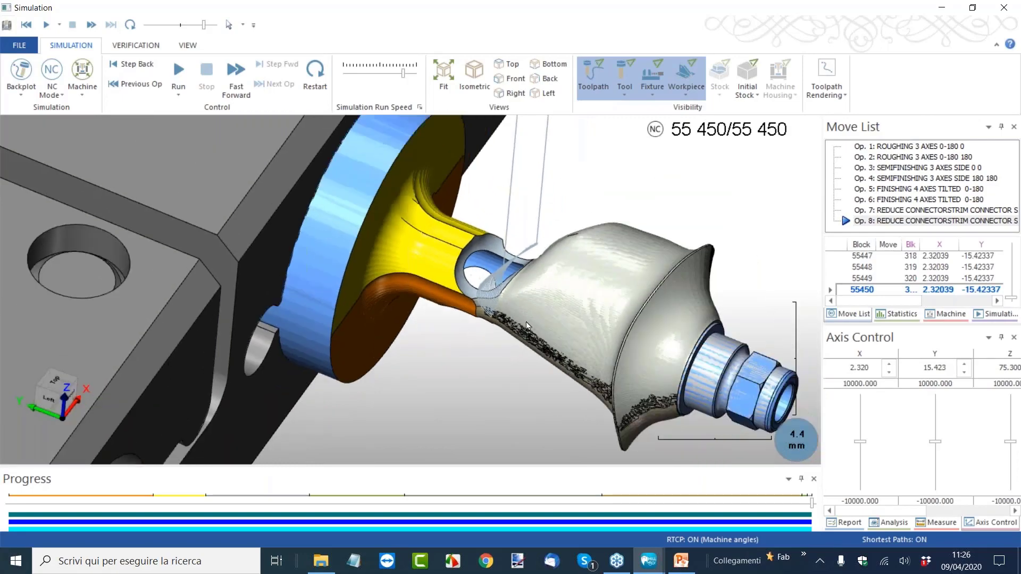
scroll(499, 282, up, 2)
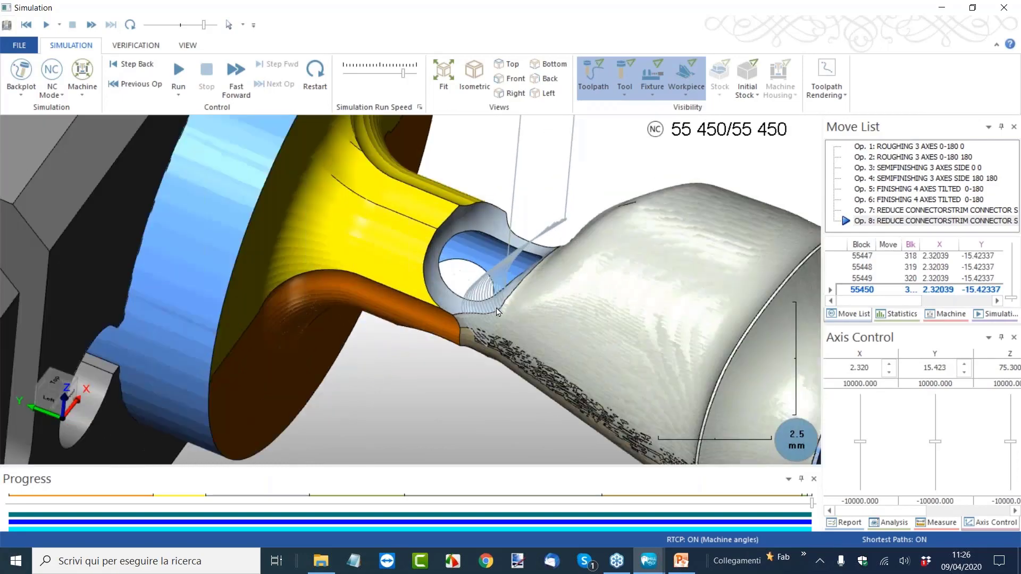
scroll(499, 329, down, 4)
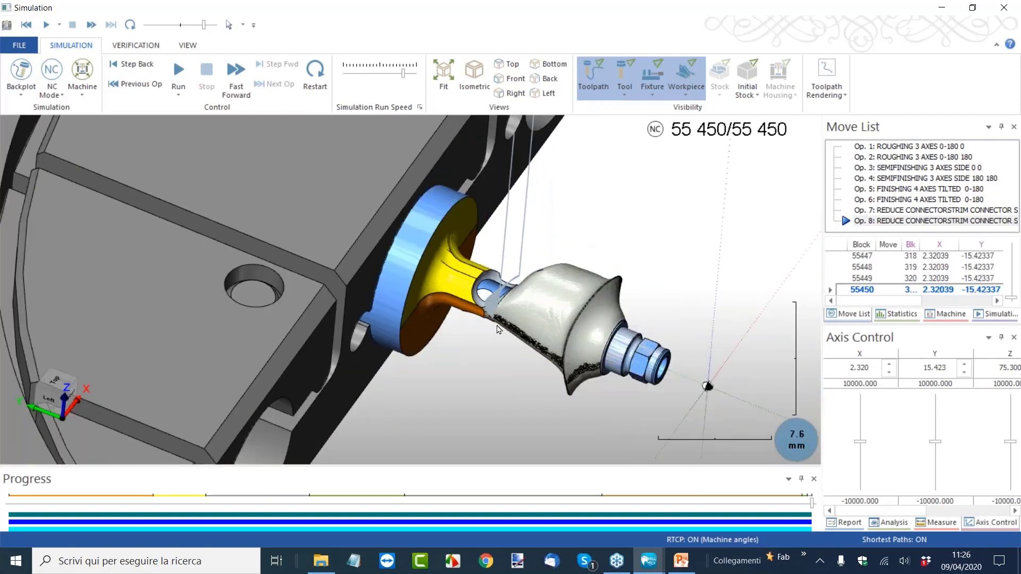
scroll(515, 310, down, 5)
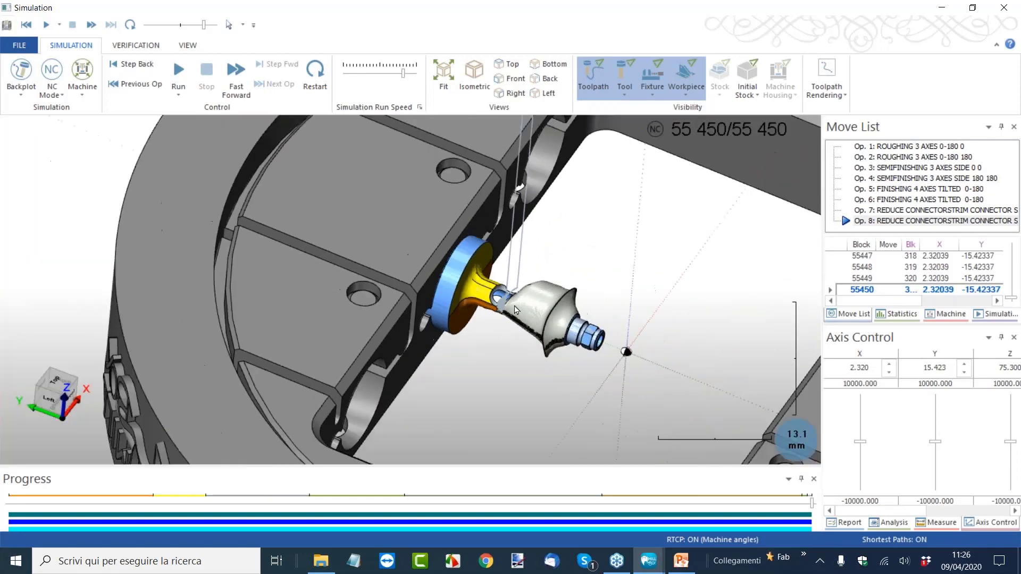
scroll(515, 314, up, 5)
scroll(494, 312, up, 1)
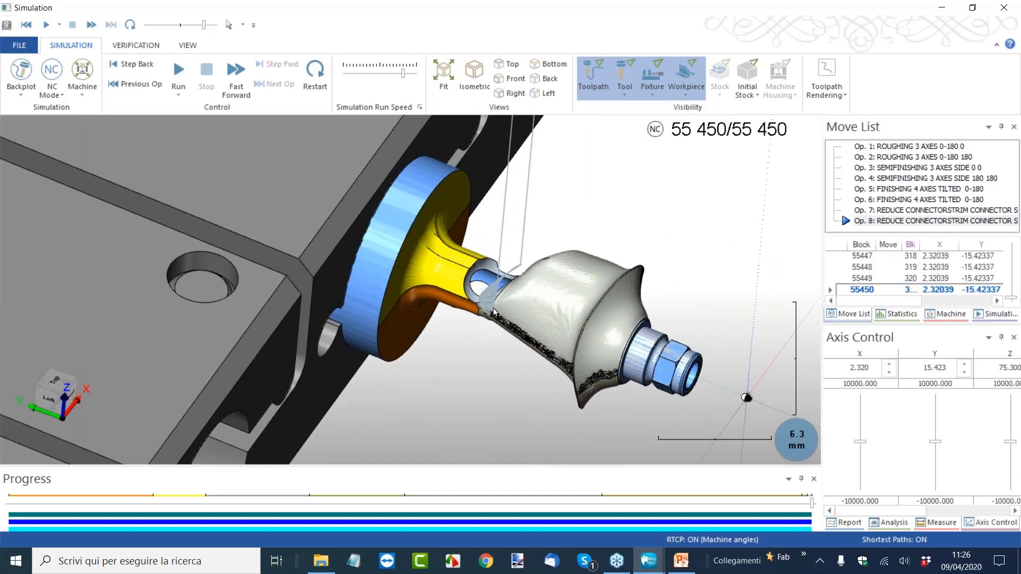
scroll(495, 311, down, 5)
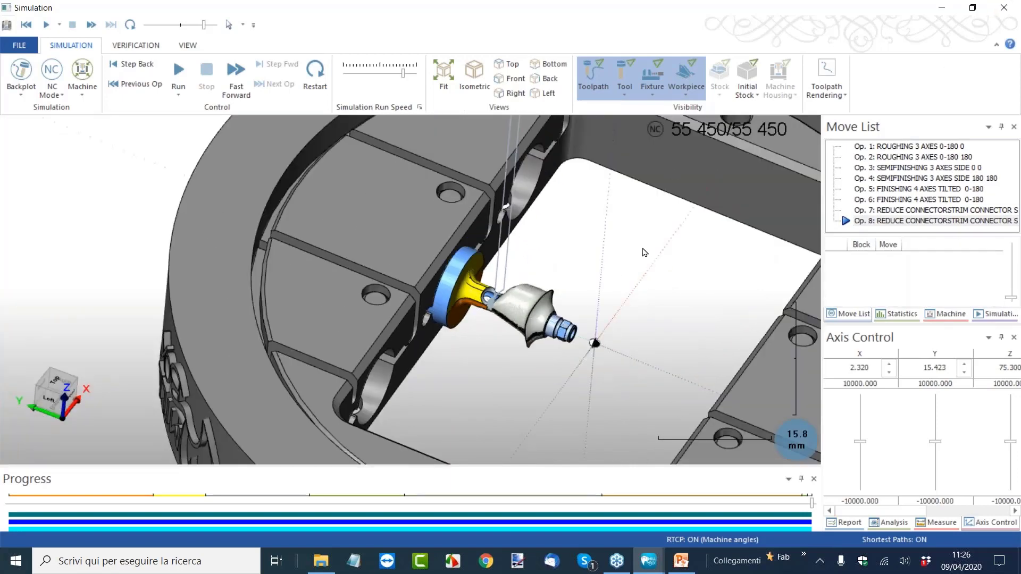
key(alt+F4)
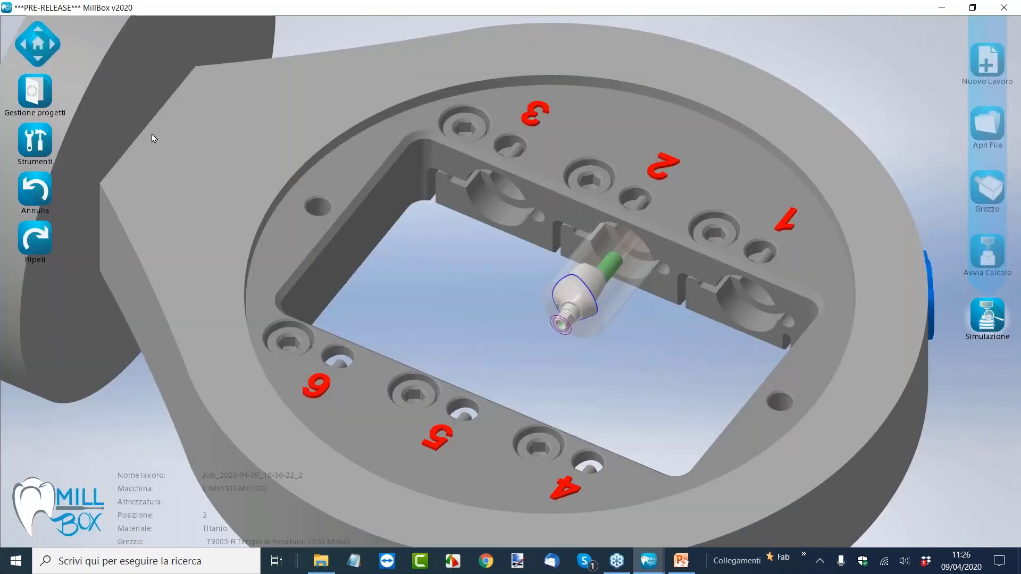
- Insert the engraving text 22 on the abutment's side below the margin line and tilt it
click(38, 43)
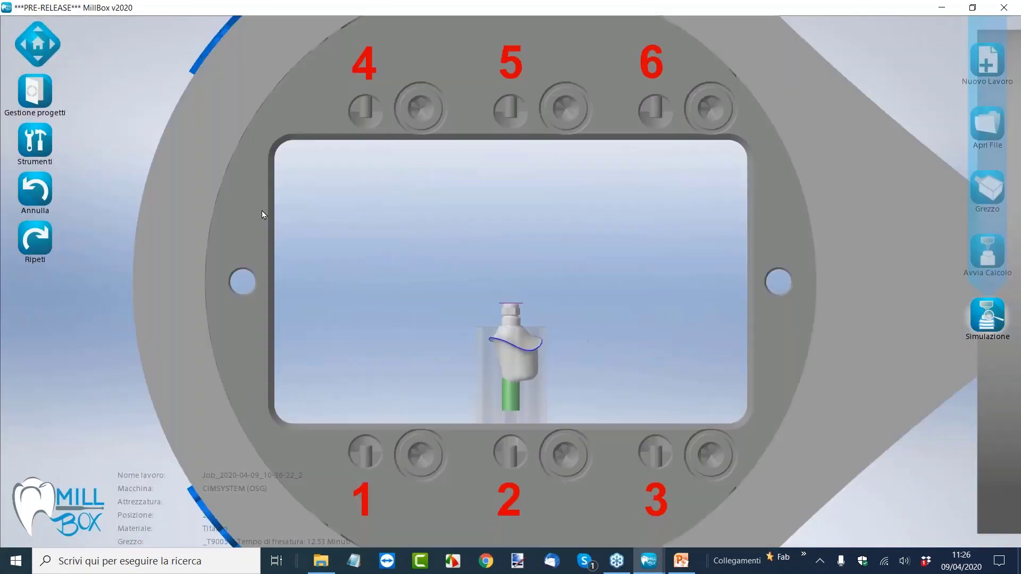
scroll(498, 343, up, 5)
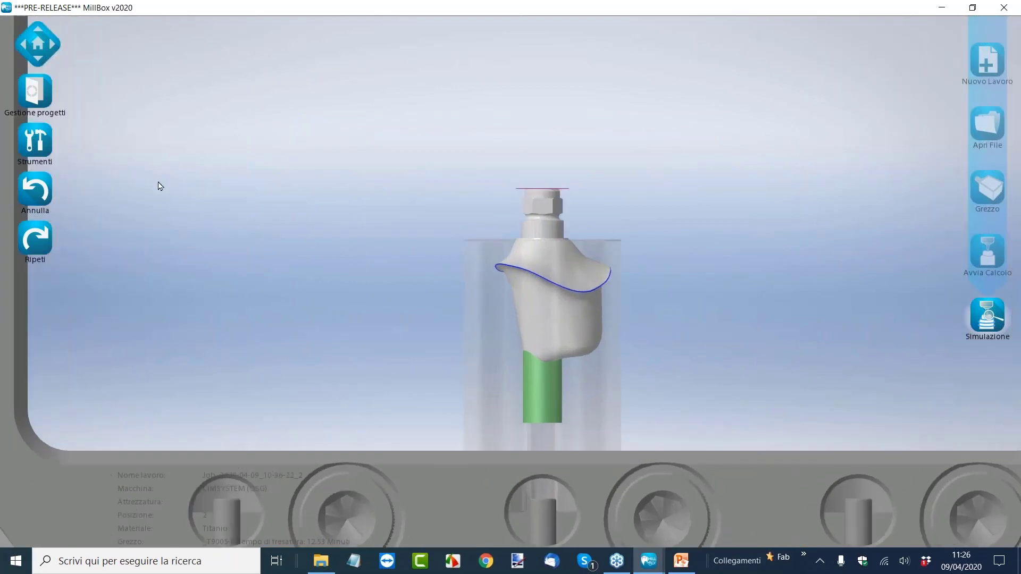
click(41, 153)
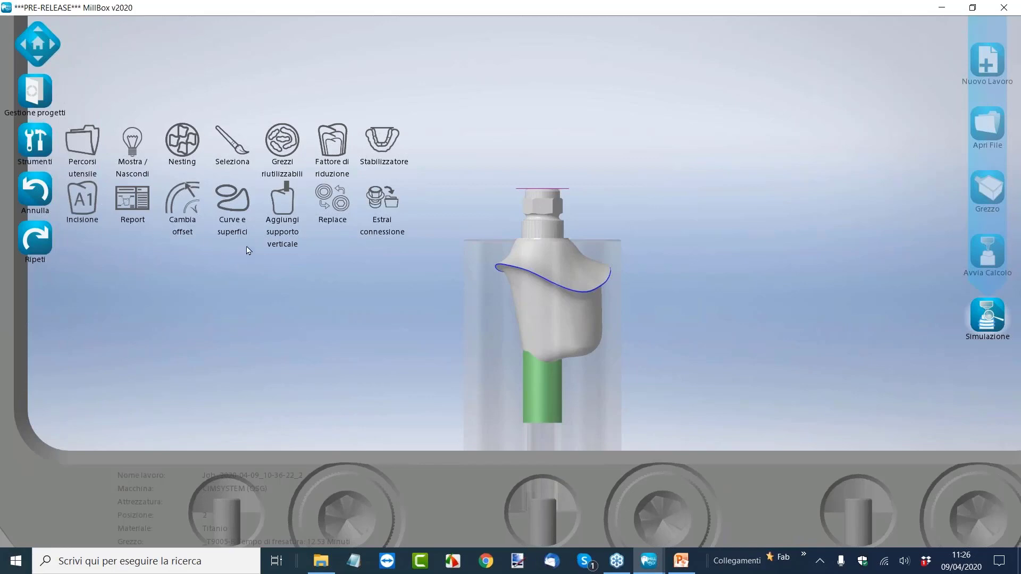
click(86, 200)
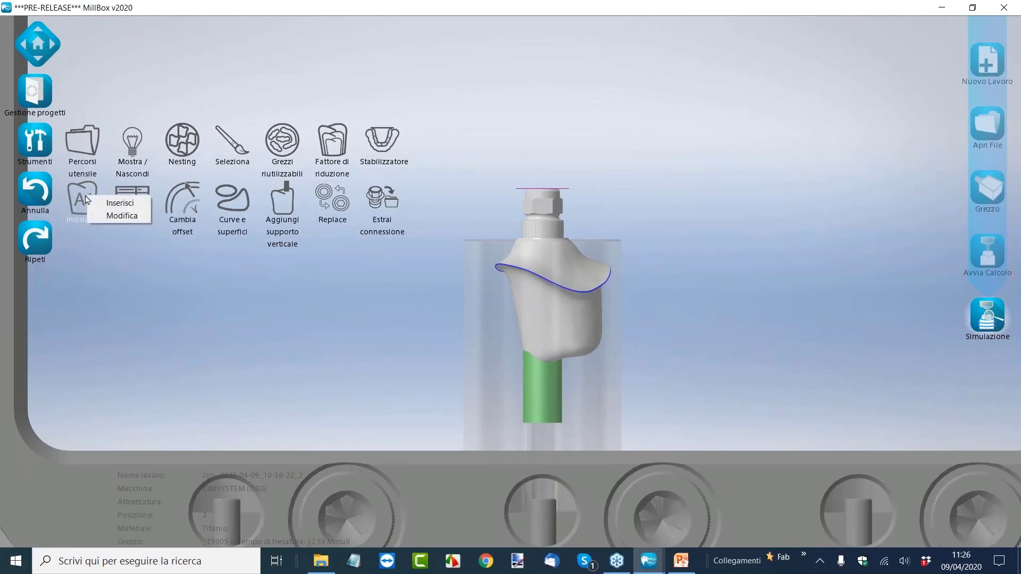
click(119, 203)
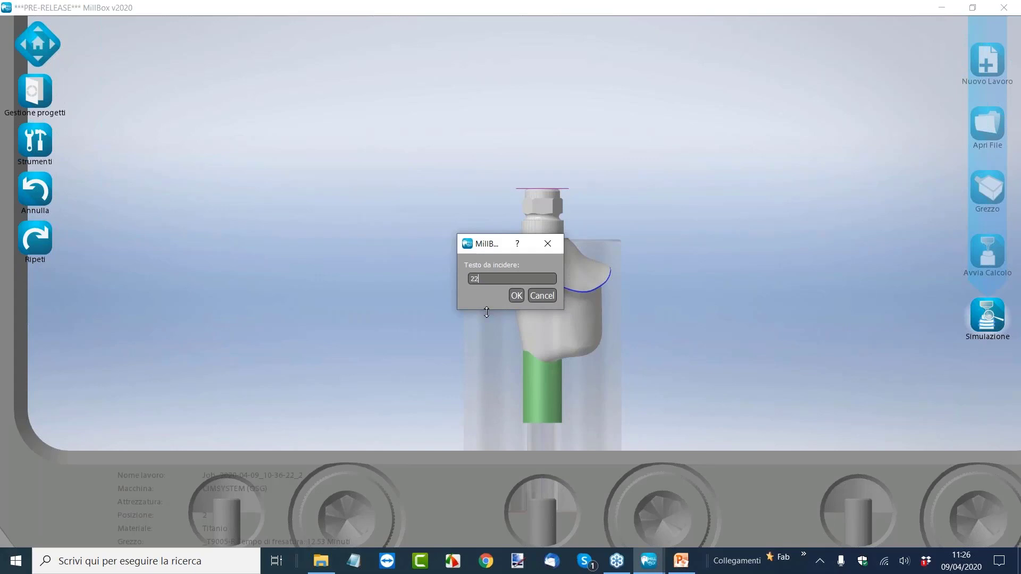
click(515, 299)
scroll(540, 338, up, 3)
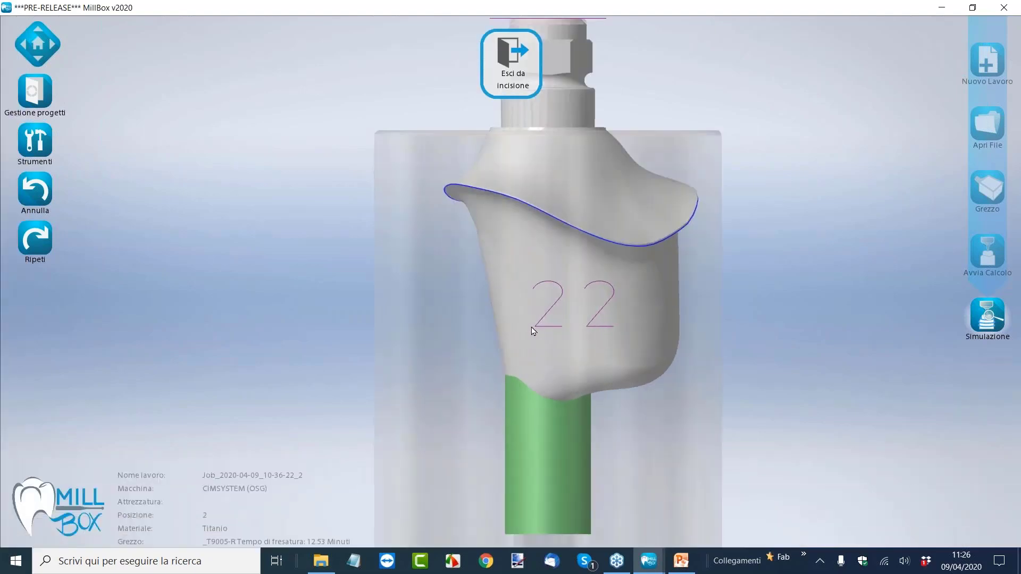
drag(526, 347, 531, 318)
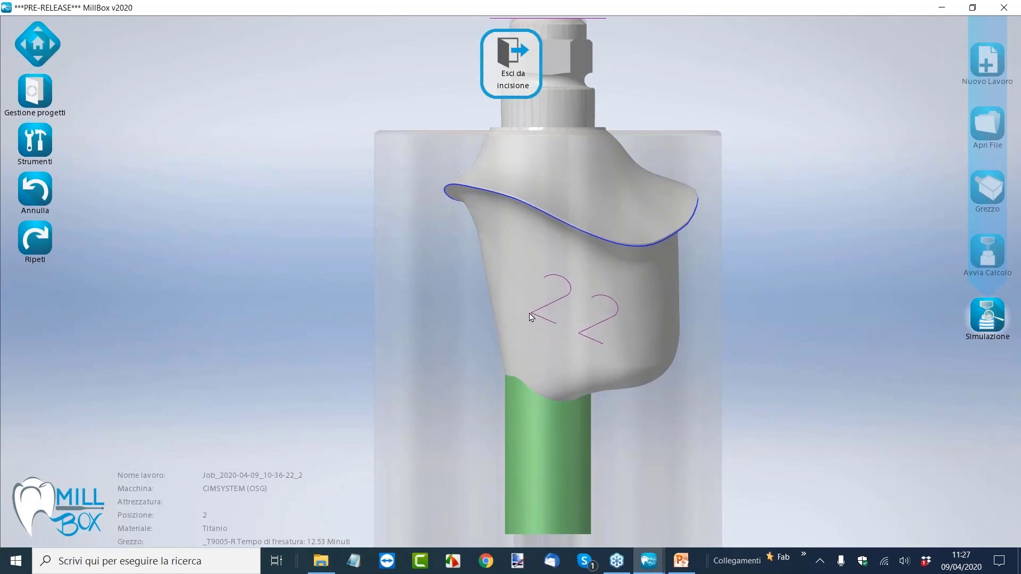
- Try to change the abutment's engraving text to 23
double_click(530, 319)
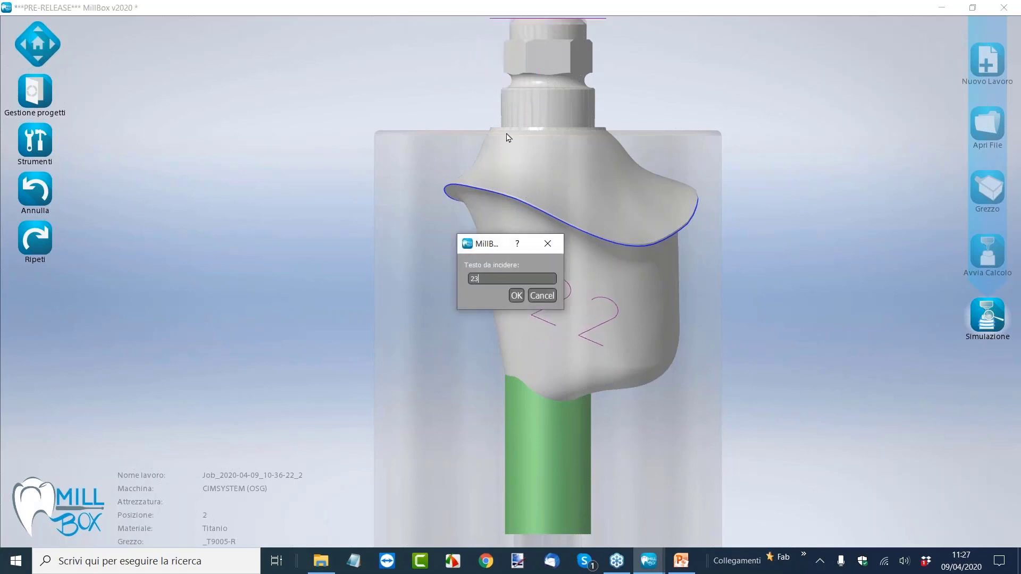
click(541, 300)
middle_drag(372, 304, 432, 162)
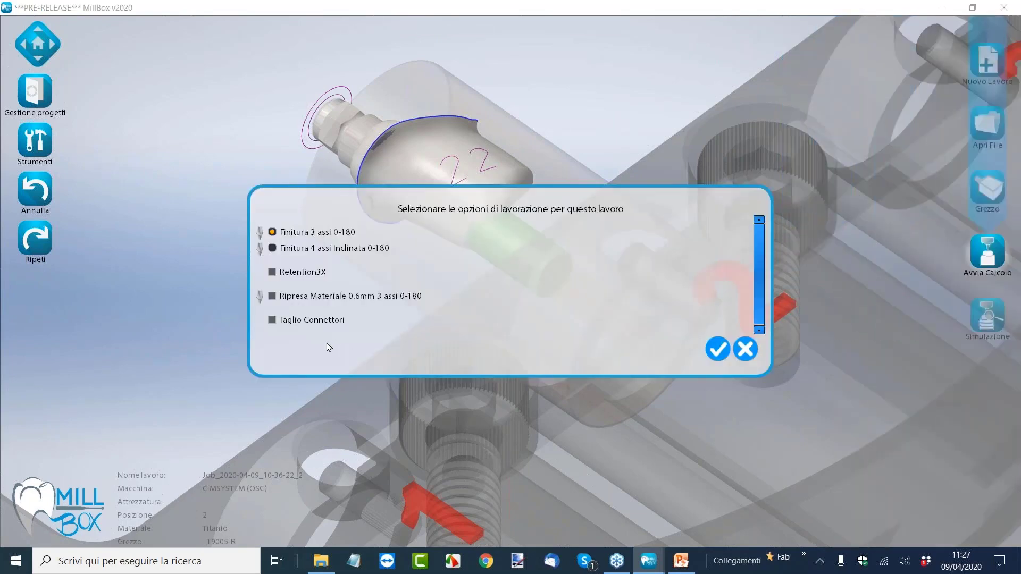
- Enable the Retention3X and Taglio Connettori machining options and calculate the toolpath with the listed tools
click(304, 280)
click(301, 326)
click(717, 350)
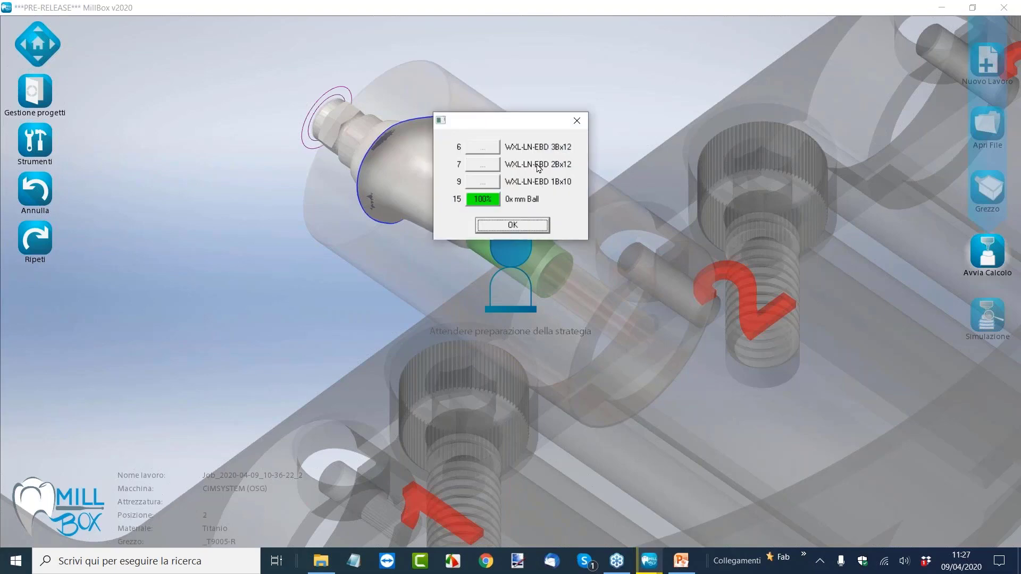
click(514, 226)
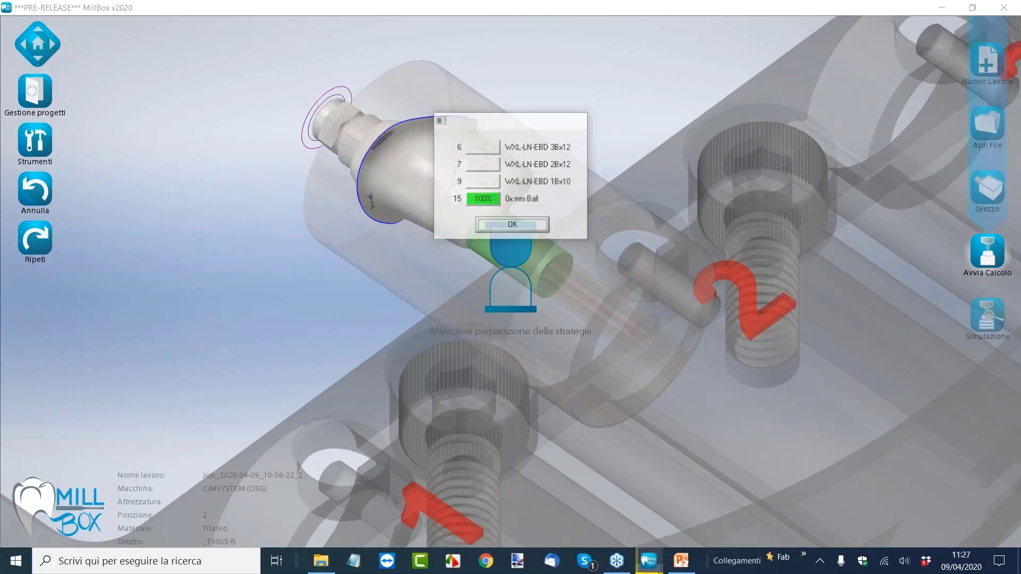
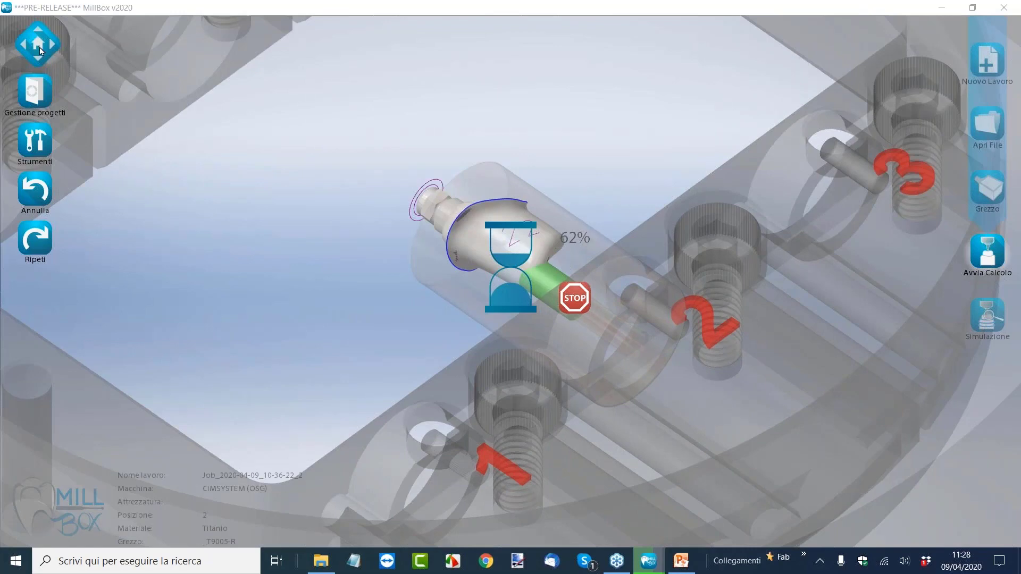
- Decline updating the tool life with this toolpath and close the notice with the toolpath's output folder
drag(497, 240, 582, 72)
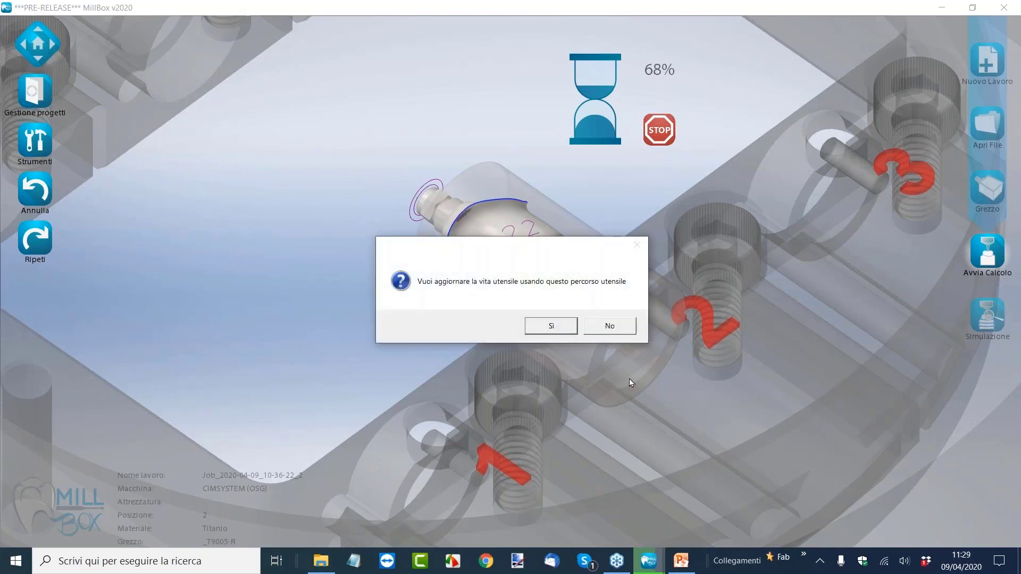
click(622, 328)
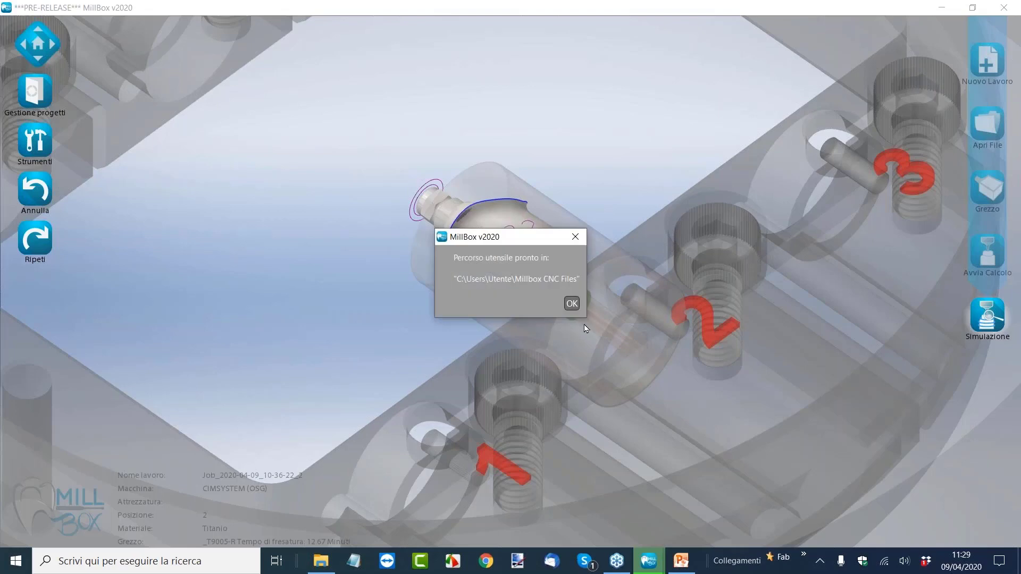
click(576, 308)
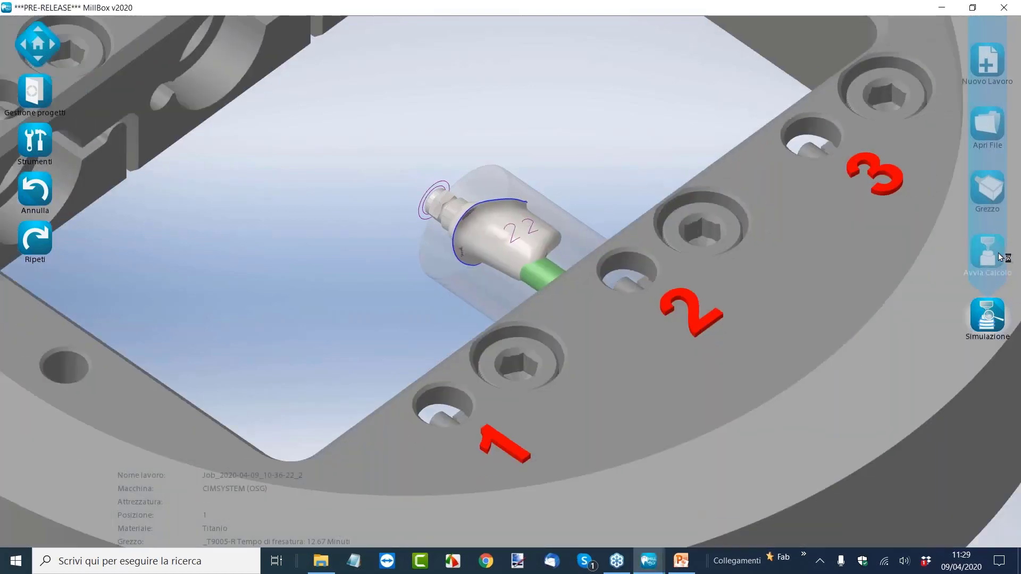
- Open the simulation of the recalculated job and select operation 7, RETENTION0, in its list of operations
click(982, 318)
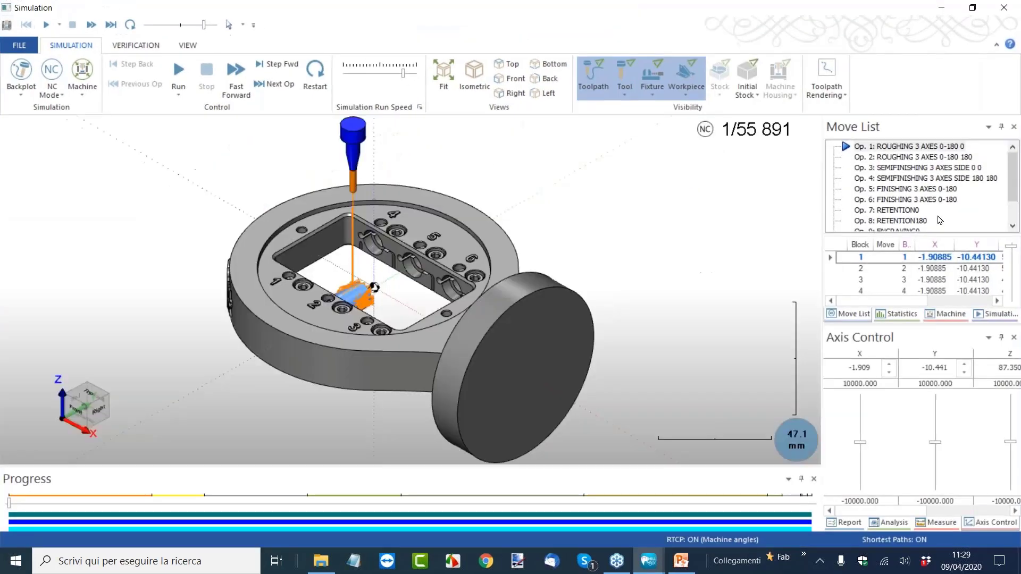
scroll(994, 207, down, 1)
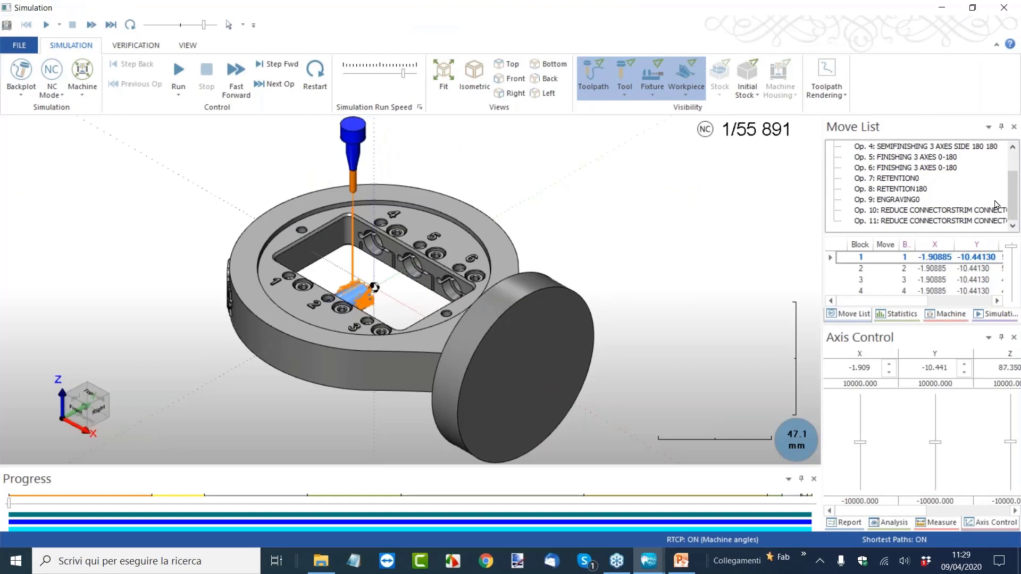
click(905, 180)
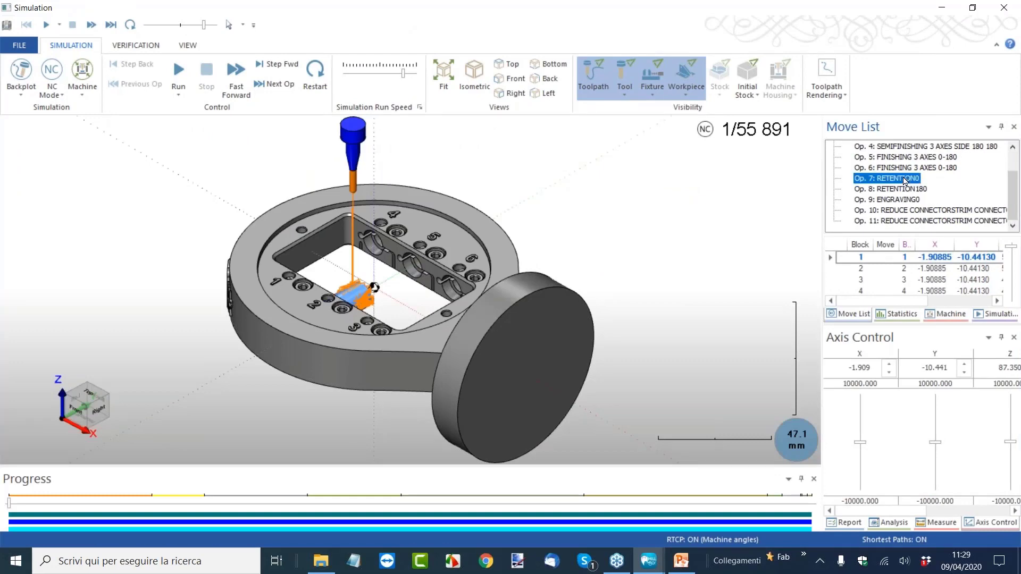
- Jump the simulation to operation 7, RETENTION0, and run it through to the end of the last operation
double_click(906, 180)
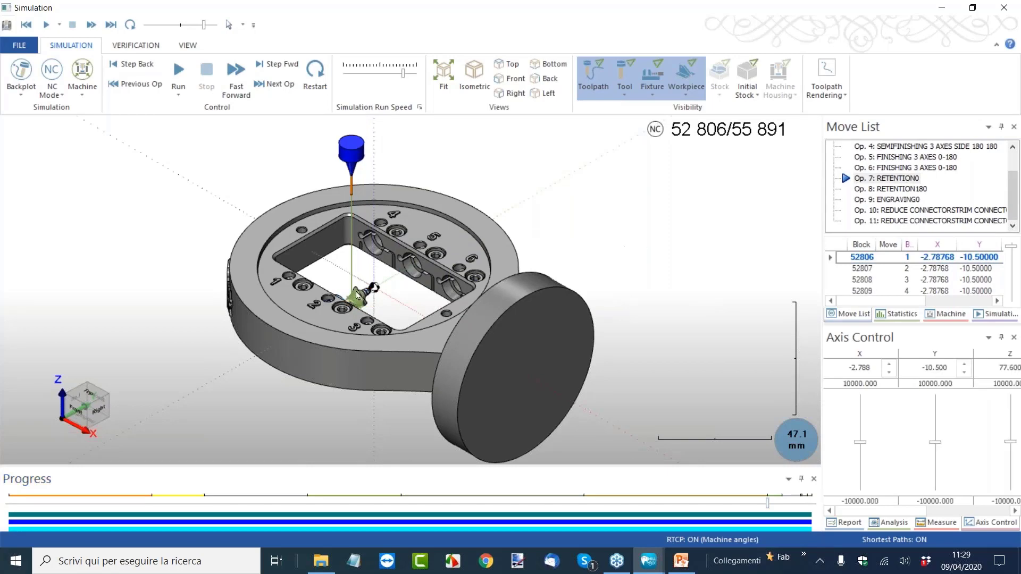
scroll(357, 295, up, 5)
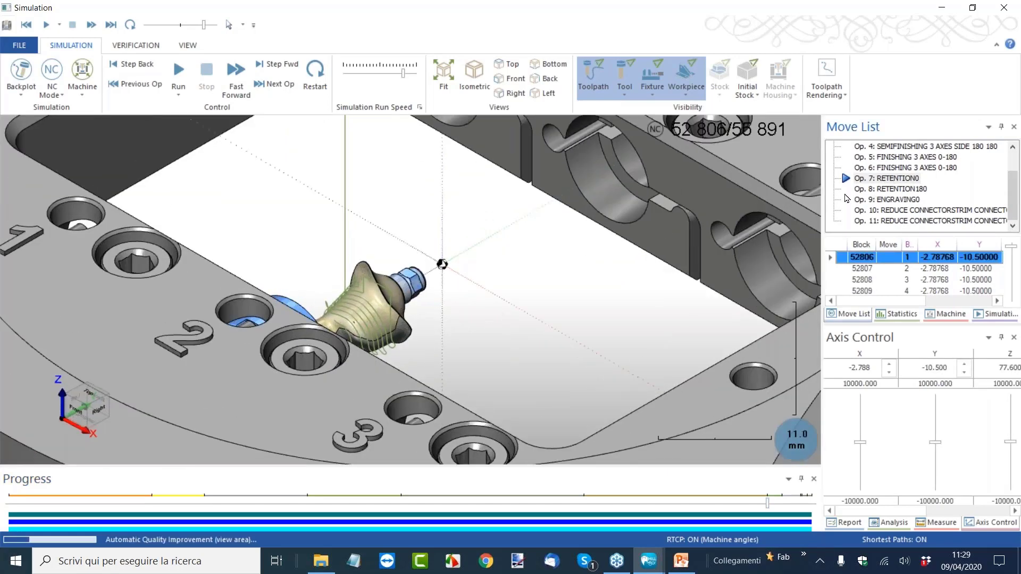
scroll(481, 280, down, 2)
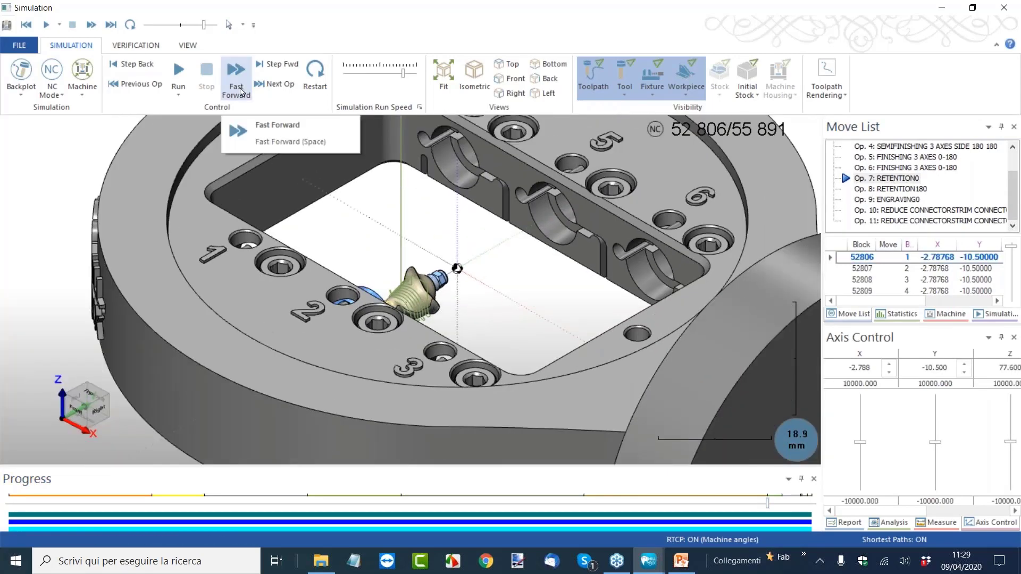
click(180, 72)
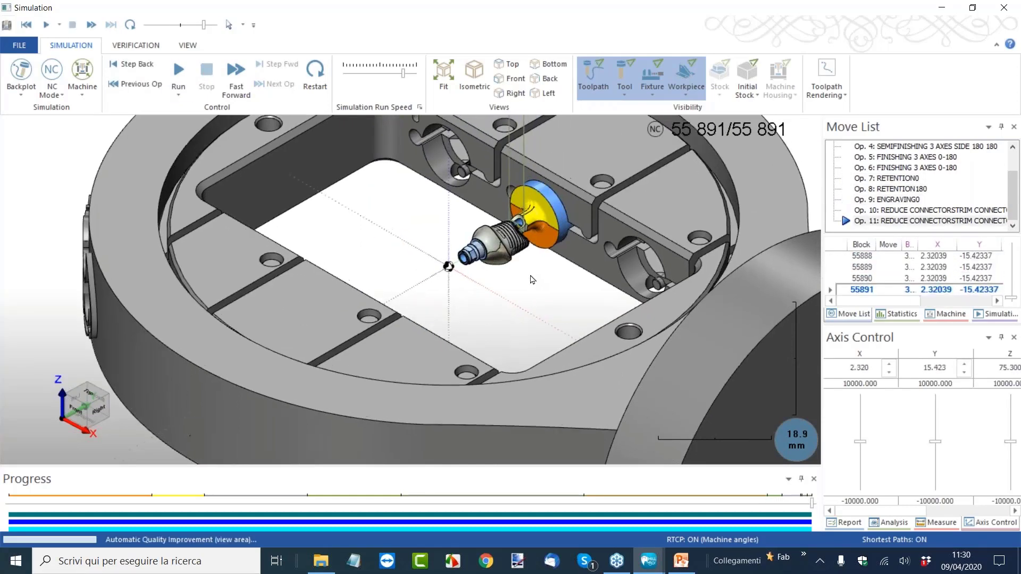
- Hide the workpiece in the simulation so that only the milled stock of the abutment shows
middle_drag(532, 280, 516, 149)
scroll(532, 299, up, 5)
scroll(527, 186, up, 3)
scroll(535, 222, down, 3)
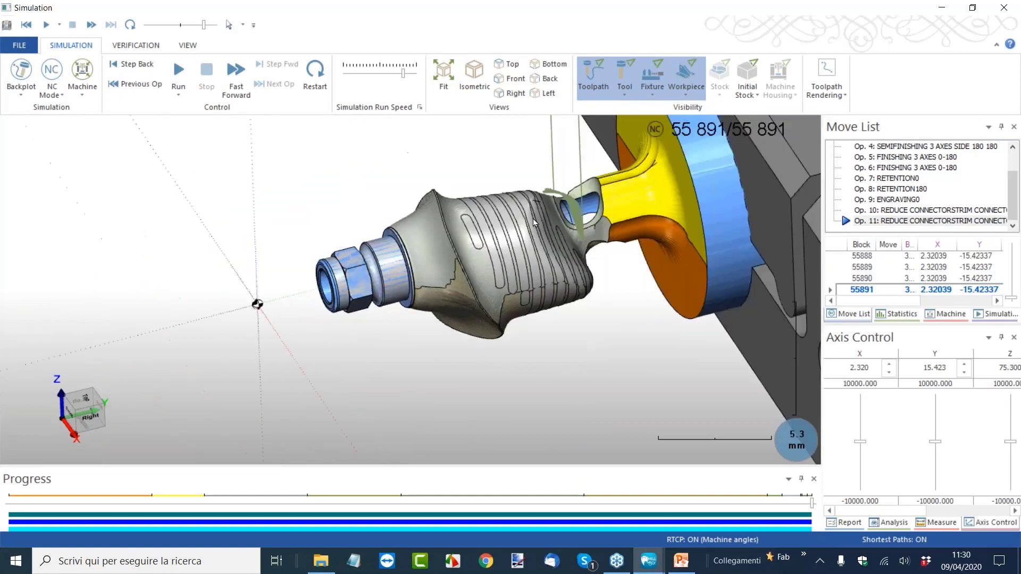
scroll(534, 223, up, 3)
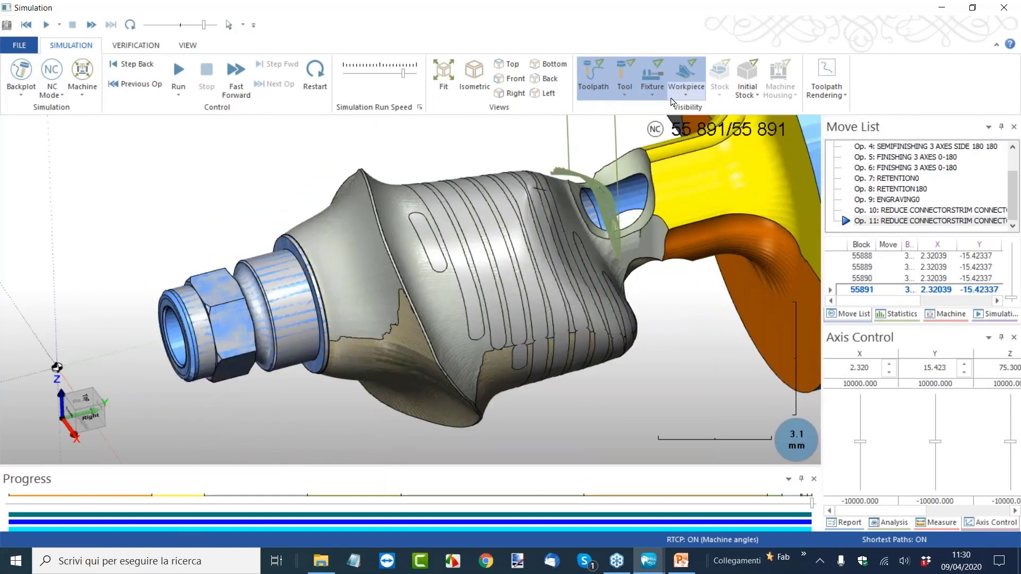
click(702, 139)
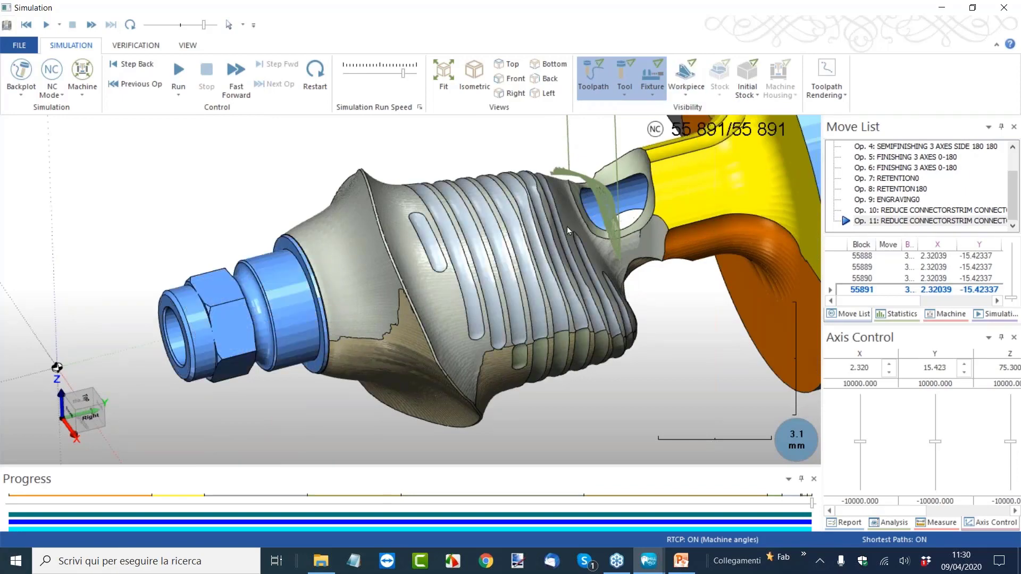
- Examine the milled retention grooves and the reduced connector around the abutment, and close the simulation
scroll(509, 216, up, 2)
scroll(479, 229, up, 3)
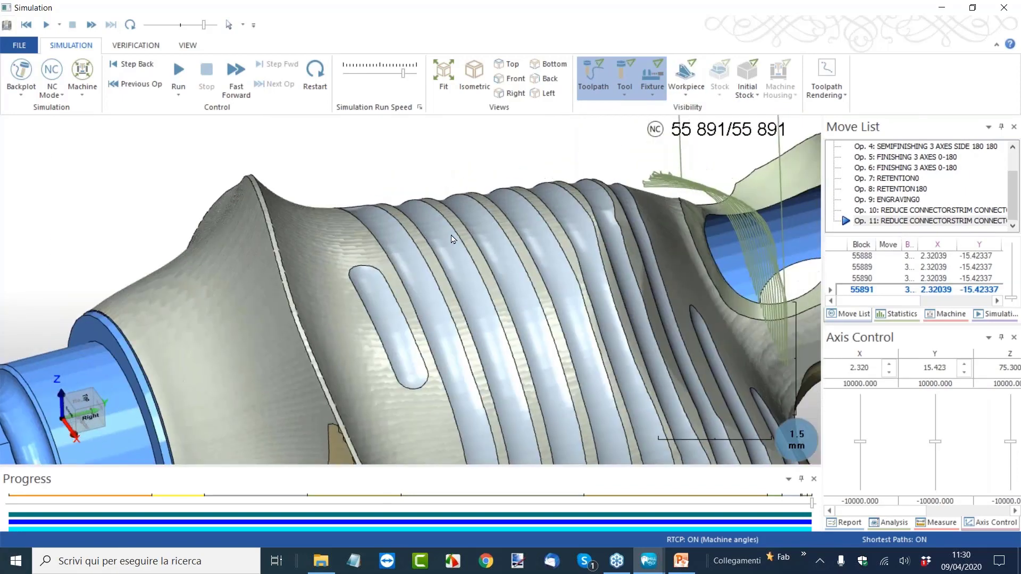
drag(451, 239, 427, 222)
scroll(456, 228, down, 5)
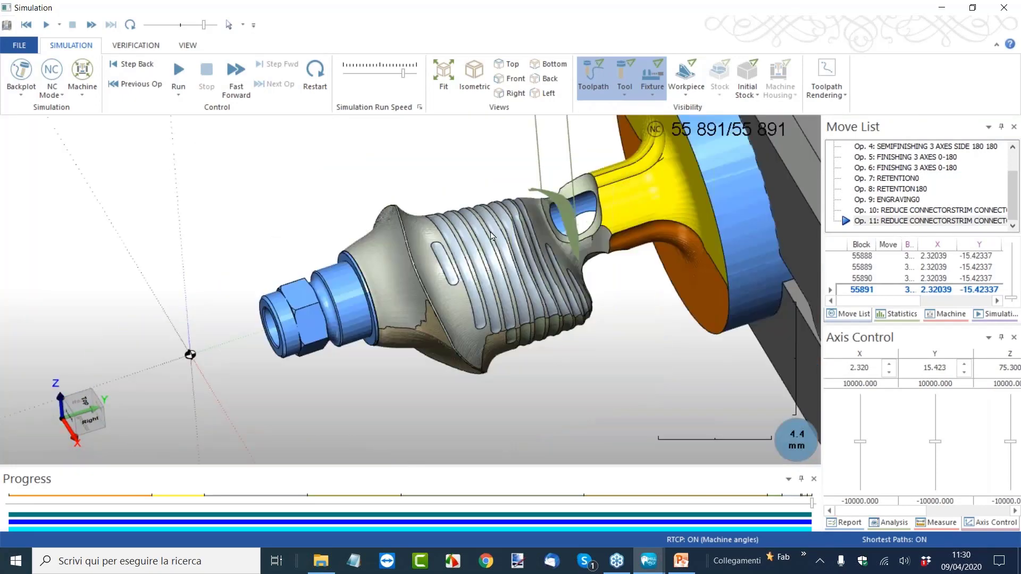
drag(479, 255, 416, 233)
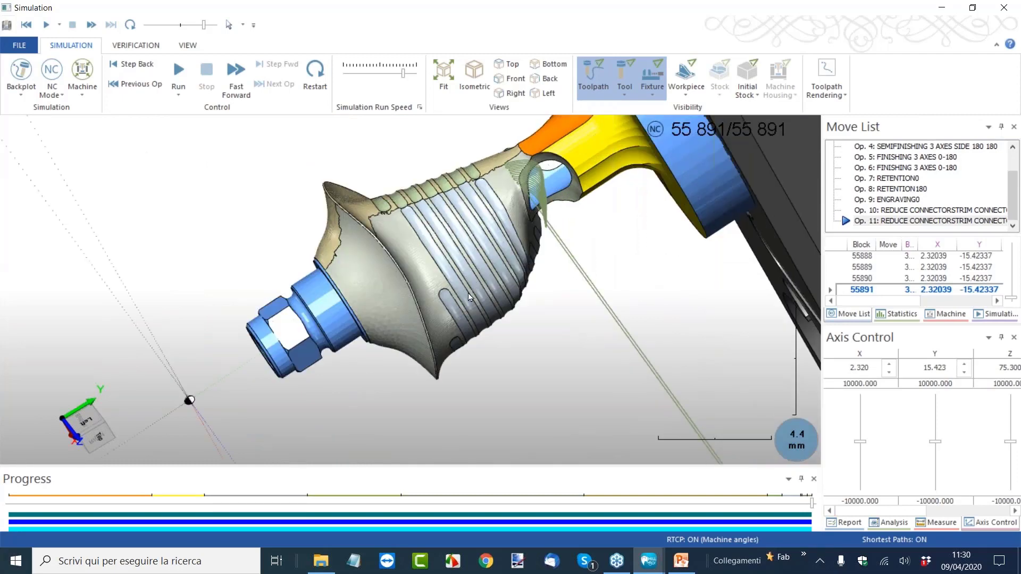
mouse_move(474, 311)
middle_down()
mouse_move(453, 273)
mouse_move(478, 298)
middle_up()
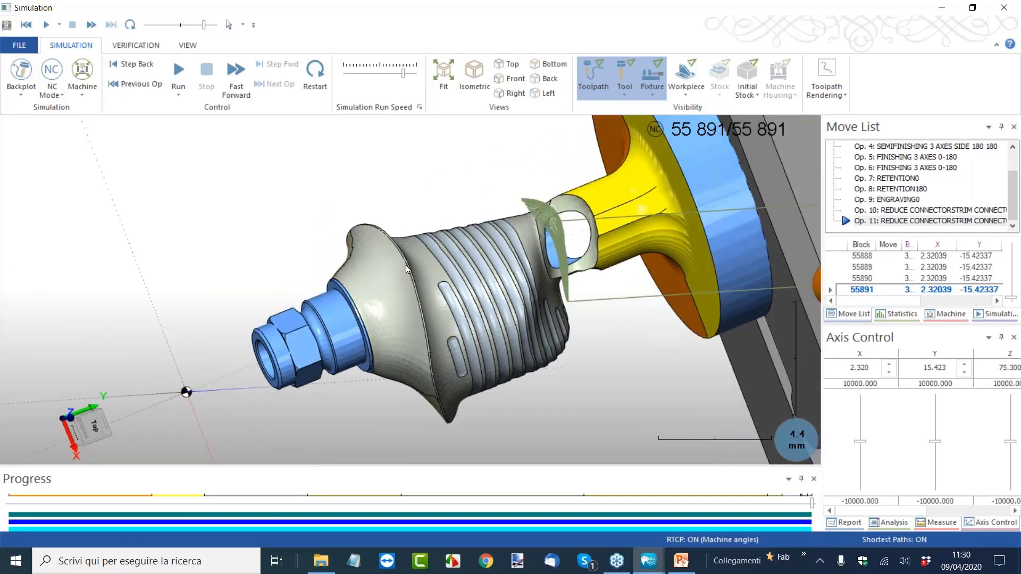
middle_drag(465, 299, 447, 279)
scroll(448, 279, down, 4)
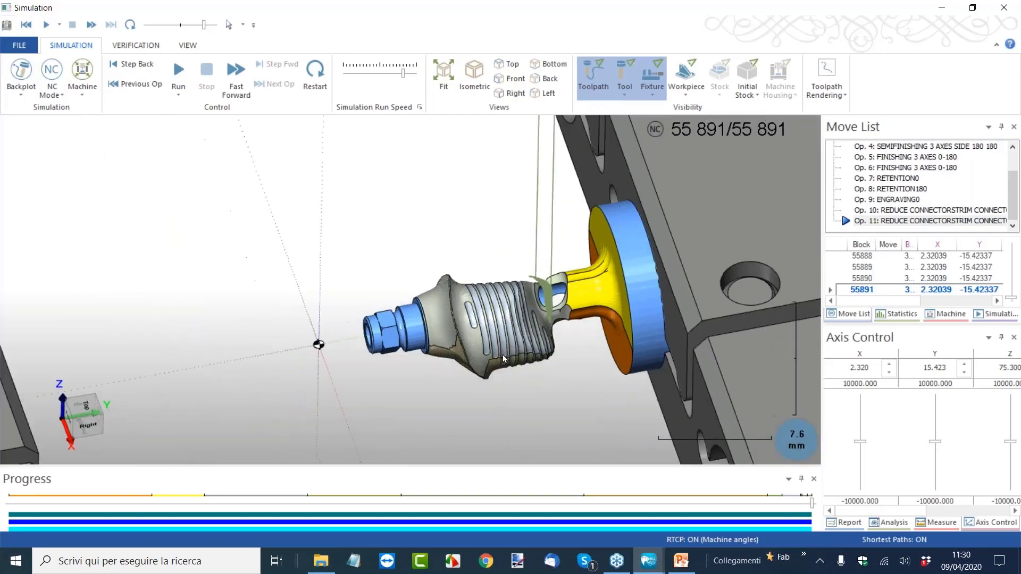
middle_drag(496, 326, 509, 350)
scroll(509, 349, up, 3)
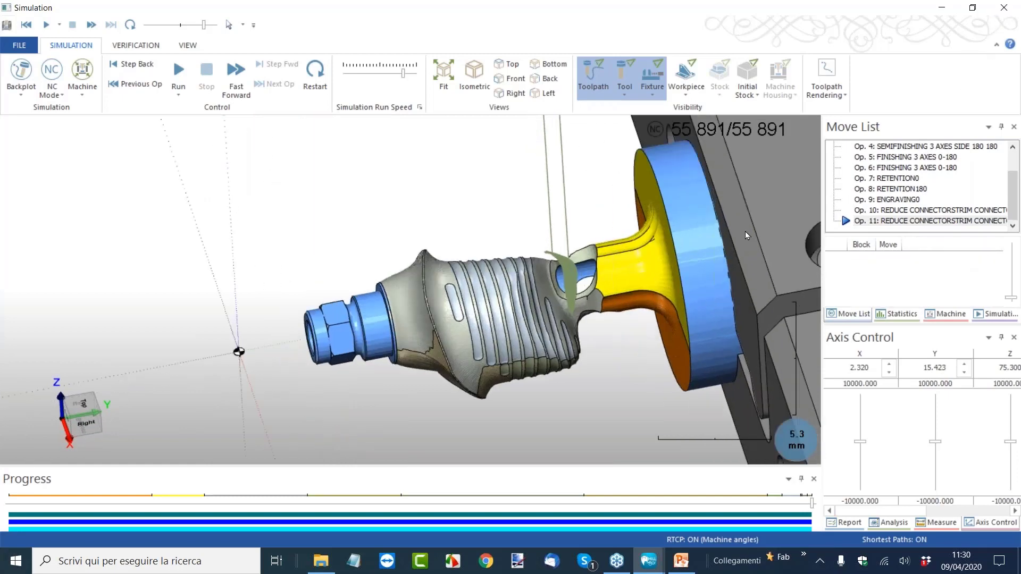
key(alt+F4)
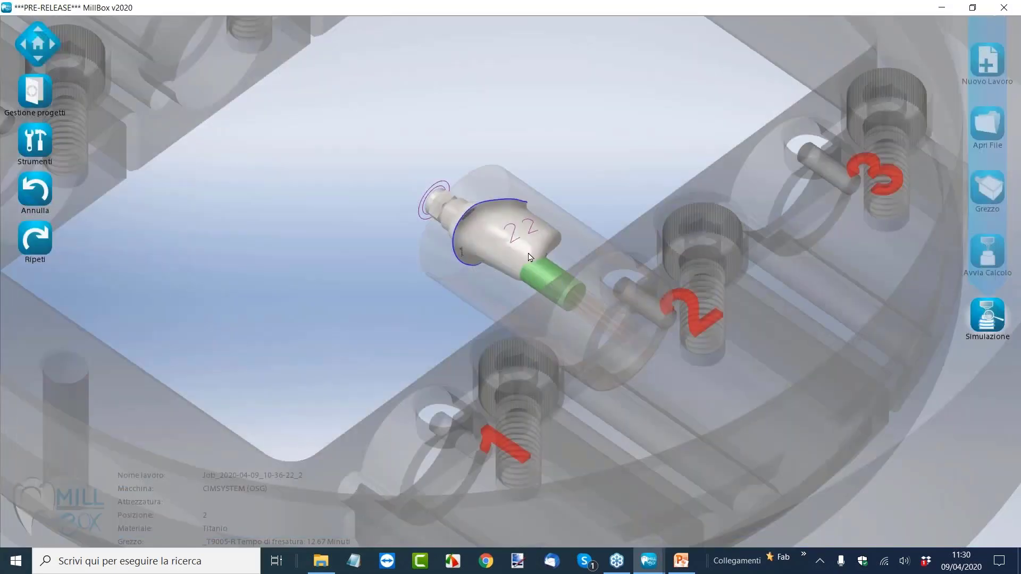
- Create a new job on the CIMSYSTEM machine with material Titanio, fixture NT 6 POS and position 3
scroll(529, 258, down, 3)
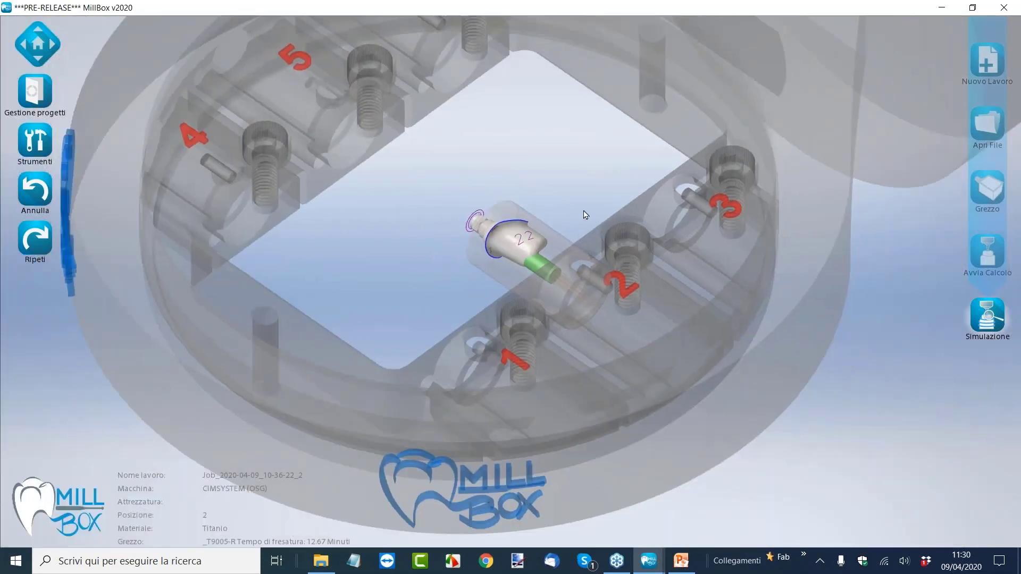
scroll(536, 228, down, 3)
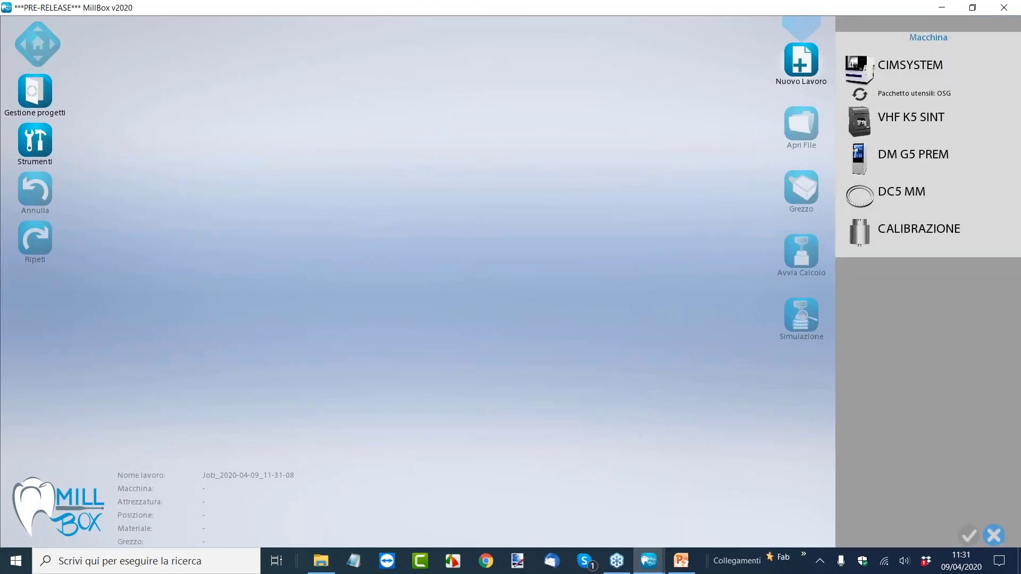
click(916, 84)
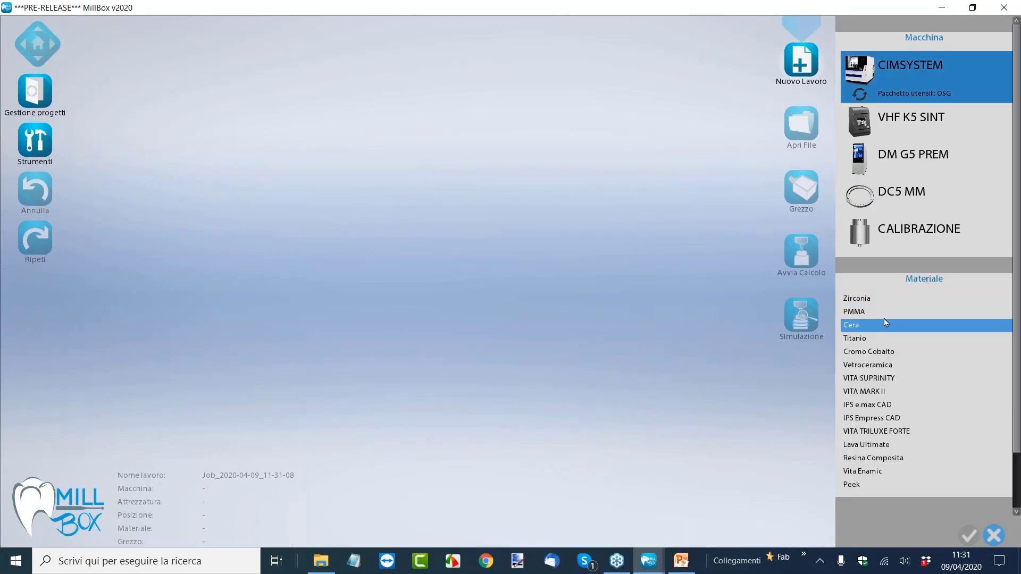
click(880, 339)
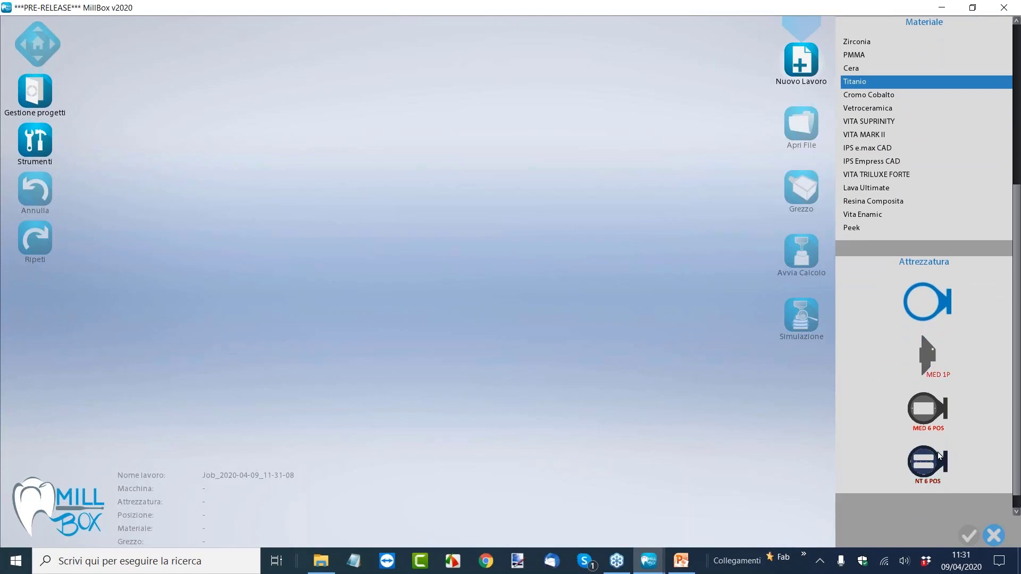
click(937, 452)
click(587, 296)
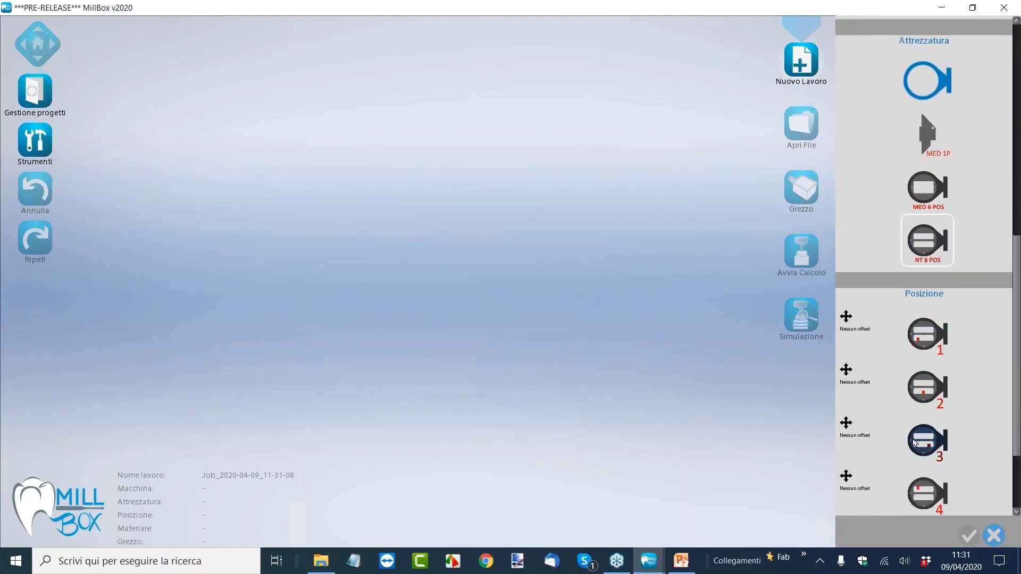
click(928, 442)
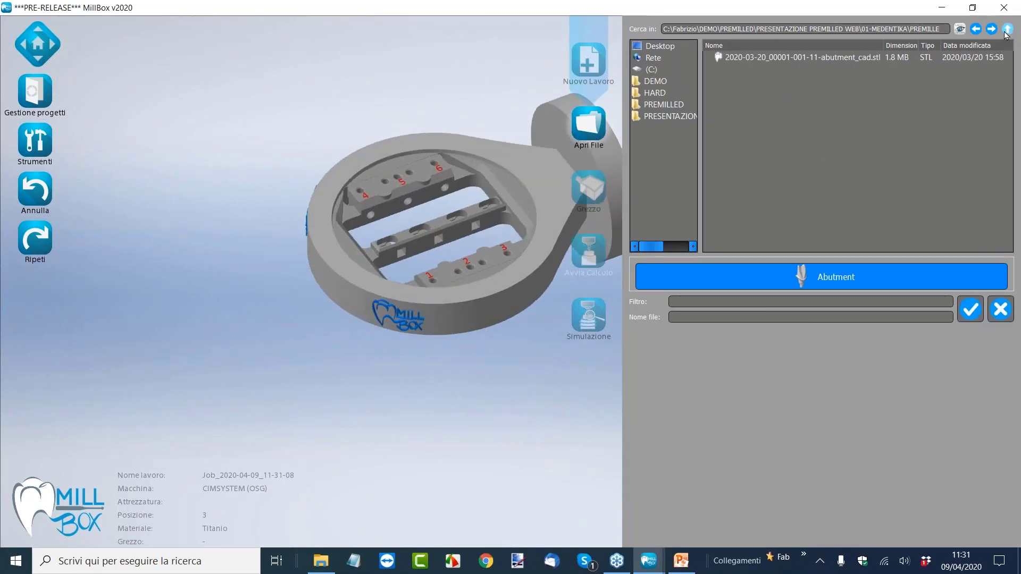
click(662, 117)
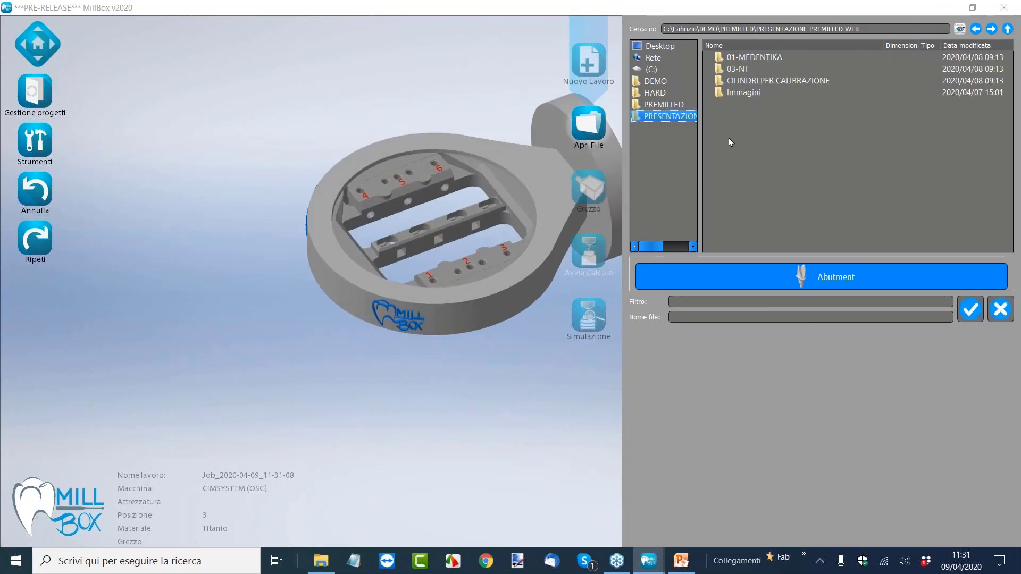
double_click(742, 69)
click(783, 71)
double_click(783, 69)
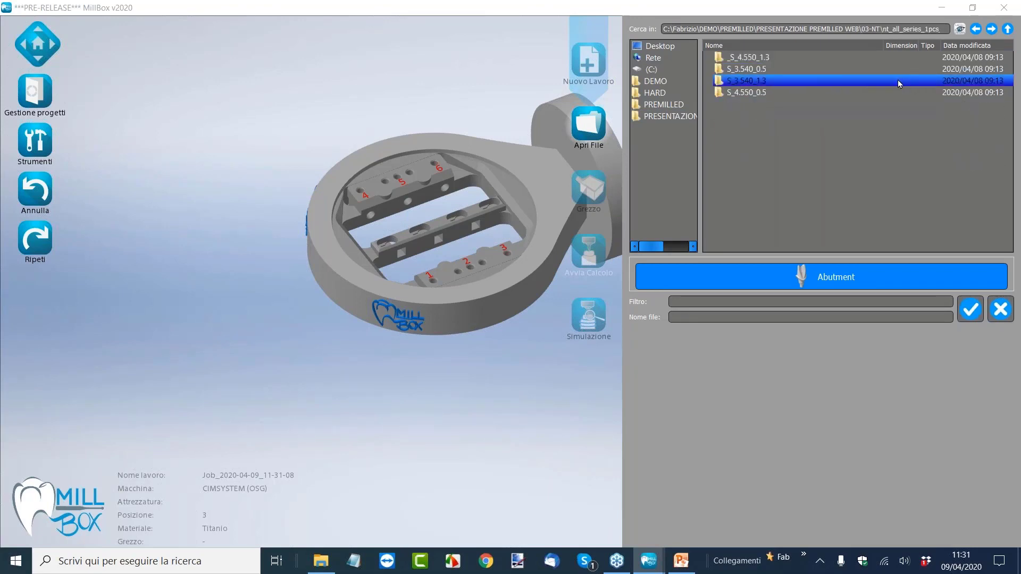
click(770, 57)
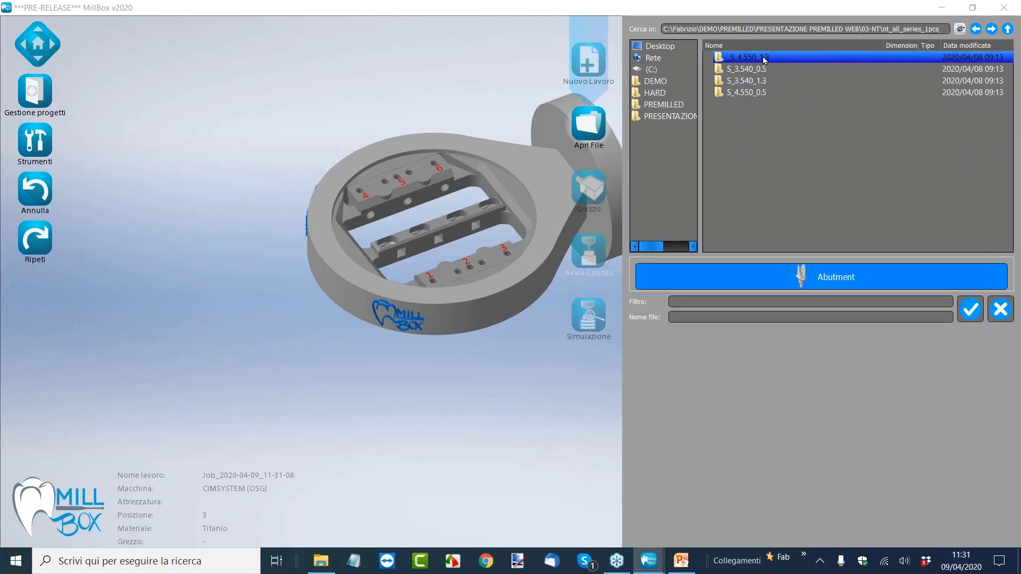
double_click(755, 58)
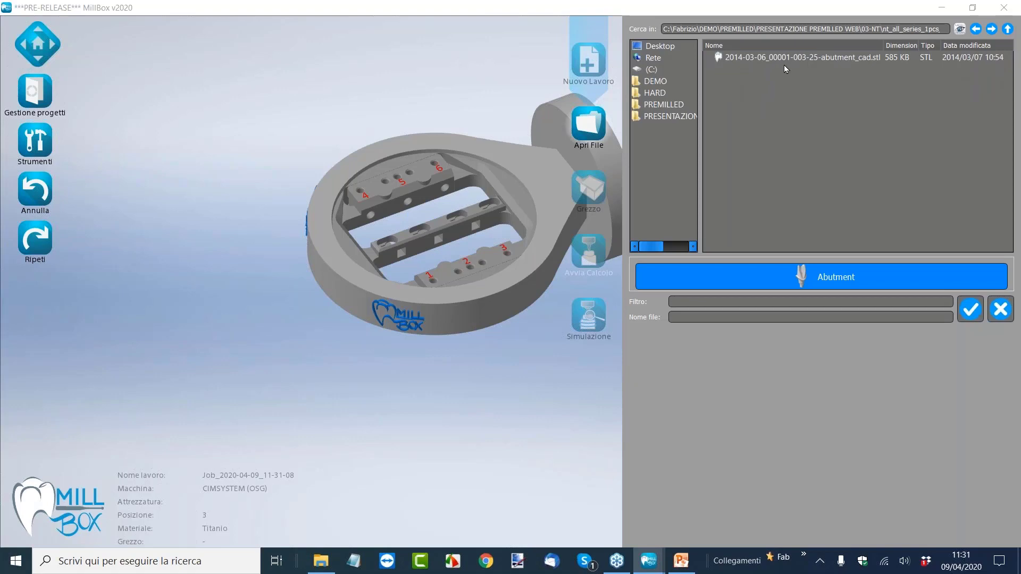
click(785, 59)
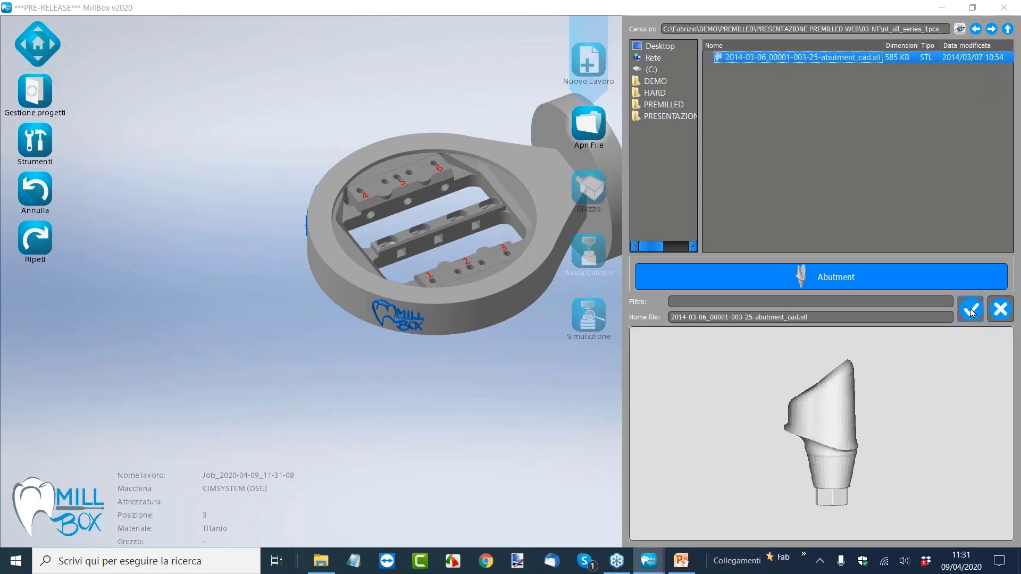
click(971, 313)
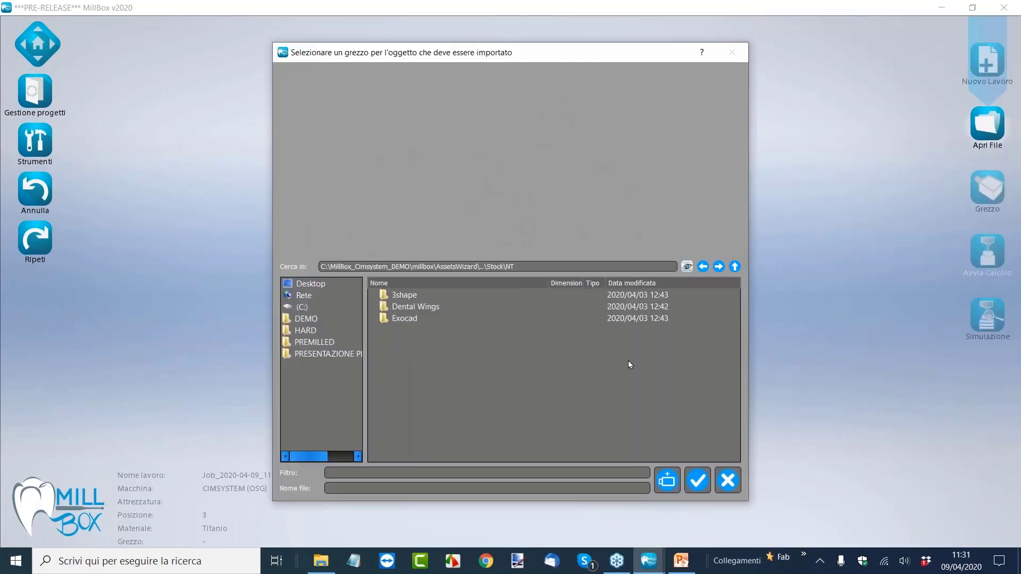
- Assign the blank _Snt 4_550.blk from the Exocad GH 1.3 folder to the imported abutment
click(443, 319)
click(415, 307)
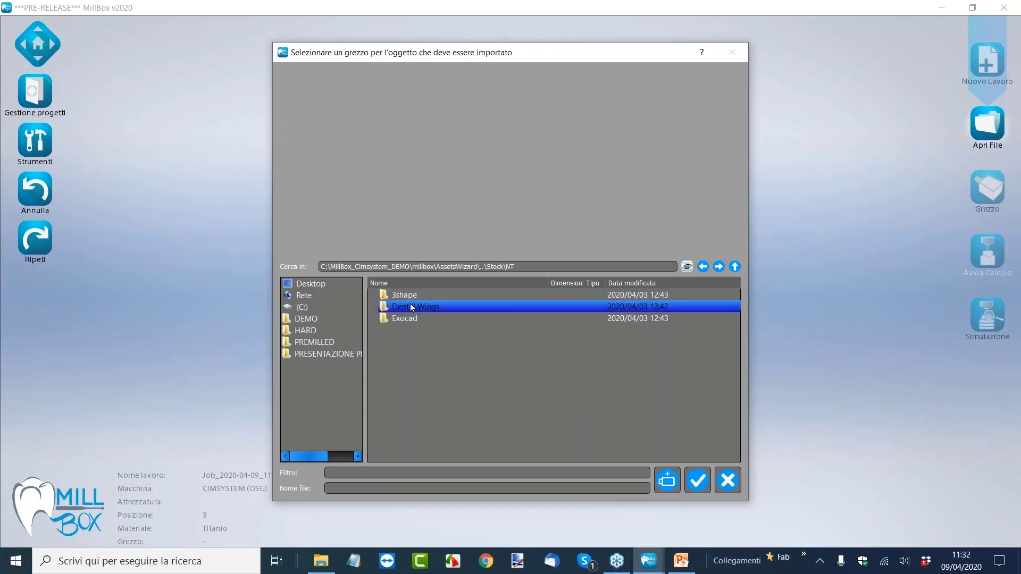
double_click(404, 319)
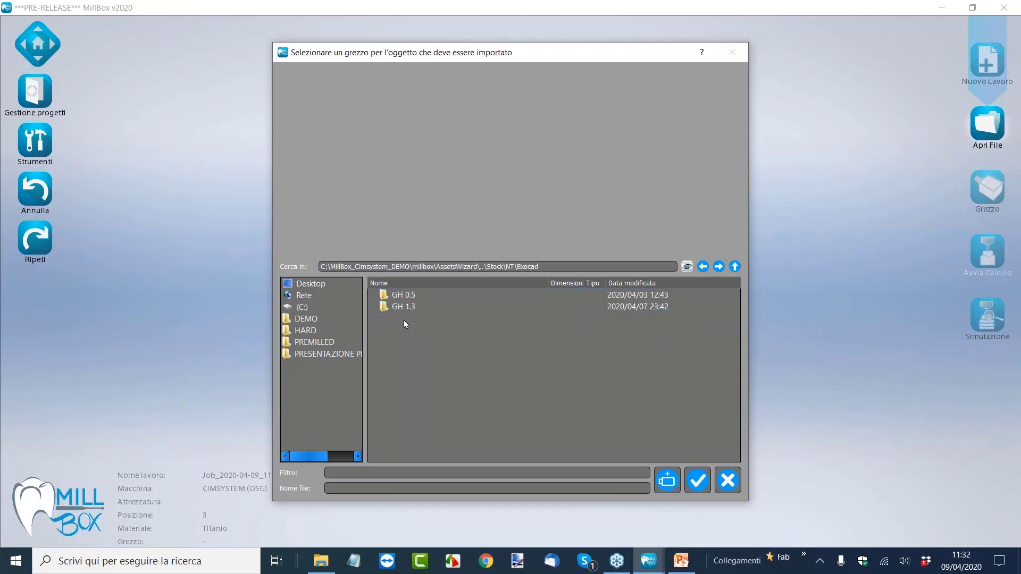
double_click(404, 308)
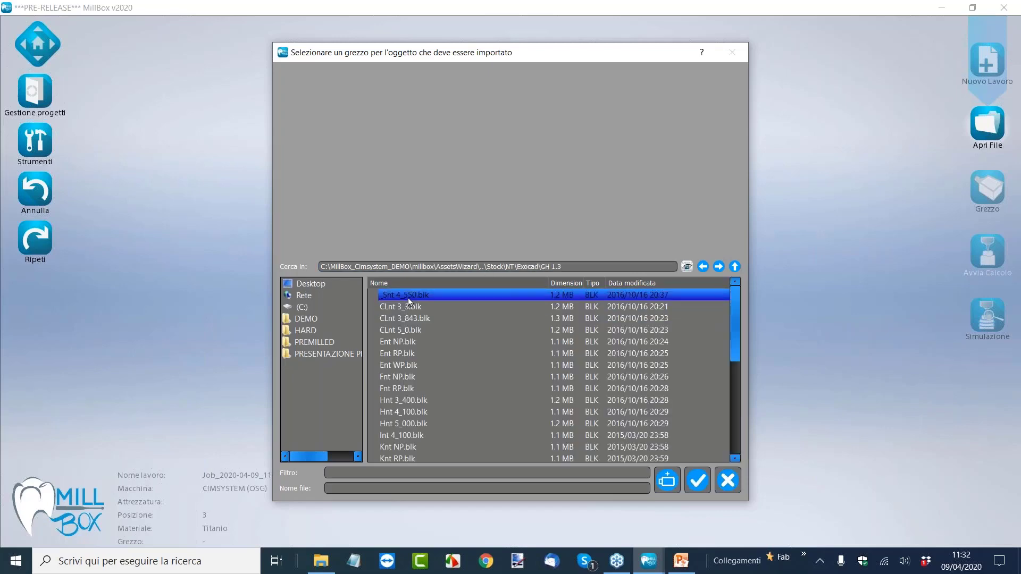
click(730, 481)
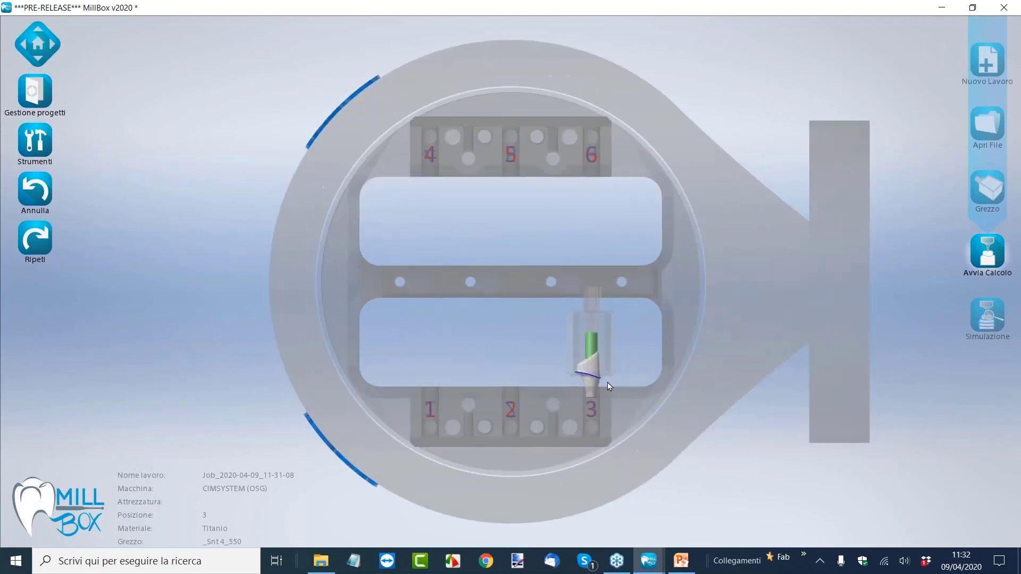
- Select the connector pin above the abutment in position 3 and remove it
scroll(605, 387, up, 5)
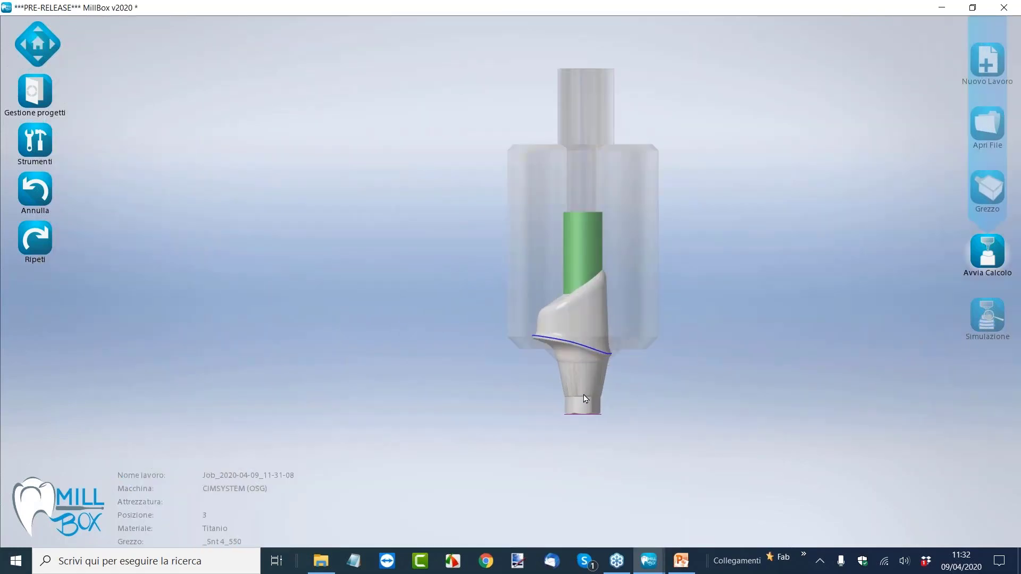
scroll(589, 390, up, 1)
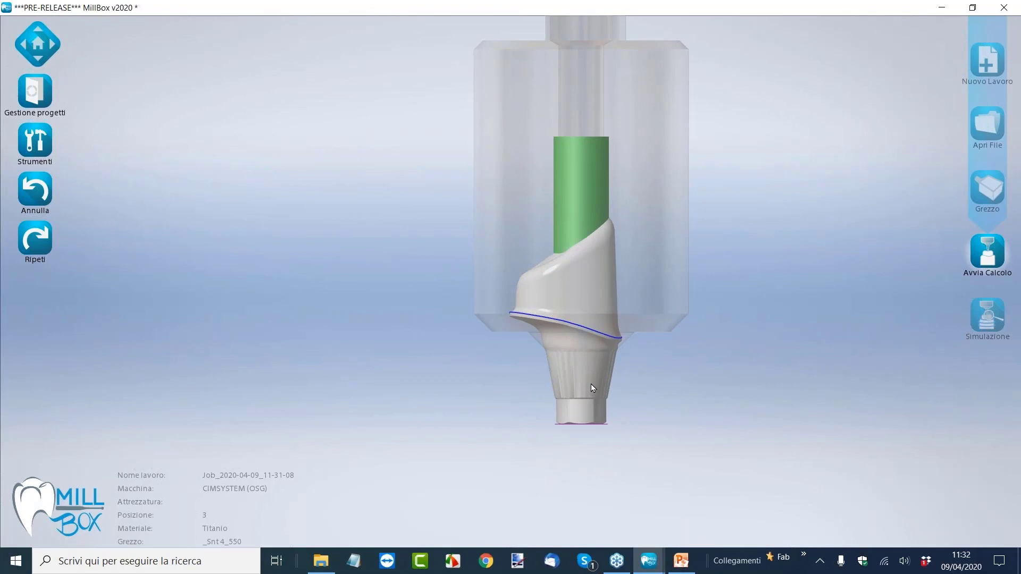
scroll(593, 394, up, 2)
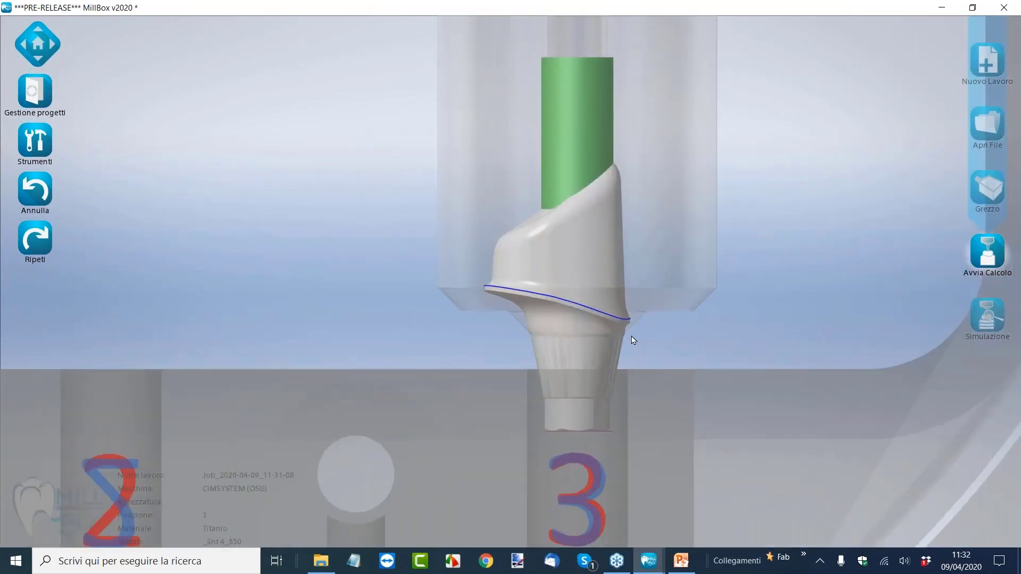
scroll(633, 338, down, 5)
click(605, 218)
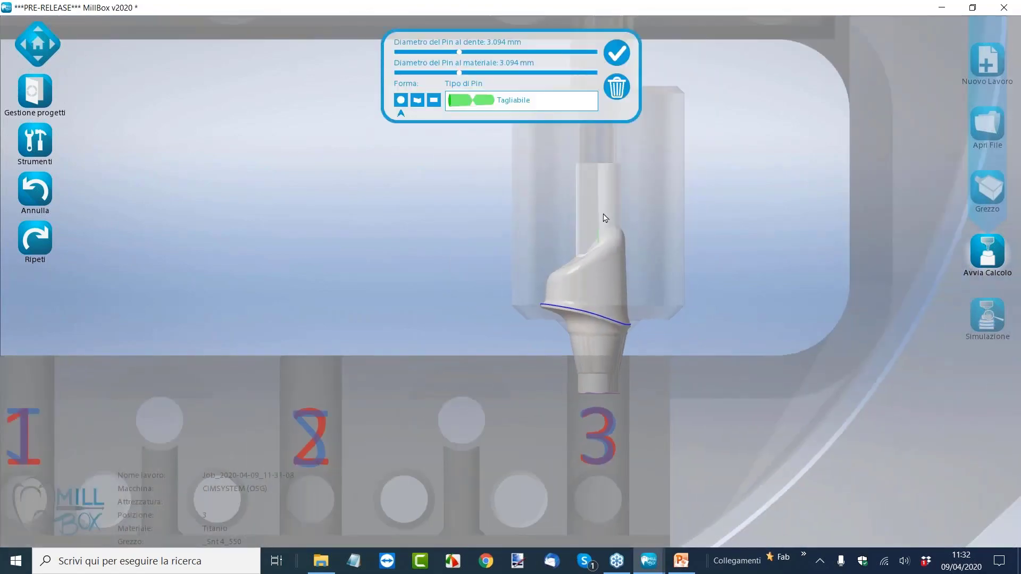
click(605, 218)
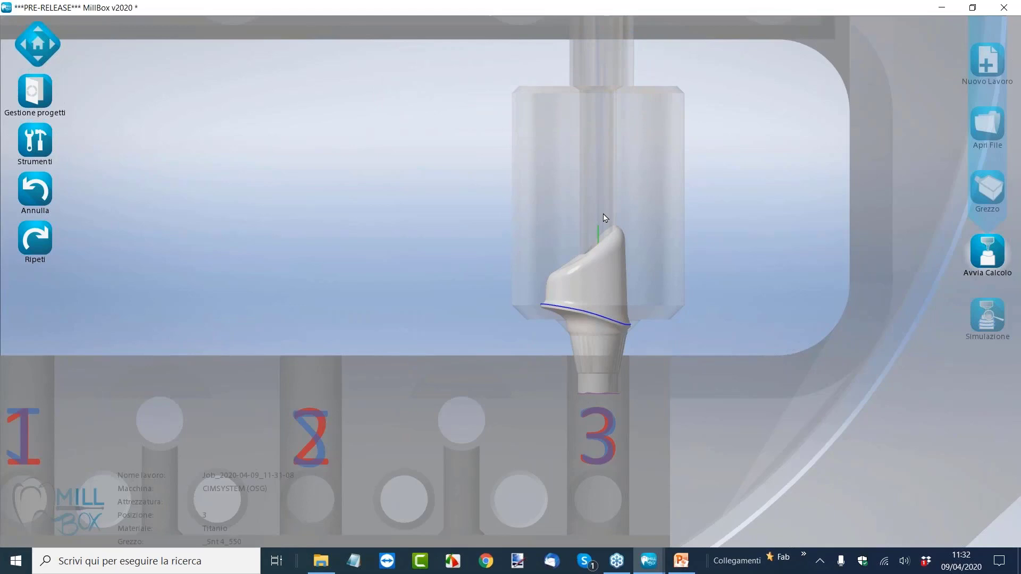
- Set the fixture position for the next abutment to 1
scroll(597, 261, down, 2)
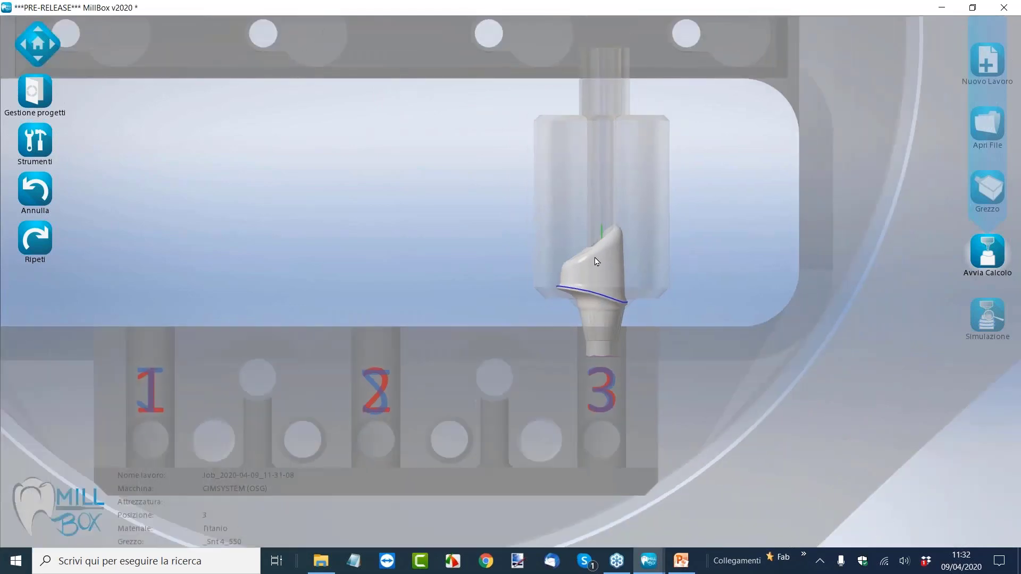
scroll(599, 262, up, 2)
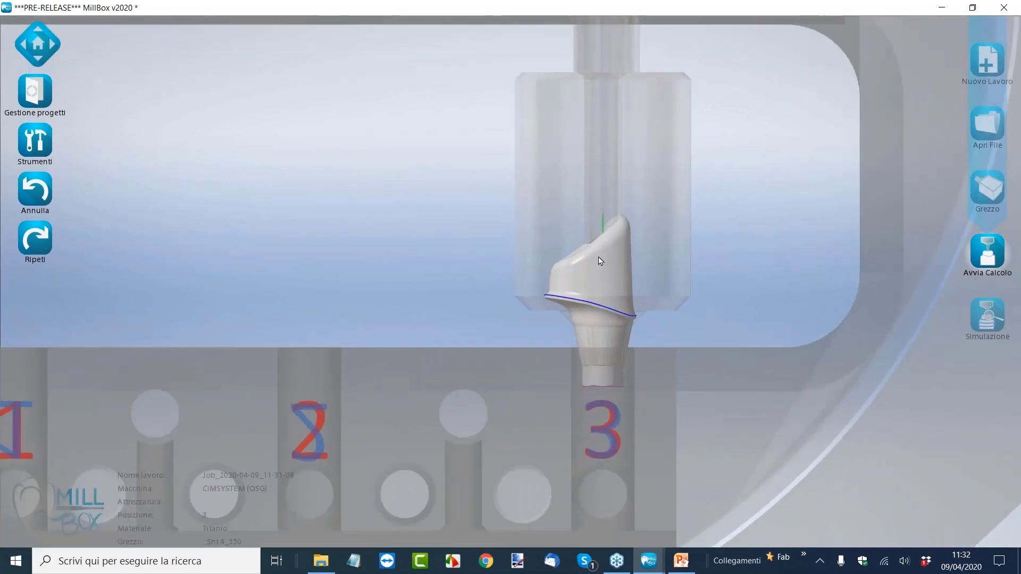
scroll(624, 311, down, 3)
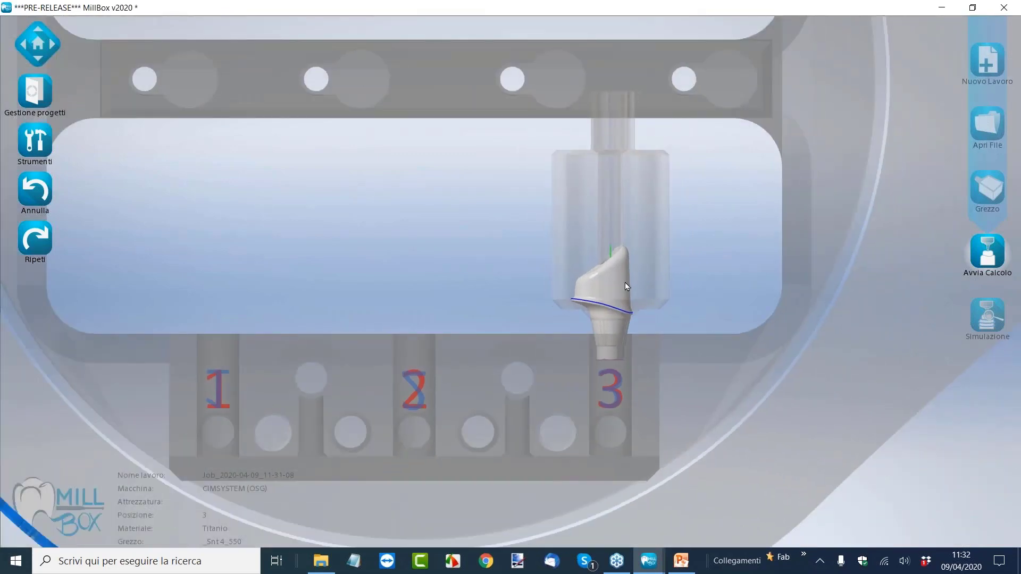
scroll(624, 282, up, 2)
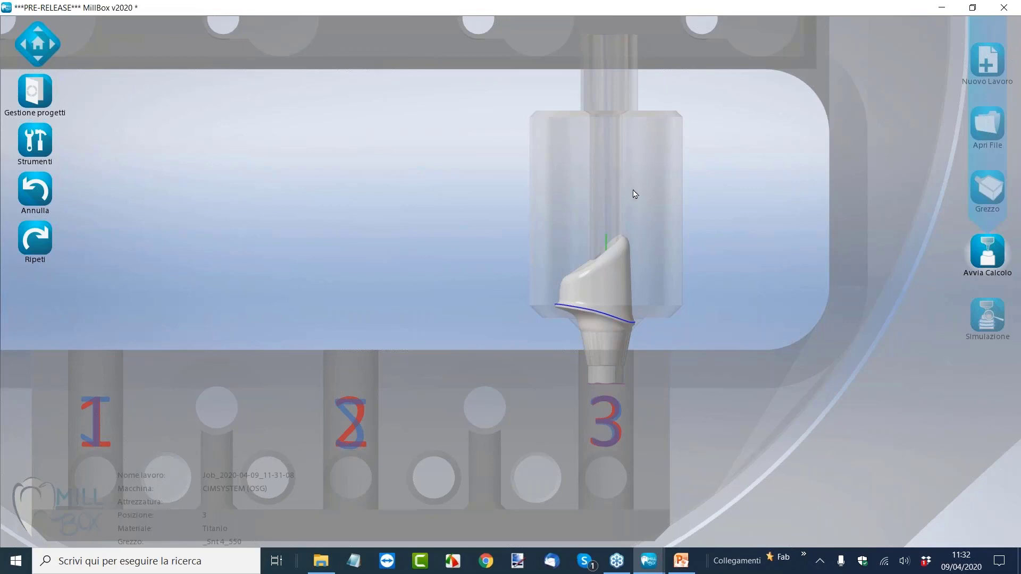
scroll(636, 205, down, 5)
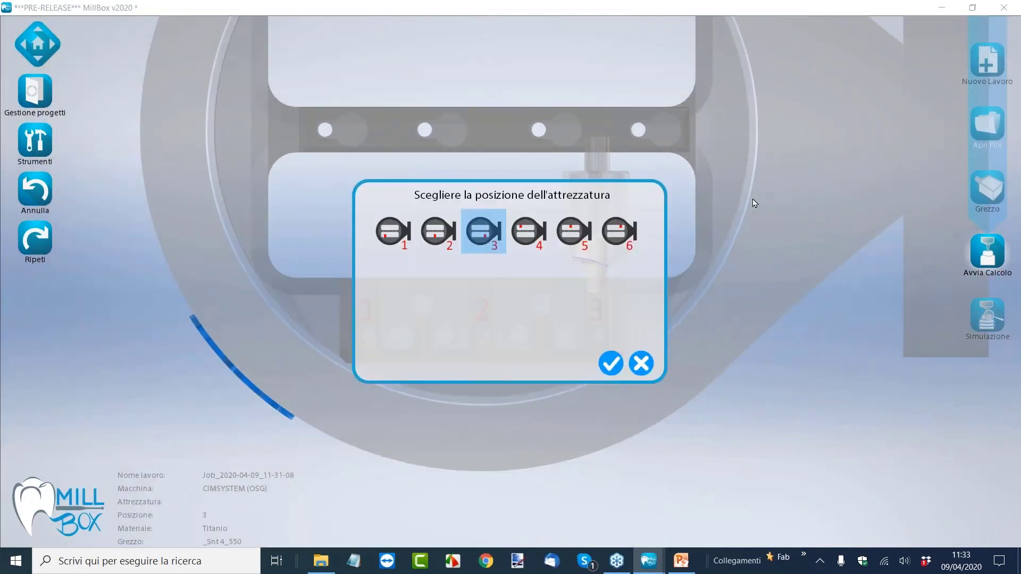
click(394, 236)
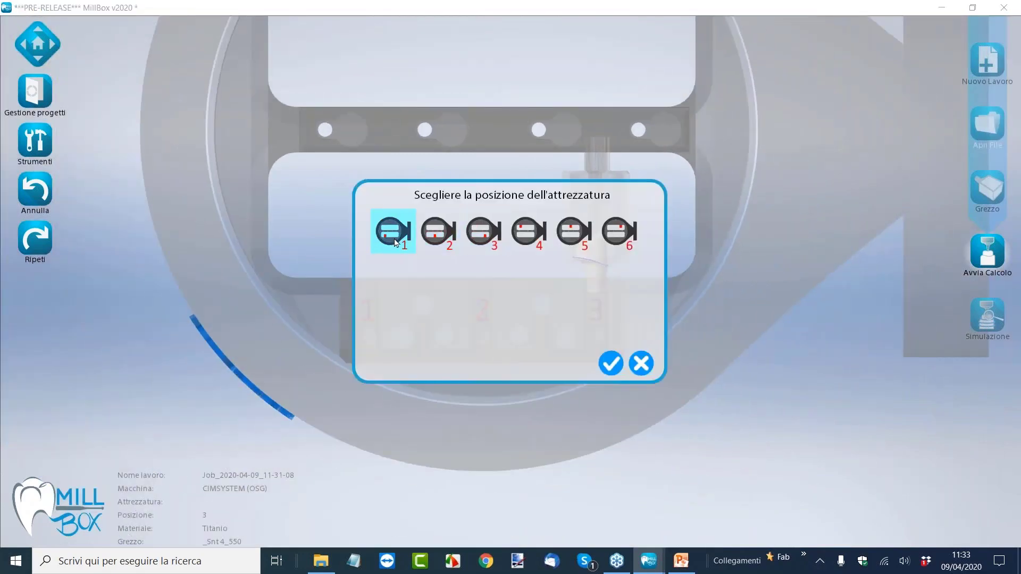
click(611, 363)
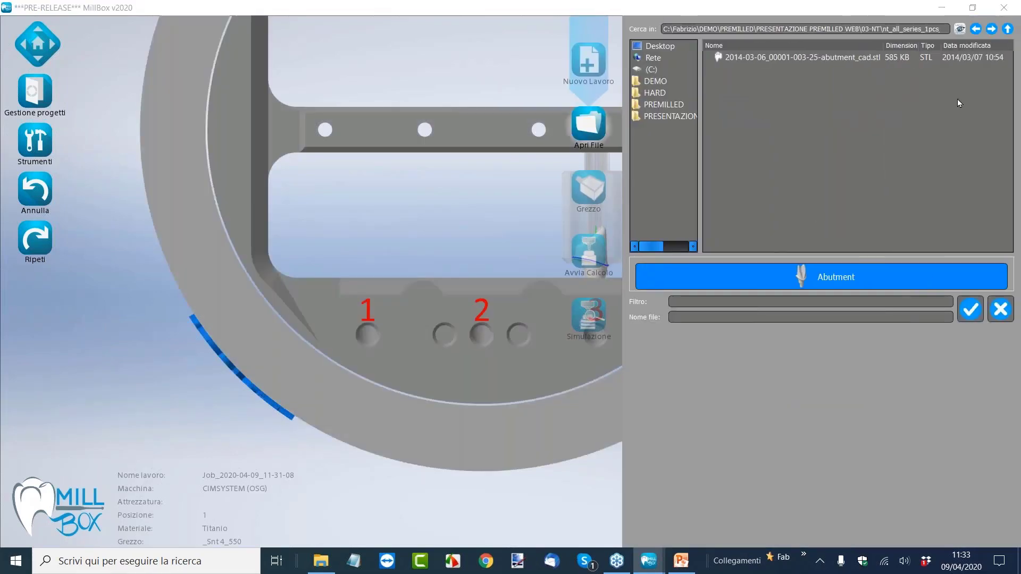
- Select 63997_20140331_1309_Default_0.stl from the _T-Serie folder of the 3shape abutments in 03-NT
click(1008, 34)
click(1008, 32)
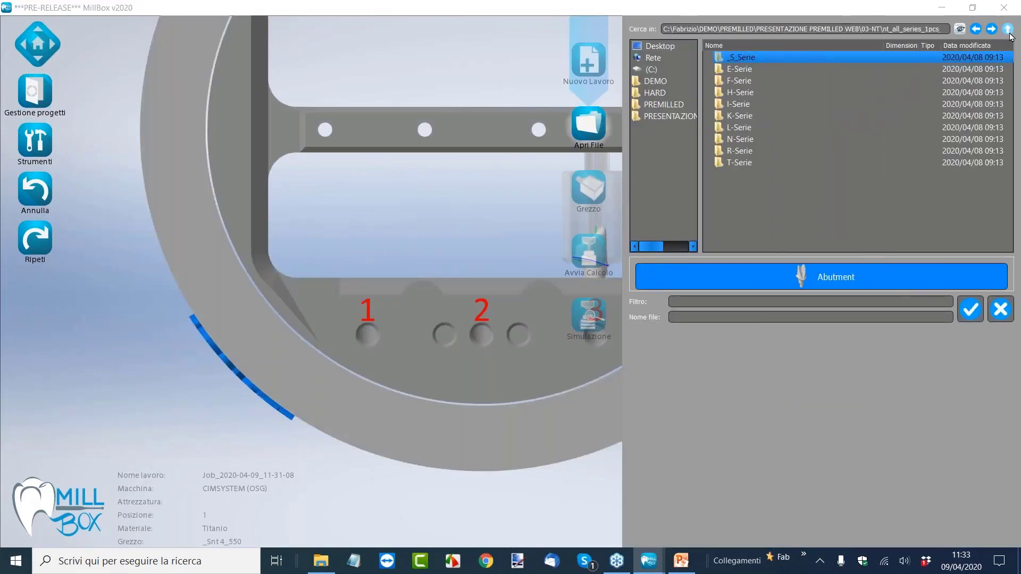
click(1007, 32)
click(1006, 34)
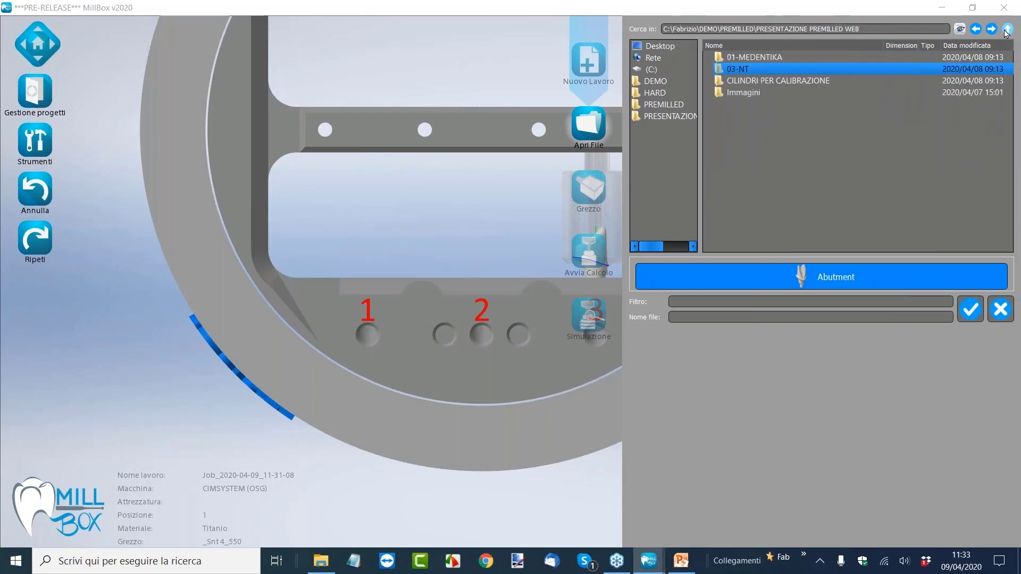
double_click(754, 72)
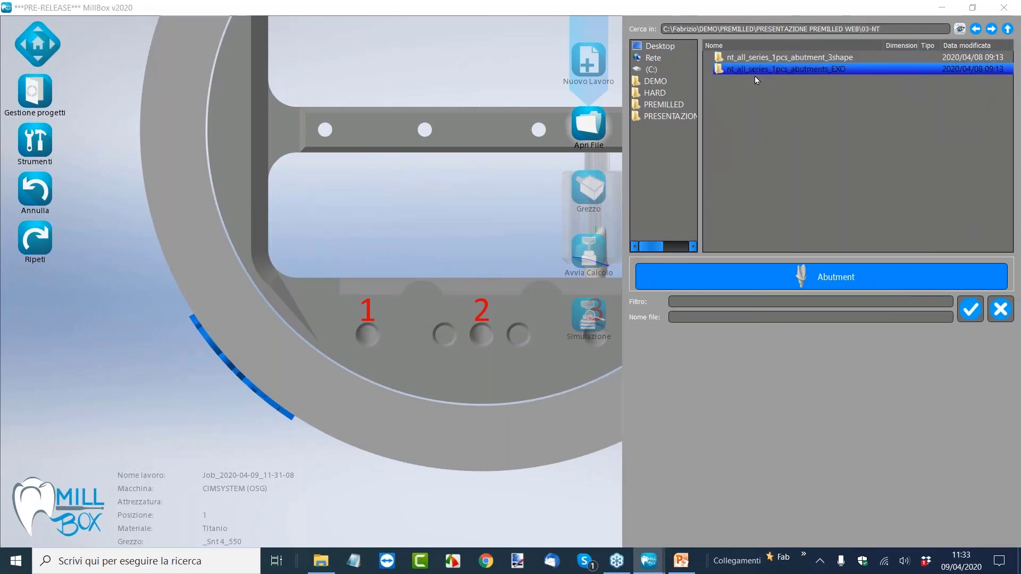
double_click(780, 57)
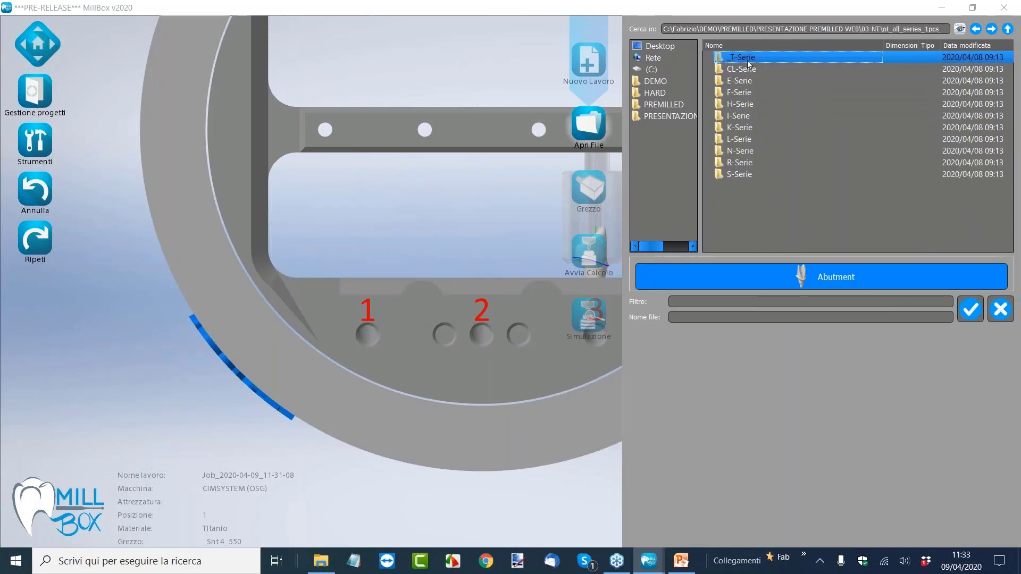
double_click(750, 62)
click(754, 59)
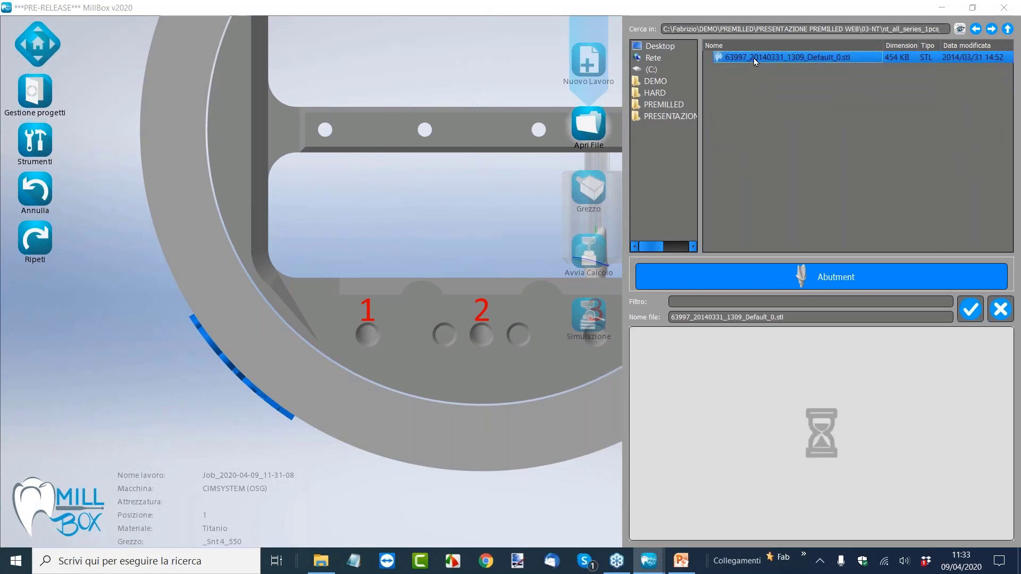
- Inspect the selected abutment STL from several angles in the enlarged preview, including its closed base
double_click(661, 386)
drag(570, 241, 438, 223)
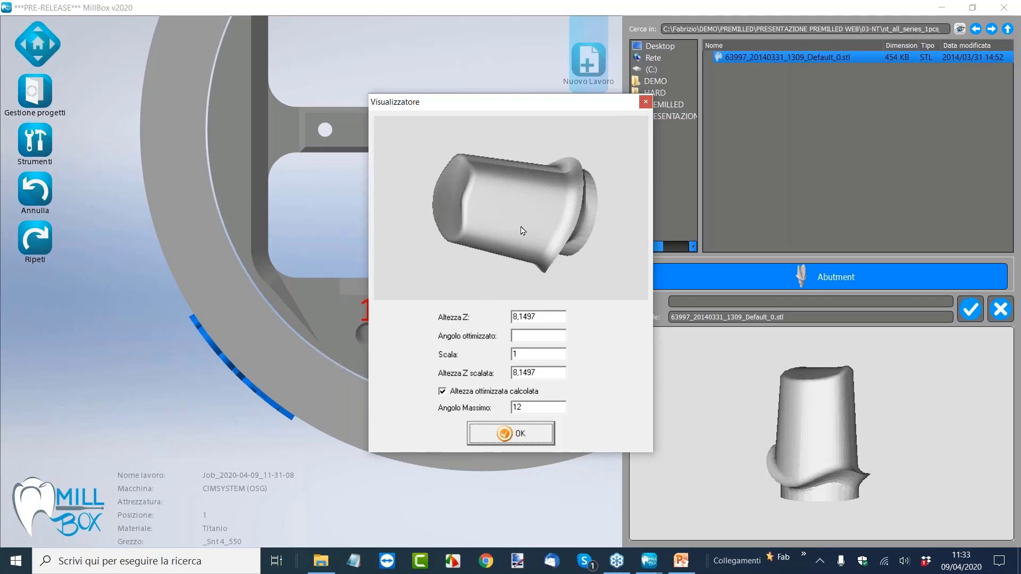
drag(523, 230, 553, 247)
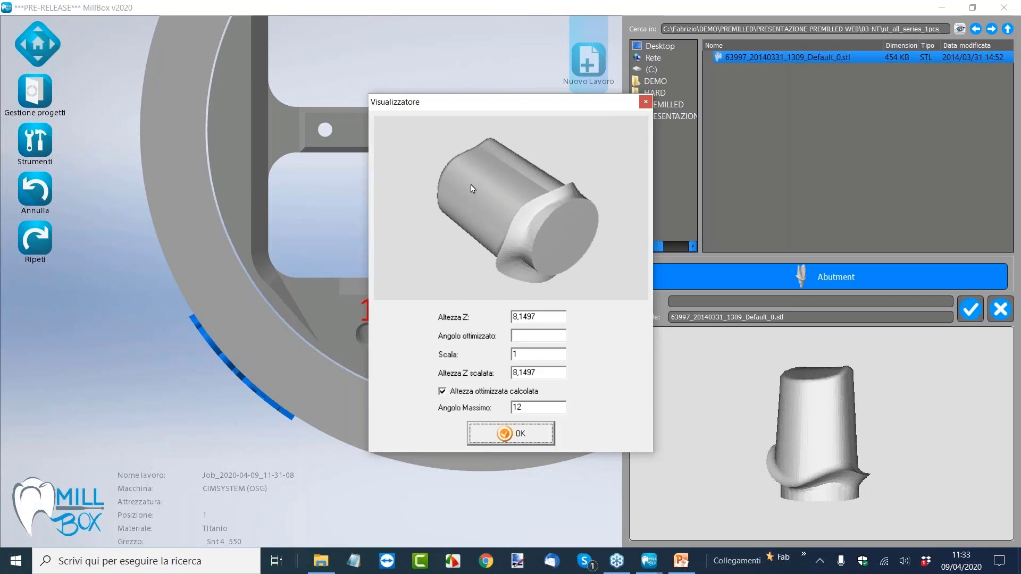
drag(472, 189, 565, 264)
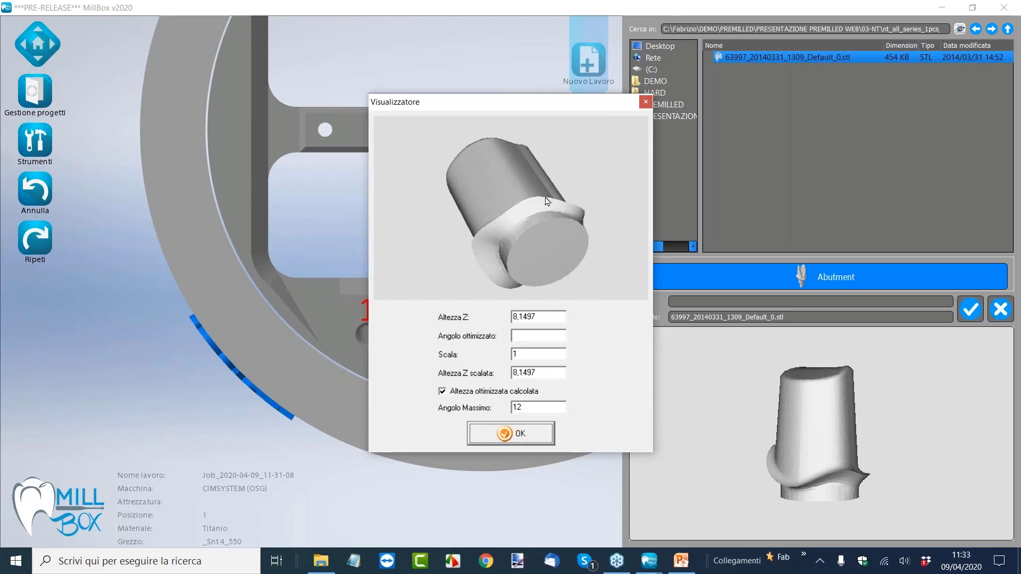
mouse_move(503, 229)
mouse_down()
mouse_move(495, 245)
mouse_move(520, 226)
mouse_up()
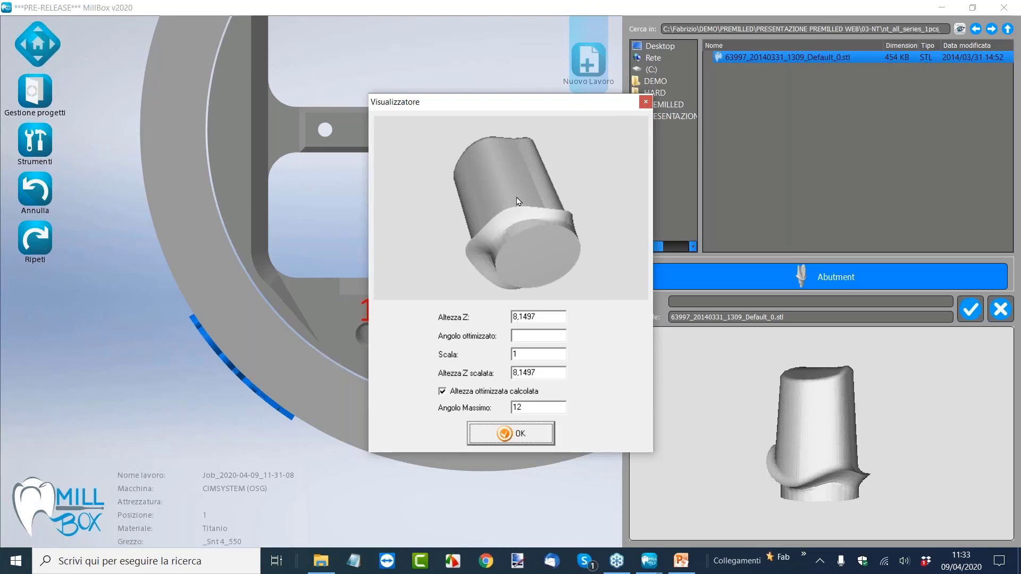
click(513, 433)
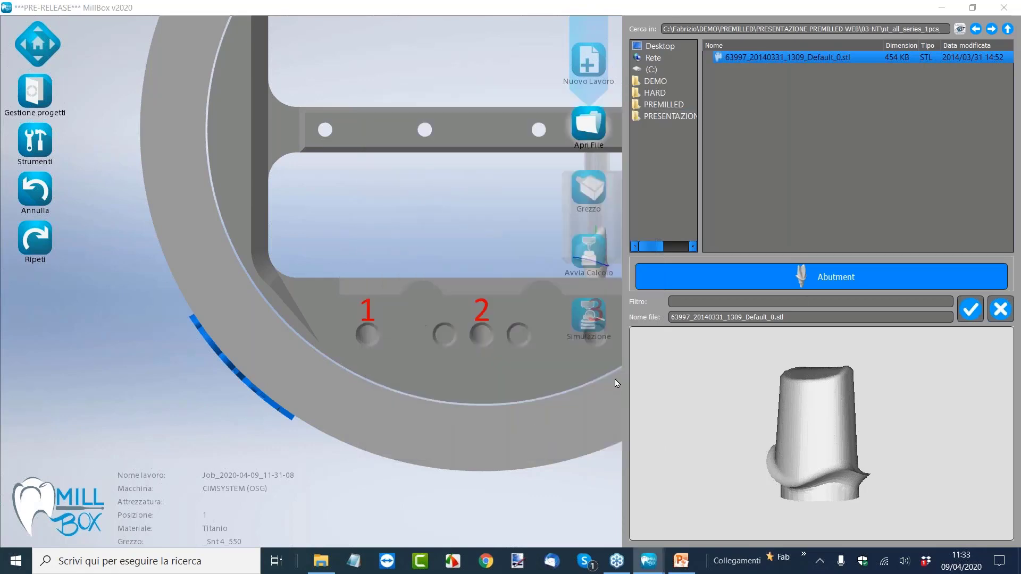
- Import the selected abutment and assign it the blank _Tnt 3_800.blk from the 3shape GH 1.3 folder
click(967, 315)
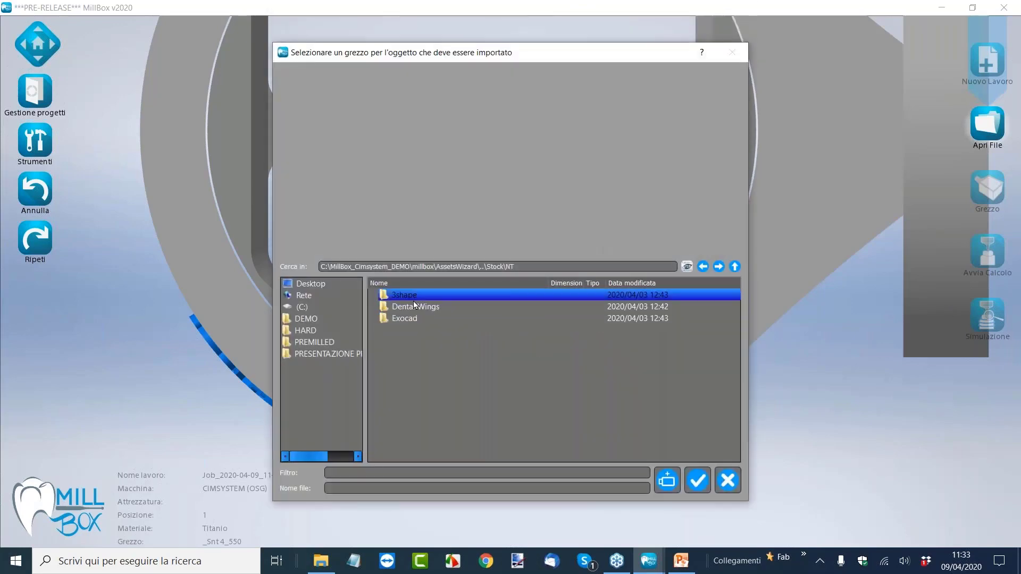
click(415, 296)
double_click(414, 296)
double_click(411, 306)
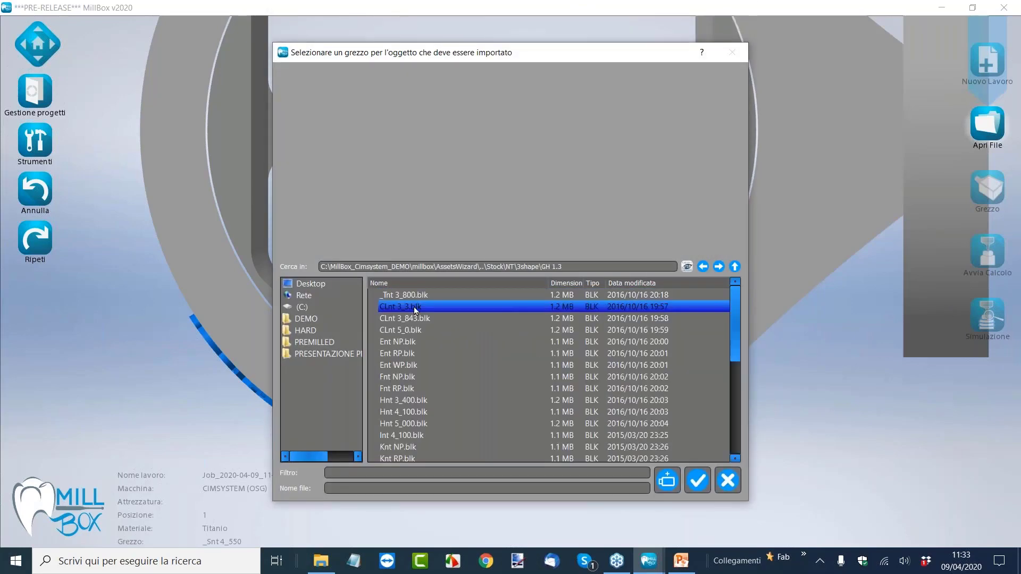
click(420, 295)
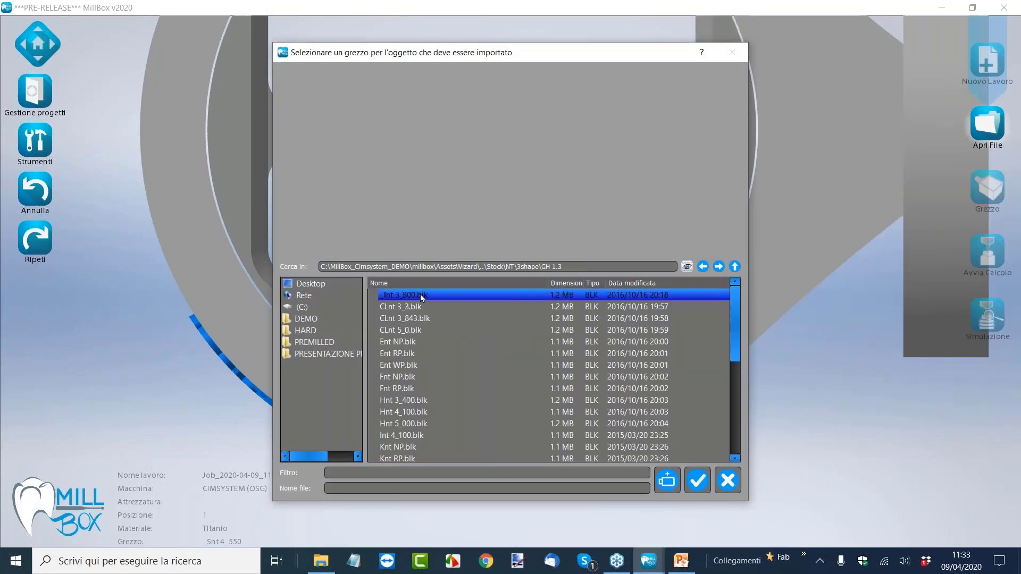
click(699, 480)
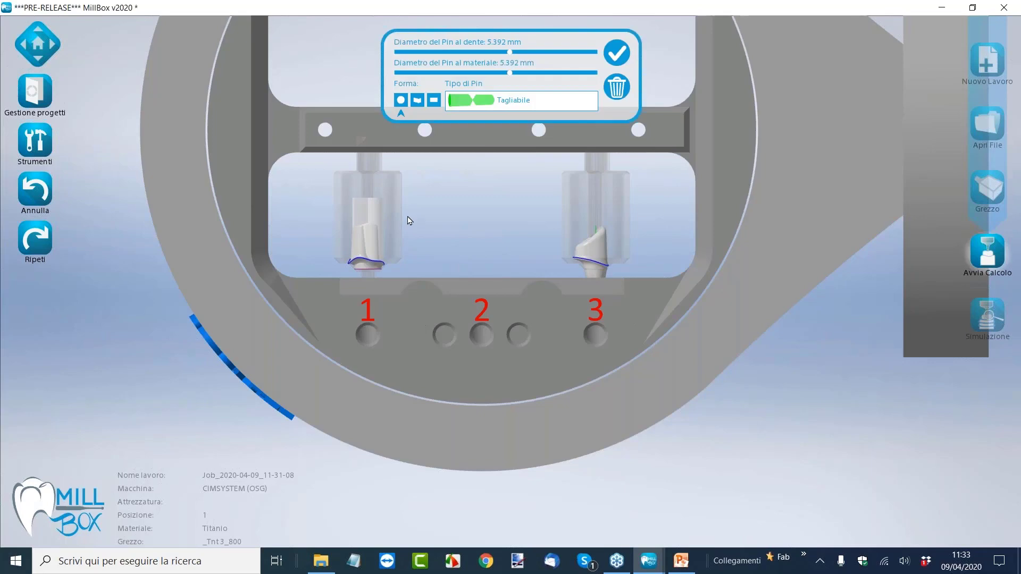
- Examine how the base and margin line of the abutment in position 1 fit the premilled blank and its implant connection
scroll(527, 258, down, 3)
scroll(414, 267, up, 8)
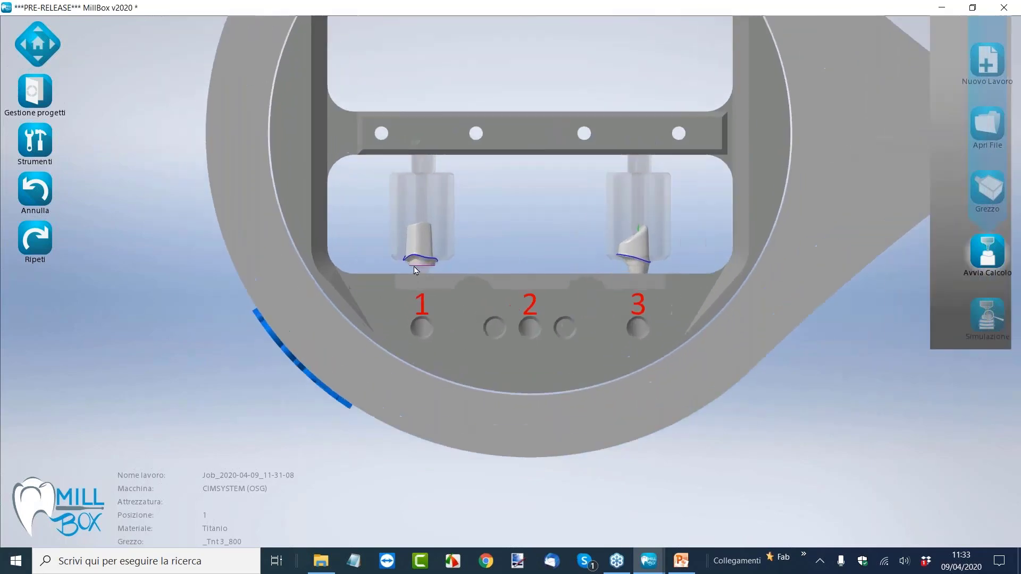
scroll(416, 268, up, 2)
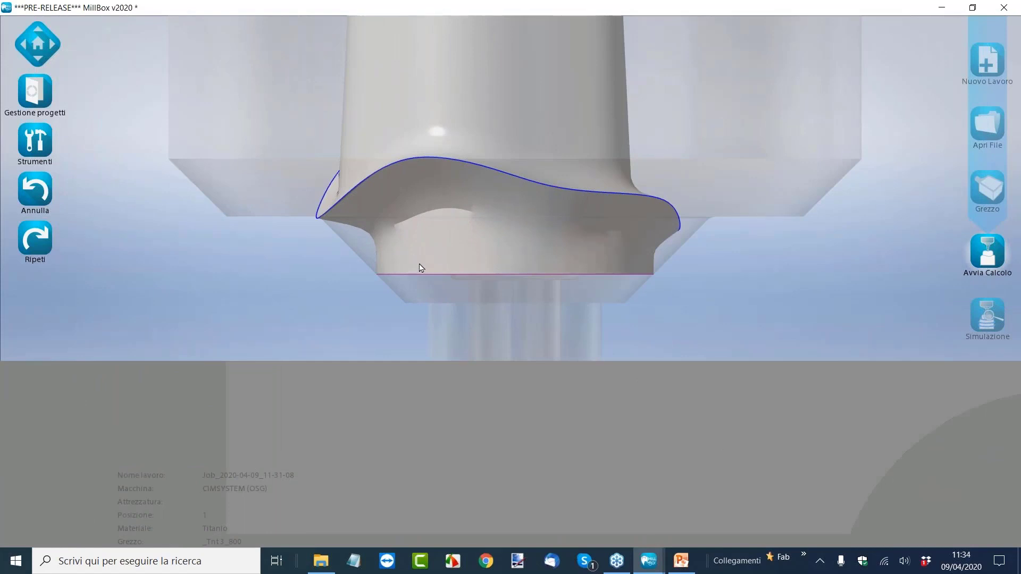
scroll(564, 364, down, 5)
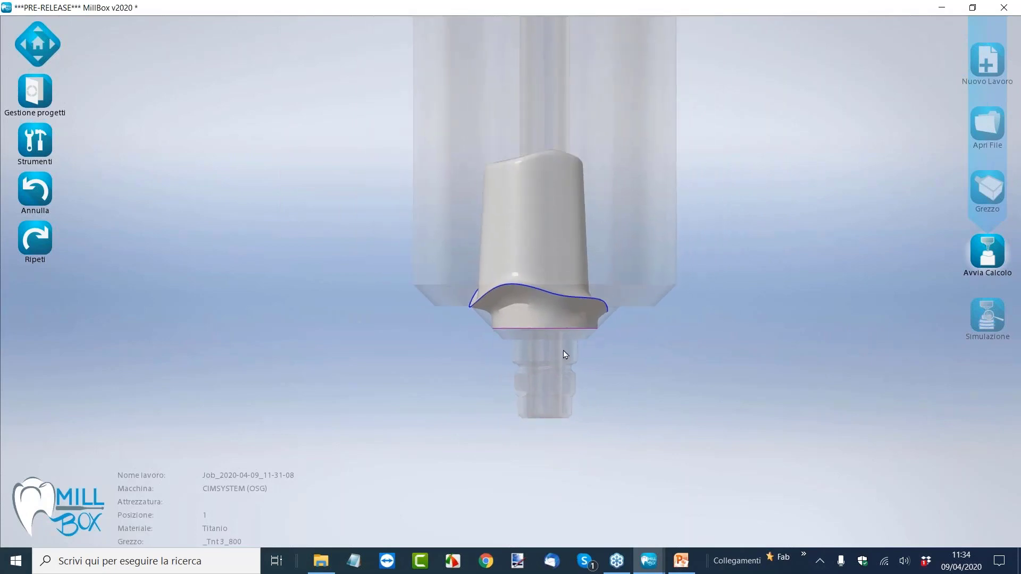
scroll(579, 344, up, 5)
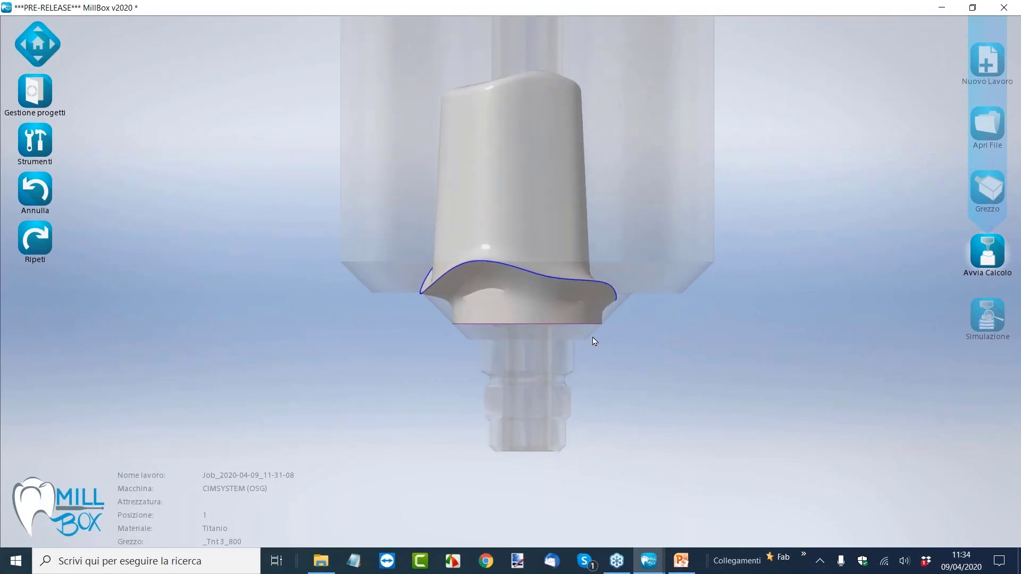
scroll(605, 332, up, 6)
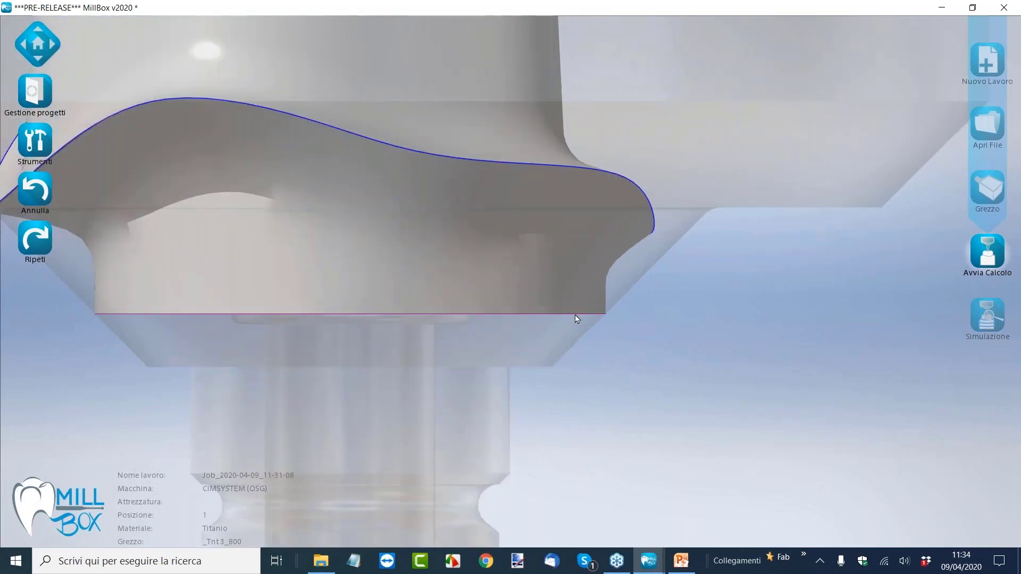
scroll(599, 341, down, 3)
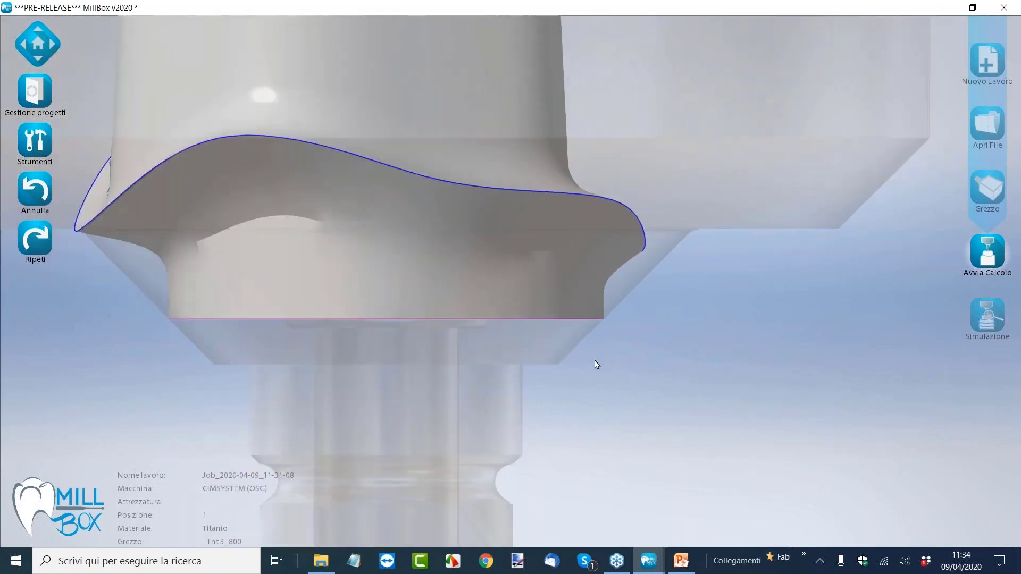
scroll(590, 381, down, 3)
middle_drag(589, 383, 469, 336)
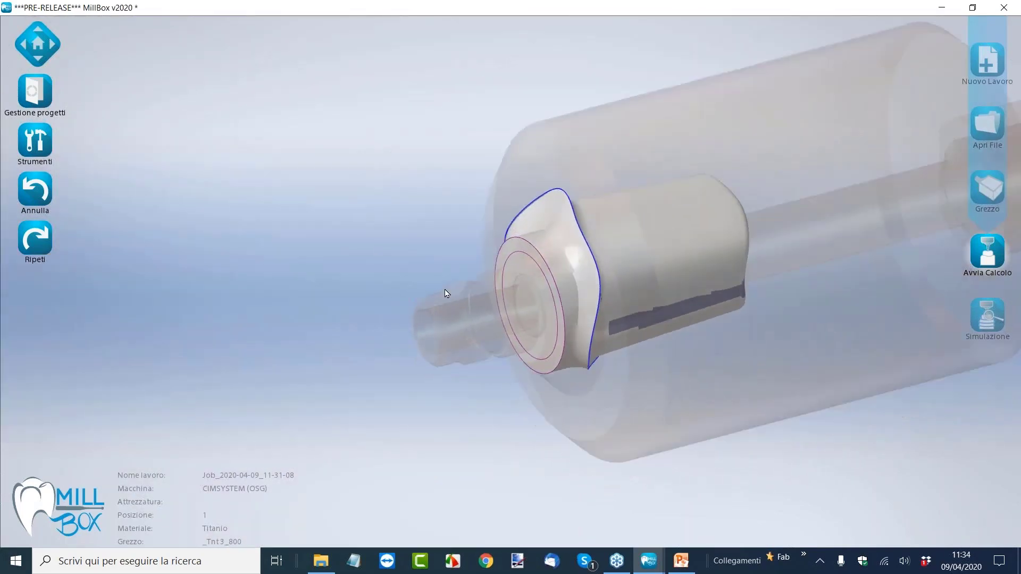
scroll(470, 337, up, 5)
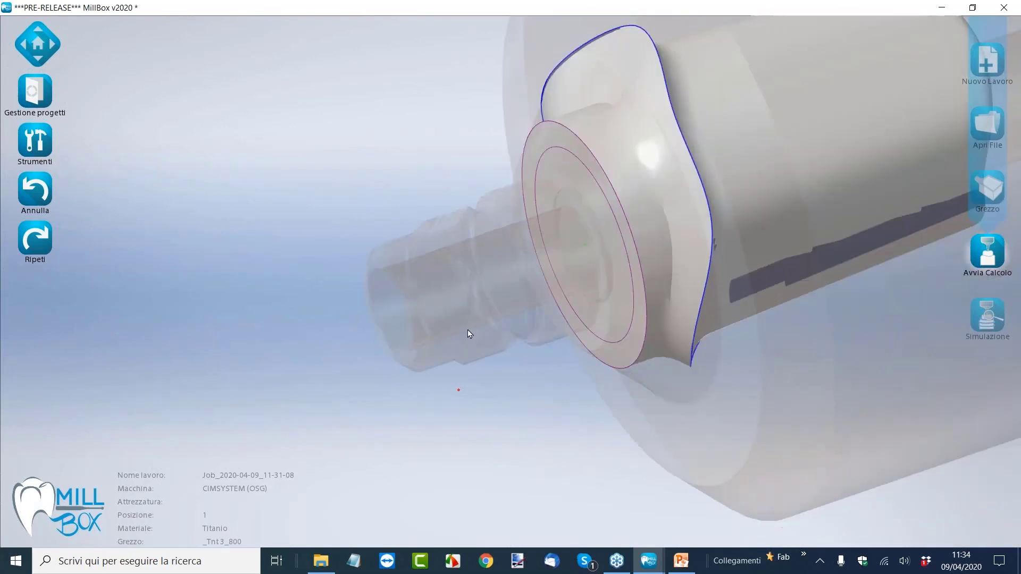
scroll(470, 334, down, 2)
middle_drag(449, 339, 468, 320)
scroll(468, 322, down, 3)
- Rotate the abutment in position 1 by 60 degrees within its blank and check its new orientation
click(672, 191)
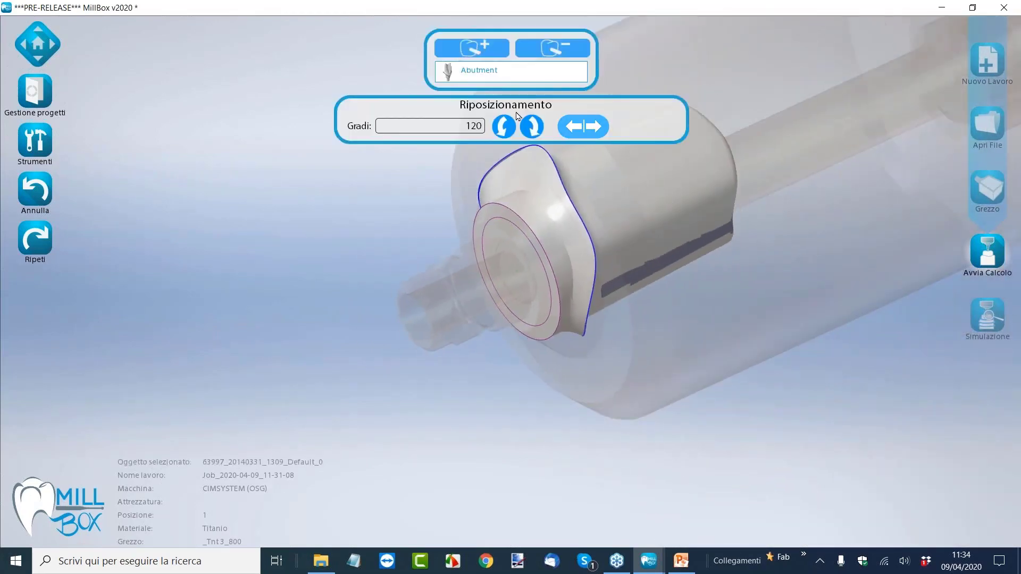
click(459, 125)
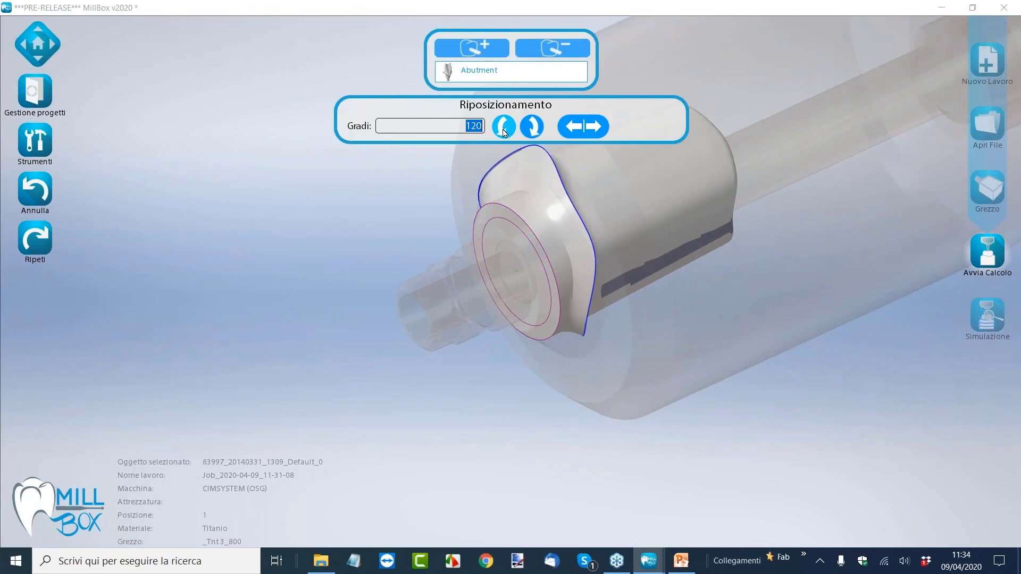
text(60)
click(504, 127)
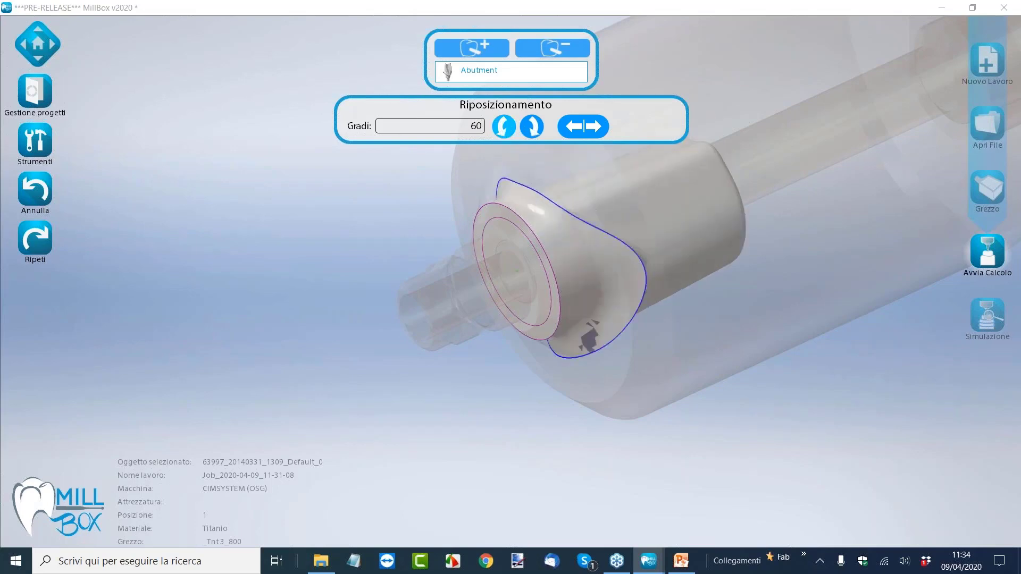
middle_drag(713, 337, 740, 353)
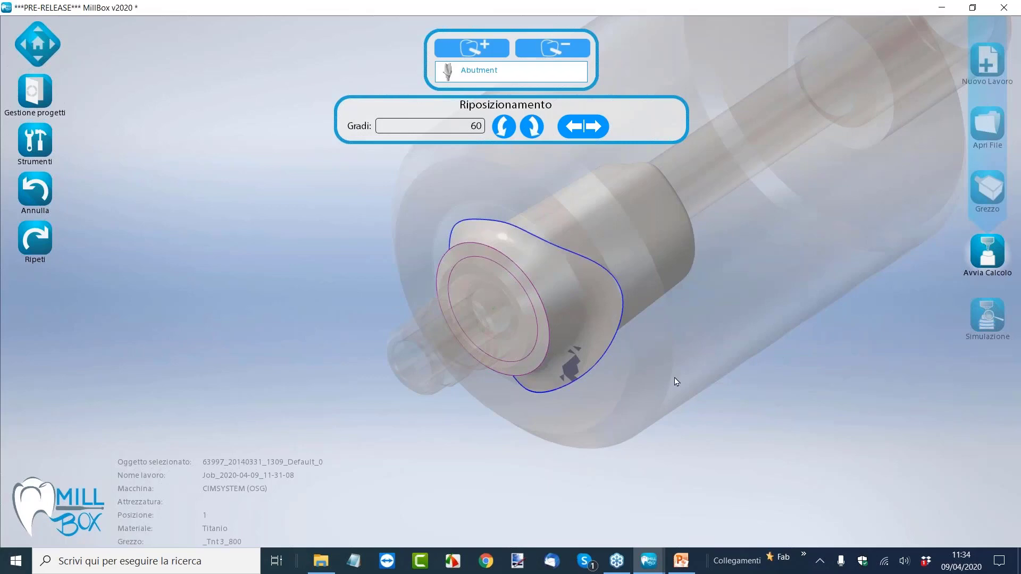
middle_drag(679, 379, 689, 365)
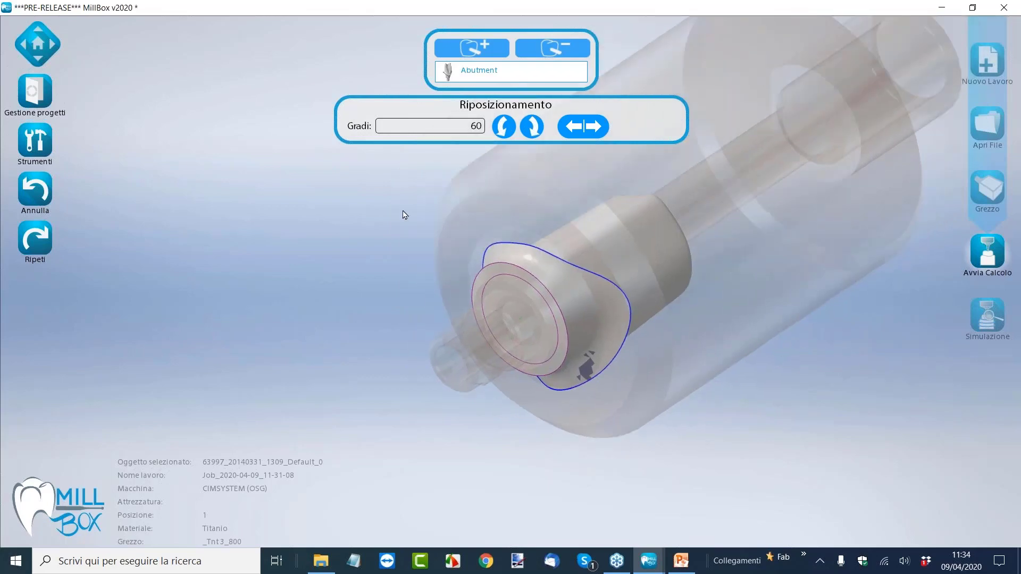
click(359, 279)
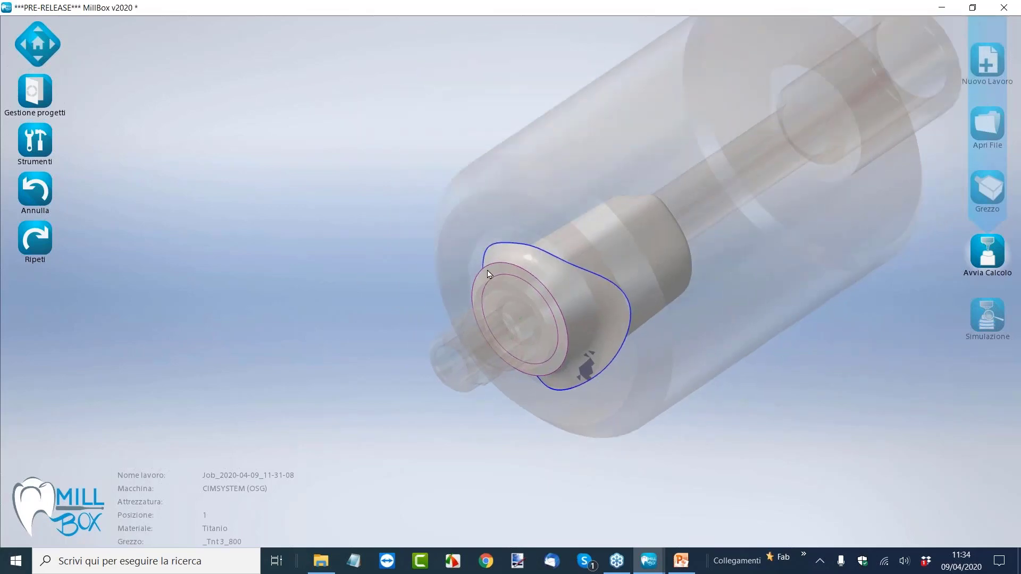
- Calculate the job's toolpaths with the Finitura 3 assi 0-180 option, continuing without connected pins and accepting the tool table
scroll(511, 284, down, 4)
scroll(511, 285, down, 5)
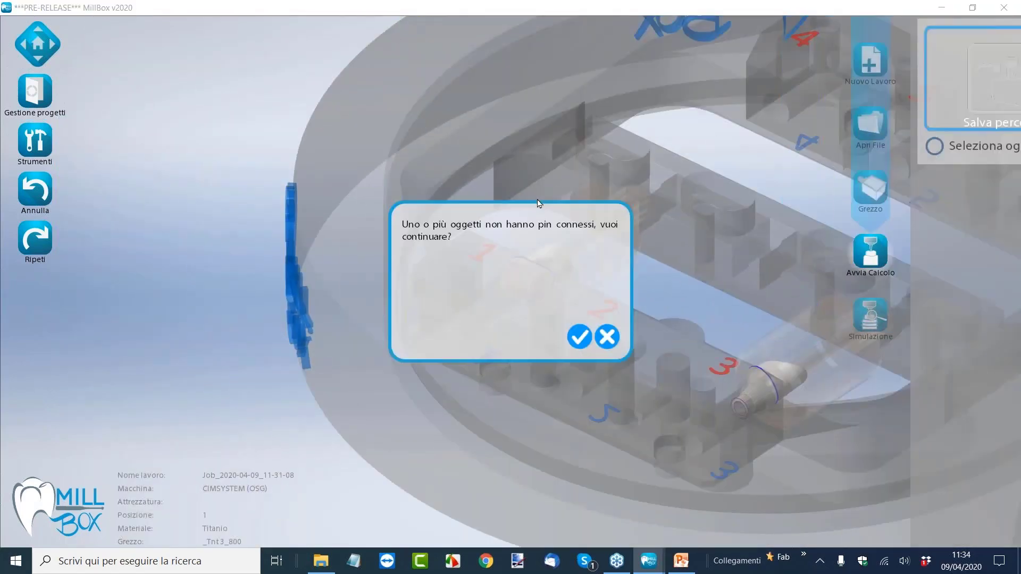
click(579, 336)
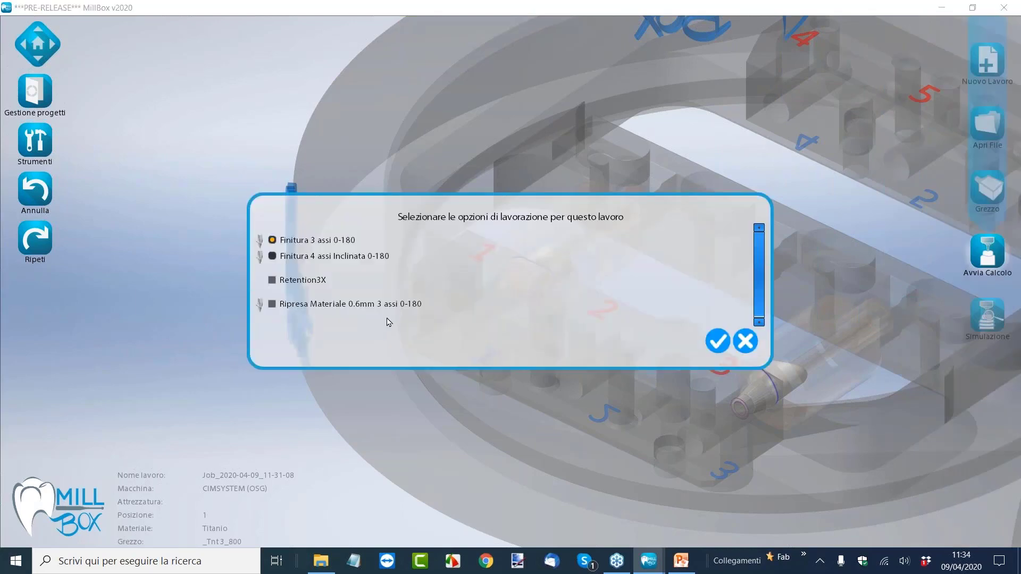
click(716, 342)
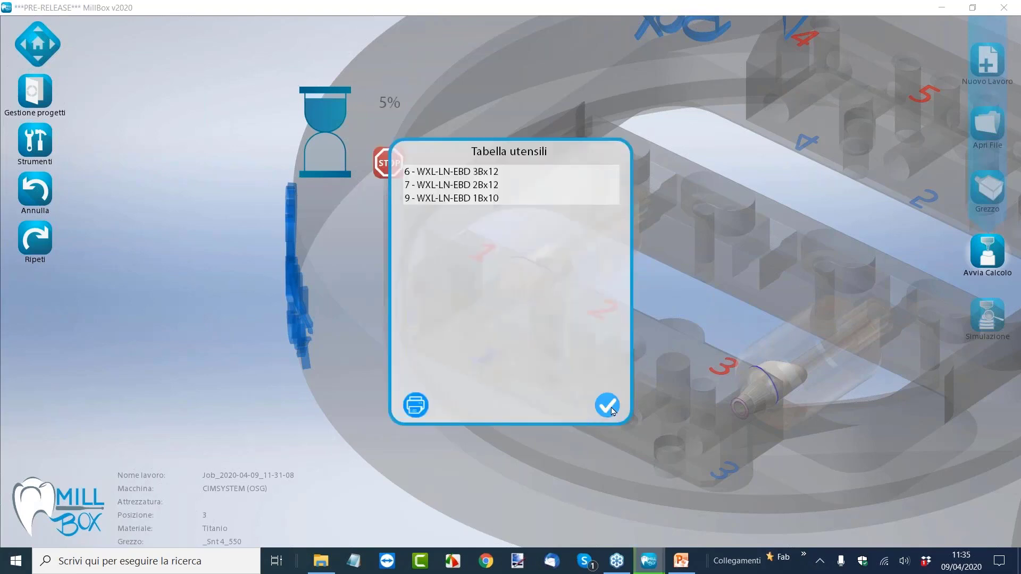
click(607, 406)
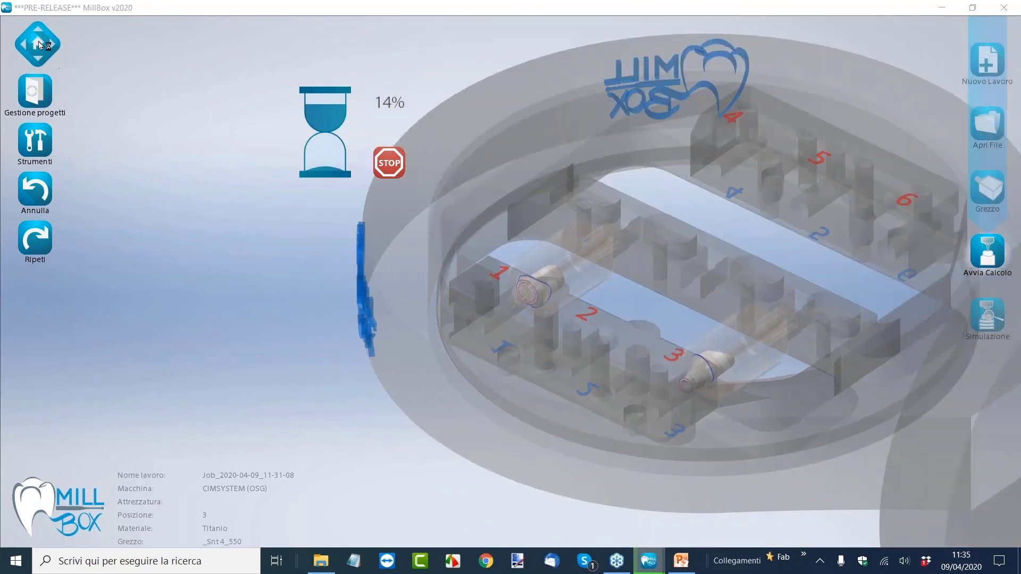
click(43, 43)
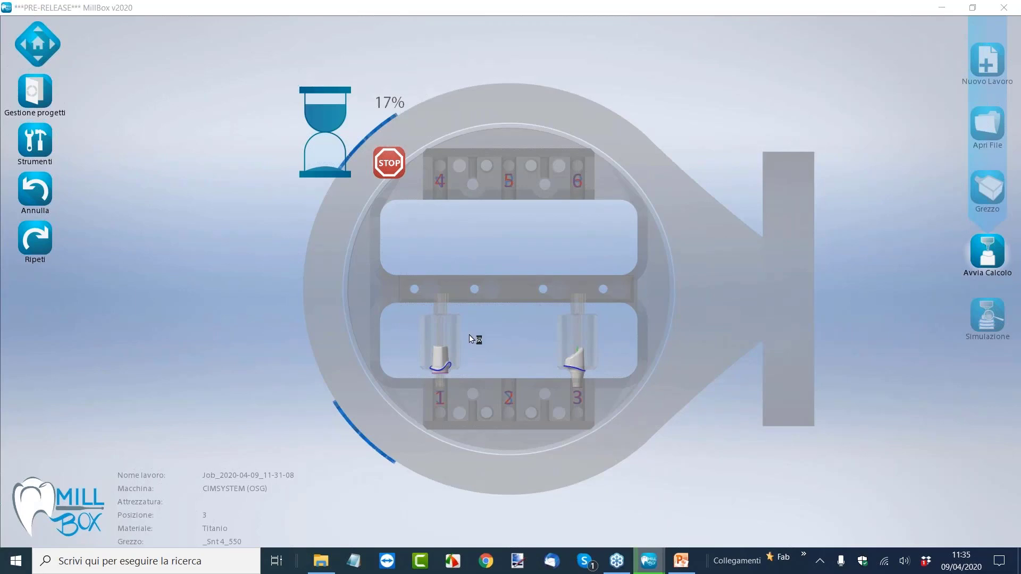
drag(493, 327, 519, 321)
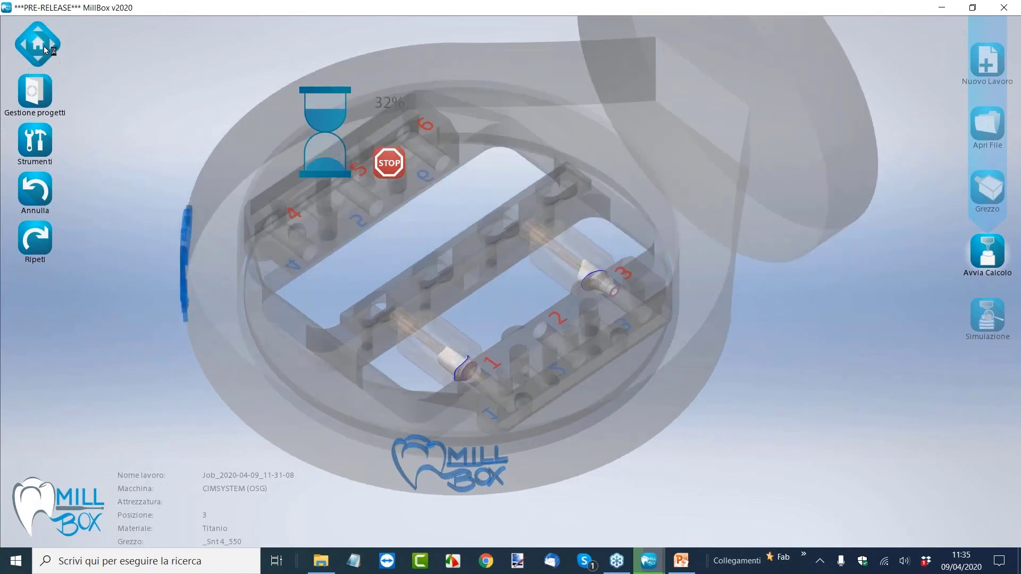
click(42, 43)
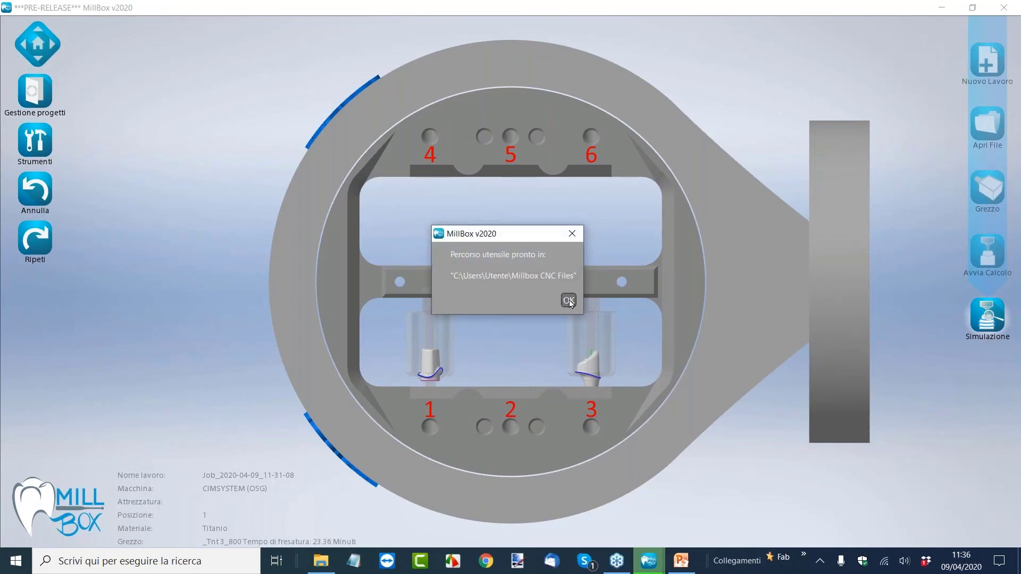
click(568, 300)
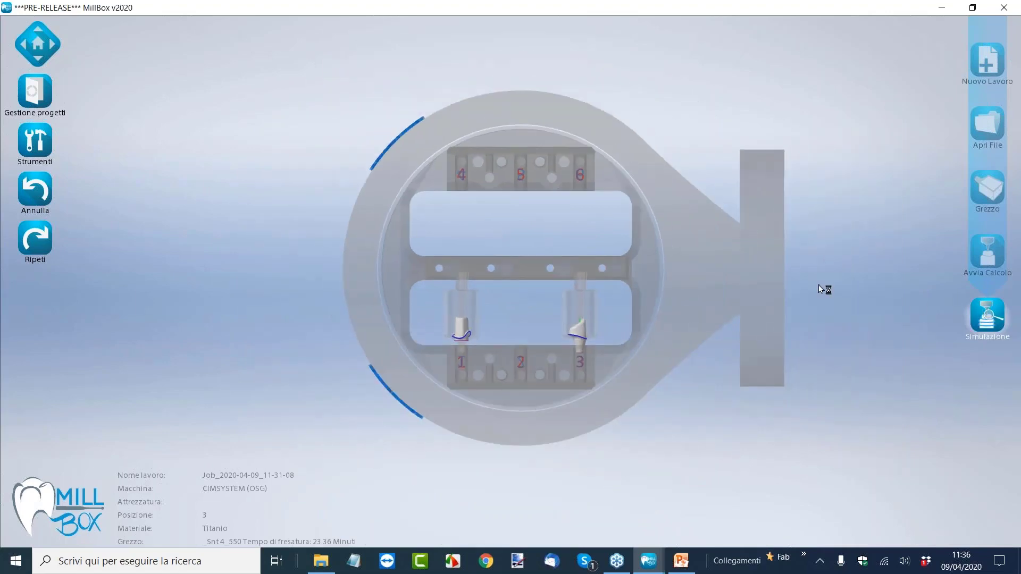
- Open the machining simulation in a maximized window and advance it to the end of the program
click(878, 319)
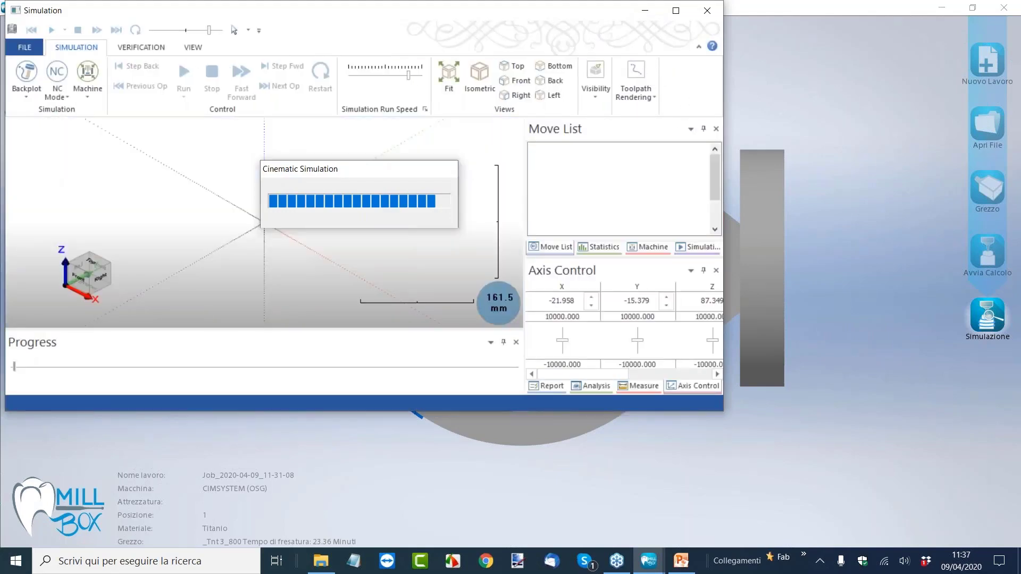
click(676, 11)
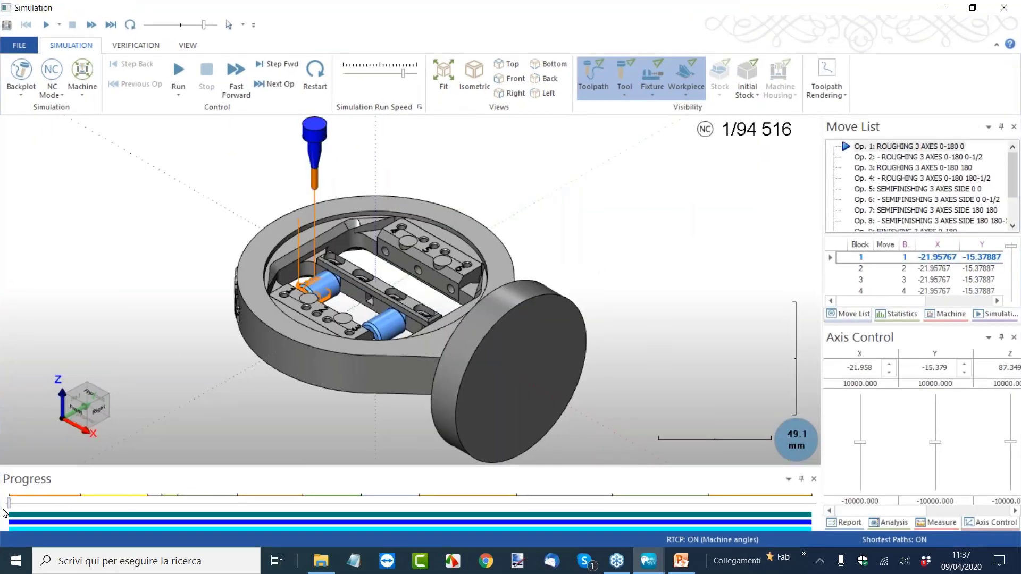
drag(9, 502, 812, 502)
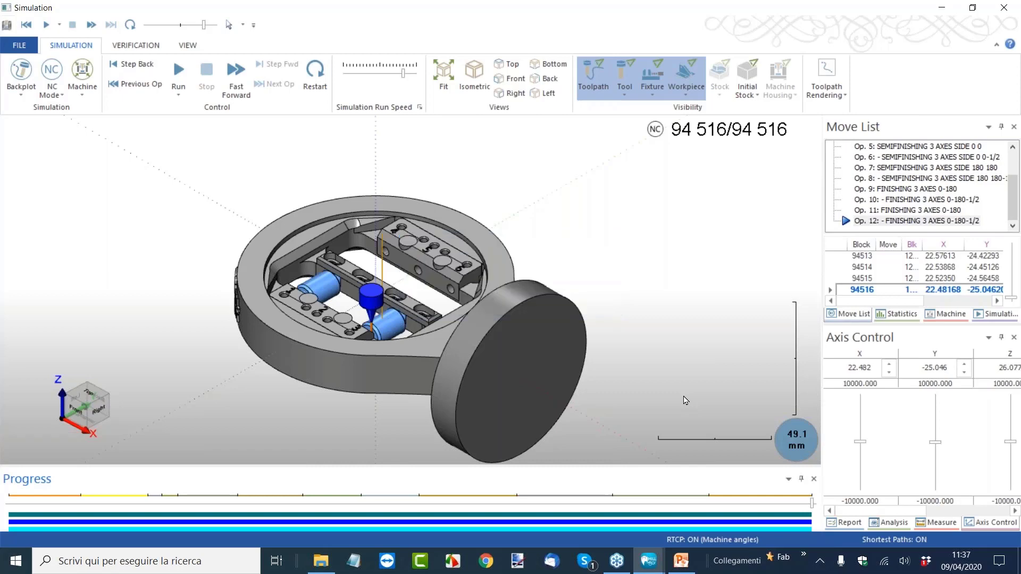
- Hide the tool and the toolpath in the simulation, leaving the fixture and workpieces displayed
scroll(341, 300, up, 3)
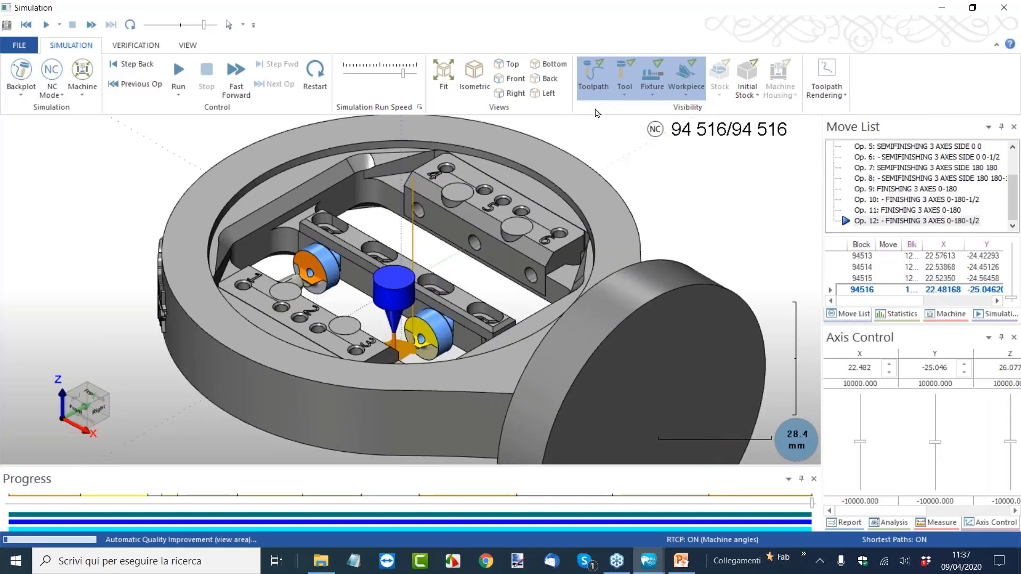
click(624, 96)
click(564, 213)
middle_drag(454, 267, 501, 230)
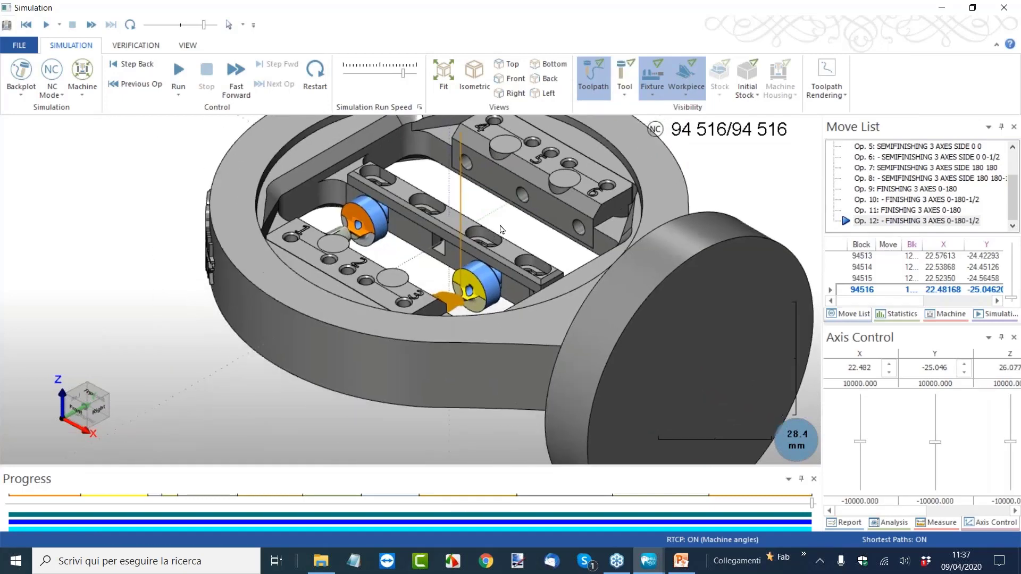
scroll(502, 230, down, 2)
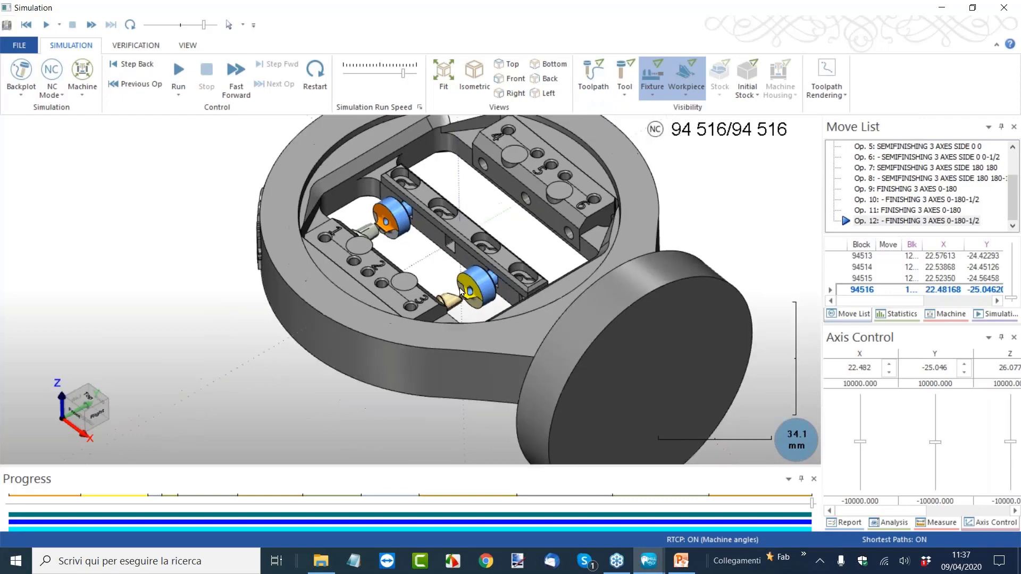
- Examine the simulated milled abutments in positions 1 and 3 and their cut-off blank remainders from above and below the fixture
scroll(461, 292, up, 2)
middle_drag(399, 242, 340, 208)
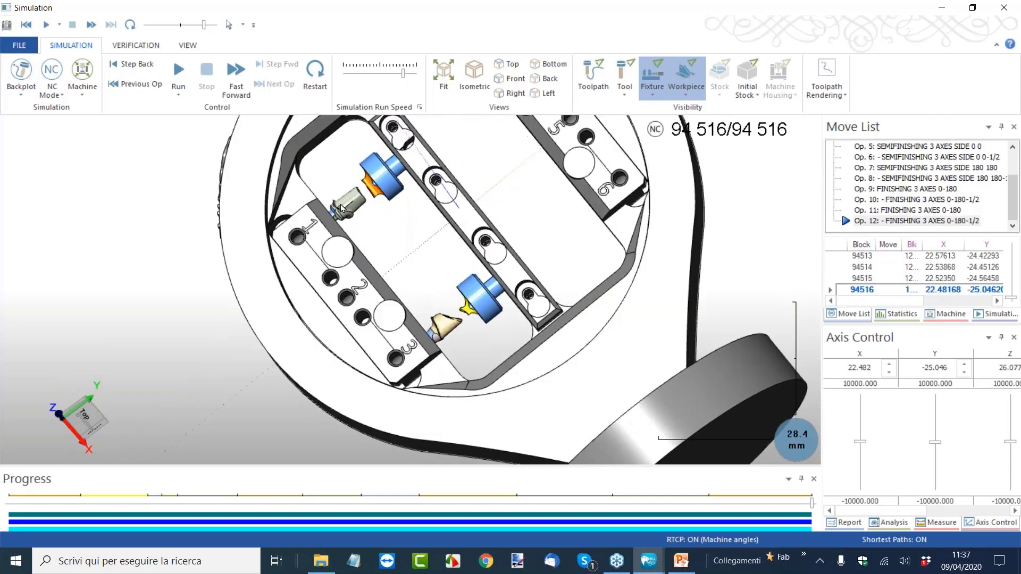
scroll(341, 208, down, 2)
scroll(372, 211, up, 8)
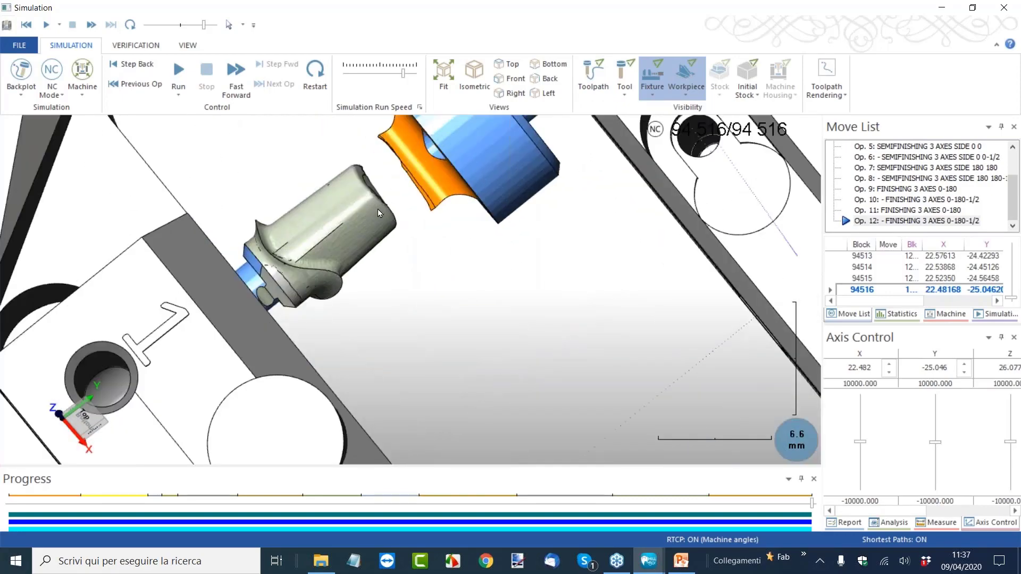
scroll(379, 213, down, 6)
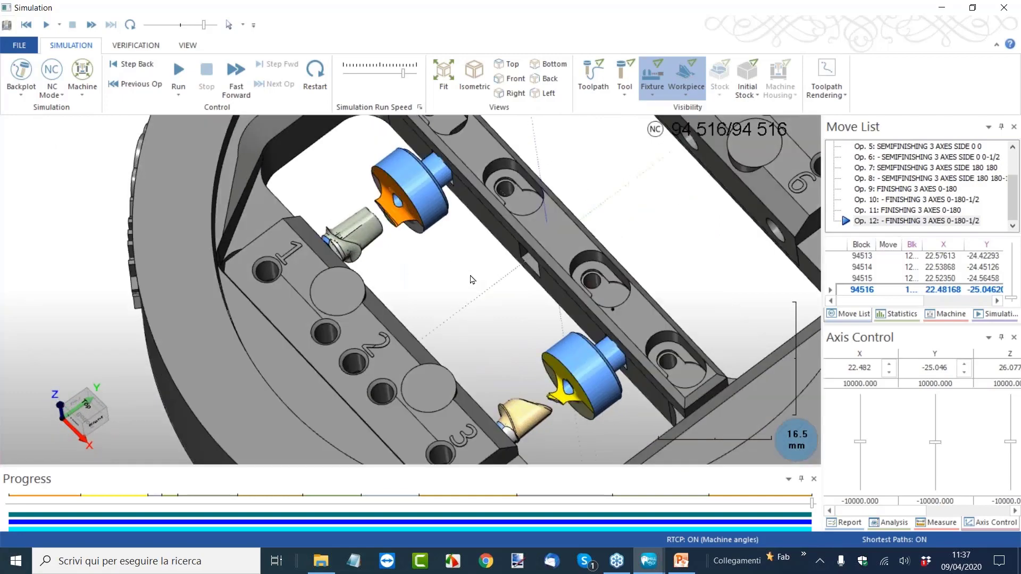
middle_drag(471, 280, 510, 341)
middle_drag(541, 409, 448, 393)
scroll(430, 249, down, 3)
scroll(420, 319, up, 5)
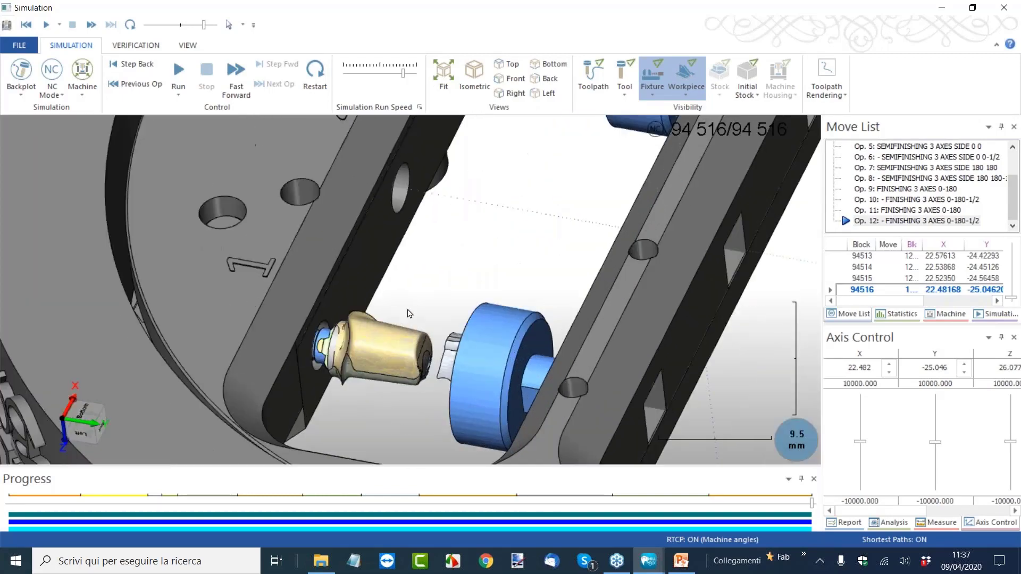
scroll(431, 309, down, 3)
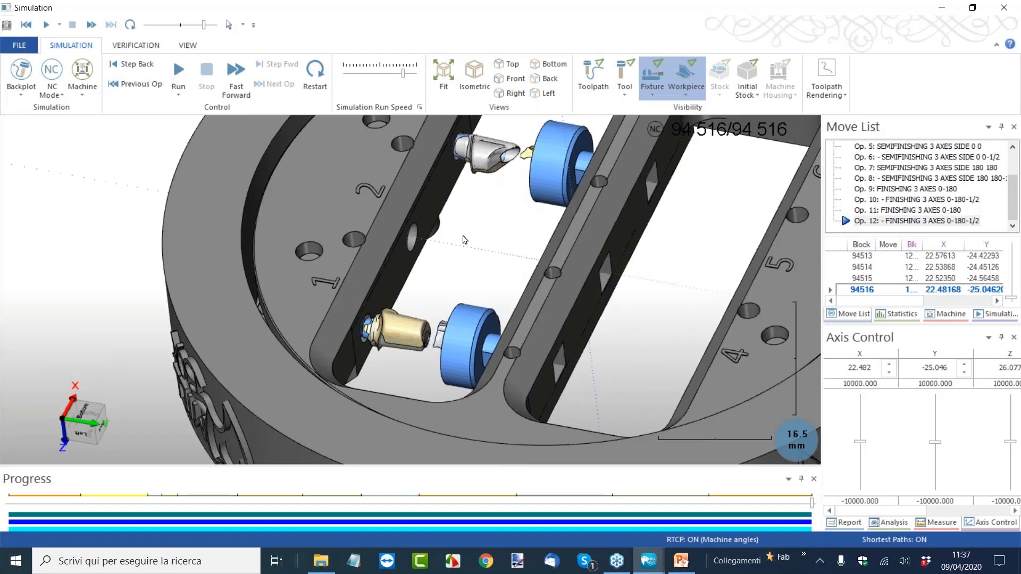
middle_drag(470, 273, 514, 181)
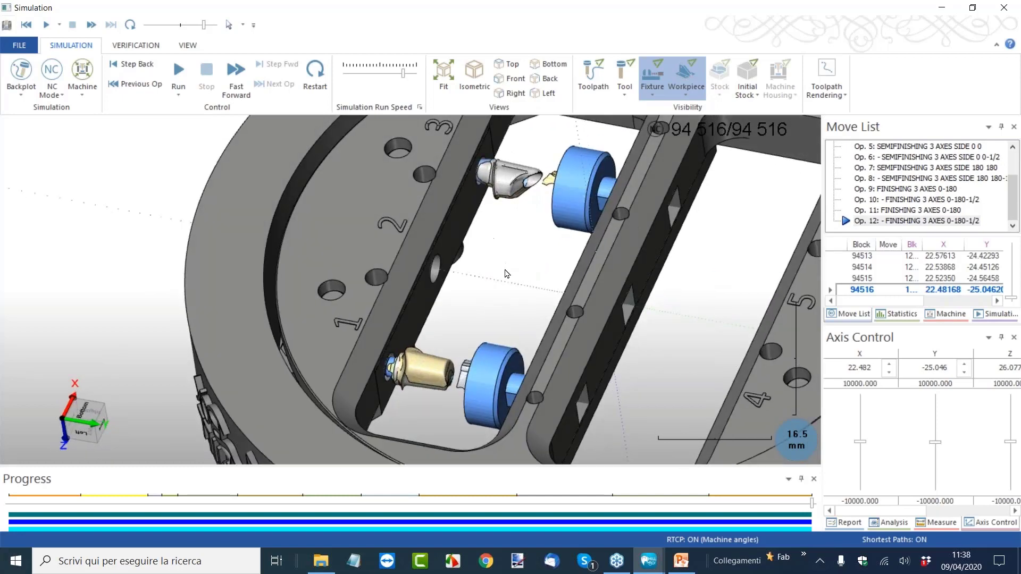
scroll(485, 258, down, 3)
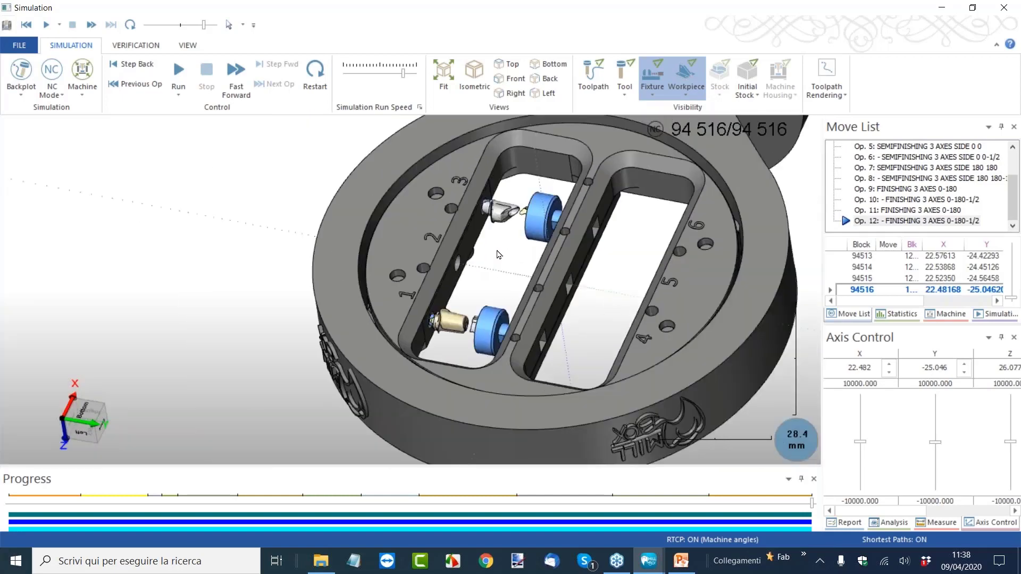
scroll(503, 282, down, 1)
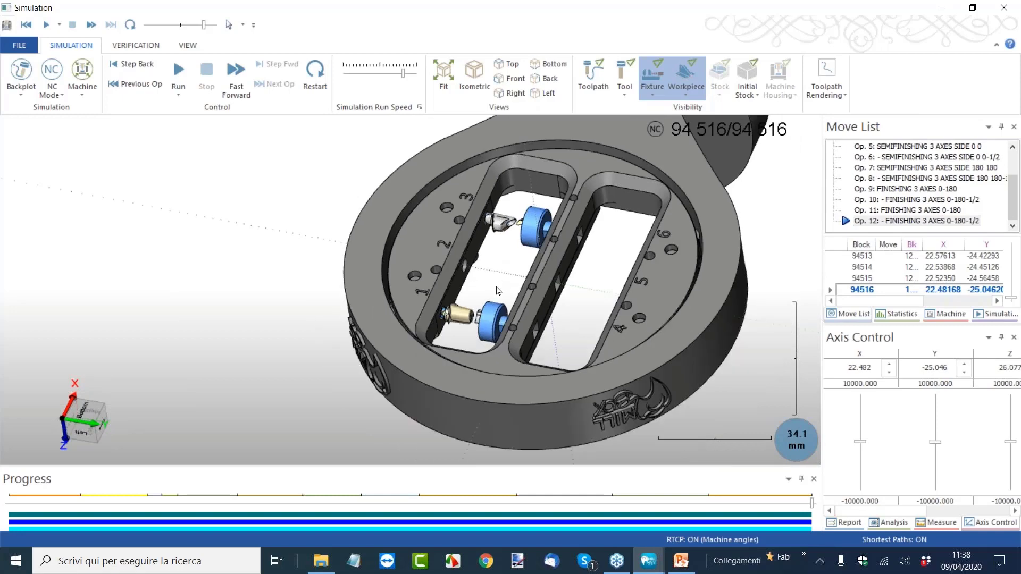
middle_drag(500, 284, 532, 271)
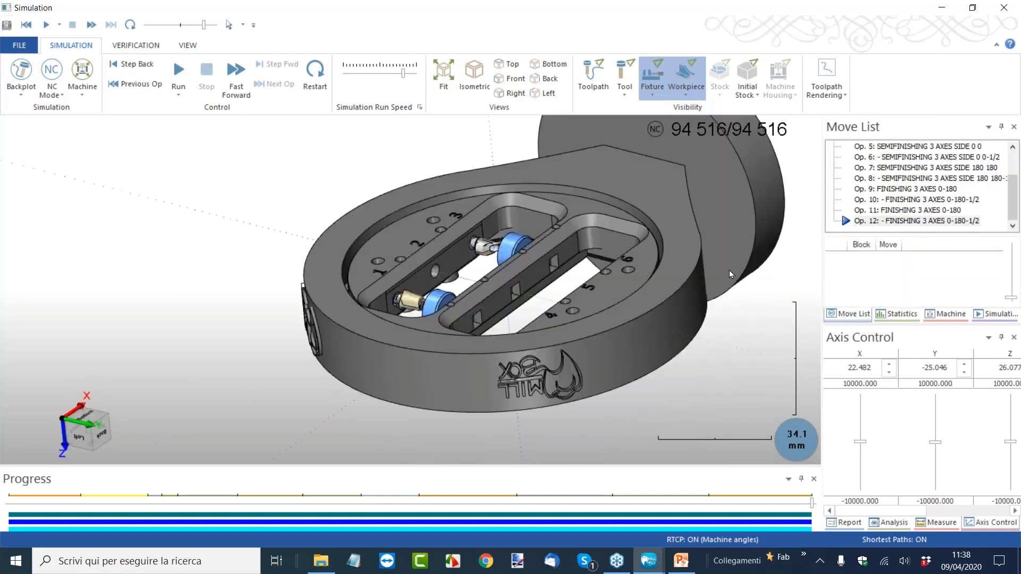
- Close the simulation and return to the 3D view of the calculated job
key(alt+F4)
drag(688, 413, 667, 240)
scroll(651, 223, up, 3)
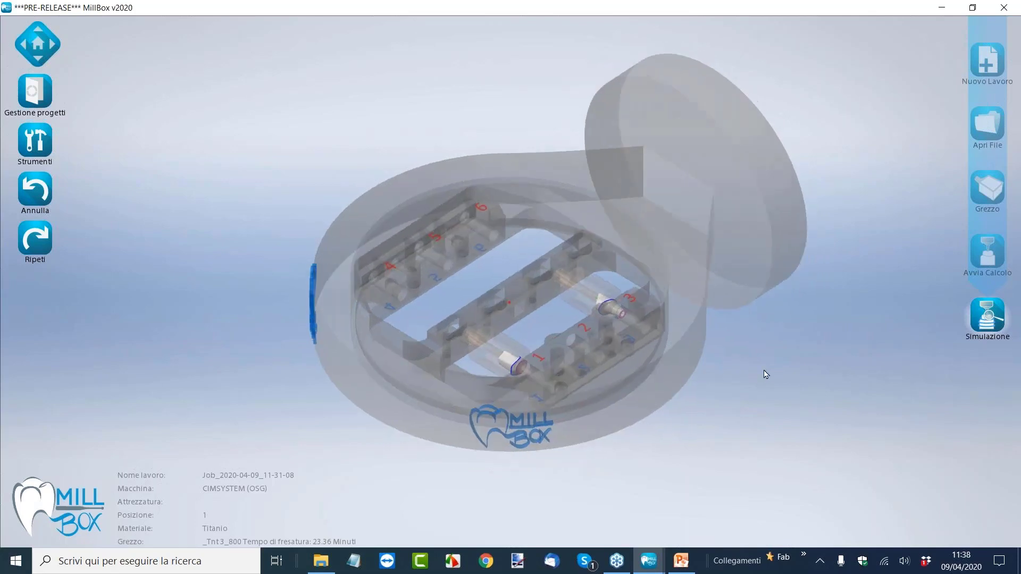
- Create a new job on the CIMSYSTEM machine with material Titanio, fixture MED 1P and position 1
click(989, 64)
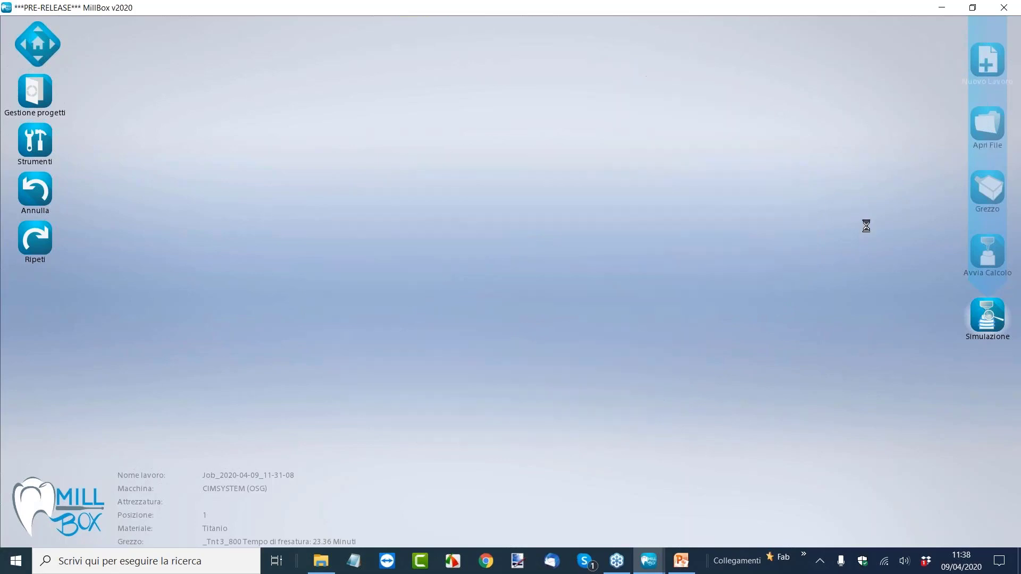
click(914, 79)
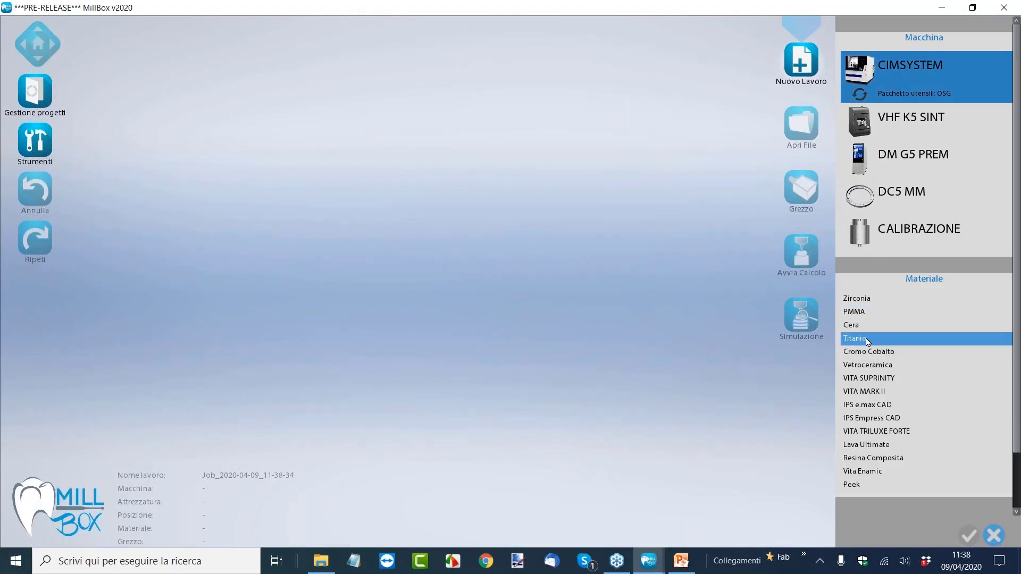
click(868, 339)
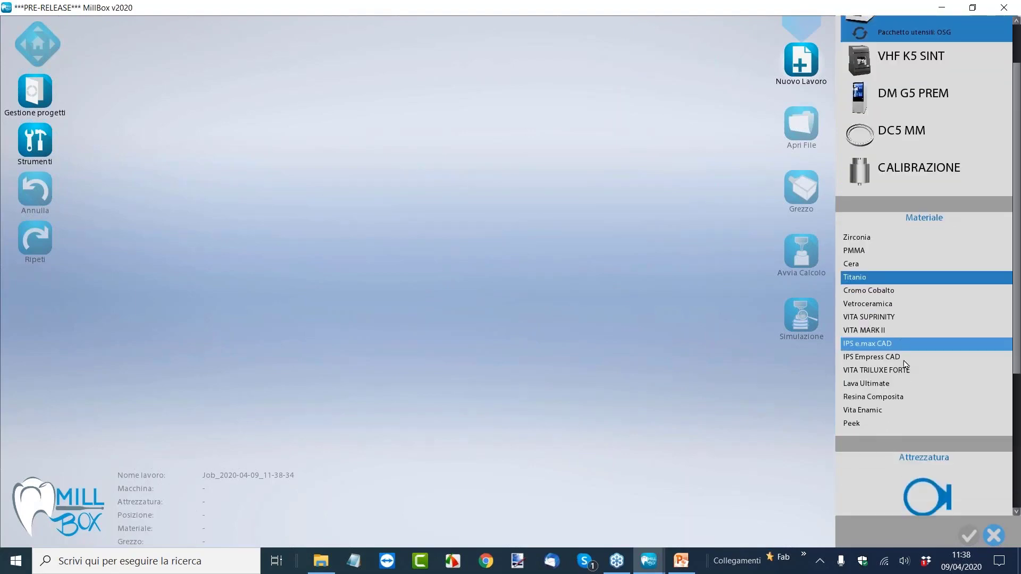
click(928, 446)
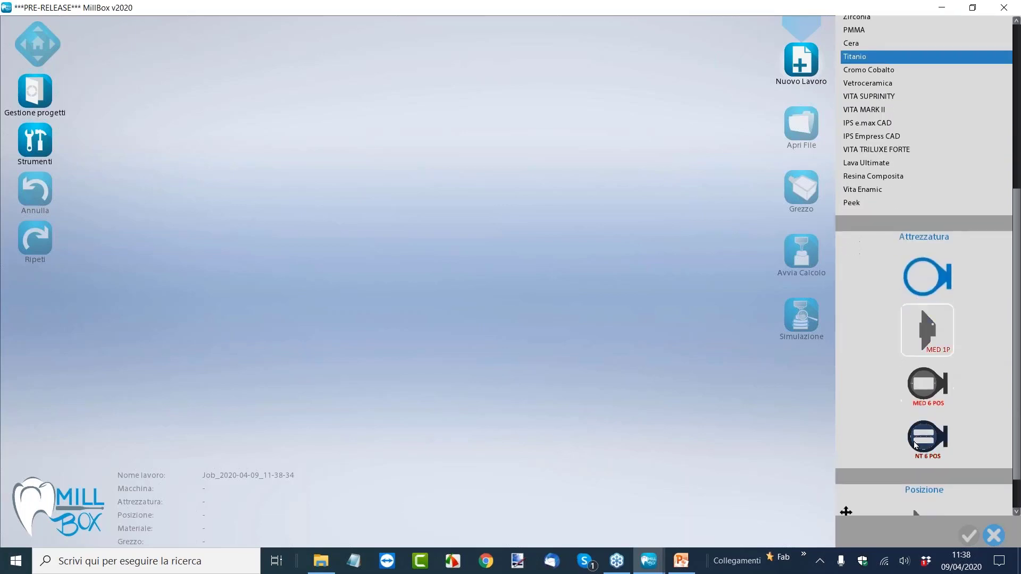
click(916, 514)
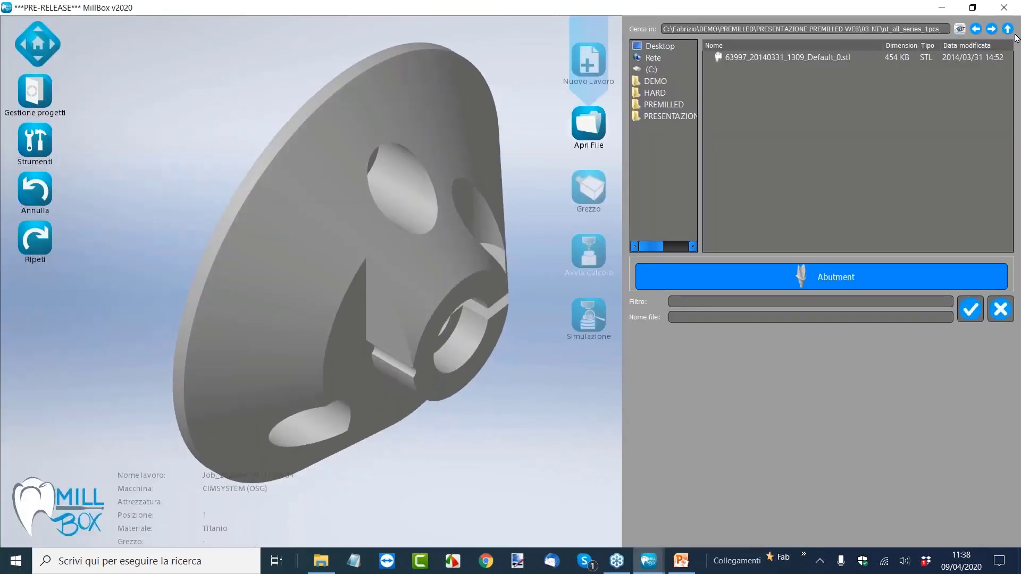
- Select the L9010-16R abutment STL in folder 1 of 01-MEDENTIKA\Exocad within PRESENTAZIONE PREMILLED WEB
click(679, 116)
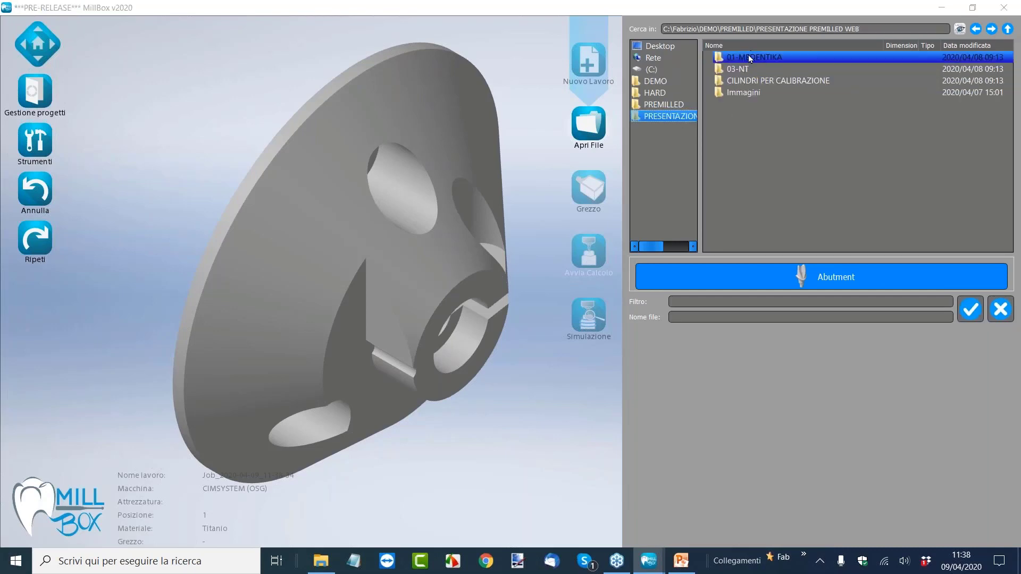
double_click(744, 57)
click(747, 80)
click(748, 69)
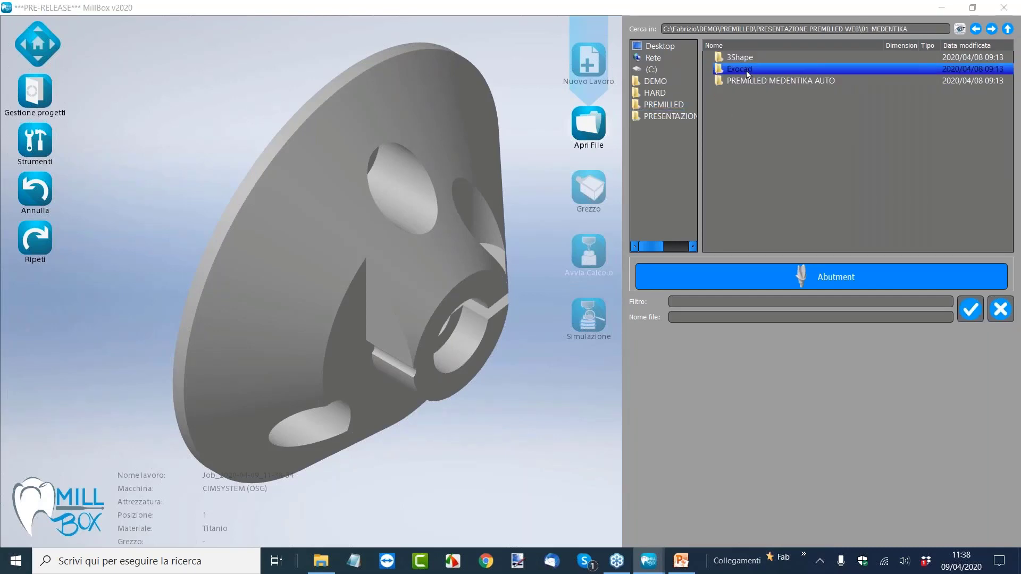
double_click(748, 68)
double_click(748, 59)
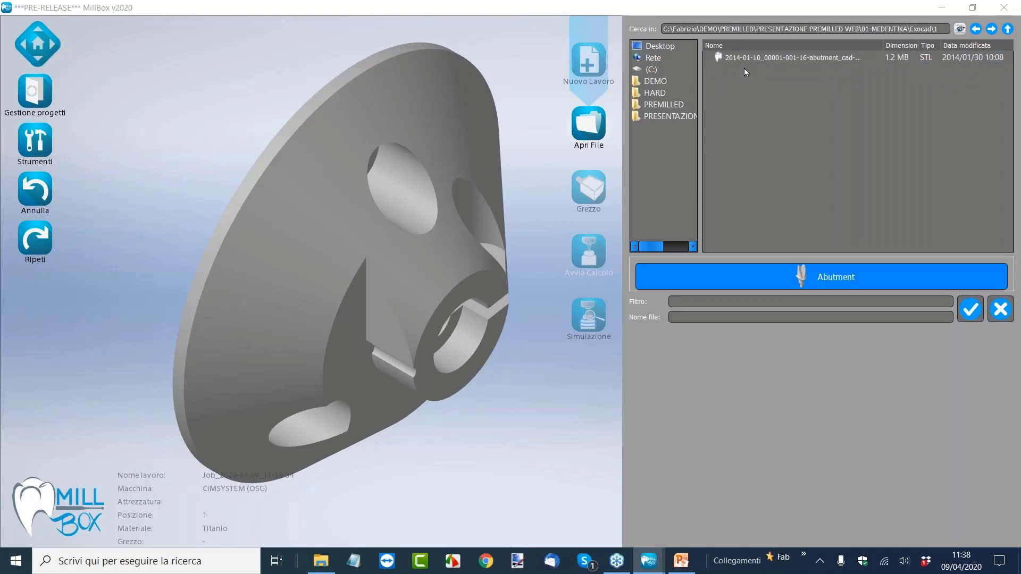
click(747, 58)
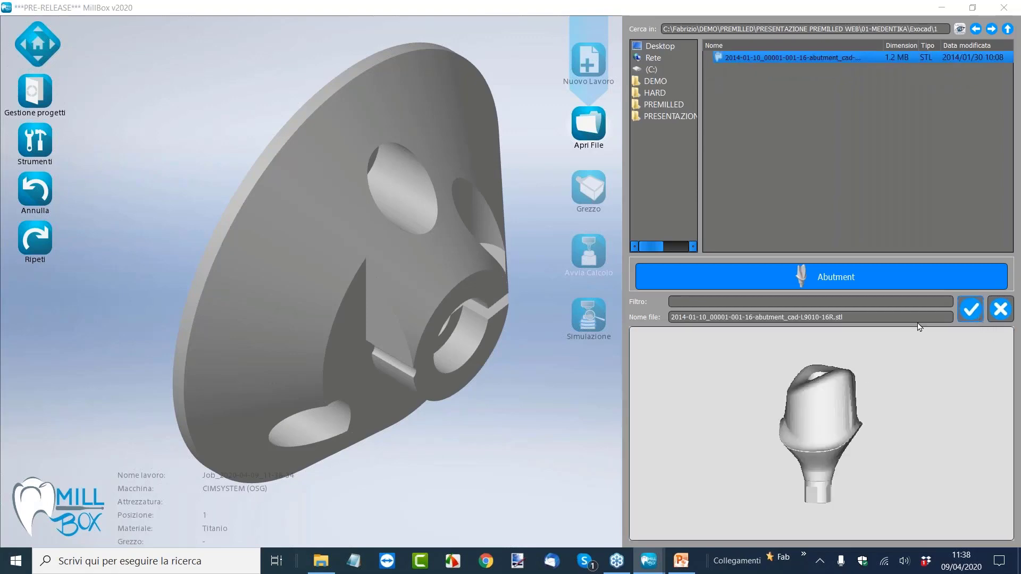
- Import the selected STL as an Abutment and assign the _L9010-16R.blk blank from the MEDENTIKA stock folder
click(692, 288)
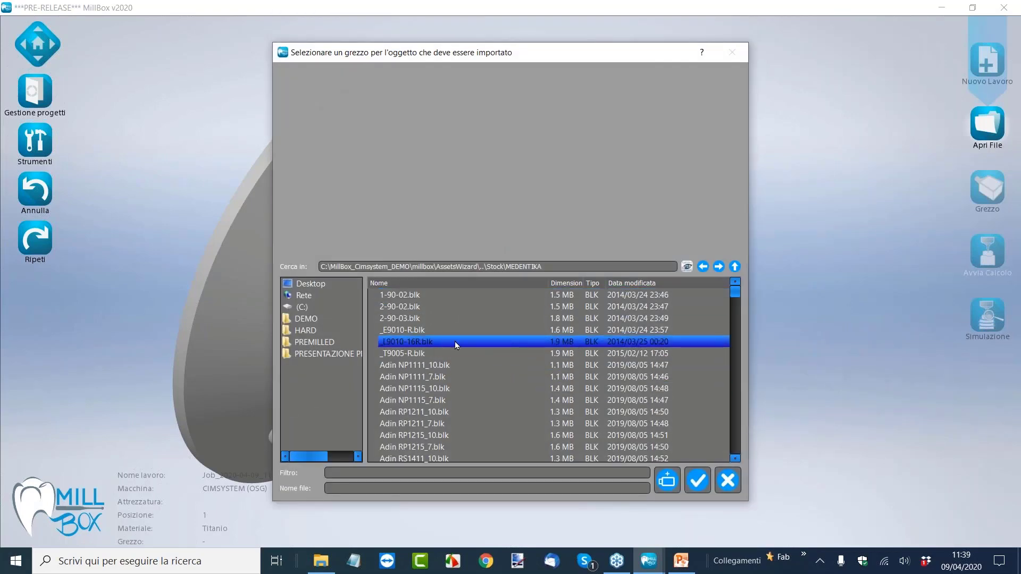
click(423, 343)
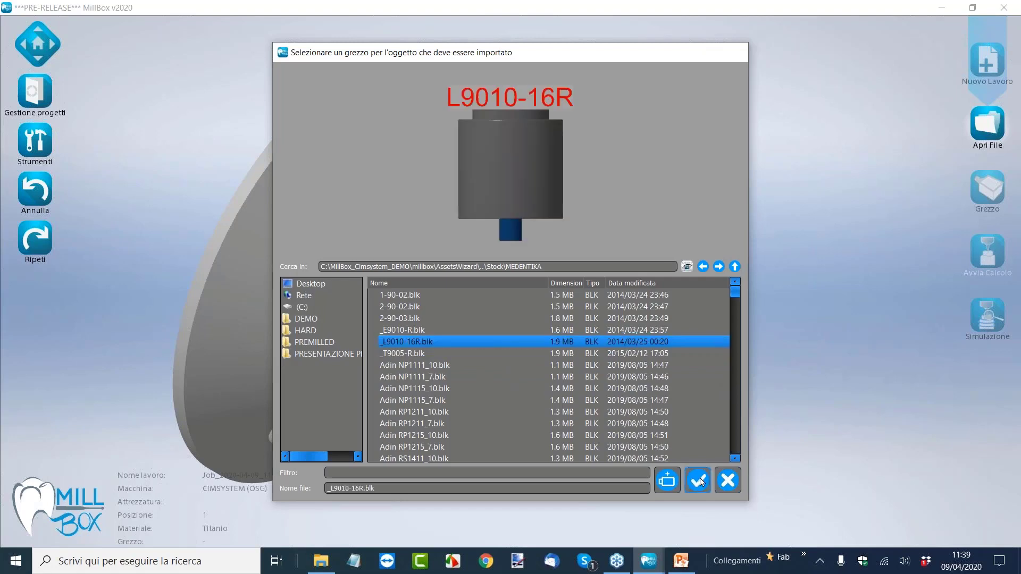
click(697, 480)
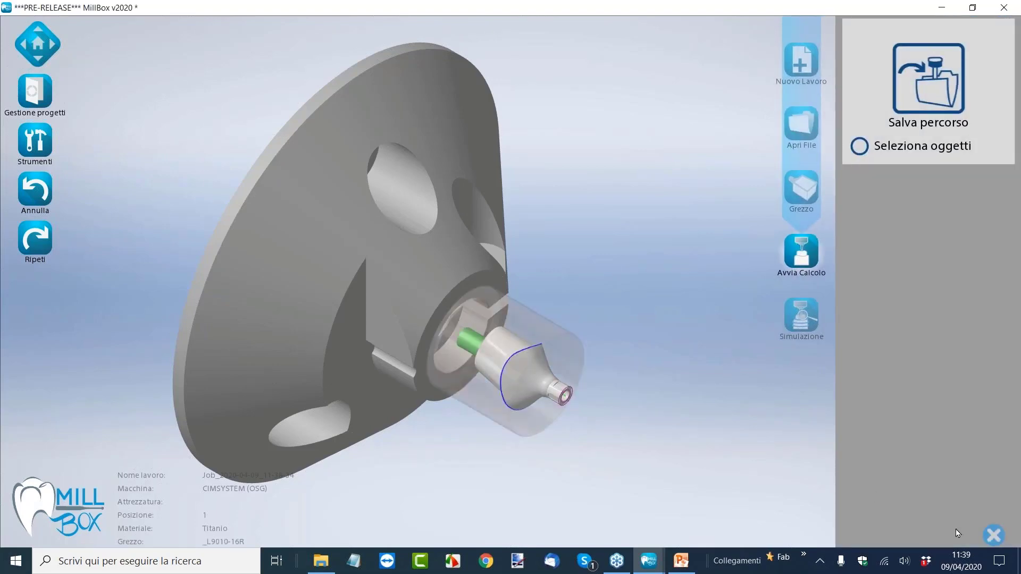
- Examine the abutment's placement inside the transparent premilled blank from the side and in perspective
click(994, 536)
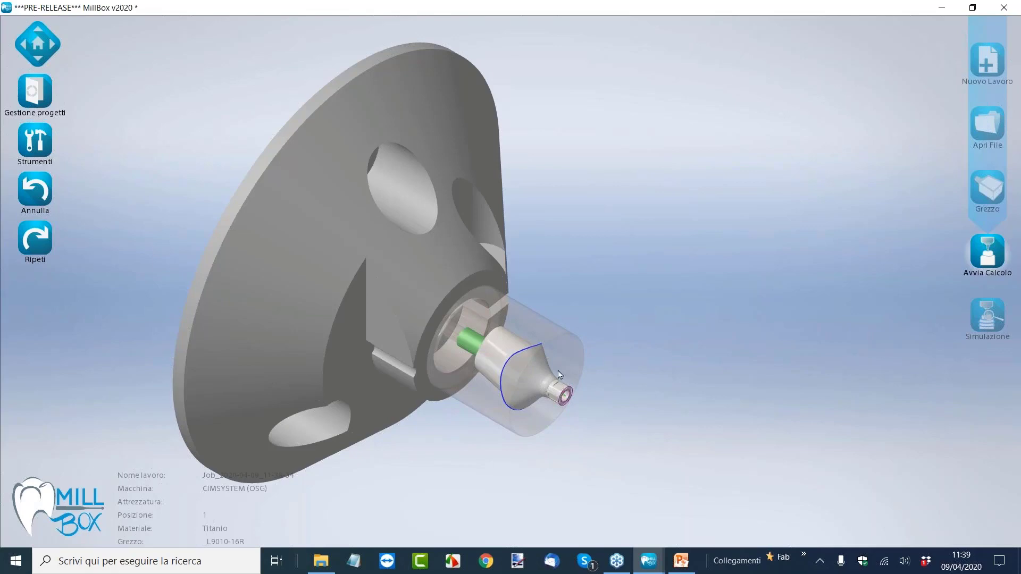
click(39, 42)
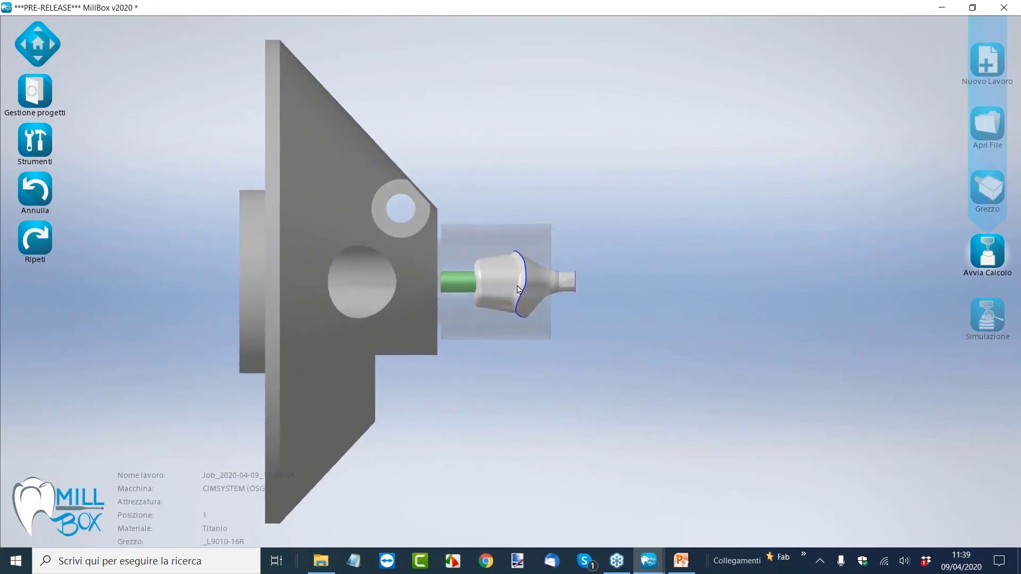
scroll(597, 349, up, 3)
middle_drag(597, 349, 565, 260)
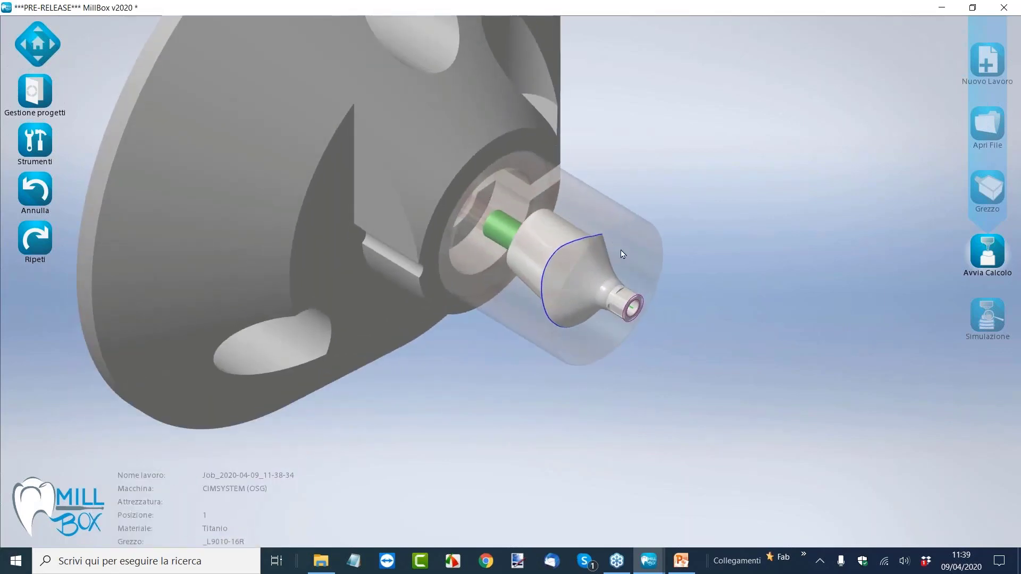
middle_drag(621, 253, 592, 191)
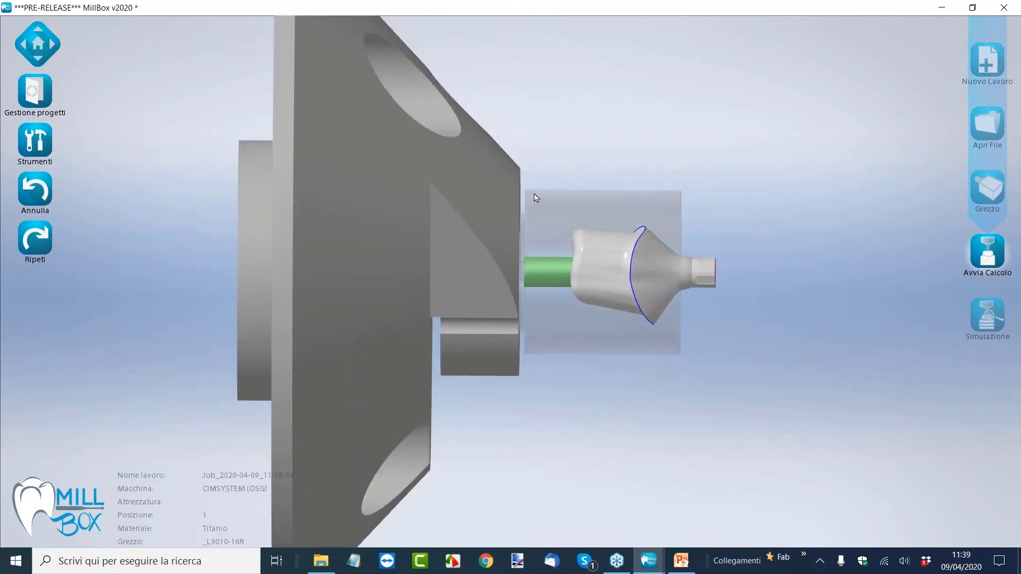
middle_drag(551, 333, 602, 283)
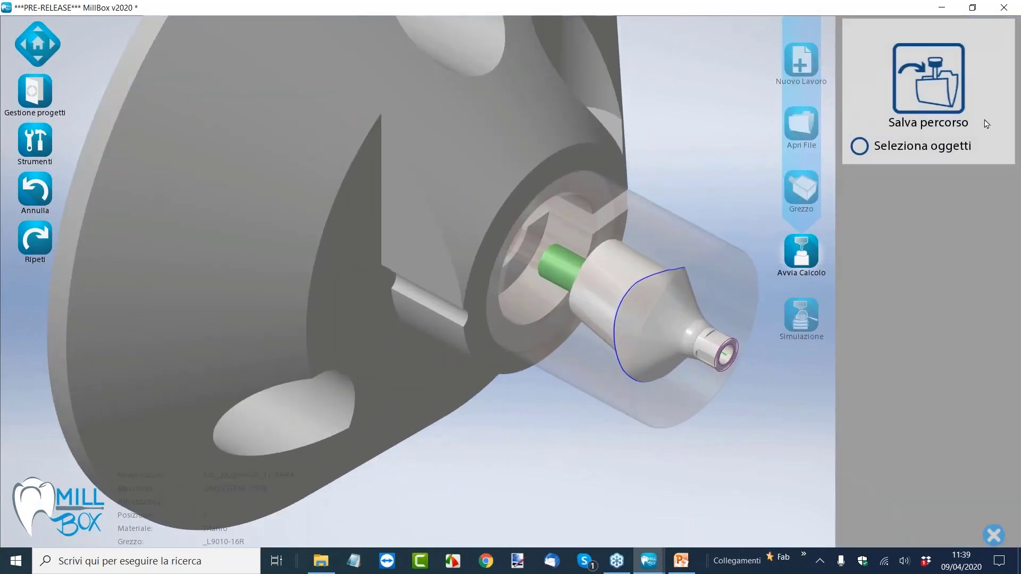
- Calculate and save the toolpath with continuous 4-axis roughing and finishing plus Taglio Connettori, accepting the tool table
click(930, 105)
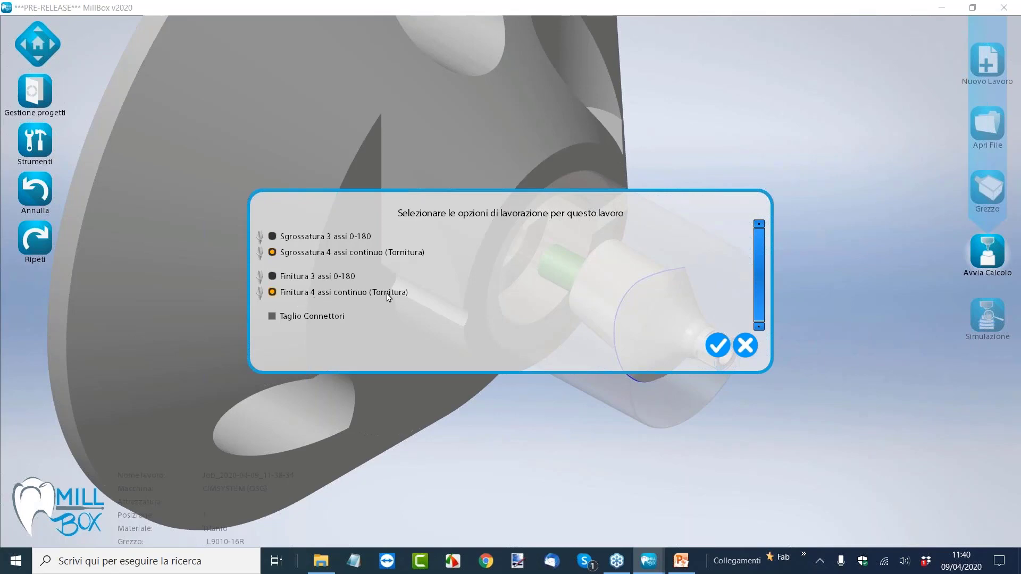
click(314, 322)
click(720, 349)
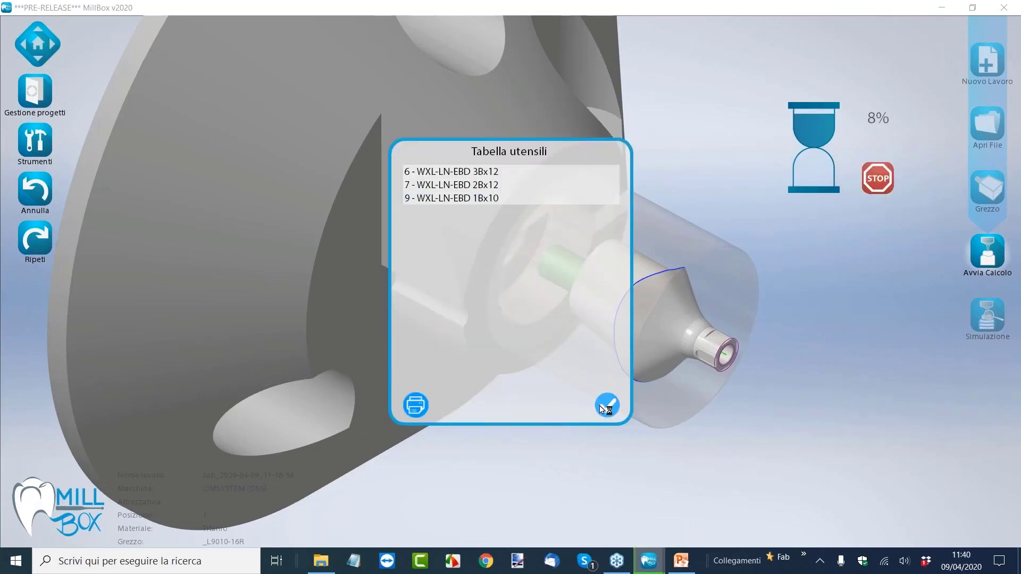
click(604, 408)
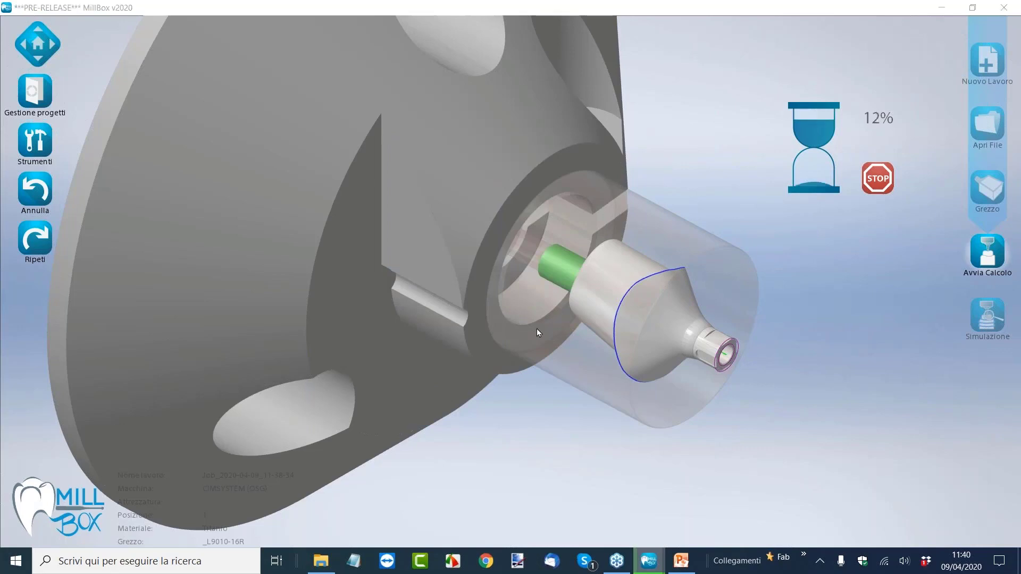
scroll(507, 334, down, 3)
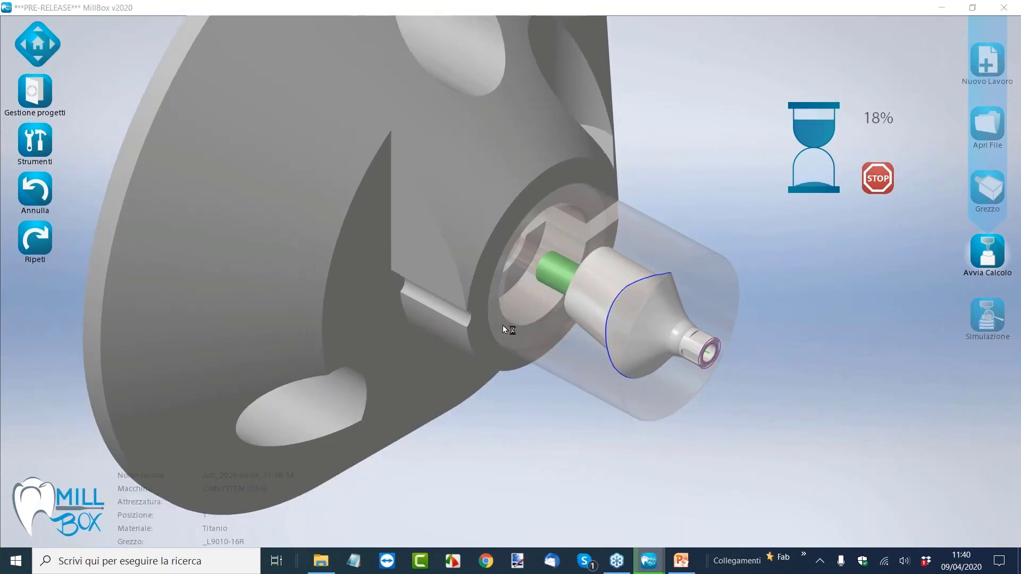
middle_drag(547, 362, 503, 320)
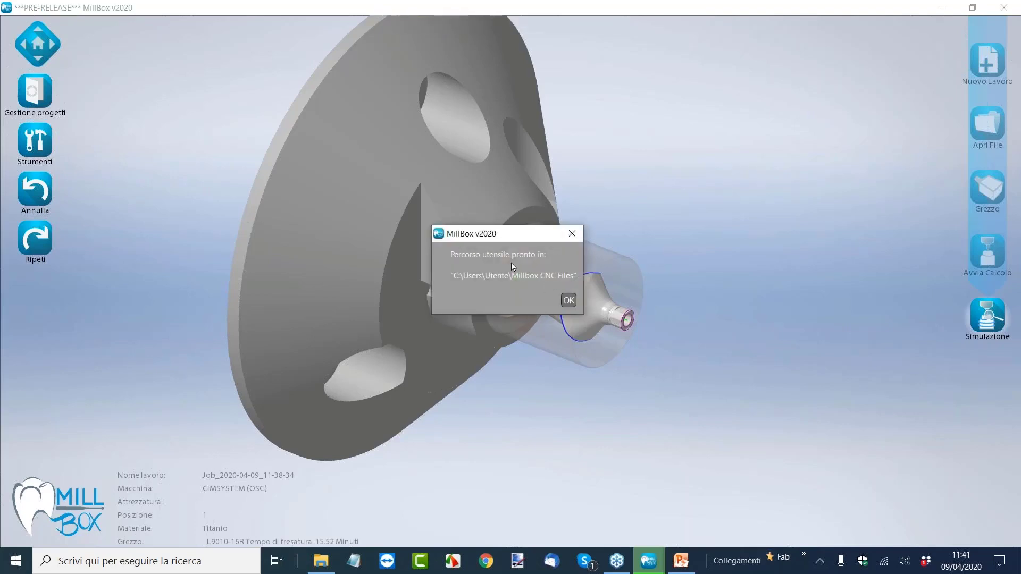
click(569, 302)
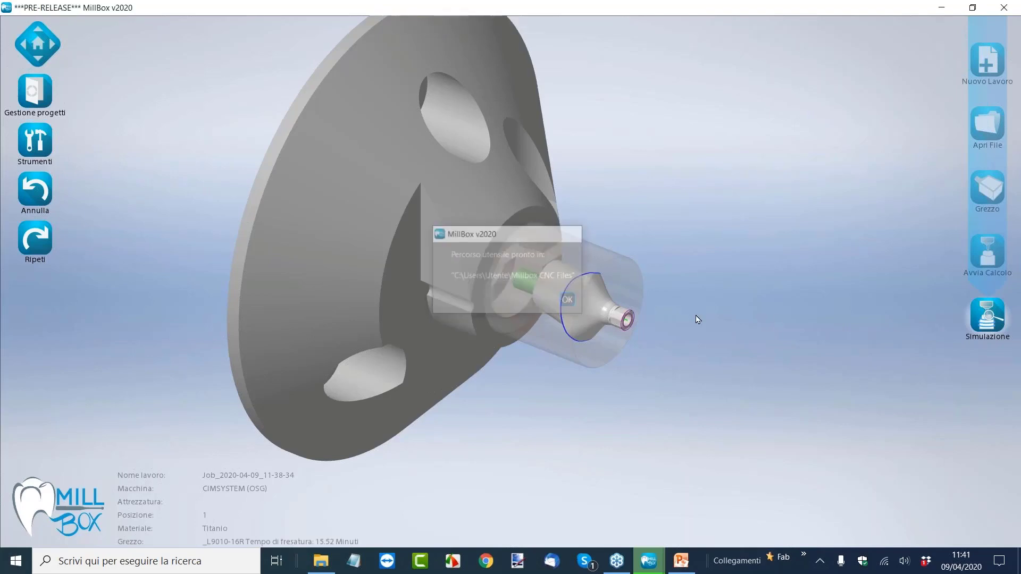
- Launch the machining simulation of the calculated job and maximize its window
click(988, 319)
click(885, 315)
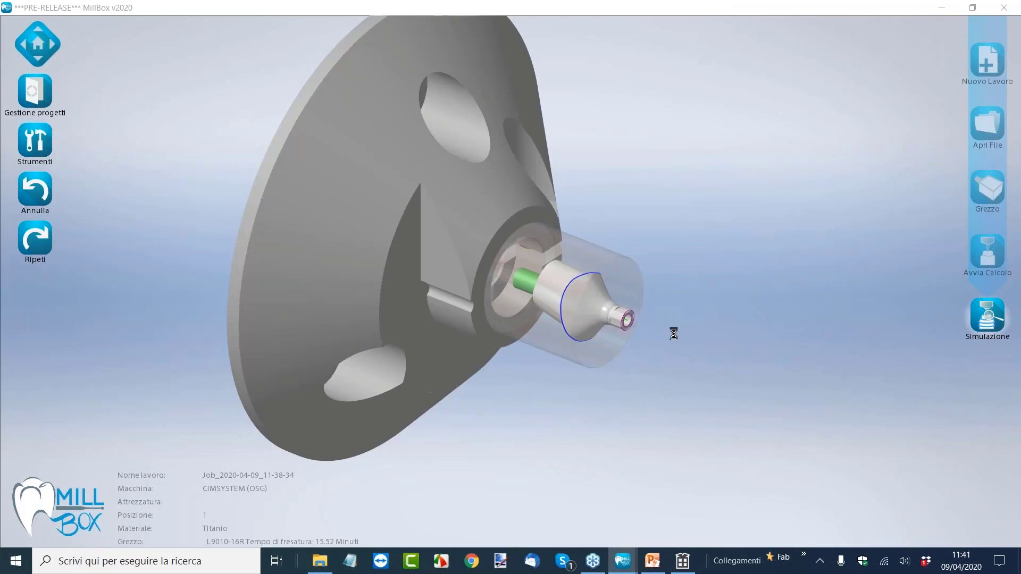
mouse_move(685, 568)
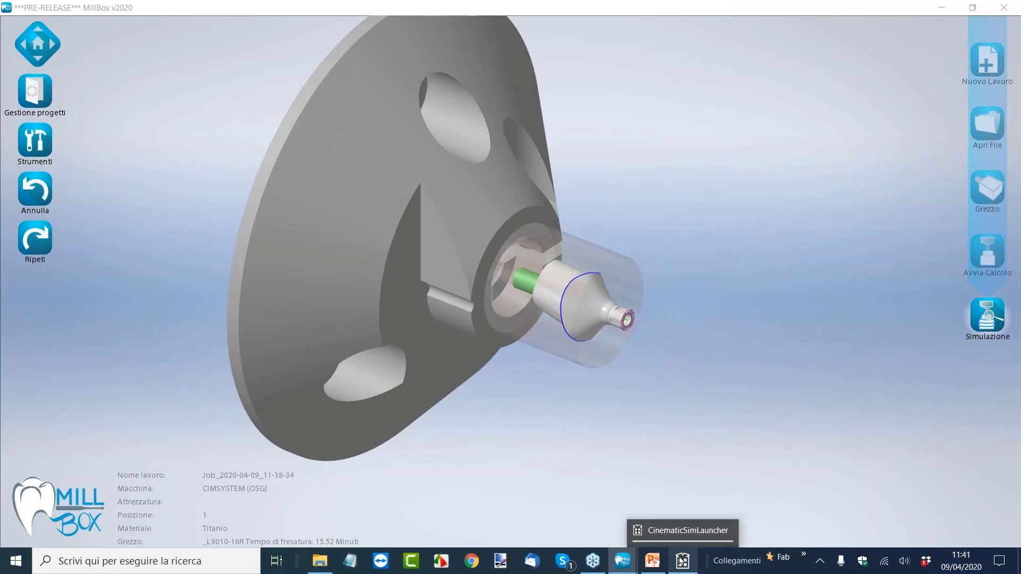
click(683, 540)
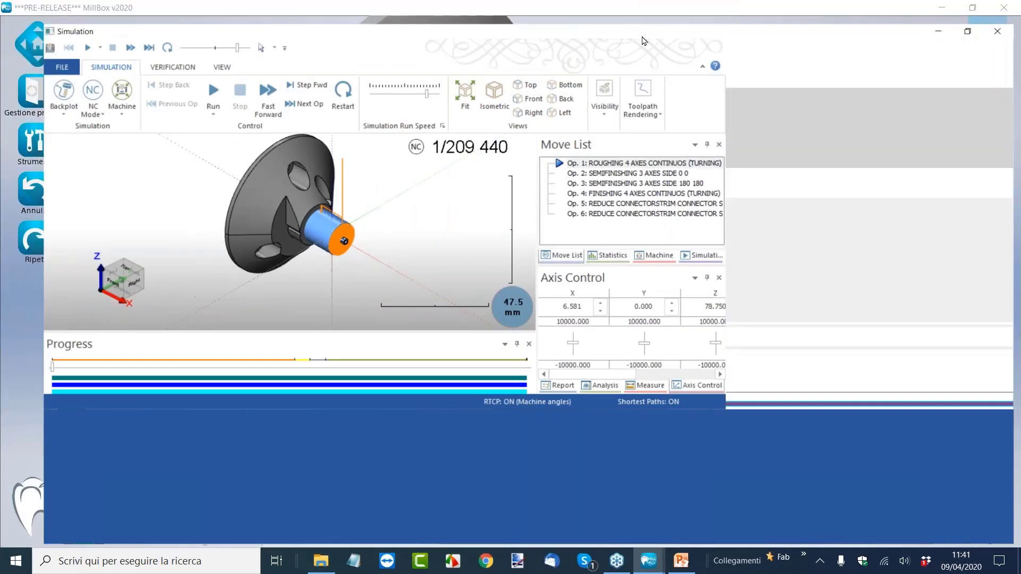
click(675, 10)
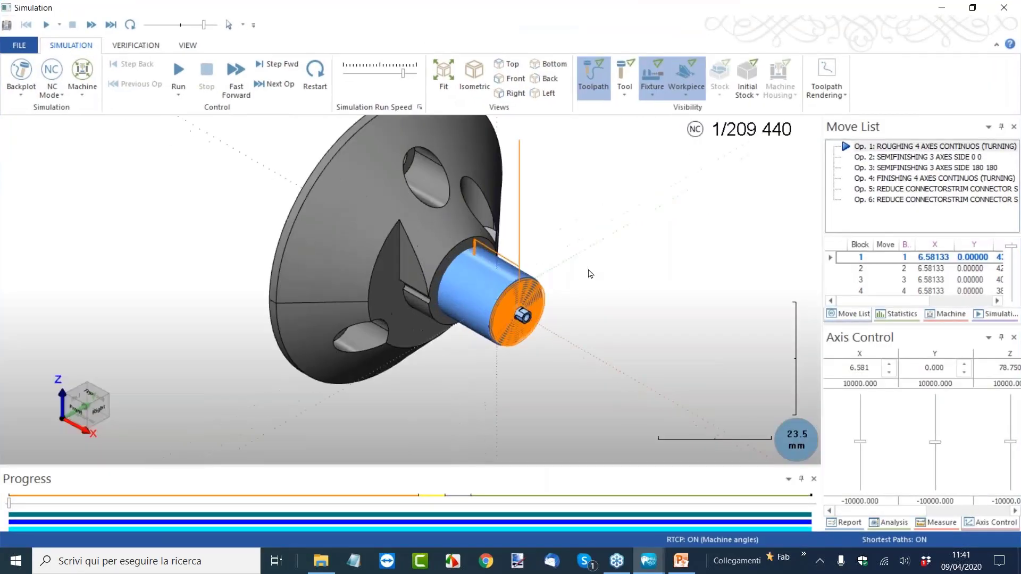
- Show the tool, run the simulation from the first roughing operation and hide the toolpath
drag(594, 284, 603, 289)
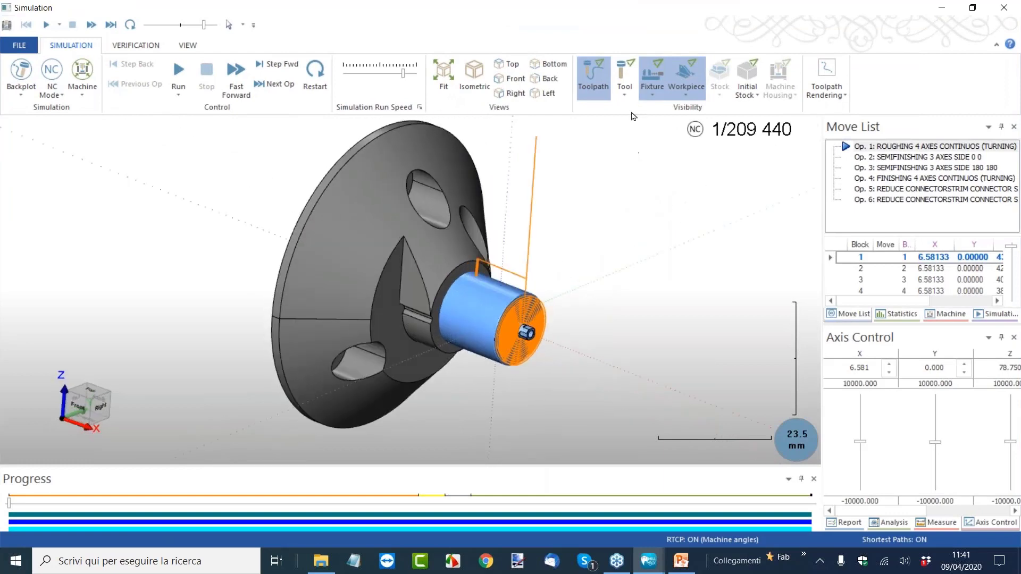
click(625, 97)
click(641, 108)
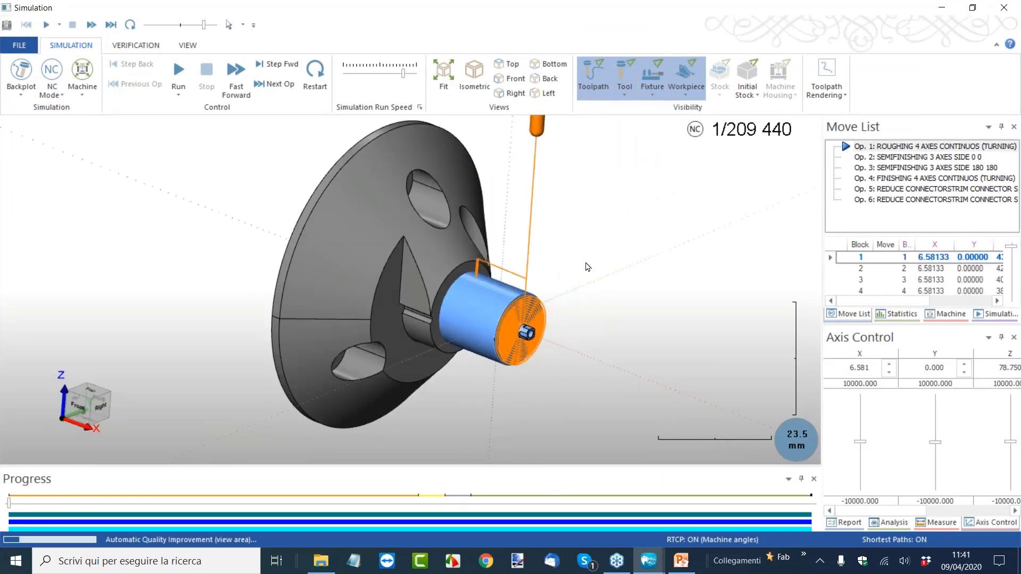
mouse_move(585, 267)
mouse_down()
mouse_move(575, 279)
mouse_move(585, 283)
mouse_move(575, 283)
mouse_up()
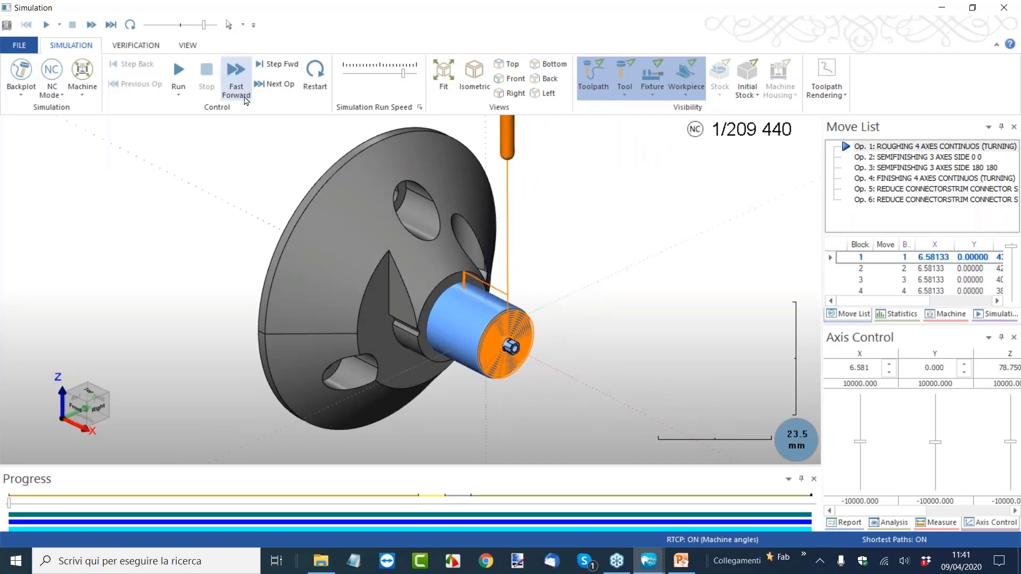
click(189, 72)
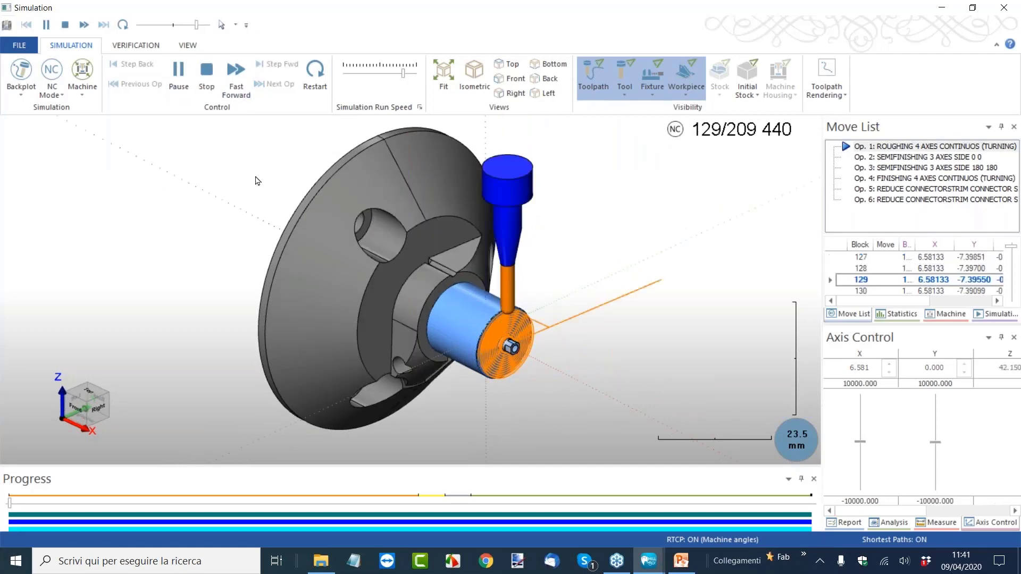
click(594, 74)
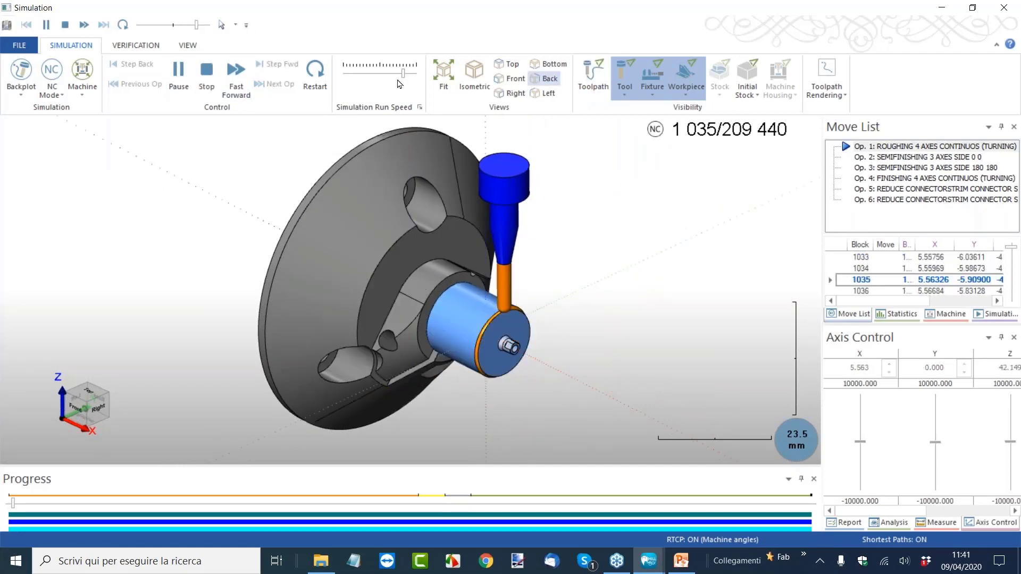
- Slow the simulation run speed and examine the continuous 4-axis roughing of the rotating blank up close and from farther away
drag(410, 78, 381, 79)
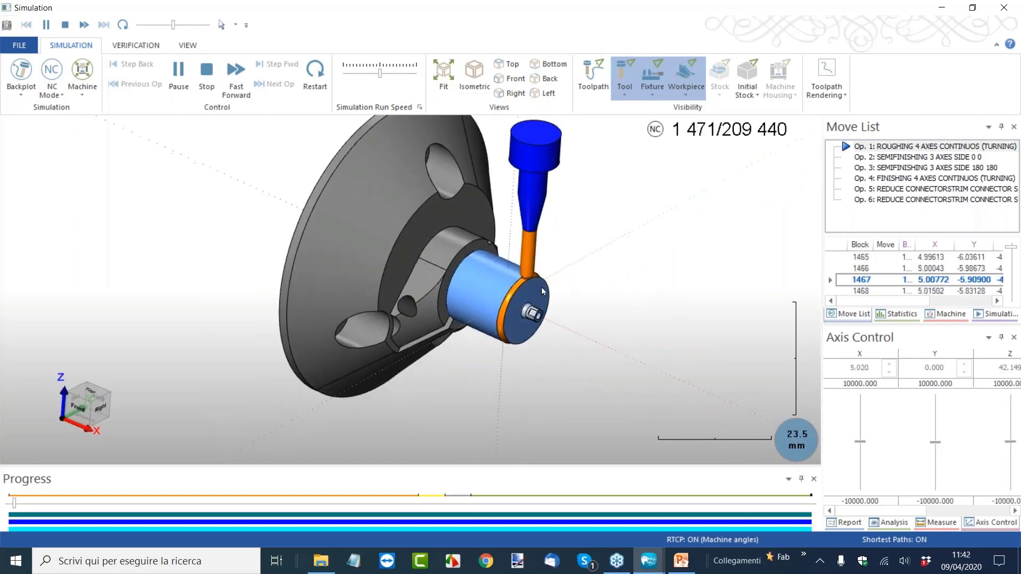
scroll(532, 282, up, 3)
scroll(532, 282, up, 2)
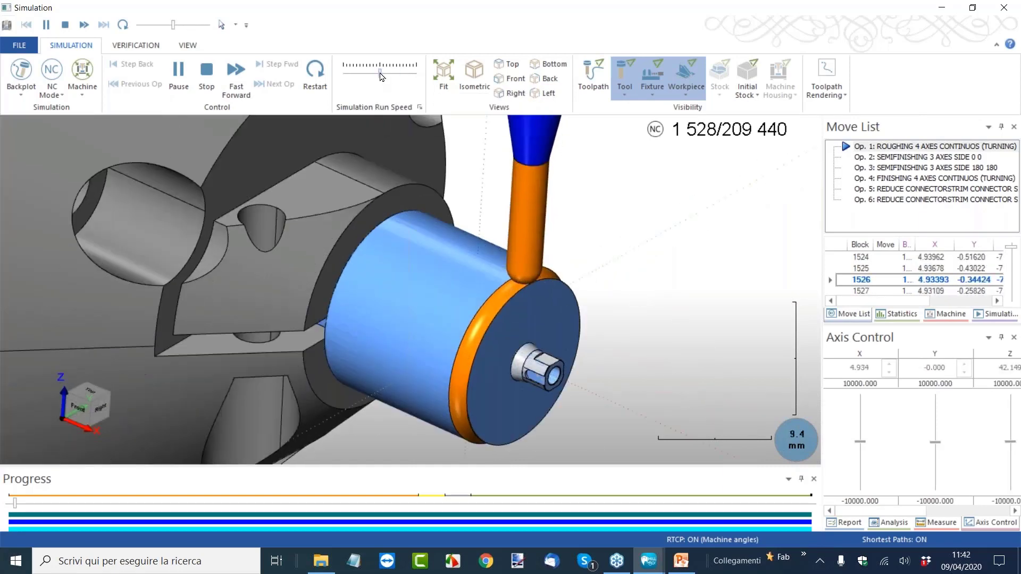
drag(381, 75, 387, 75)
scroll(588, 264, down, 5)
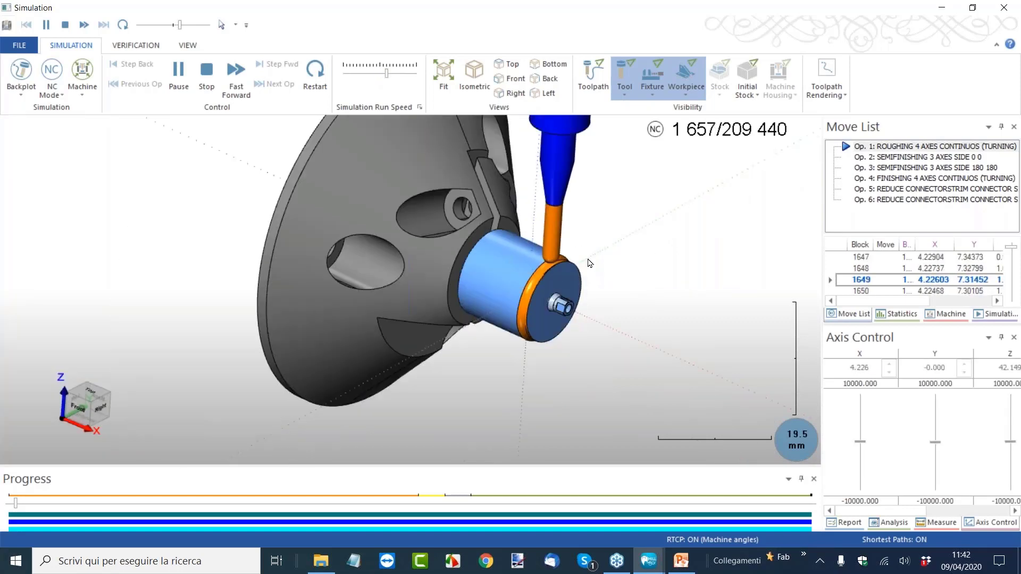
scroll(589, 276, up, 4)
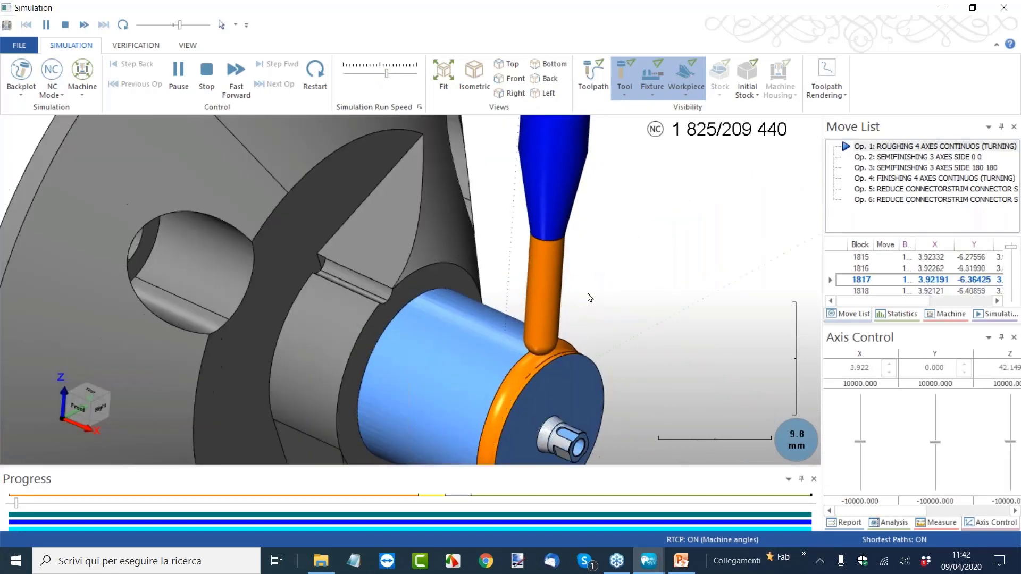
scroll(588, 292, down, 2)
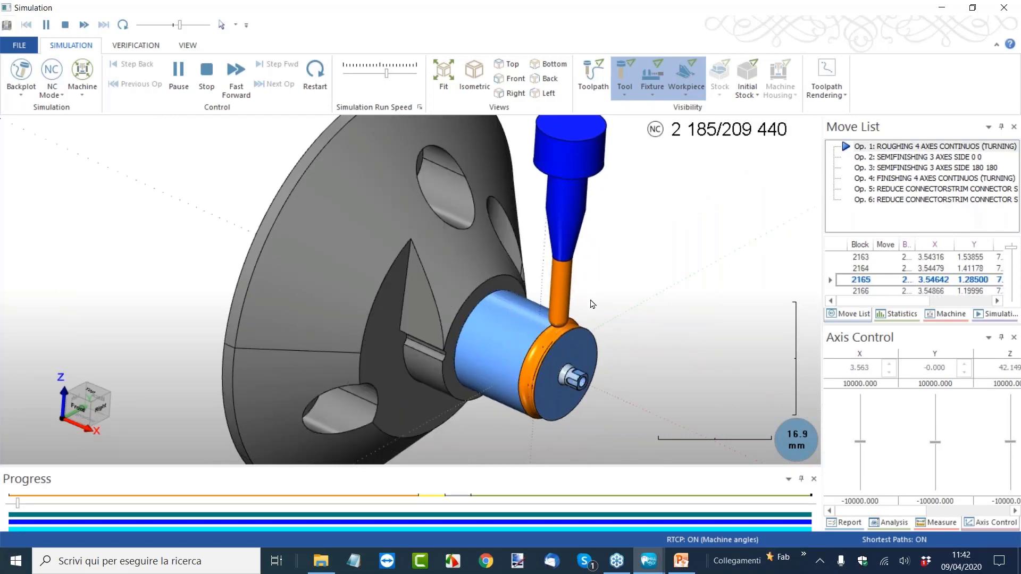
scroll(572, 331, up, 2)
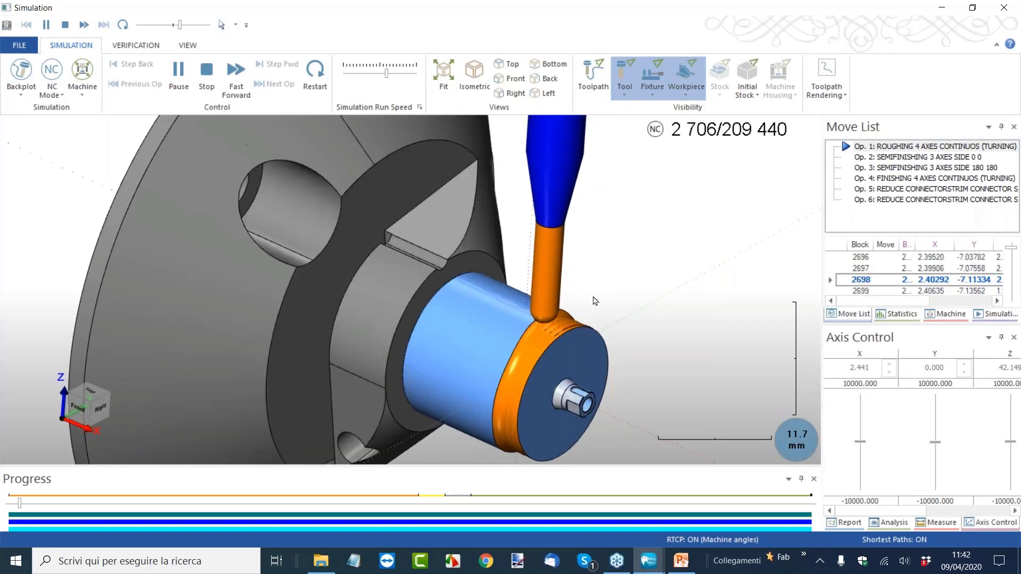
scroll(595, 300, down, 2)
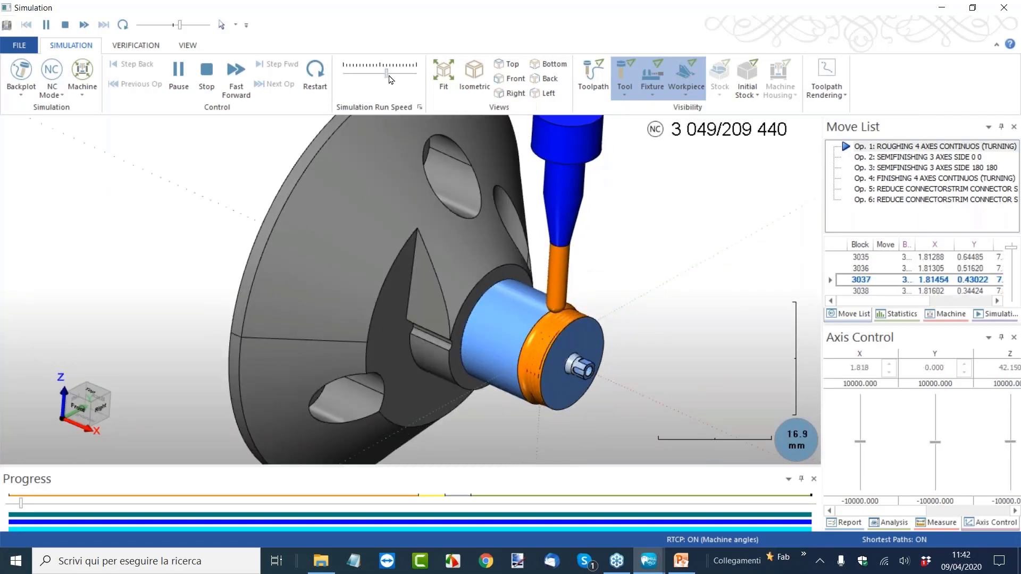
drag(386, 73, 394, 74)
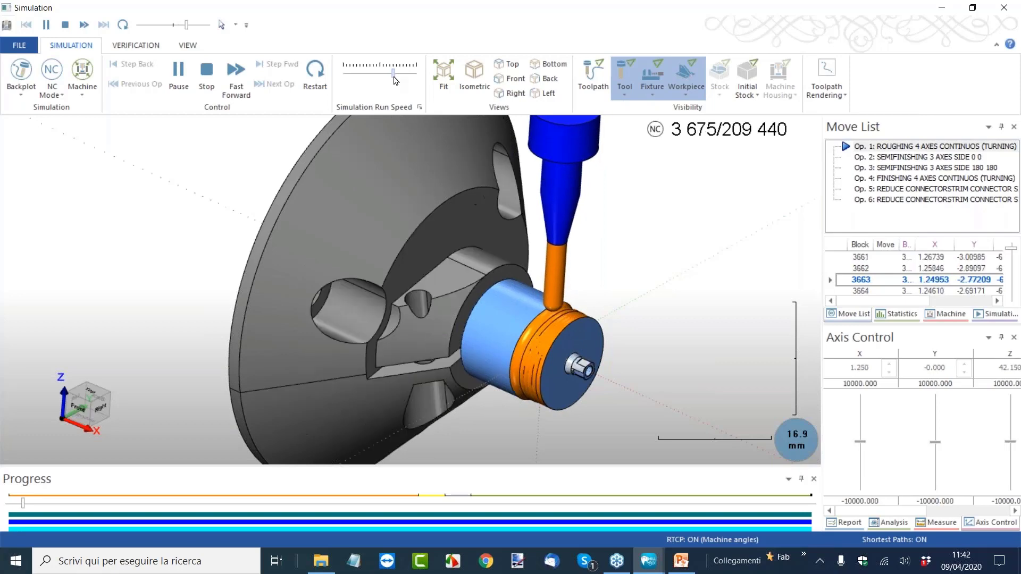
drag(394, 74, 387, 75)
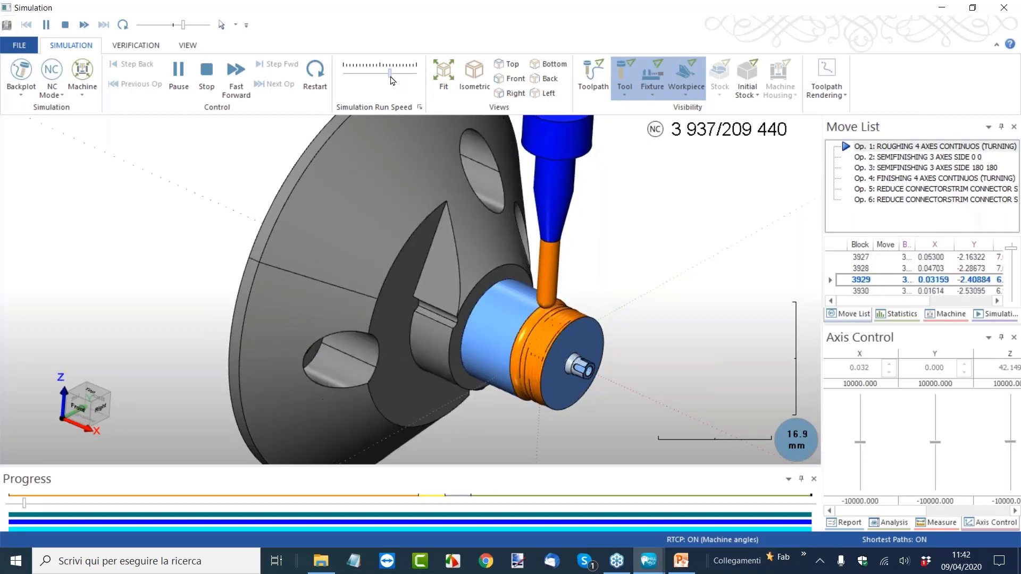
- Pause the simulation and switch it to Backplot toolpath mode
click(181, 78)
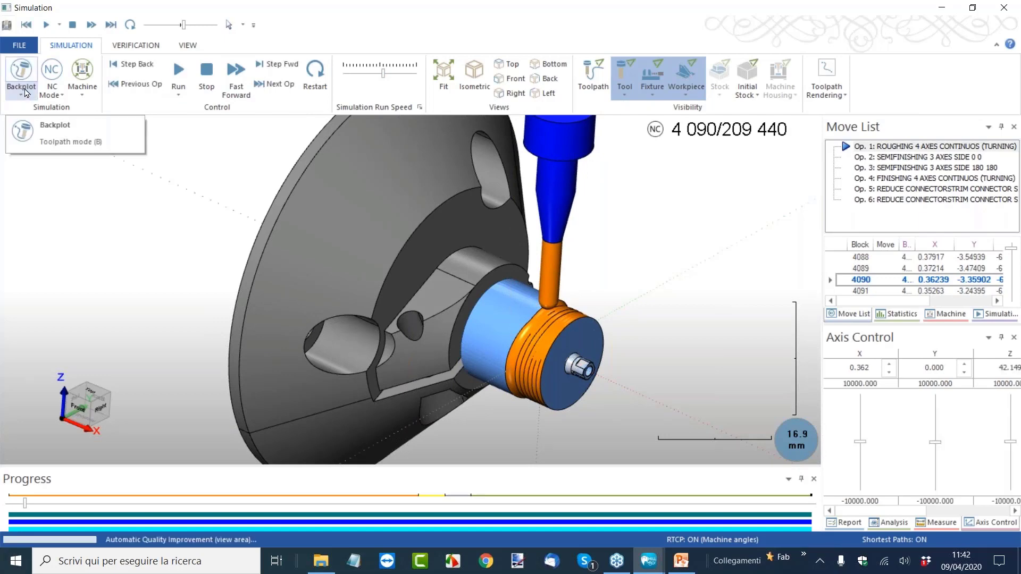
click(21, 72)
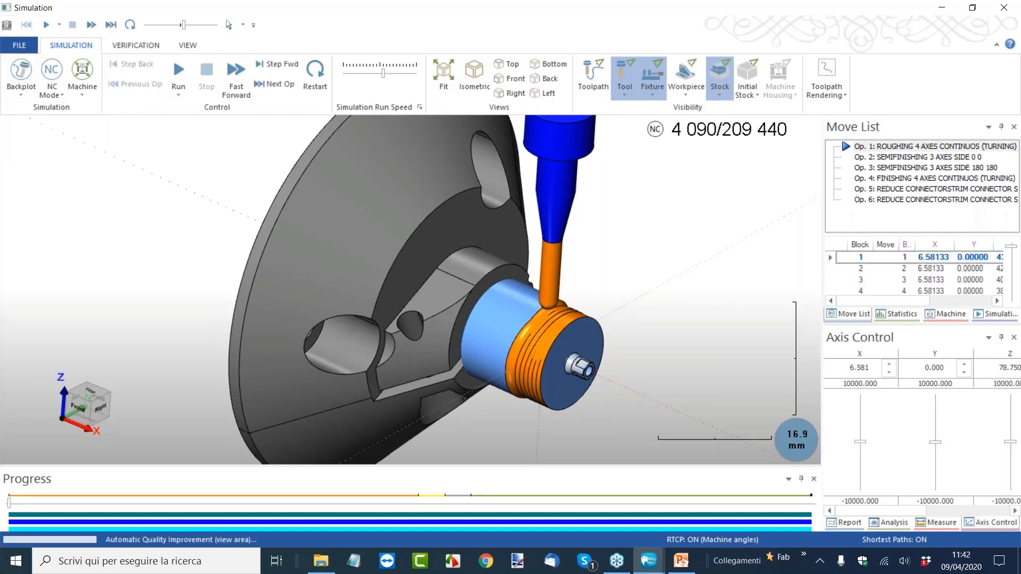
click(21, 72)
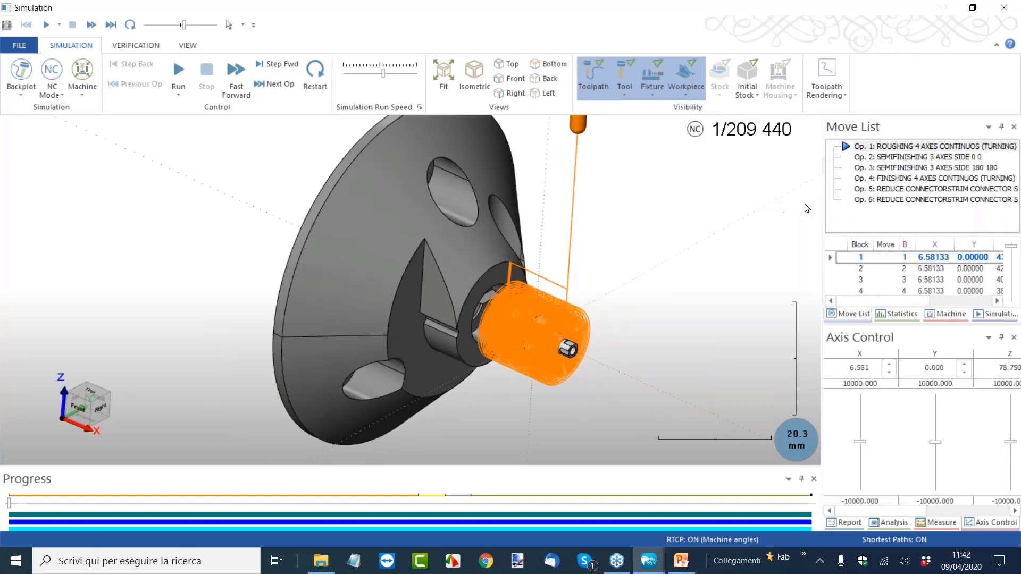
- Jump to operation 4, FINISHING 4 AXES CONTINUOS (TURNING), examine its toolpath up close and run its simulation
click(841, 255)
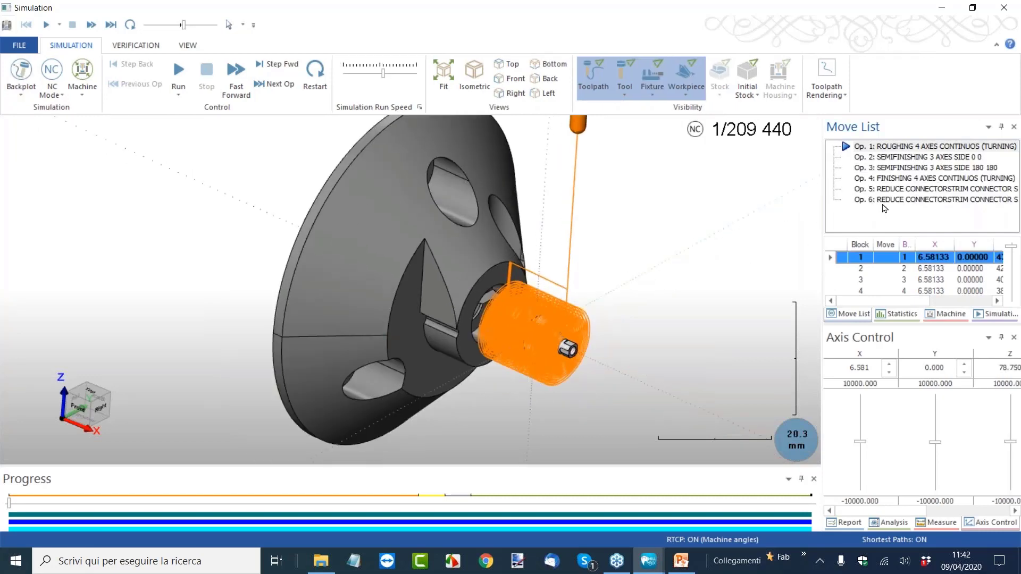
double_click(889, 178)
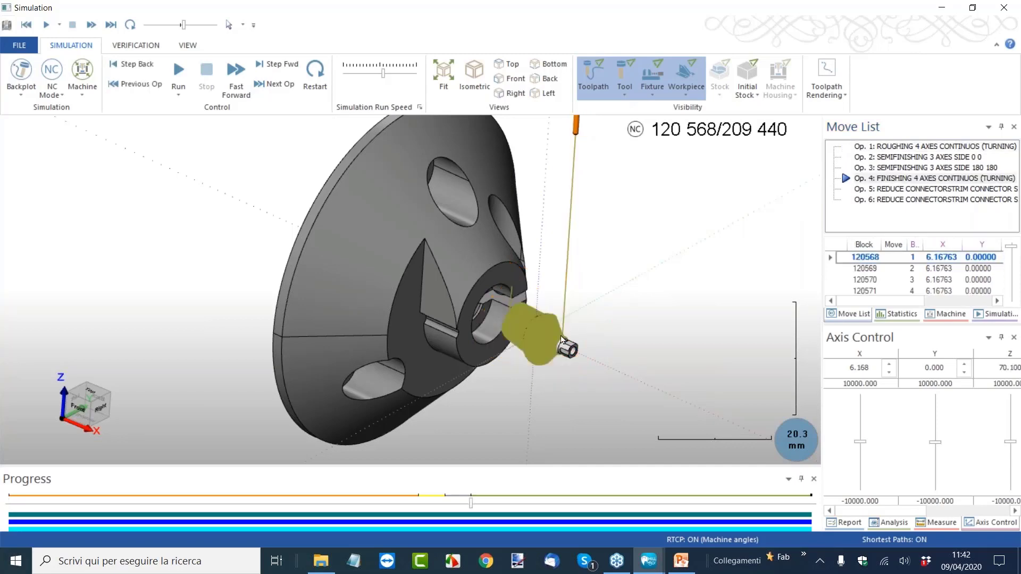
scroll(553, 297, up, 5)
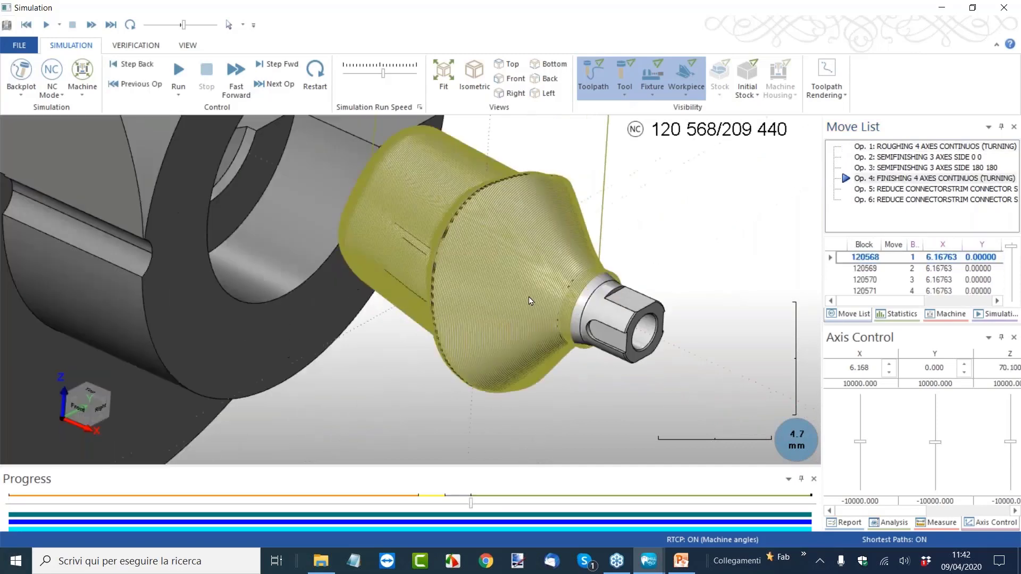
scroll(530, 301, down, 2)
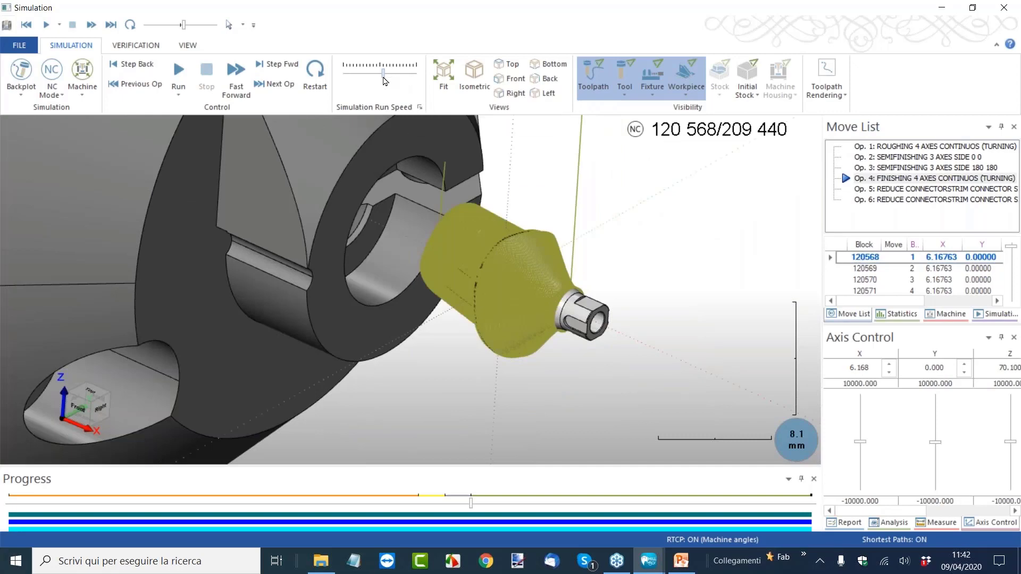
click(179, 74)
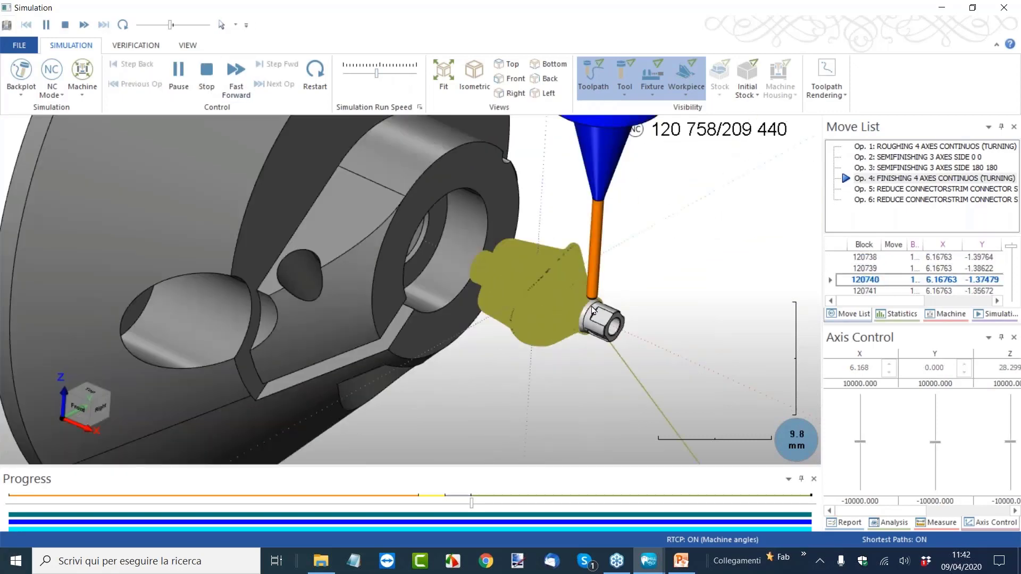
scroll(686, 331, down, 5)
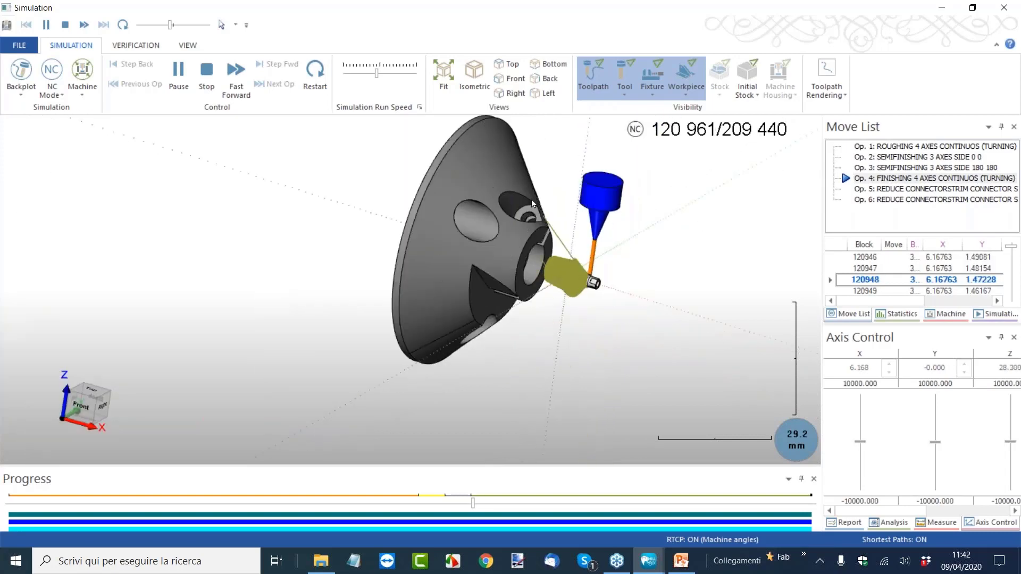
- View the running finishing operation from the back and adjust the simulation run speed to follow the tool along the abutment
click(549, 64)
click(538, 82)
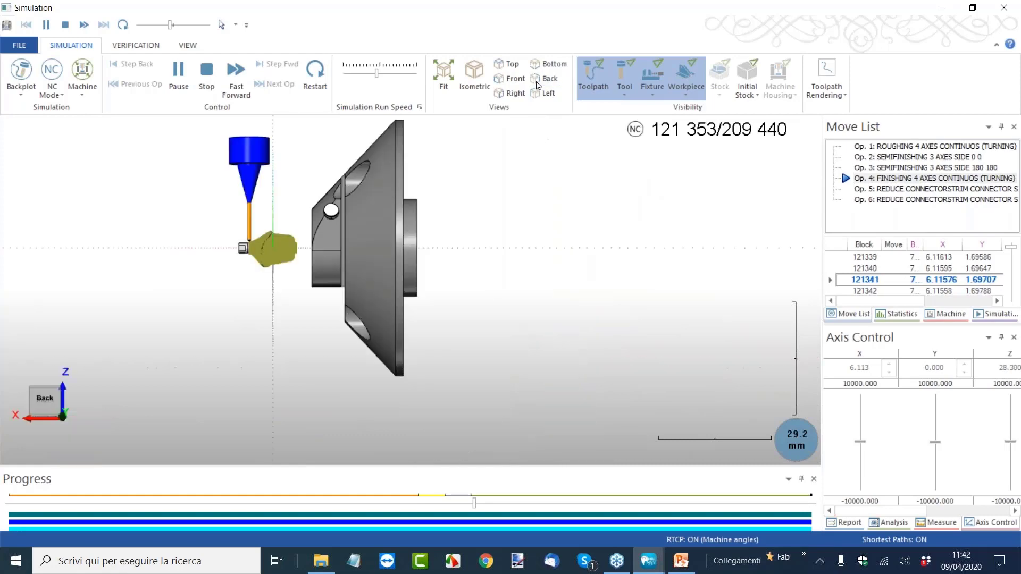
scroll(233, 260, up, 10)
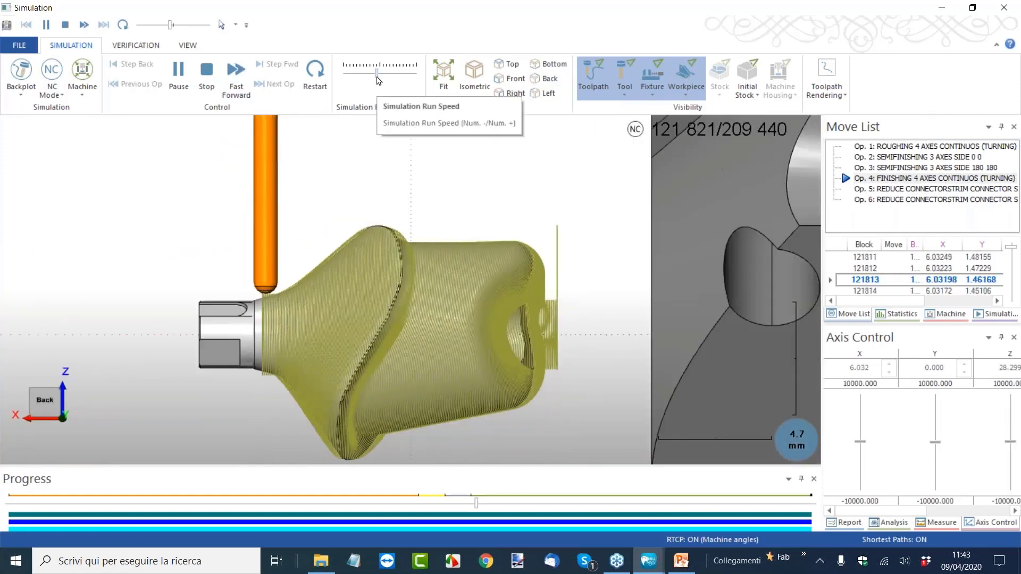
mouse_move(379, 79)
mouse_down()
mouse_move(410, 79)
mouse_move(376, 85)
mouse_up()
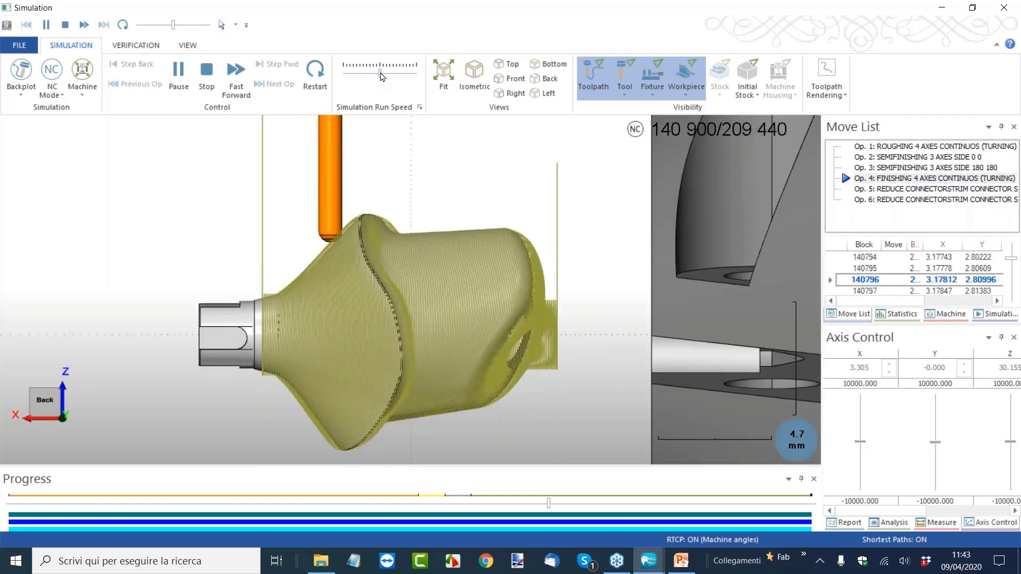
drag(381, 79, 377, 79)
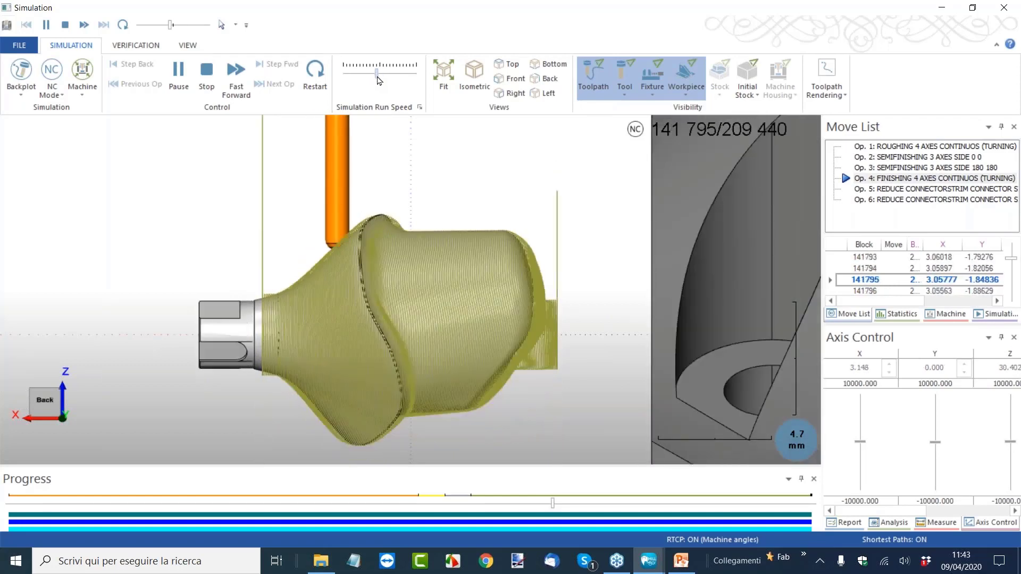
- Hide the toolpath, examine the tool contact along the abutment's margin up close and farther away, and pause the simulation
click(596, 75)
scroll(387, 269, up, 5)
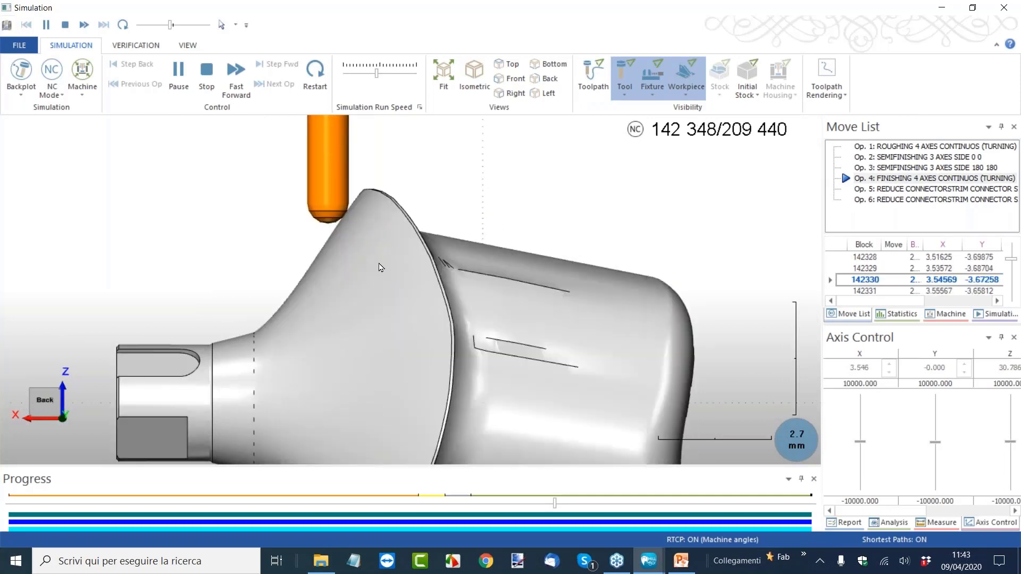
scroll(394, 240, down, 3)
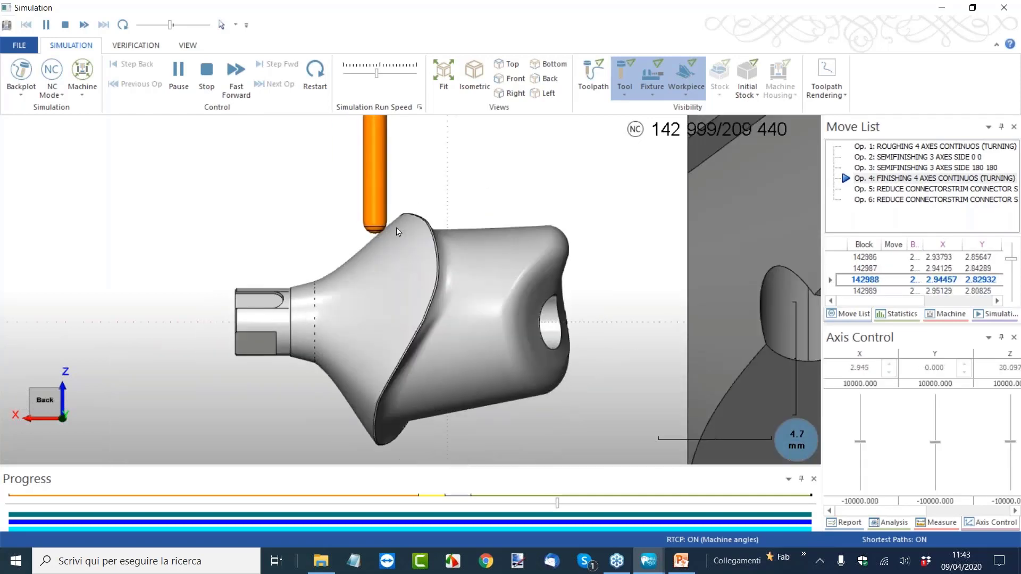
scroll(403, 225, down, 3)
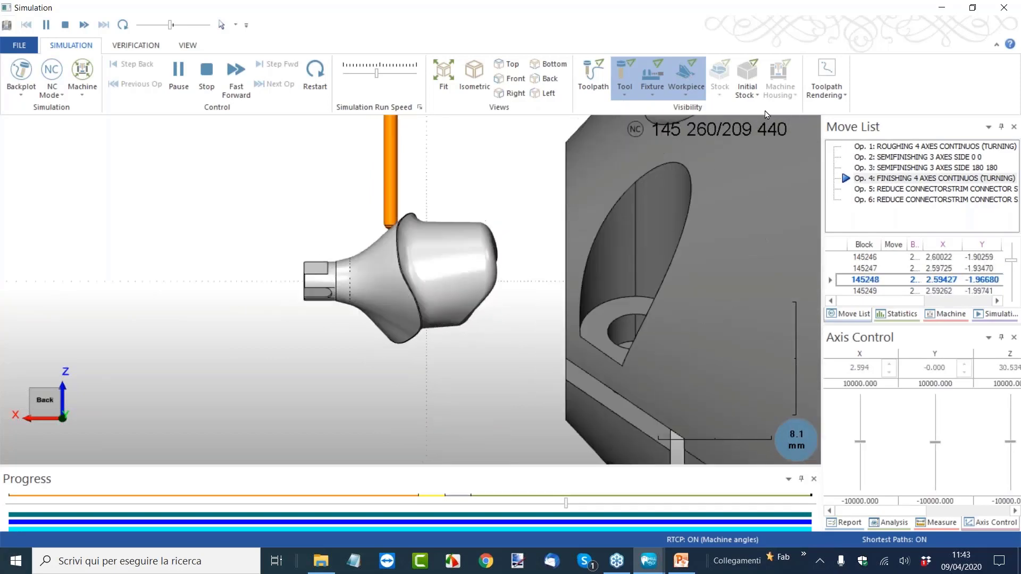
click(189, 97)
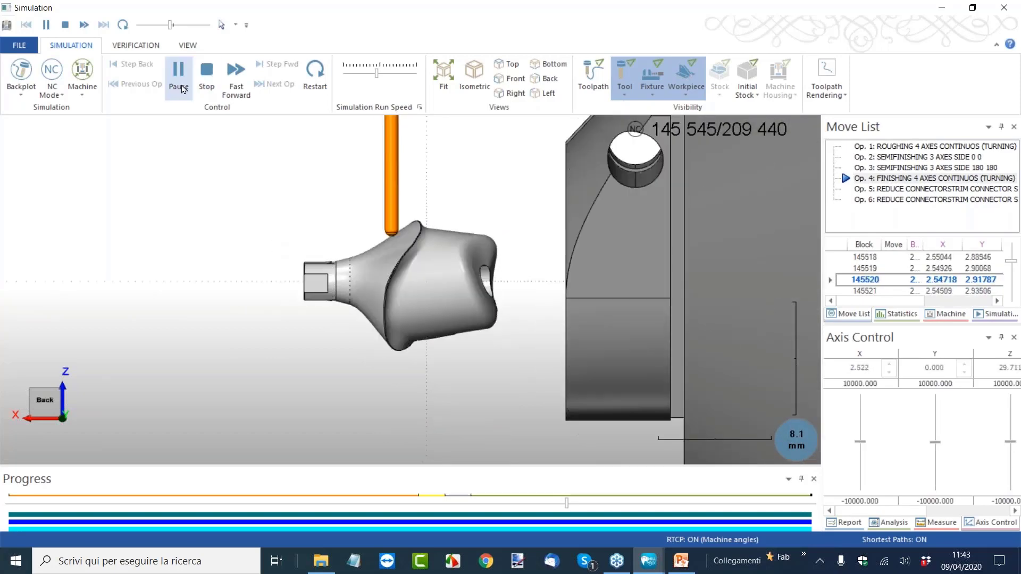
- Switch to File Explorer, go to the Immagini folder and view Esempio lavorazione tipo Tornio.png, closing the image when done
click(319, 565)
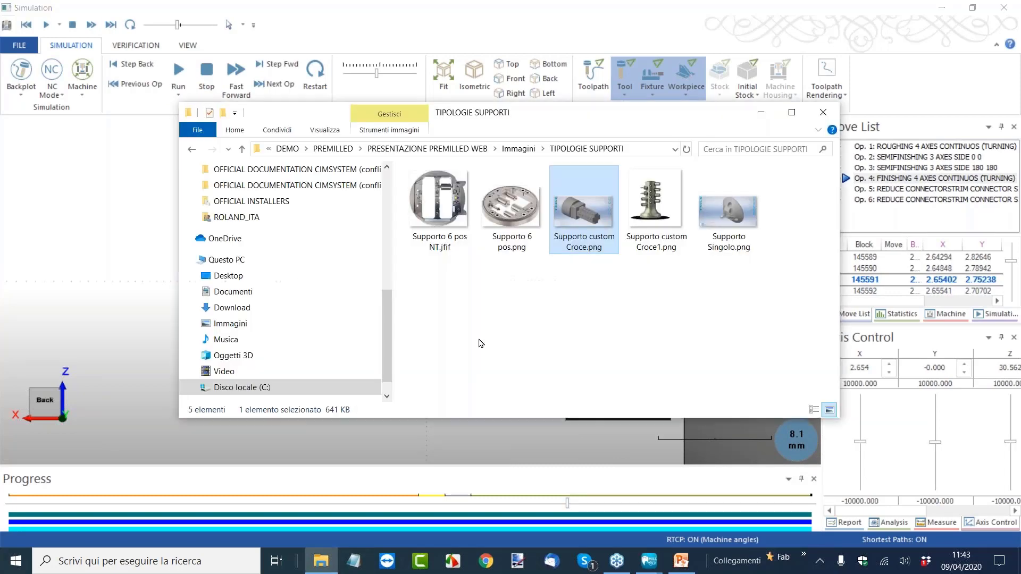
click(519, 149)
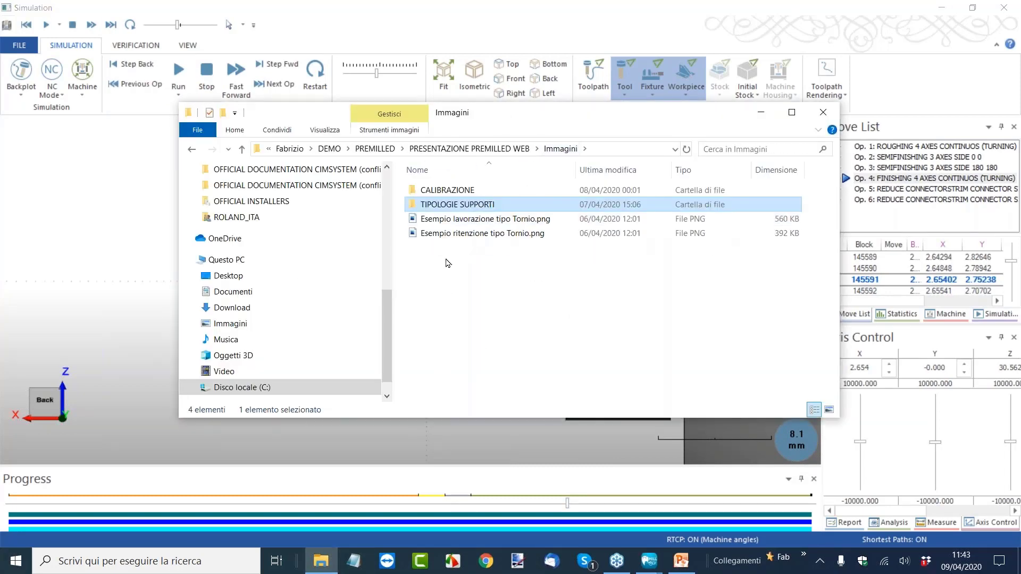
click(460, 224)
double_click(460, 225)
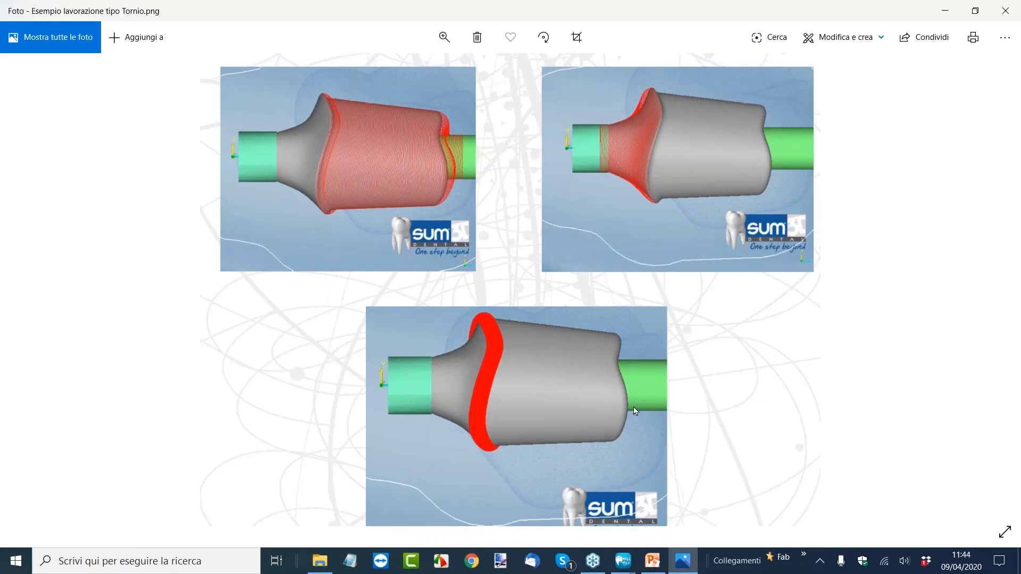
click(1014, 12)
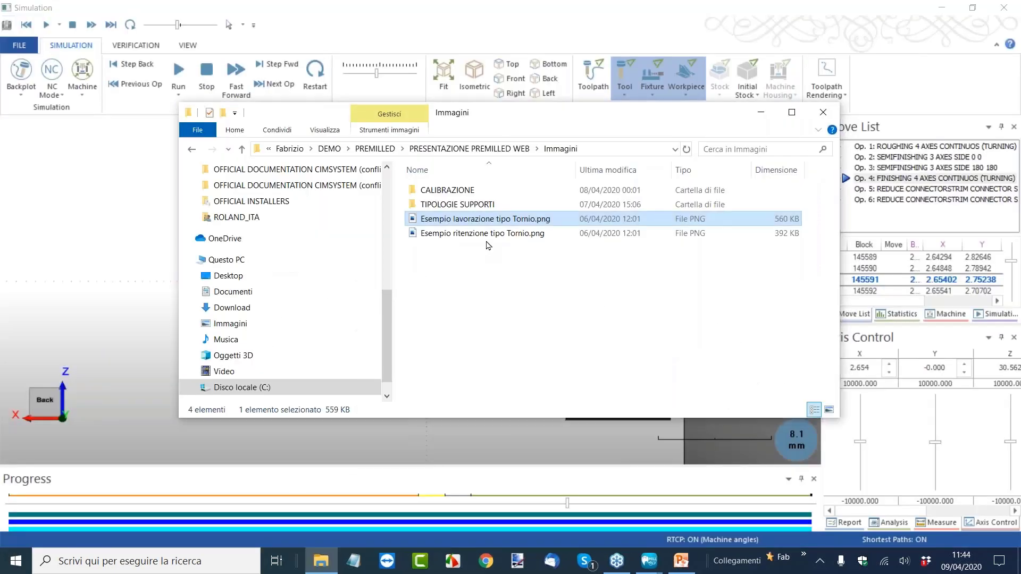
- View the image Esempio ritenzione tipo Tornio.png, close it and return to the simulation window
double_click(495, 234)
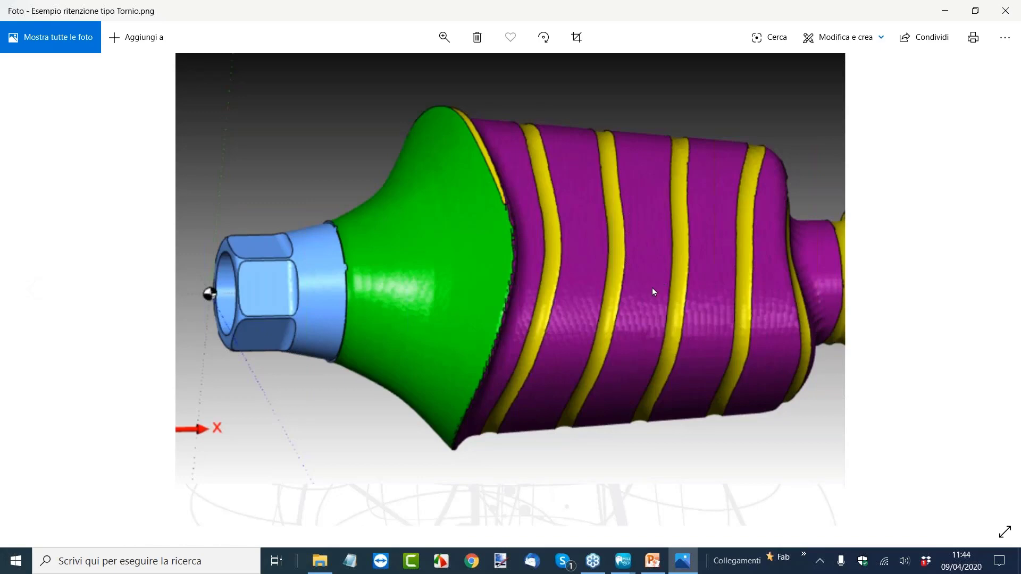
click(1005, 11)
click(619, 27)
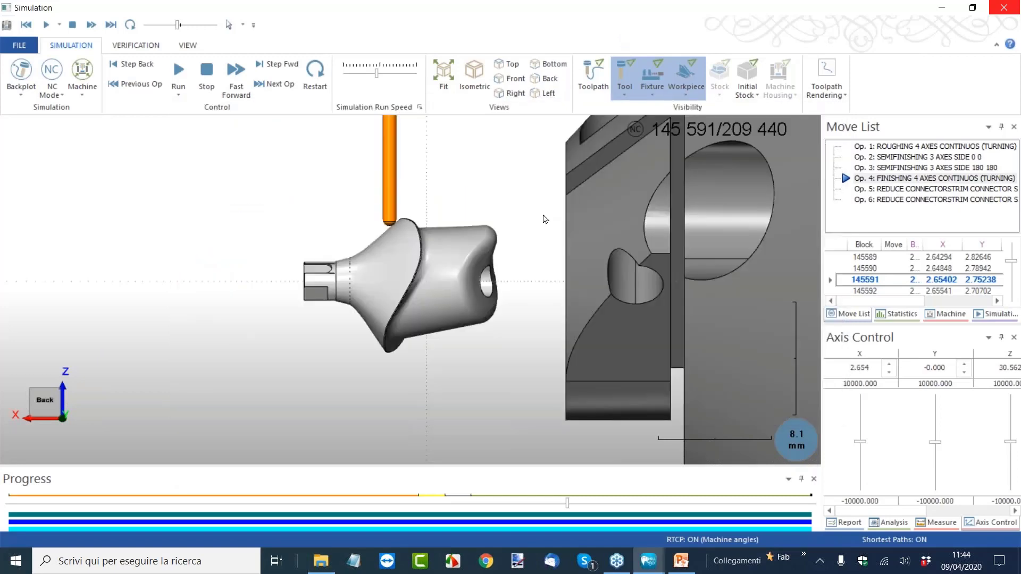
- Close the simulation and set up a new CIMSYSTEM job in Titanio on the MED 6 POS fixture at position 4
click(996, 14)
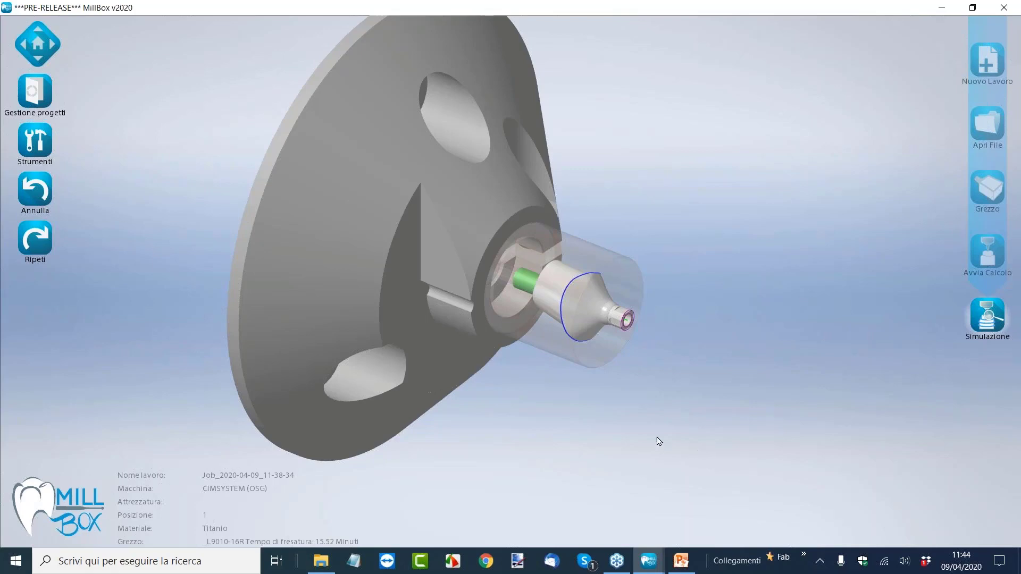
middle_drag(706, 407, 761, 411)
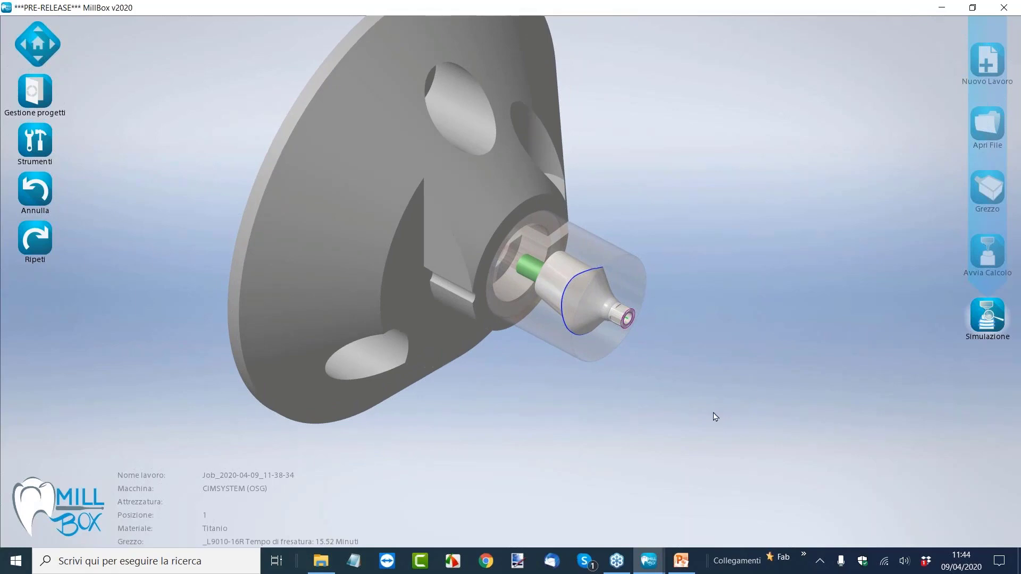
middle_drag(711, 404, 795, 228)
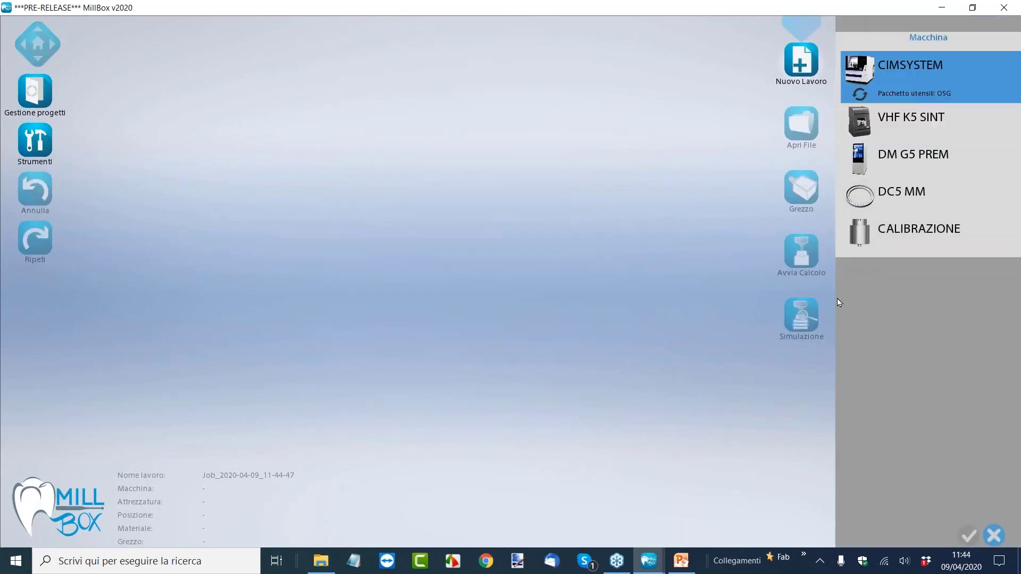
click(864, 340)
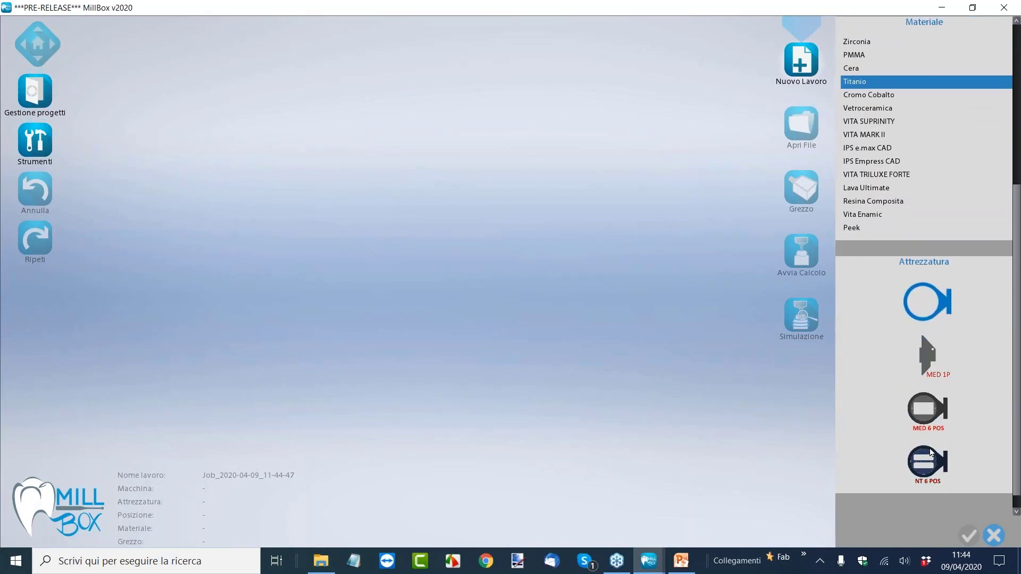
click(928, 447)
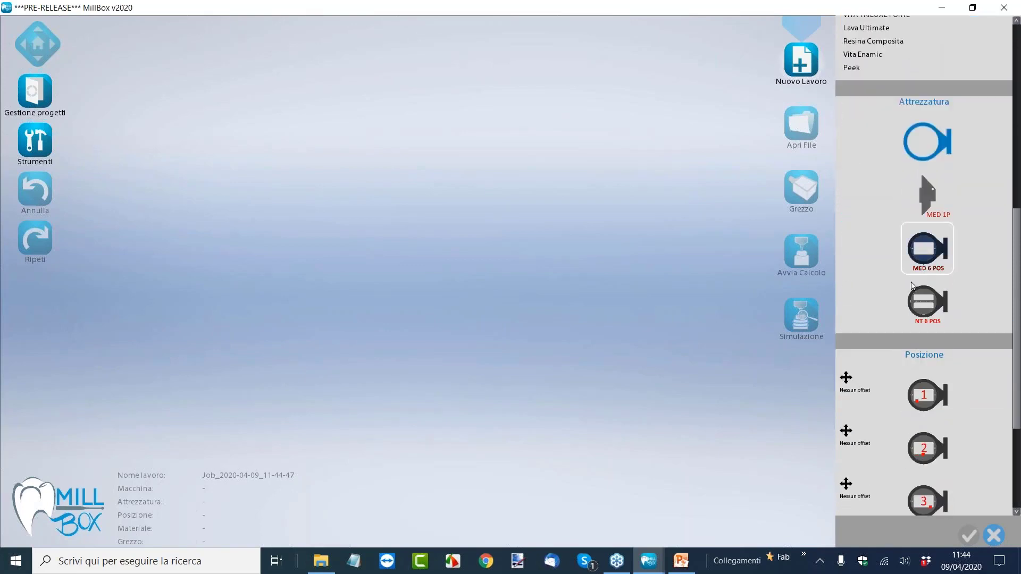
click(927, 493)
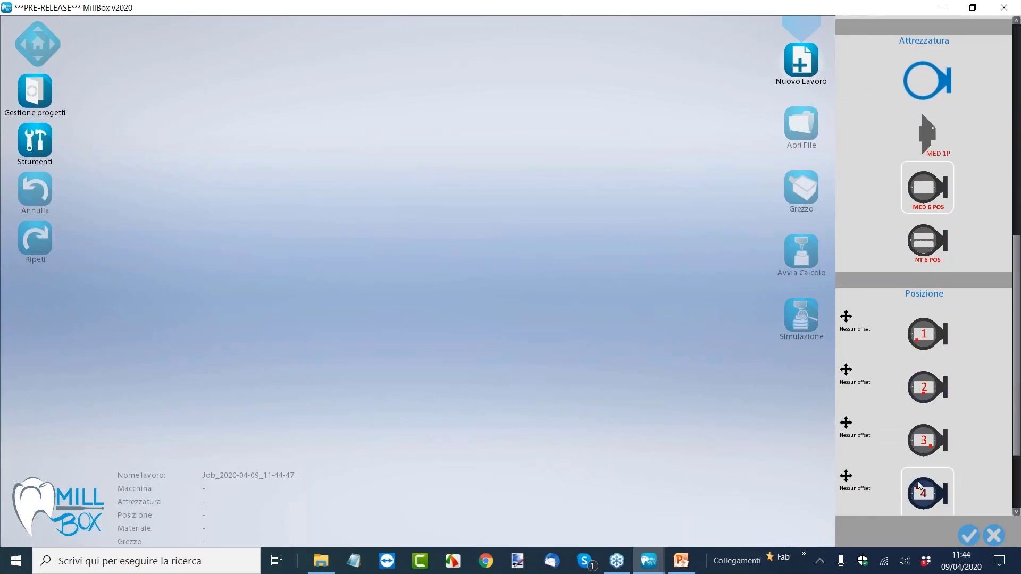
click(781, 128)
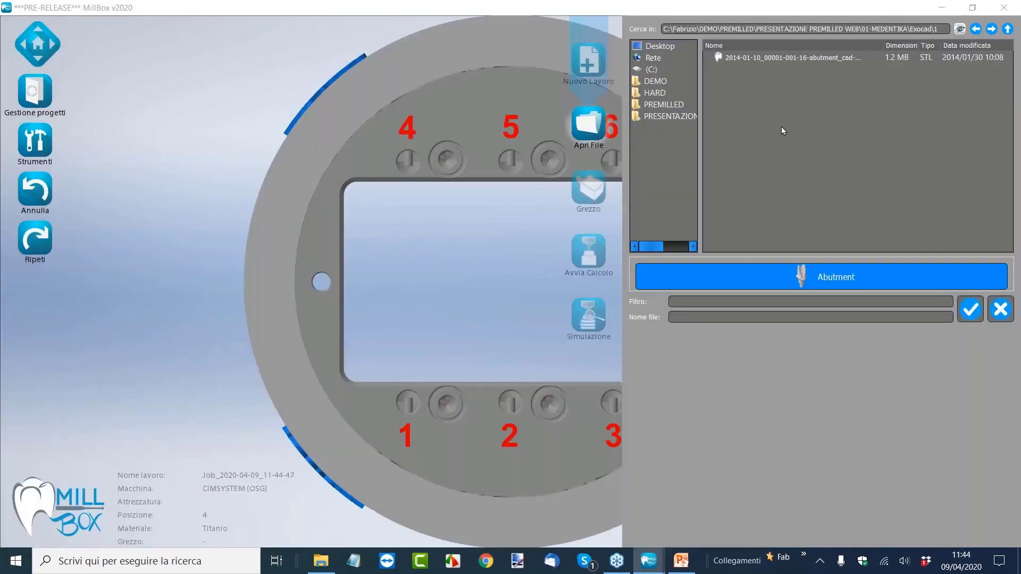
click(795, 57)
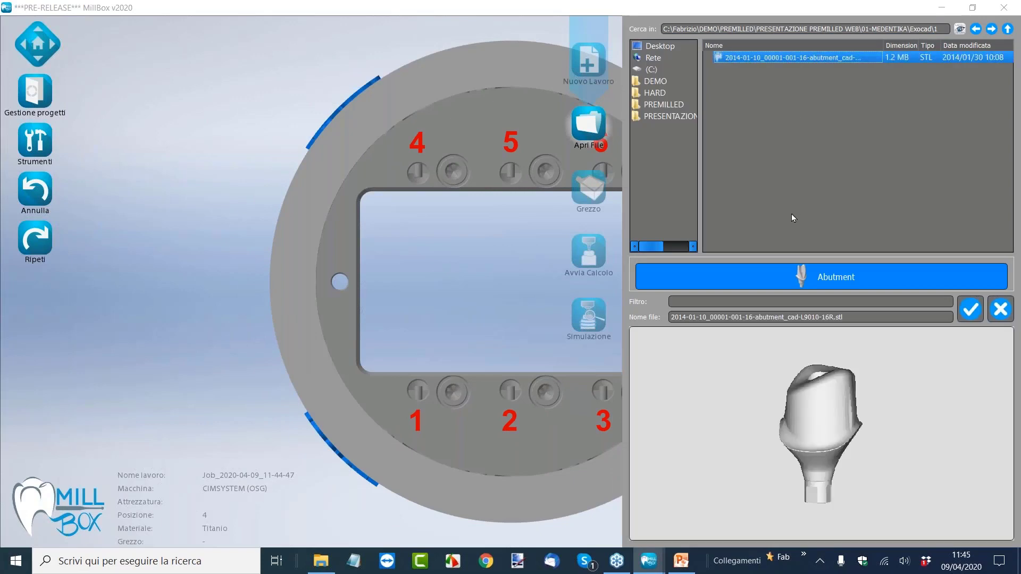
click(971, 311)
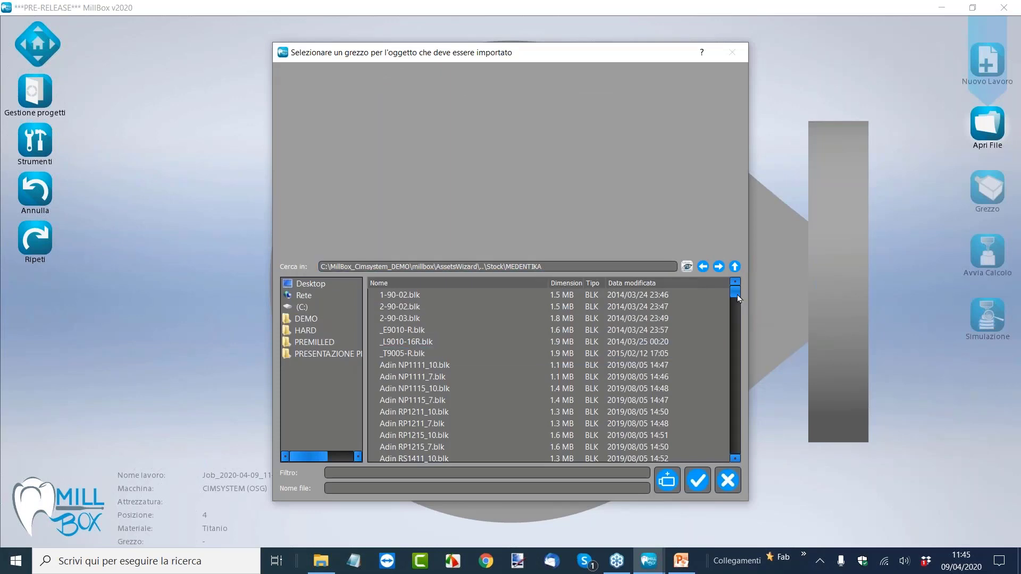
- Browse the MEDENTIKA blank library and start generating a new premilled blank for the job
drag(737, 295, 707, 296)
click(434, 368)
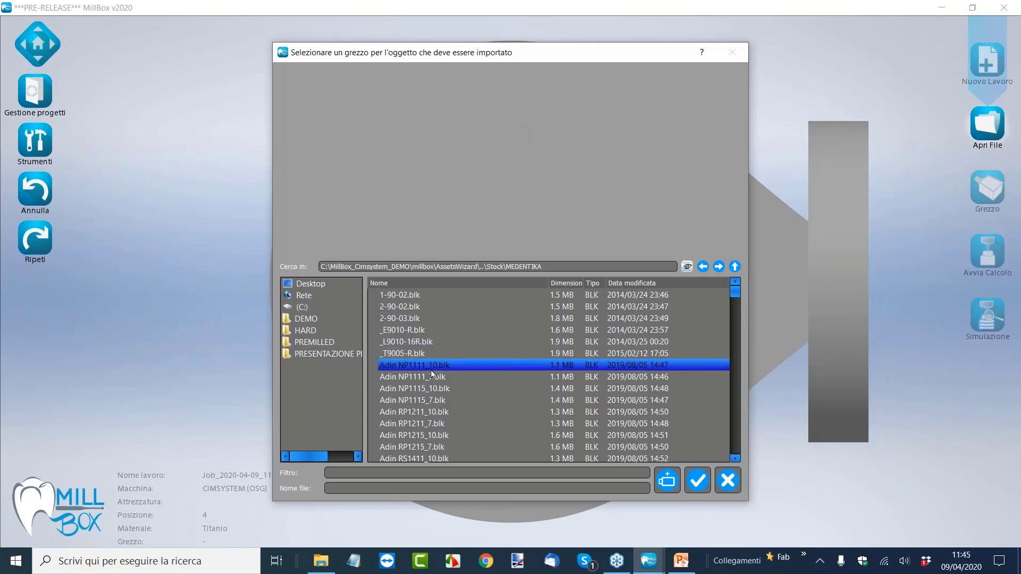
click(535, 459)
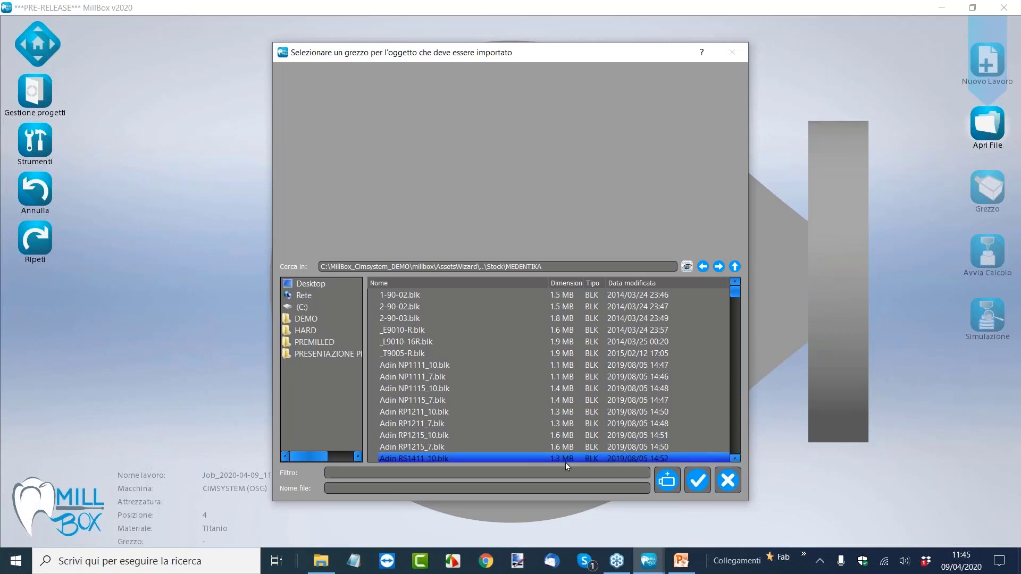
click(586, 401)
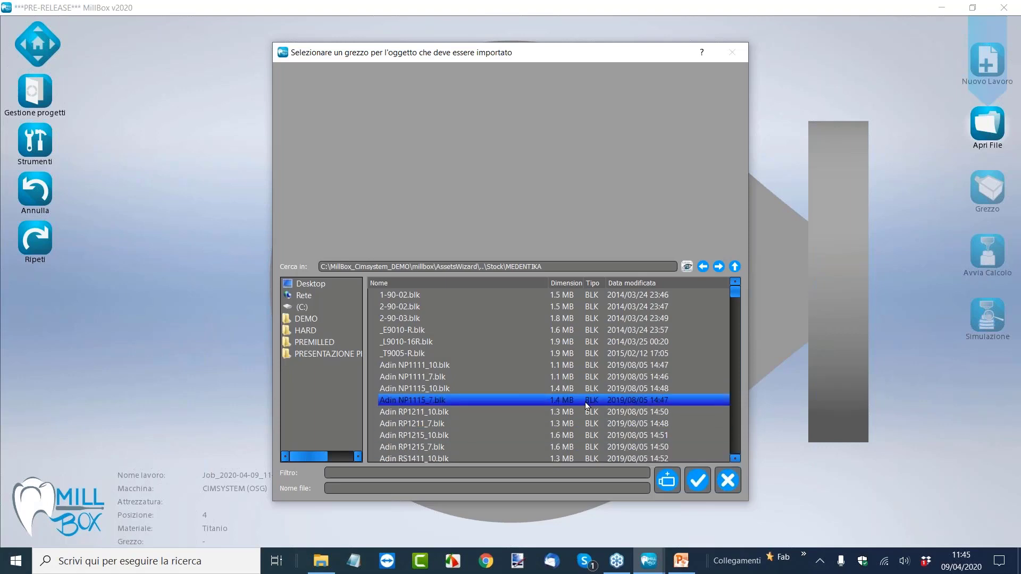
click(630, 392)
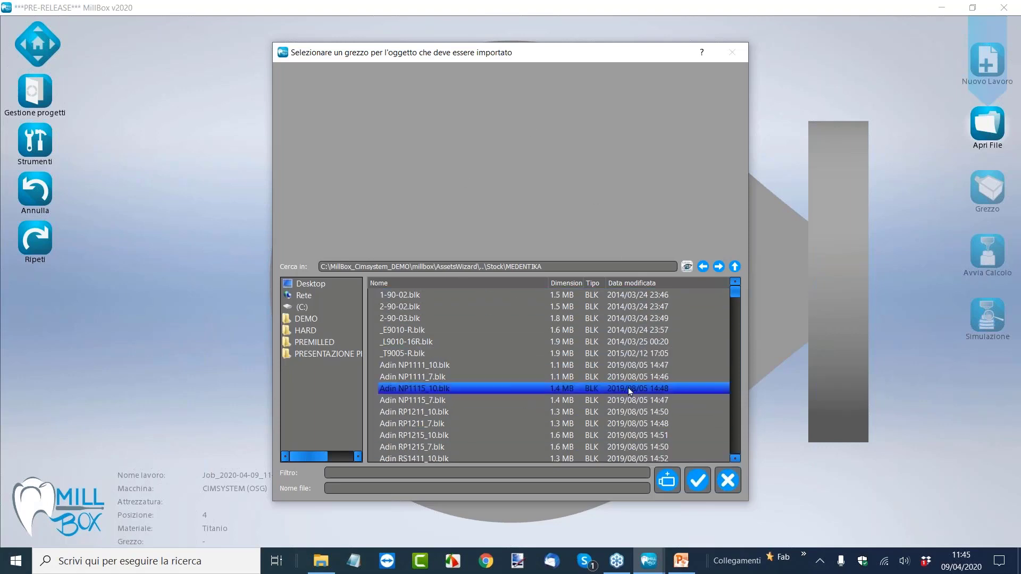
click(668, 484)
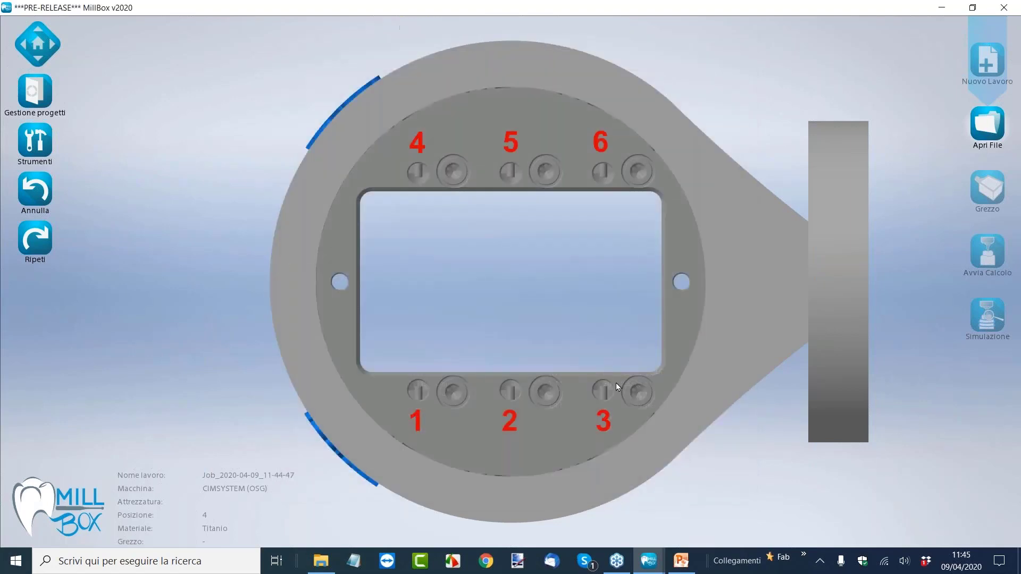
click(616, 384)
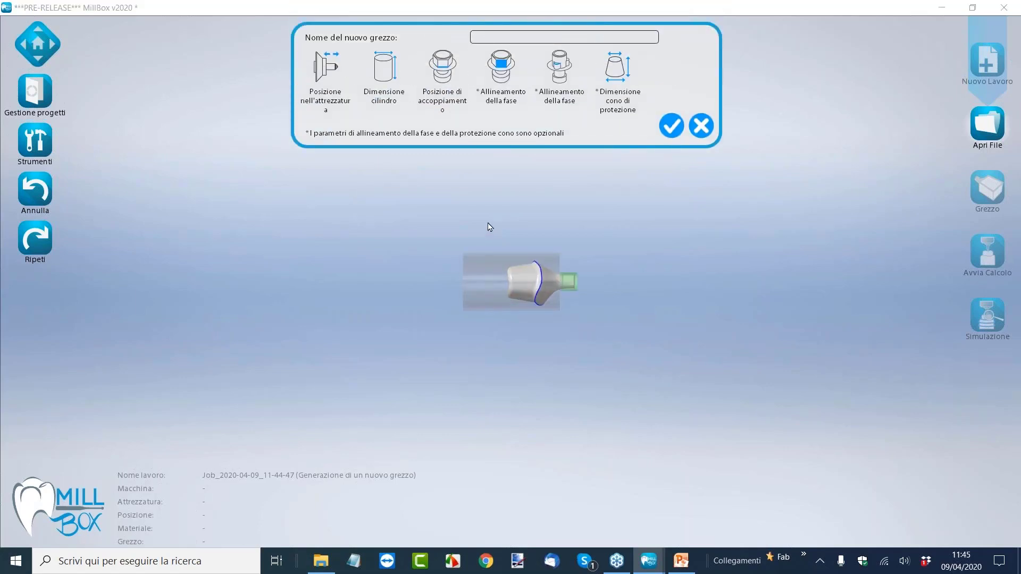
- Name the new blank demo premilled and open its cylinder dimensions
scroll(492, 226, up, 2)
scroll(492, 226, up, 1)
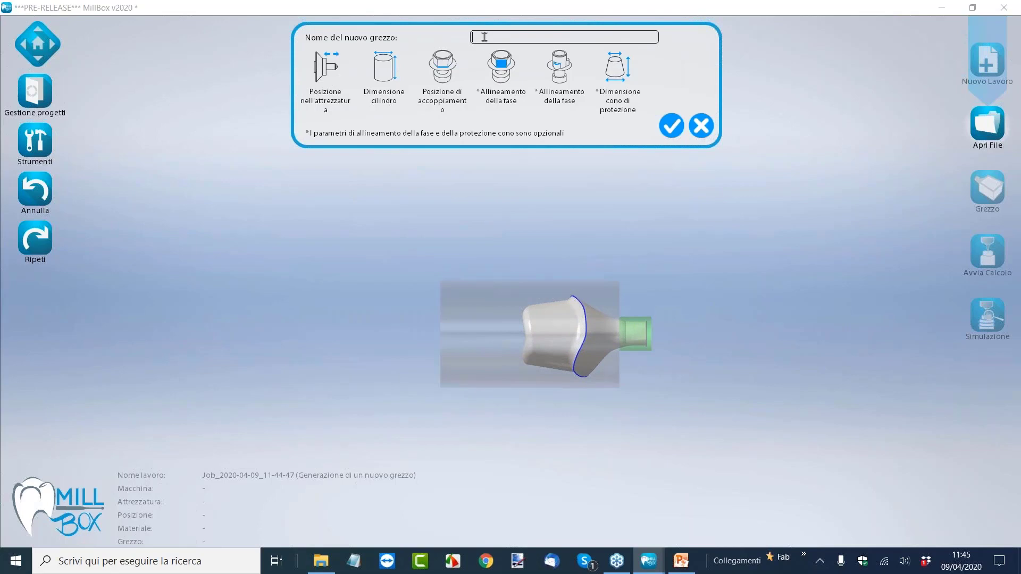
text(demo premilled)
click(383, 76)
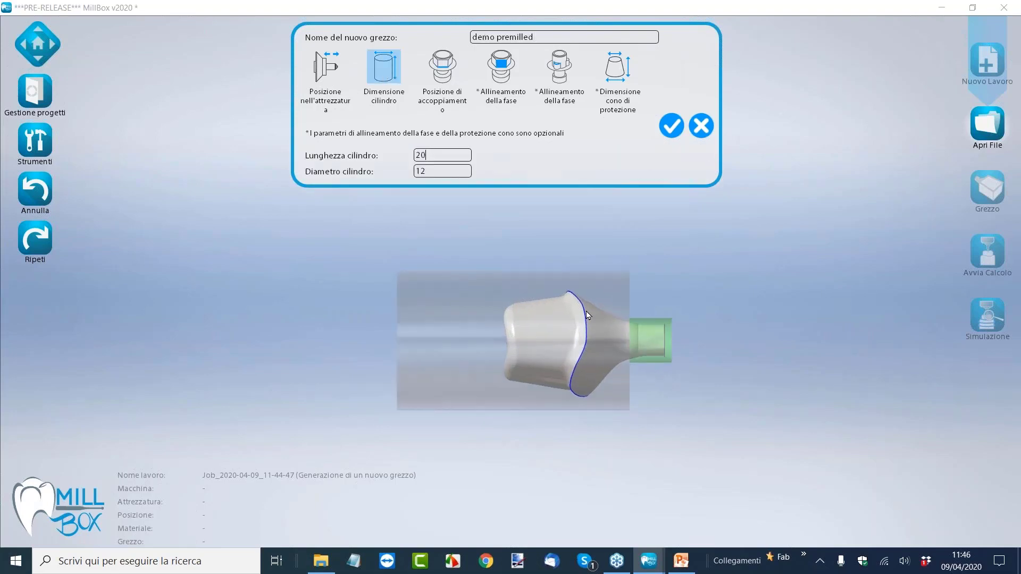
- Try a cylinder diameter of 16 and a cylinder length of 25 for the blank
double_click(434, 176)
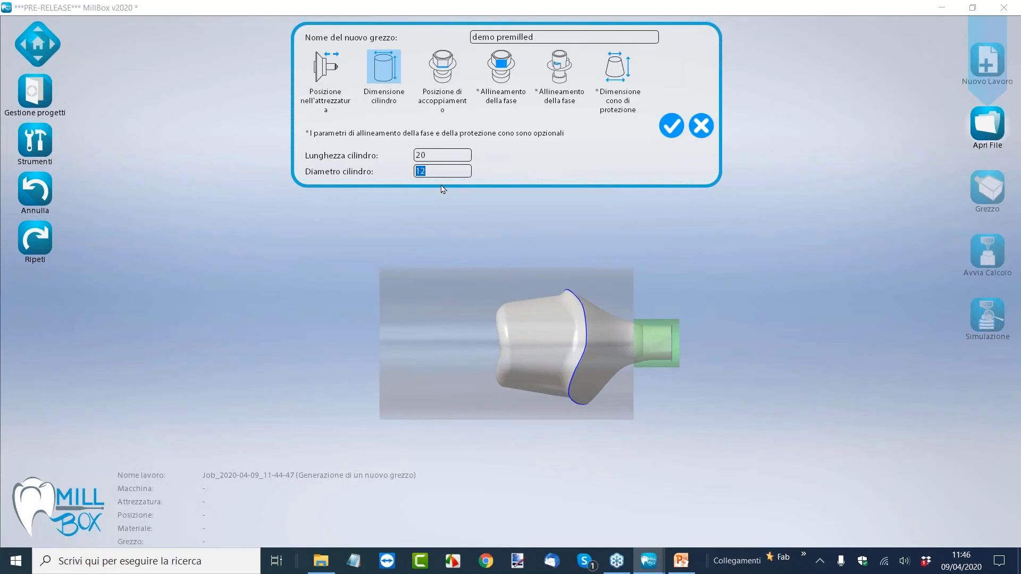
text(16)
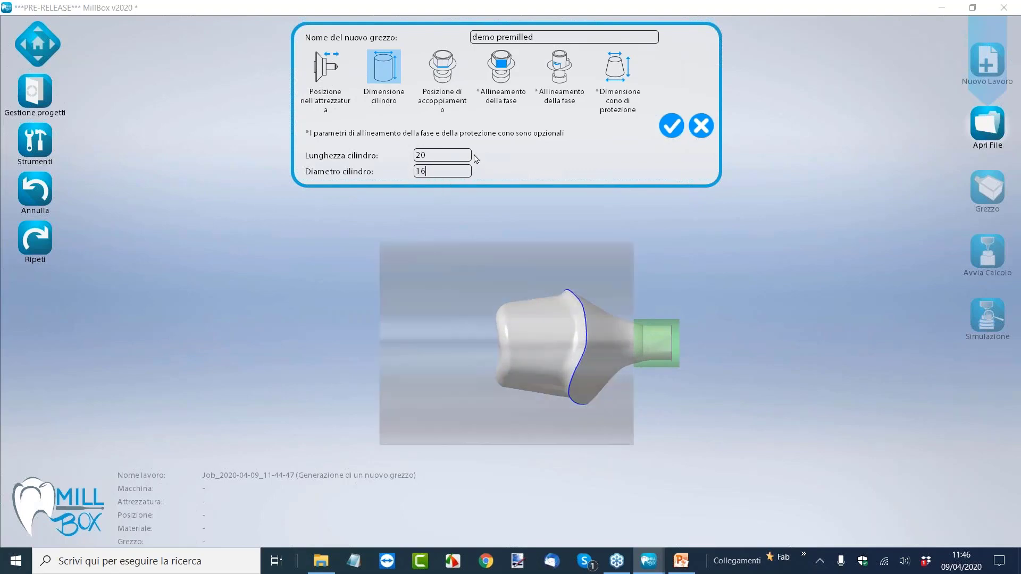
drag(423, 175, 412, 171)
double_click(421, 155)
text(25)
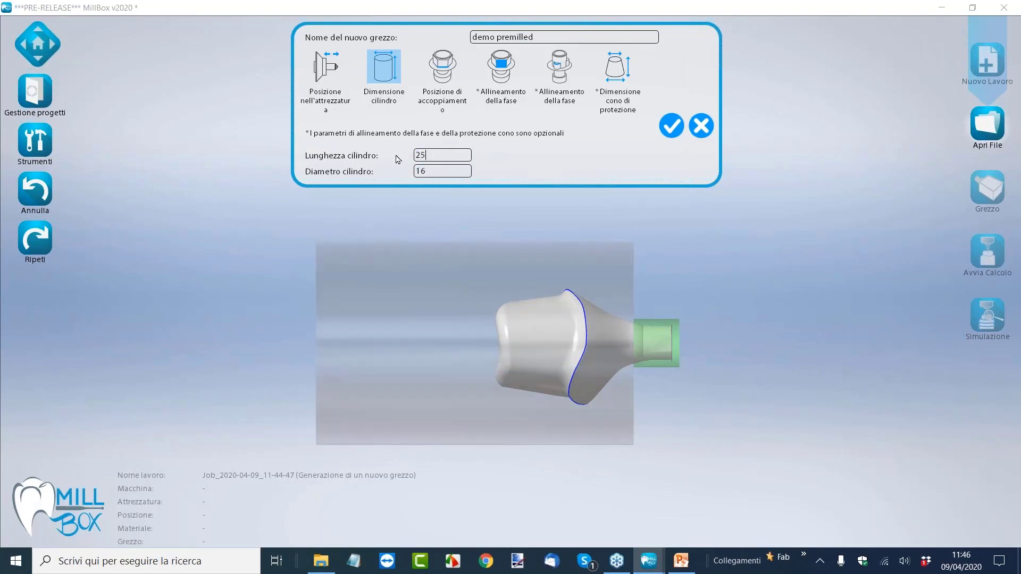
- Set the blank's cylinder length to 20 and its diameter to 12
drag(438, 158, 410, 154)
text(20)
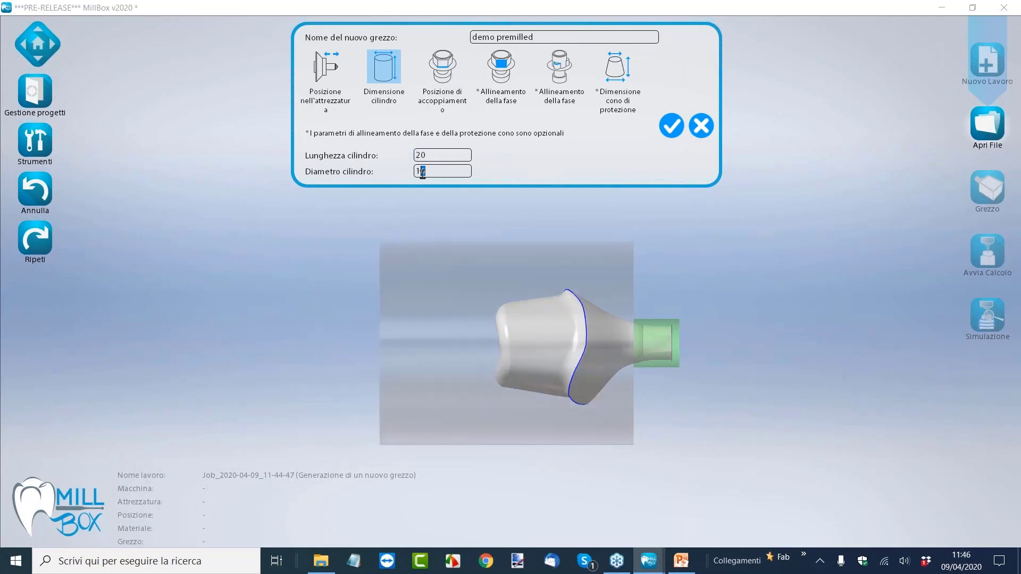
text(2)
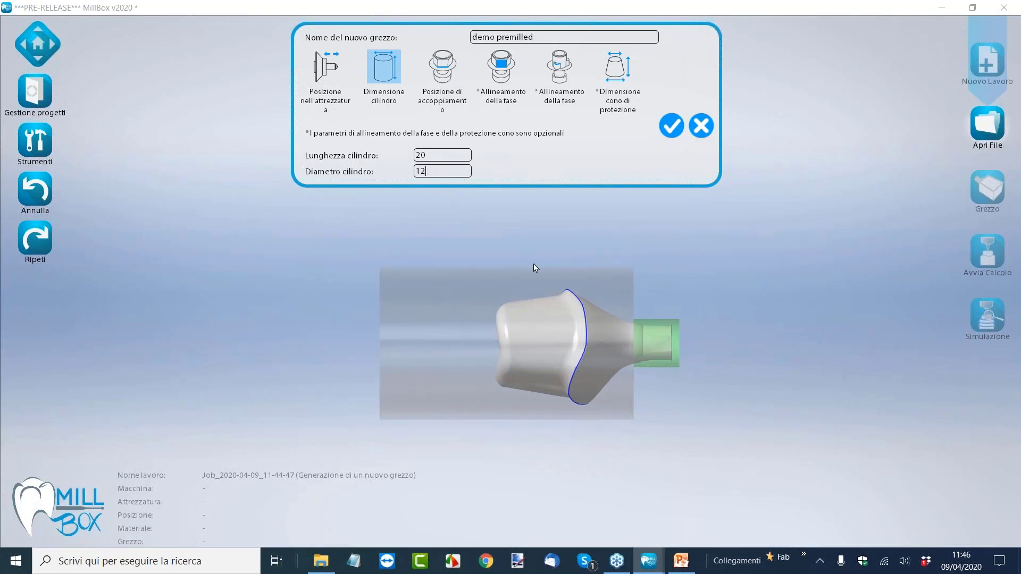
- Define the blank's coupling position by picking the circular edge where the abutment's narrow connection begins
click(441, 75)
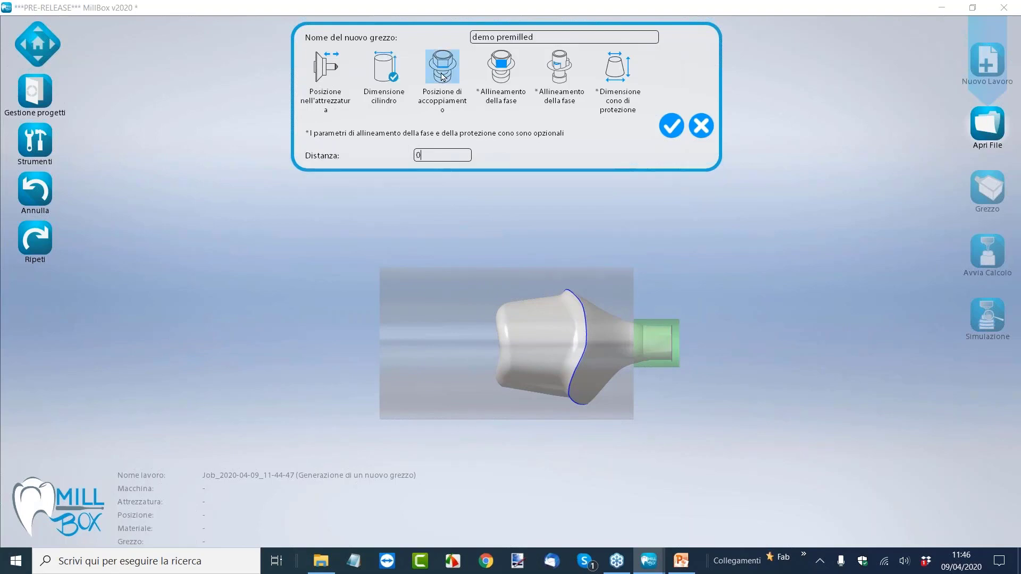
scroll(638, 319, up, 4)
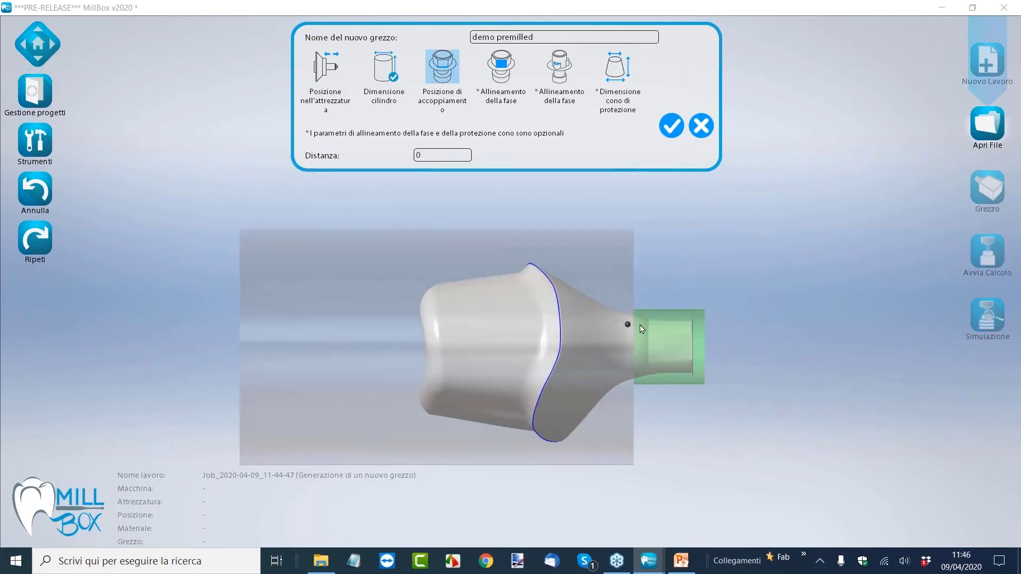
scroll(645, 320, up, 2)
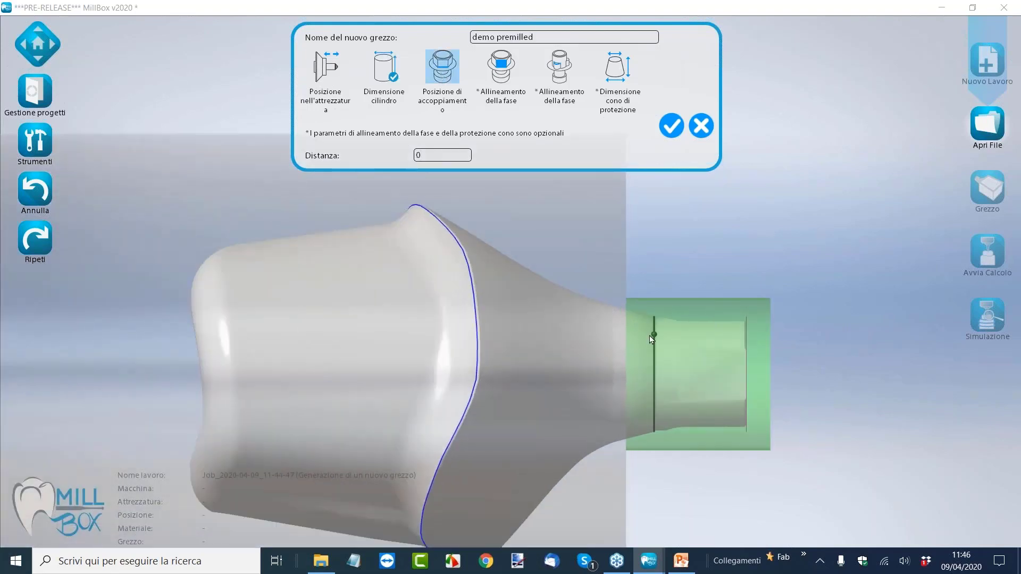
click(653, 340)
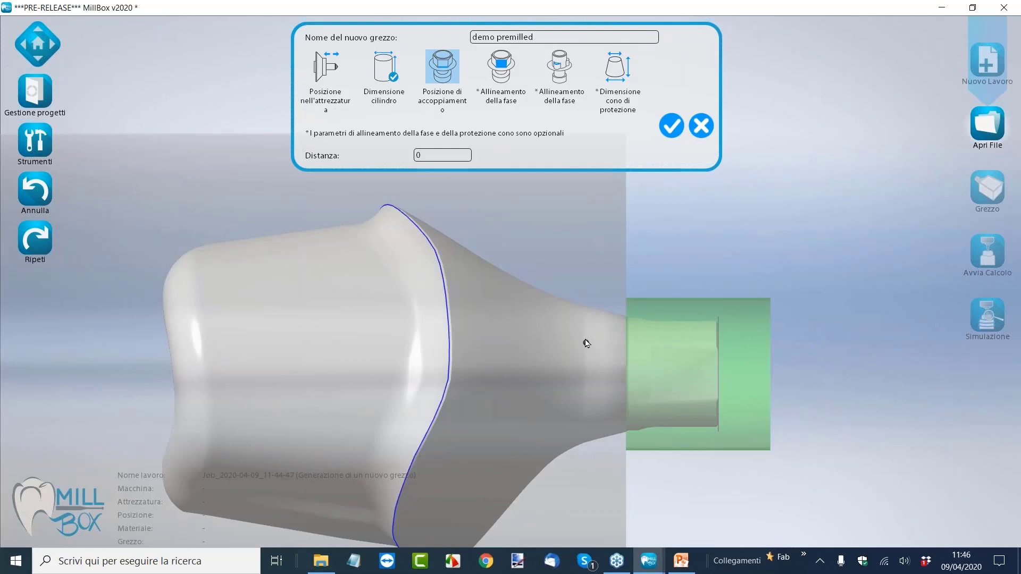
scroll(634, 333, up, 3)
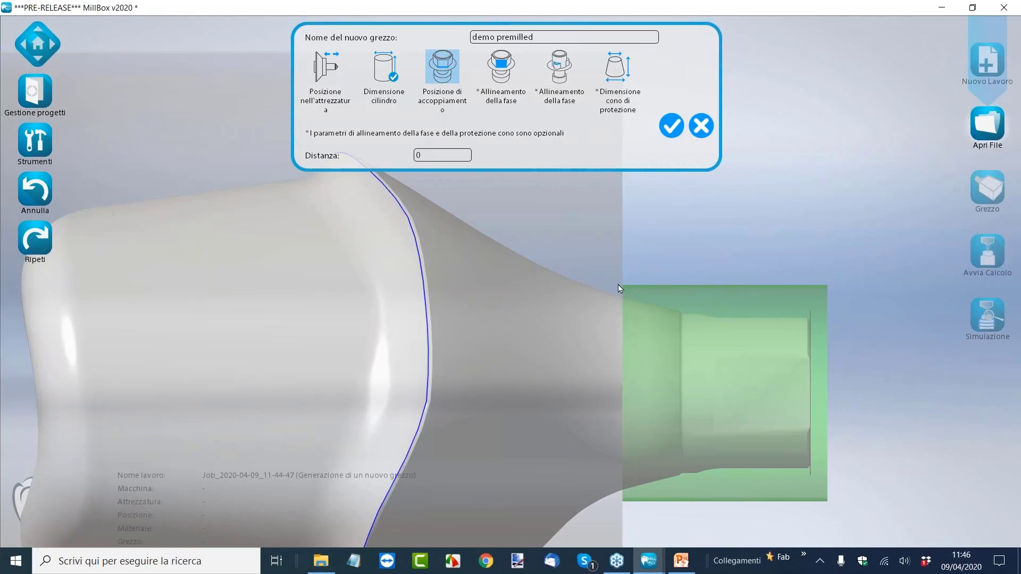
scroll(622, 327, down, 3)
scroll(622, 319, down, 2)
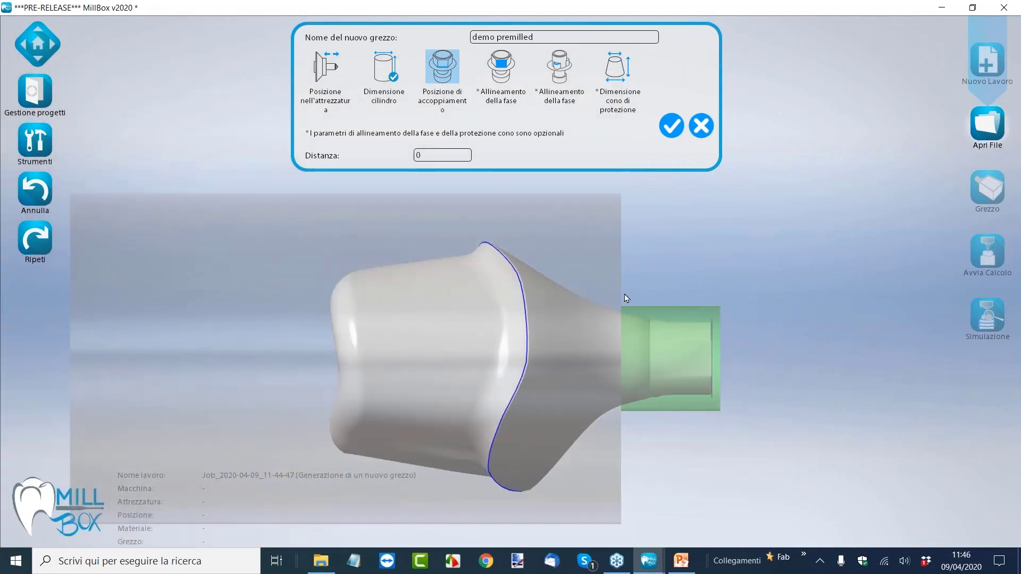
scroll(632, 305, up, 3)
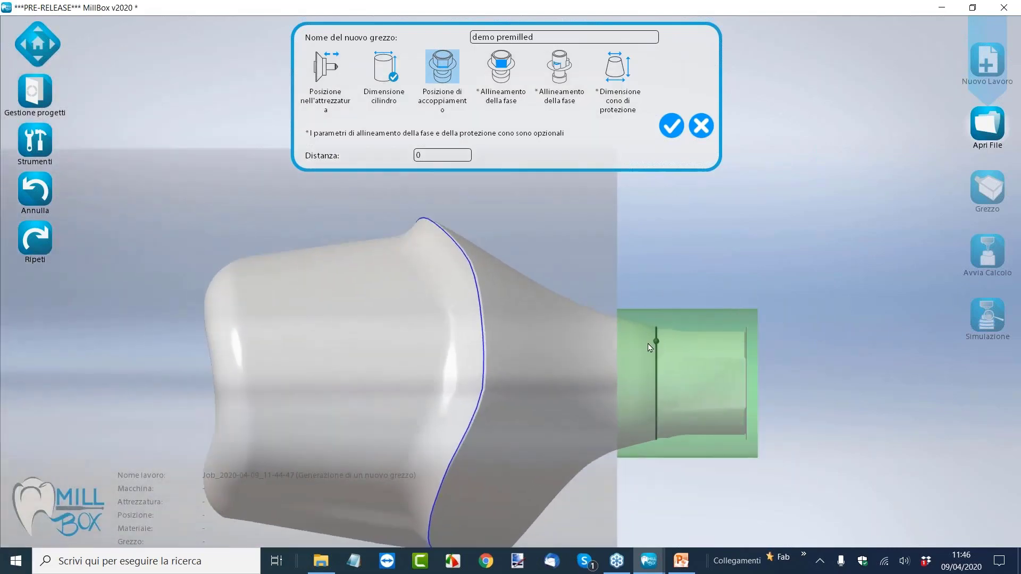
scroll(638, 345, up, 4)
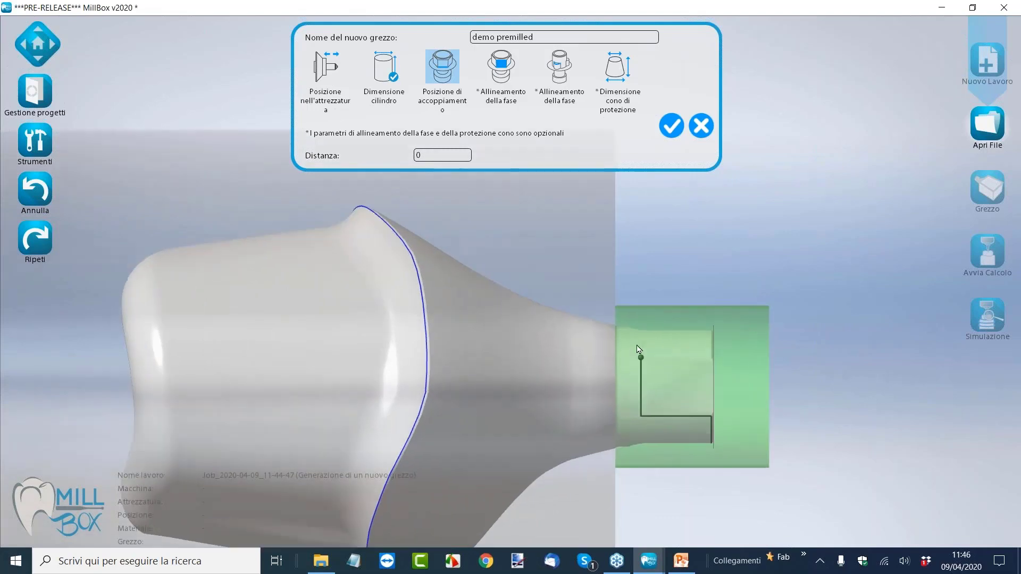
- Define the blank's first phase alignment from the geometry of the abutment's connection
click(503, 77)
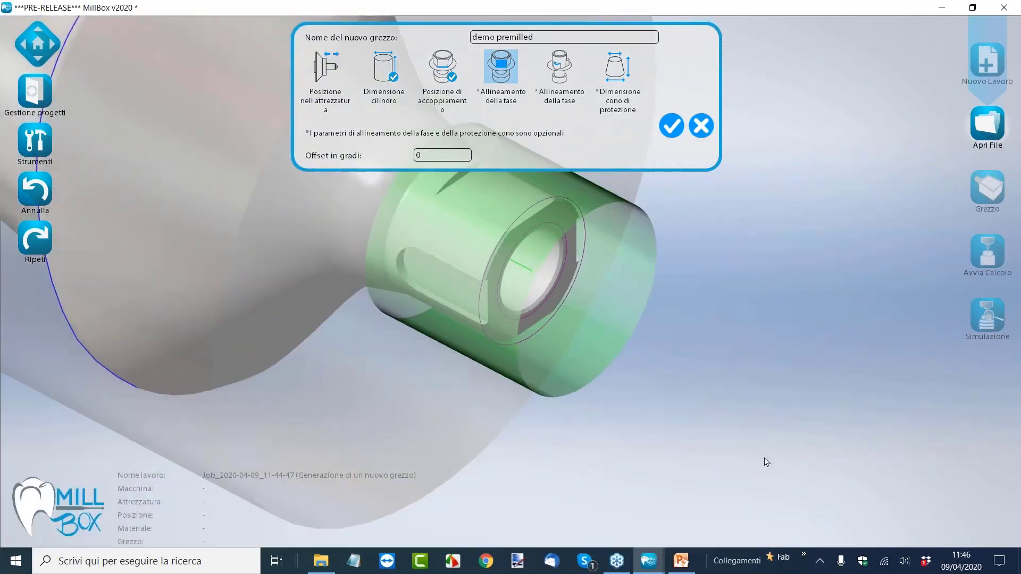
click(534, 253)
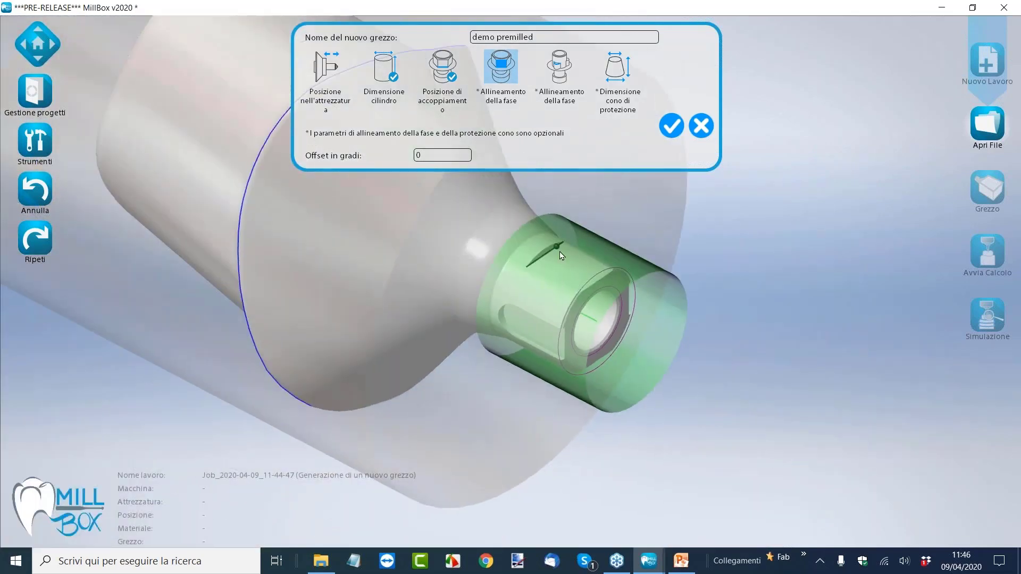